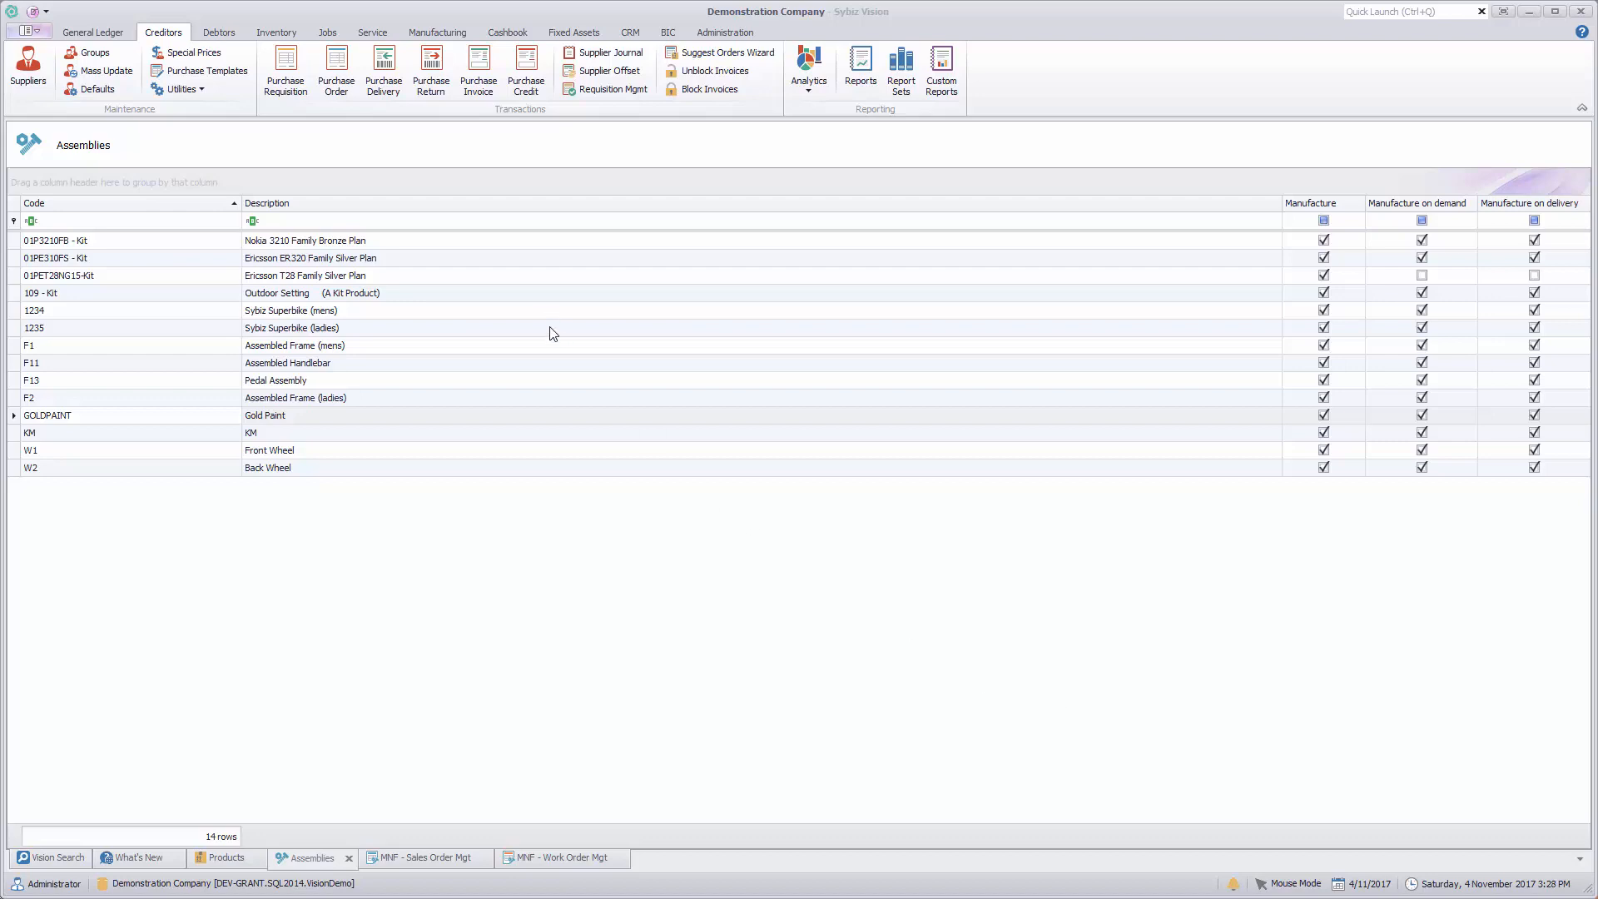
Step: Start a new sales invoice for the Demonstration Customer
left_click(224, 35)
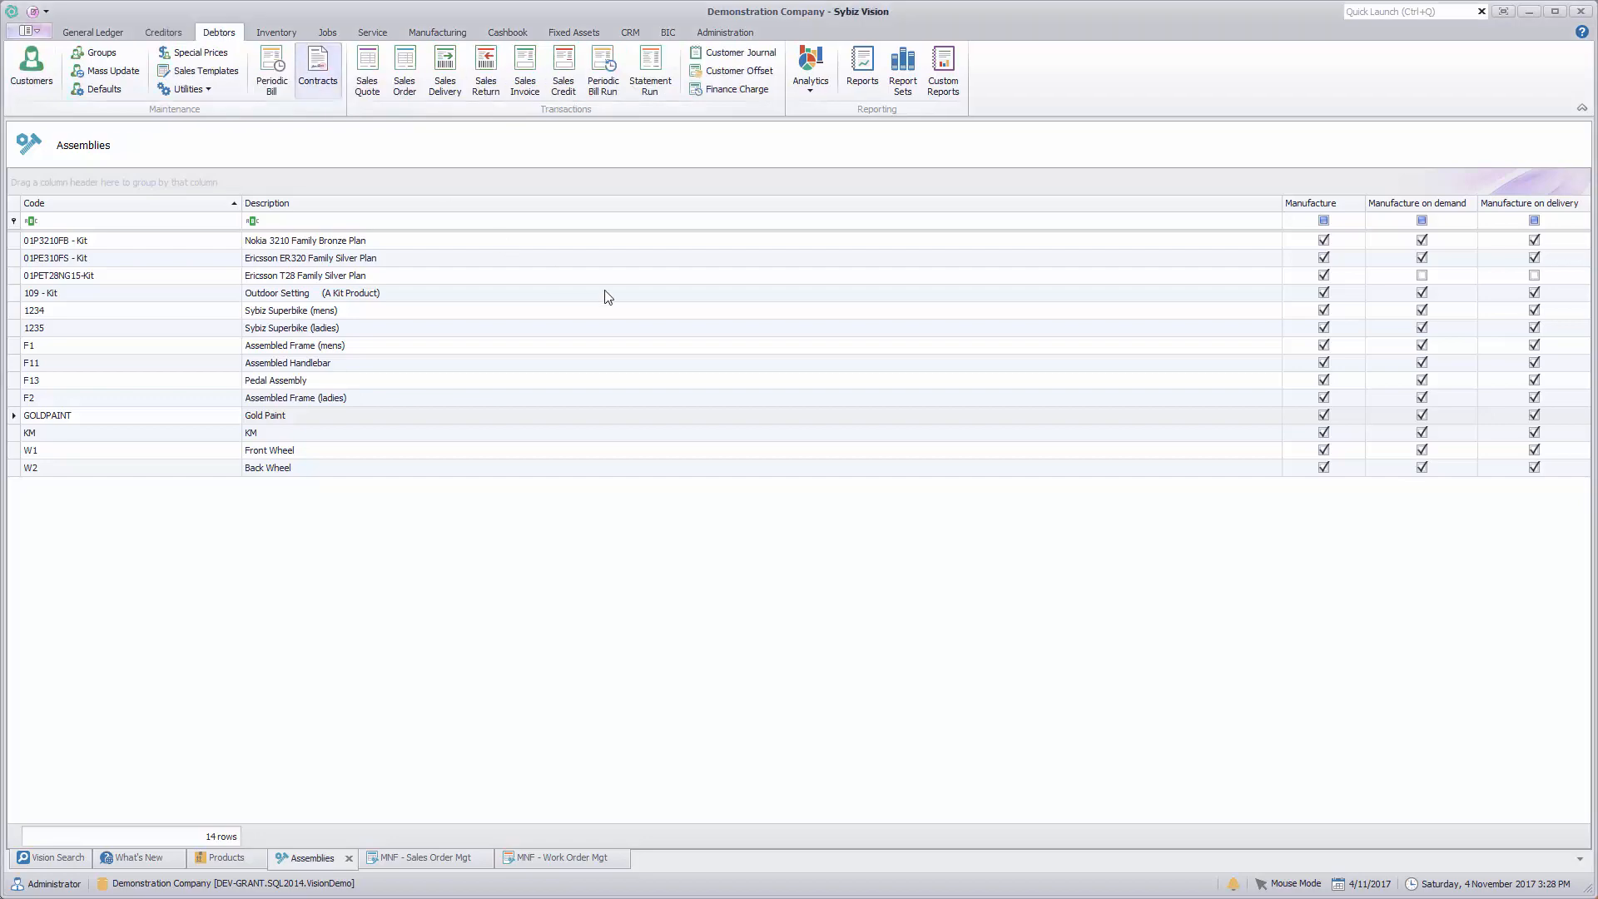
left_click(523, 81)
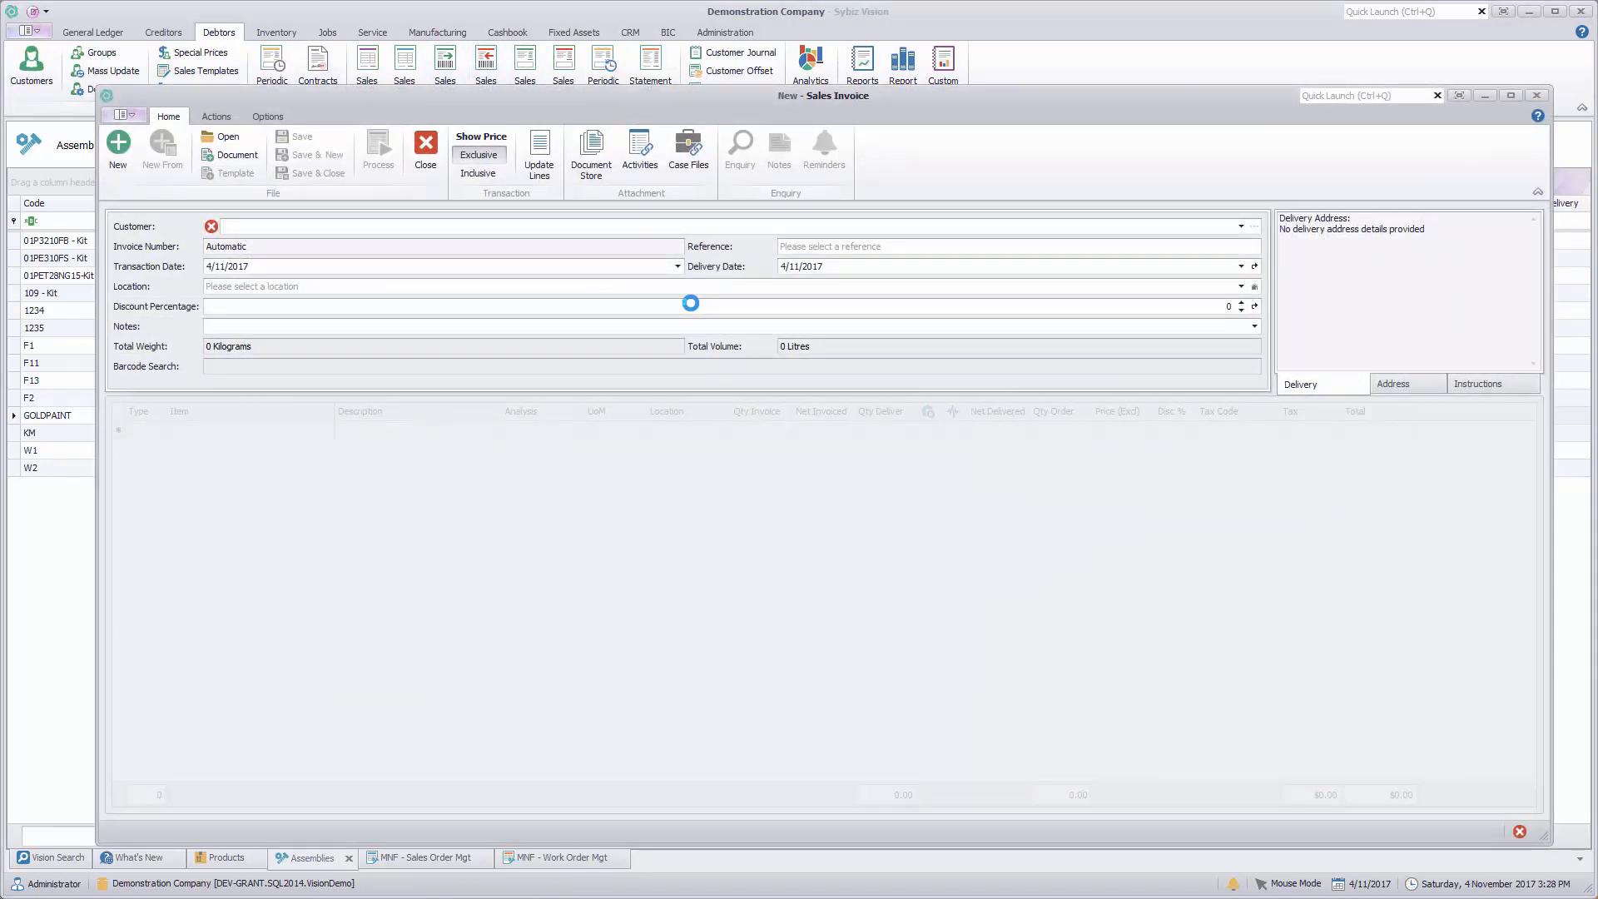
type("1")
key("Tab")
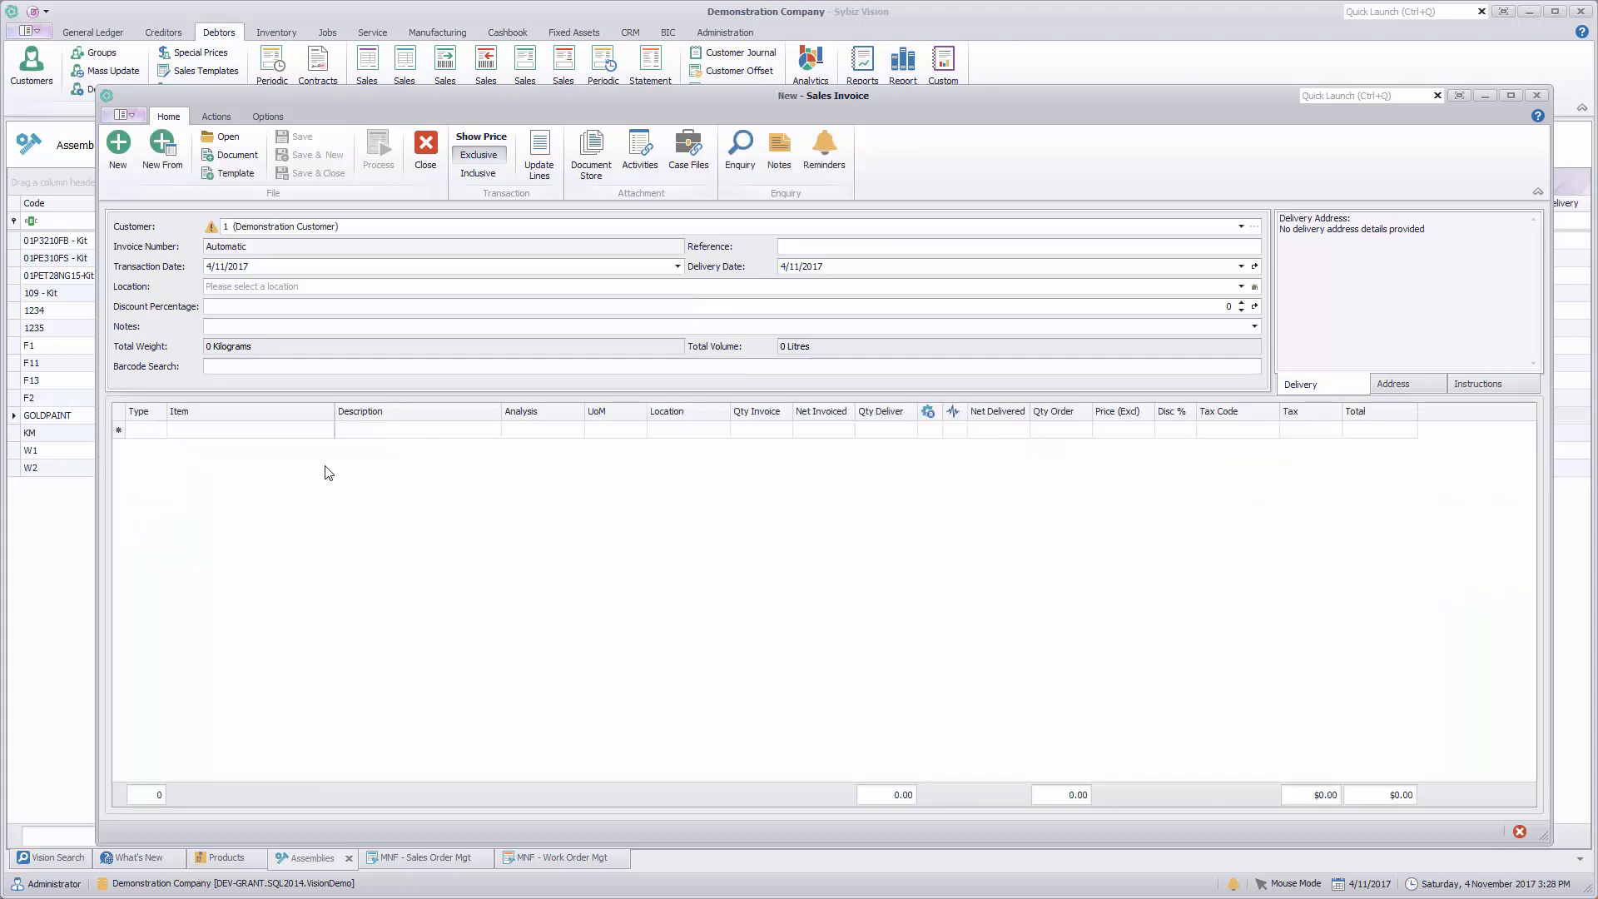
Step: Add an invoice line for item 109 - Kit with analysis code 1 and location 1 (SA - Main)
left_click(290, 437)
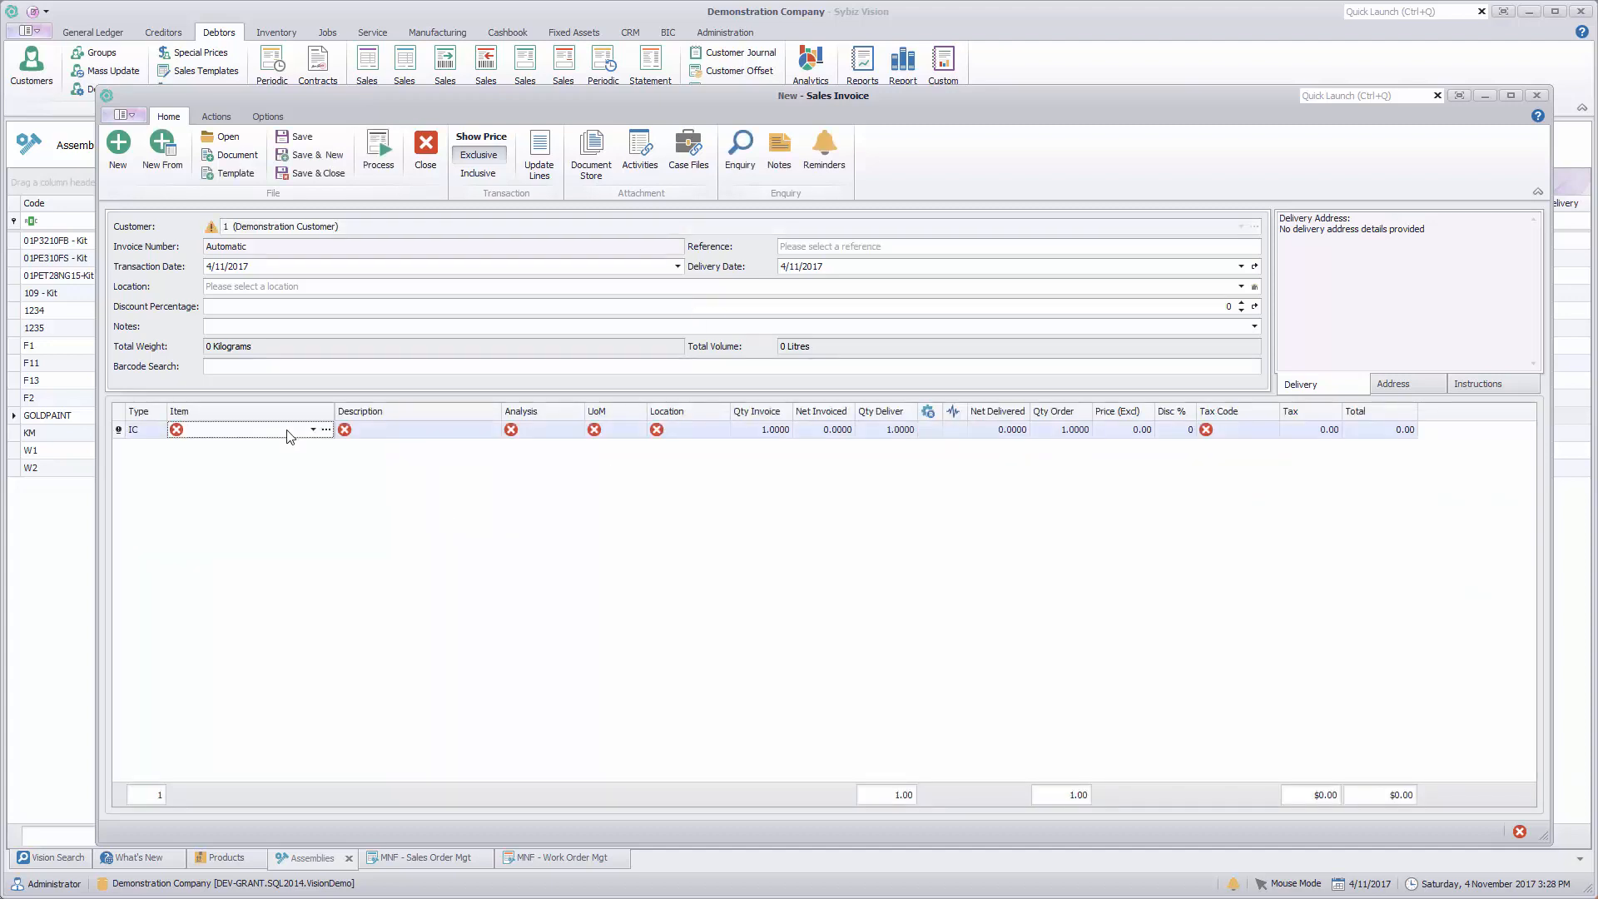
type("109 - Kit")
key("Tab")
key("Tab")
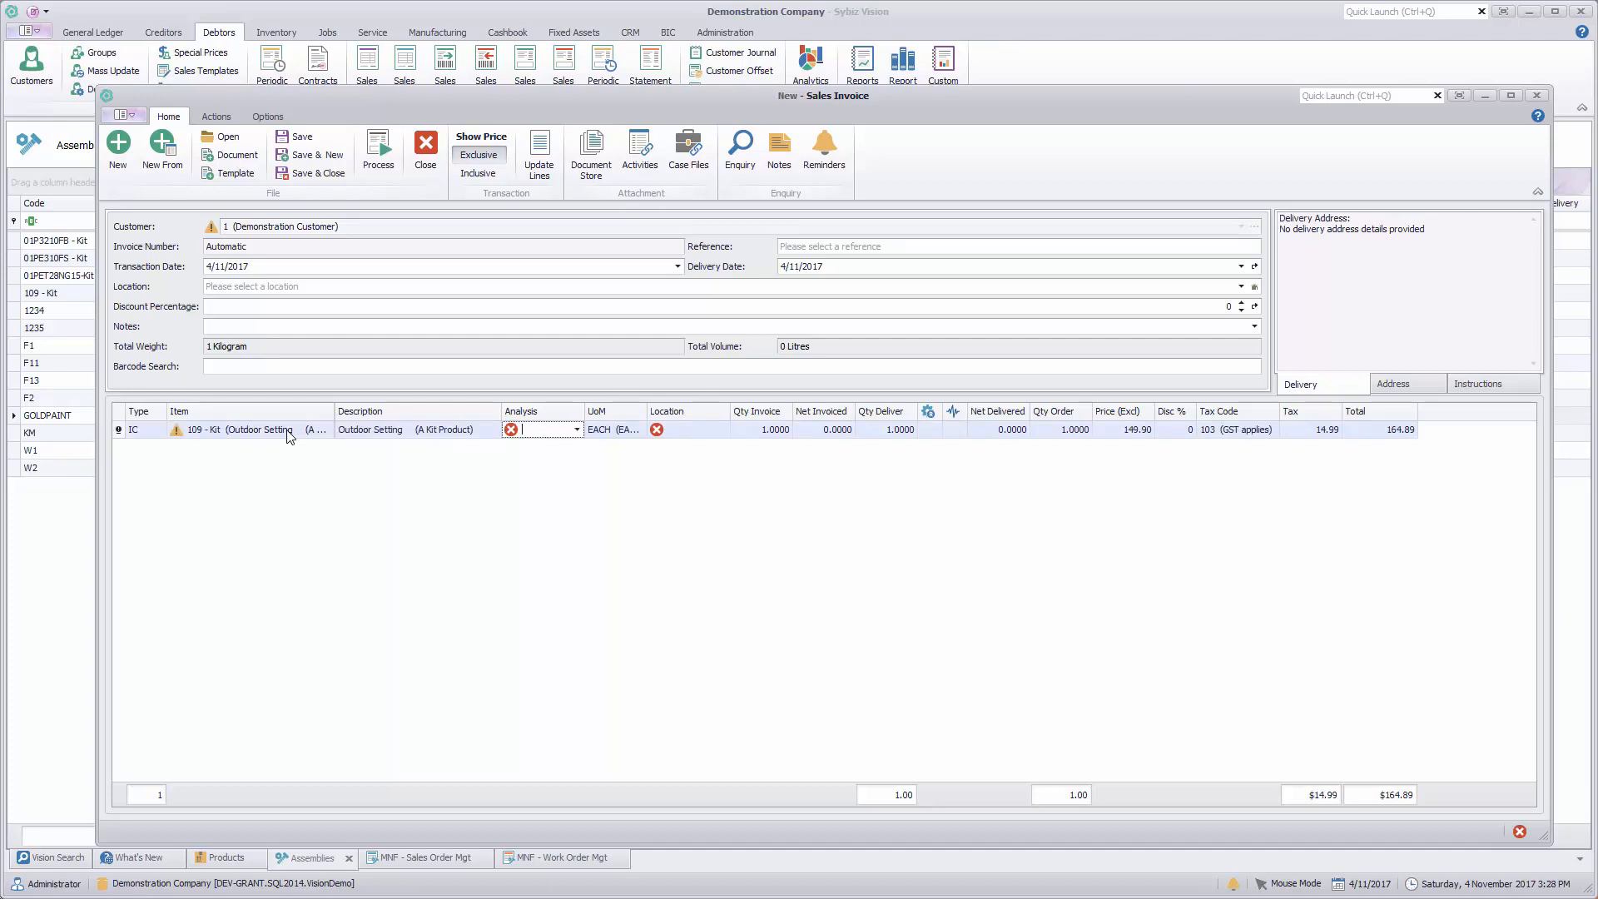
type("1  (J. Smith")
key("Tab")
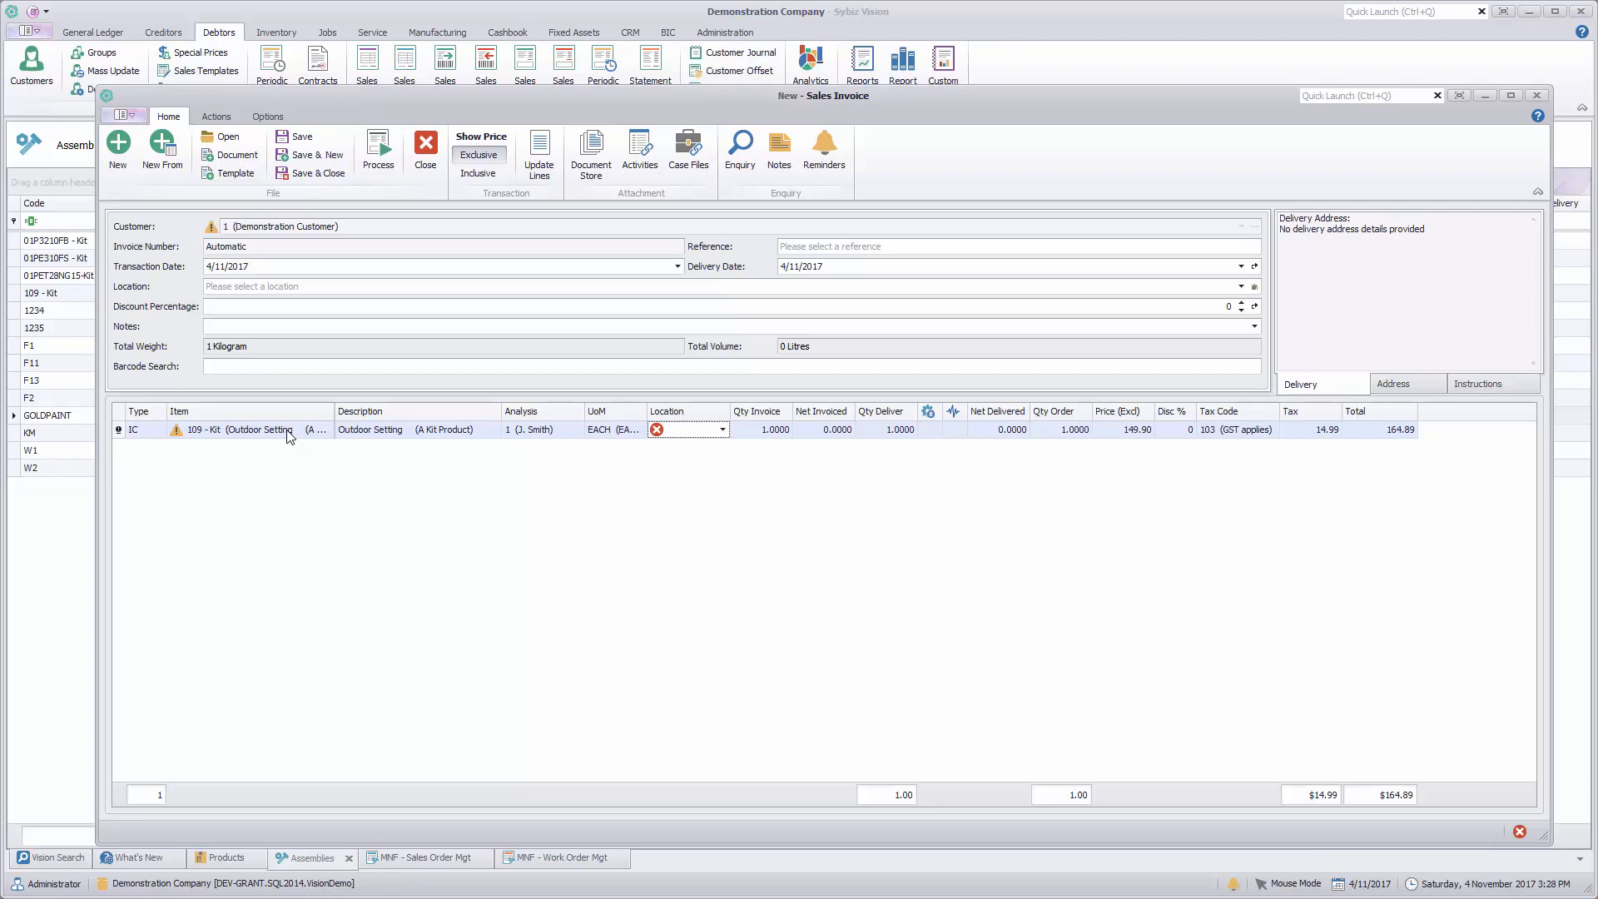
type("1")
key("Tab")
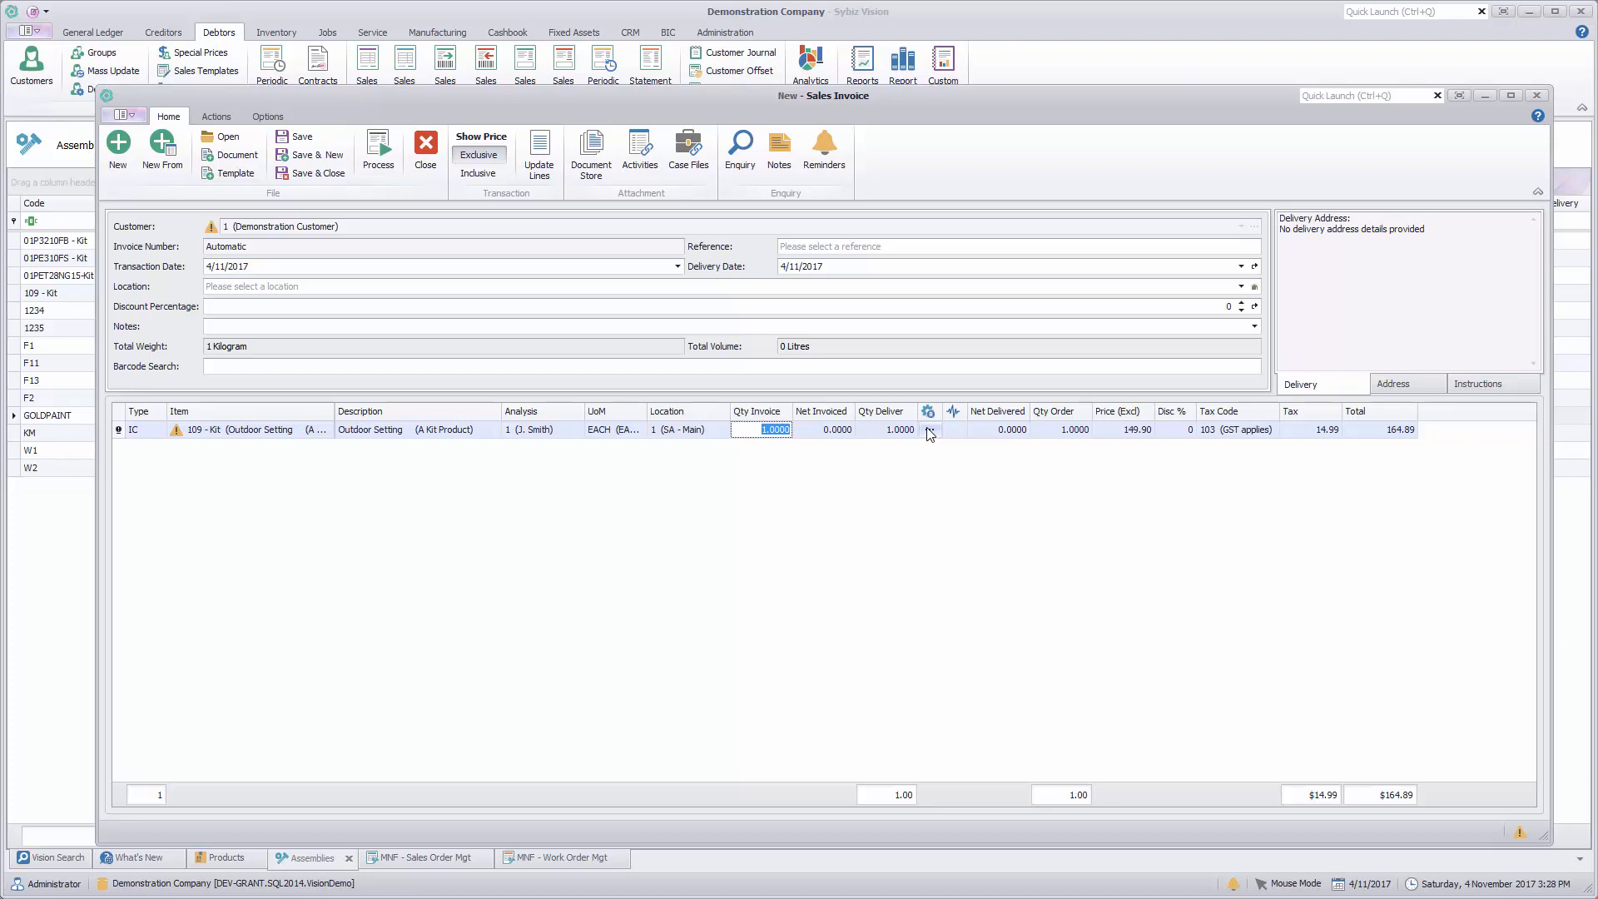
Step: Open the product record of 109 - Kit from the invoice line, check its main details and close it
left_click(284, 432)
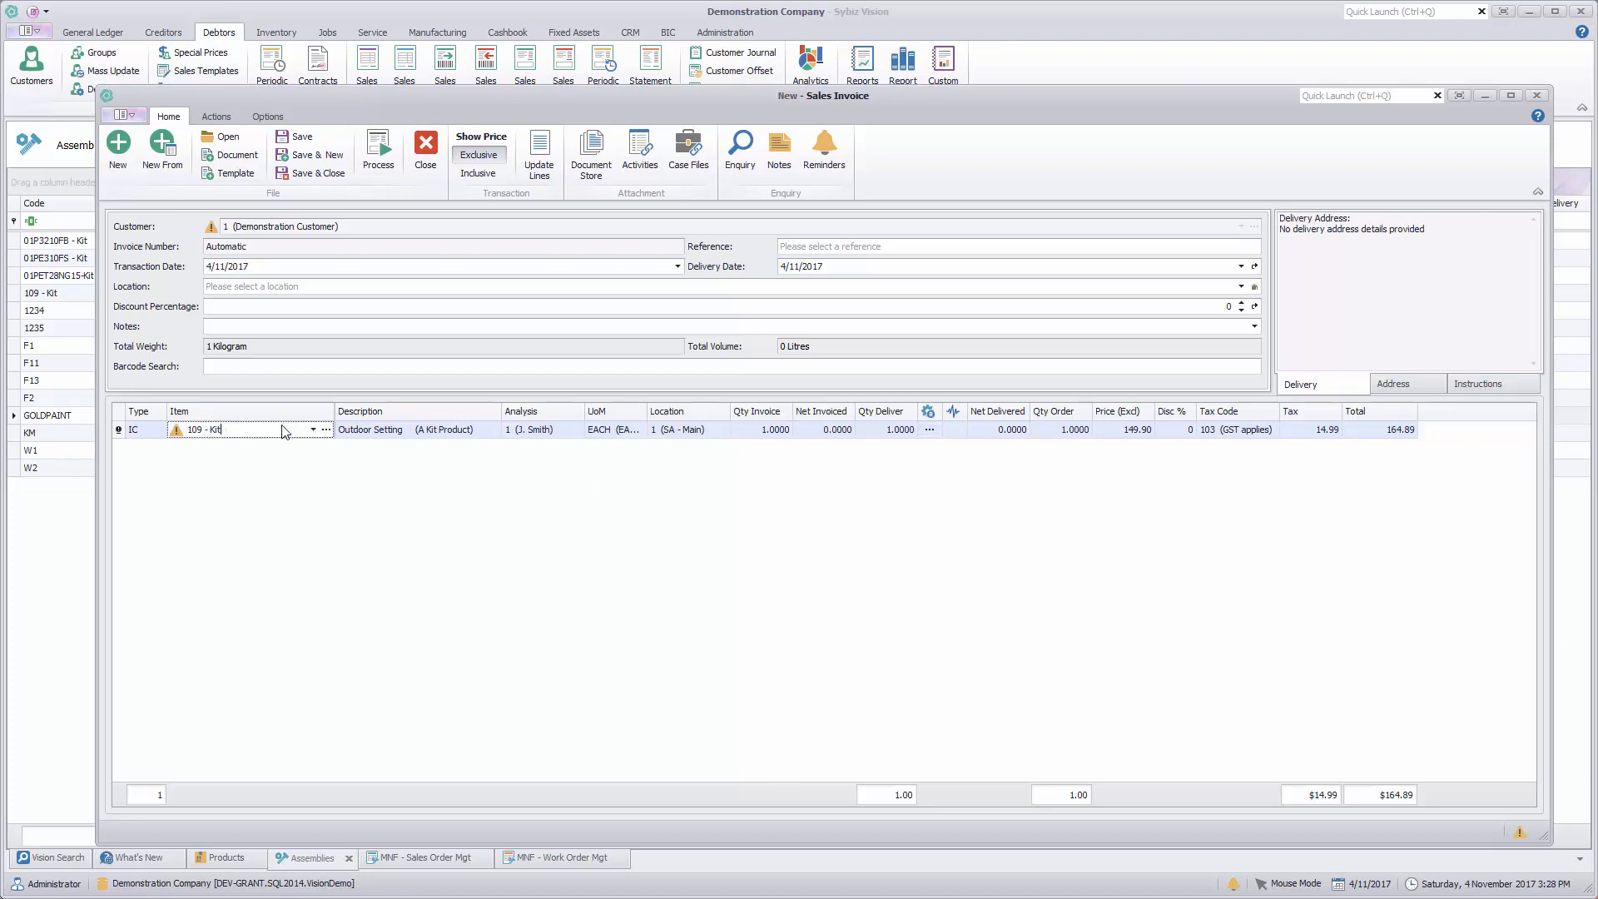
right_click(283, 431)
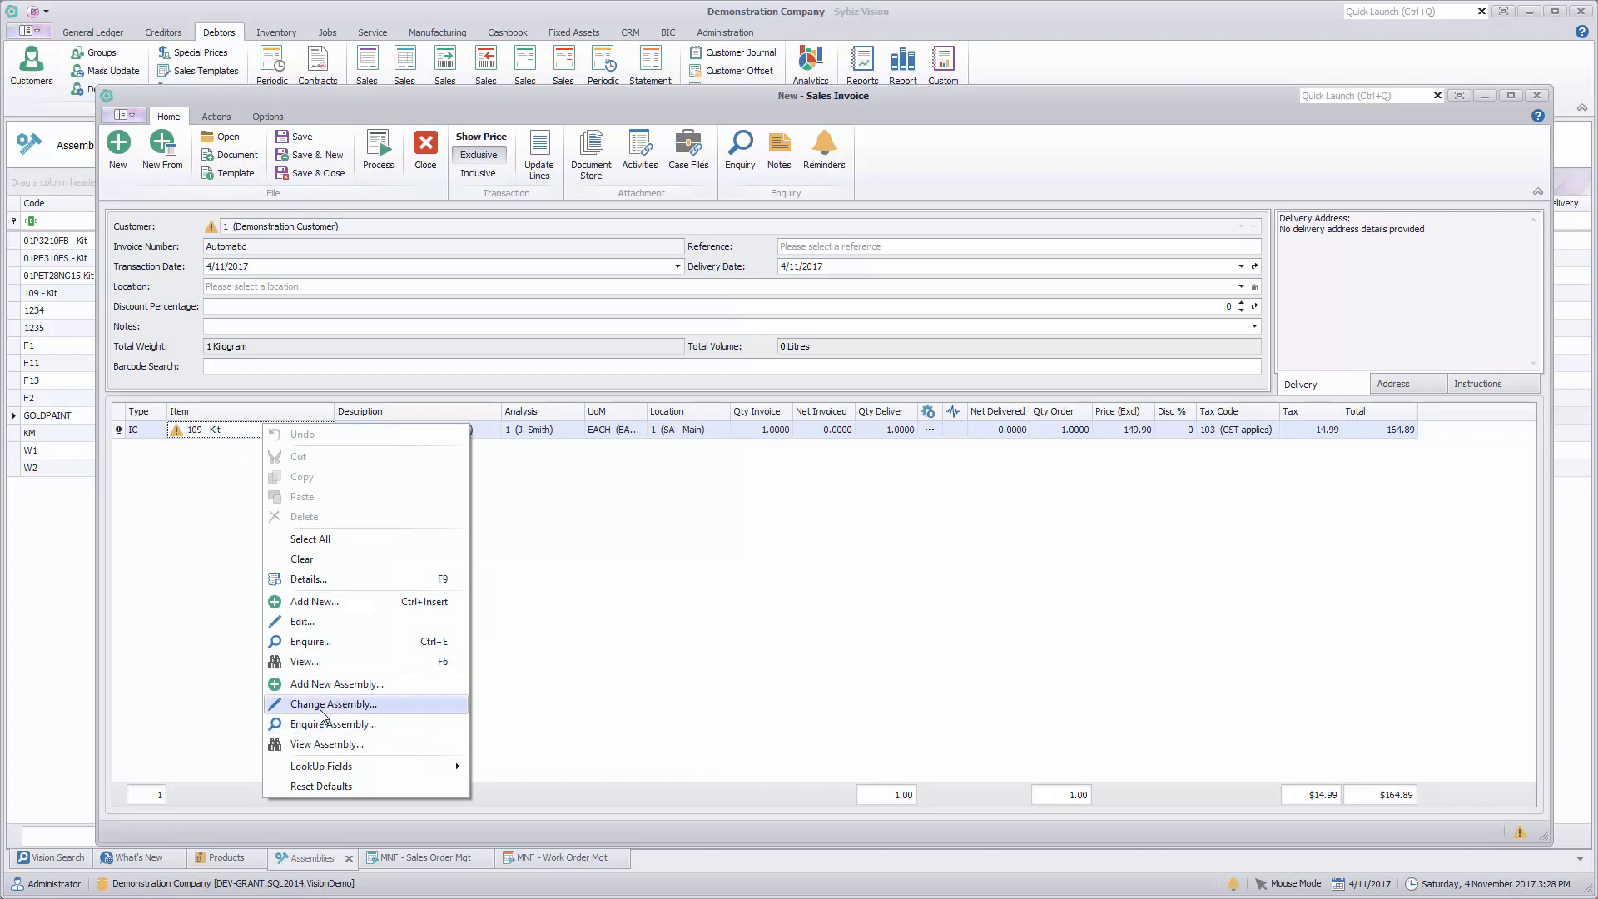
left_click(312, 622)
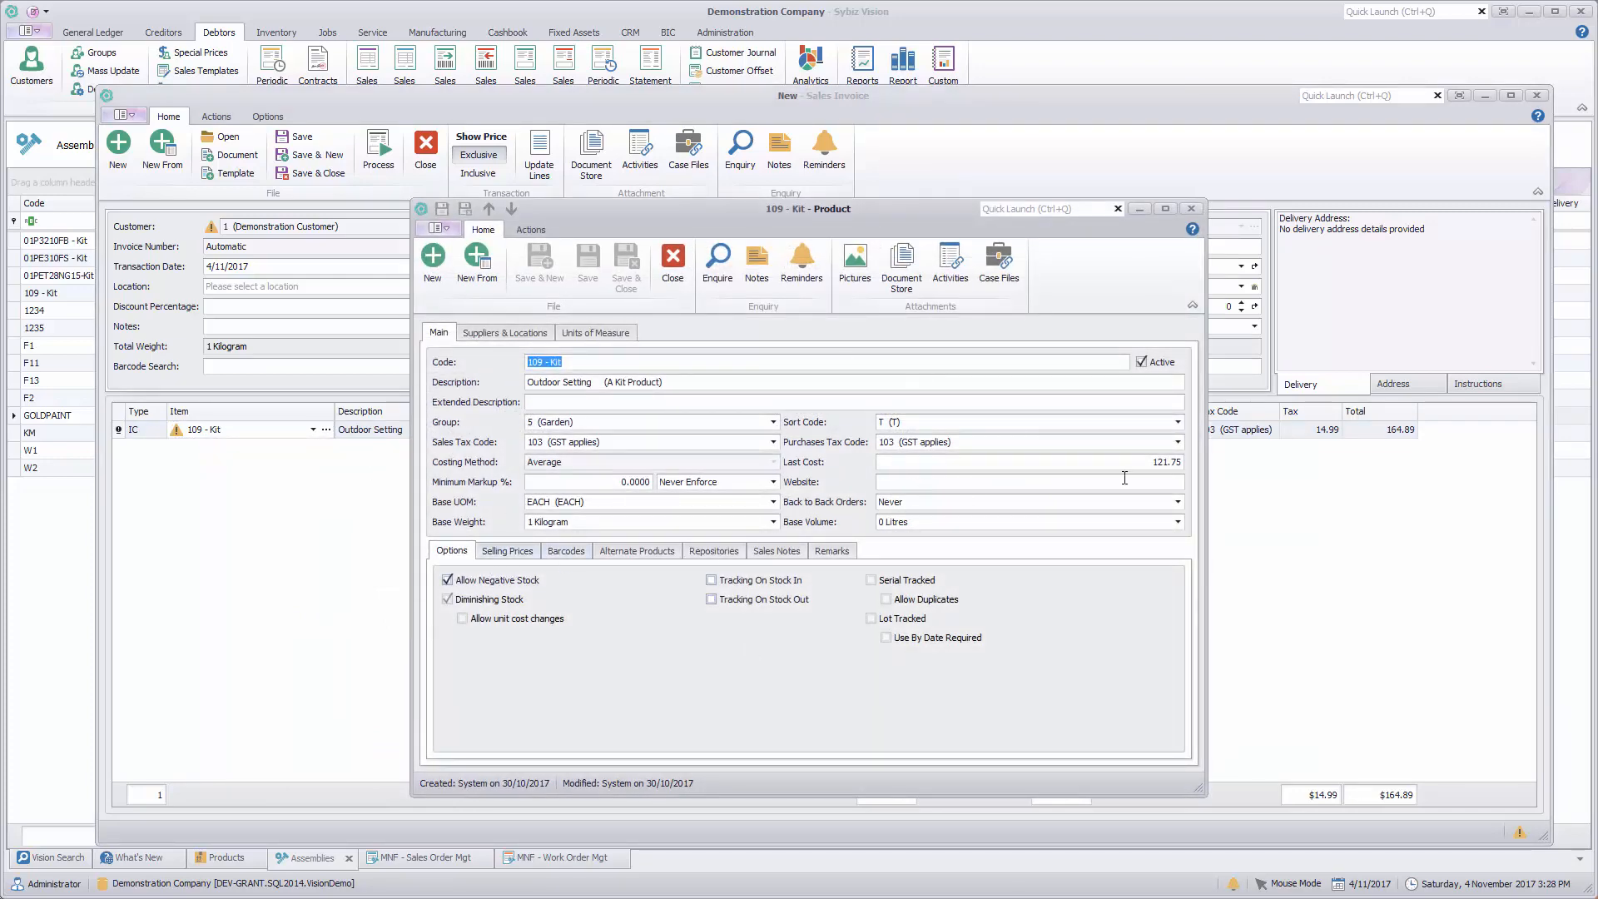
left_click(672, 274)
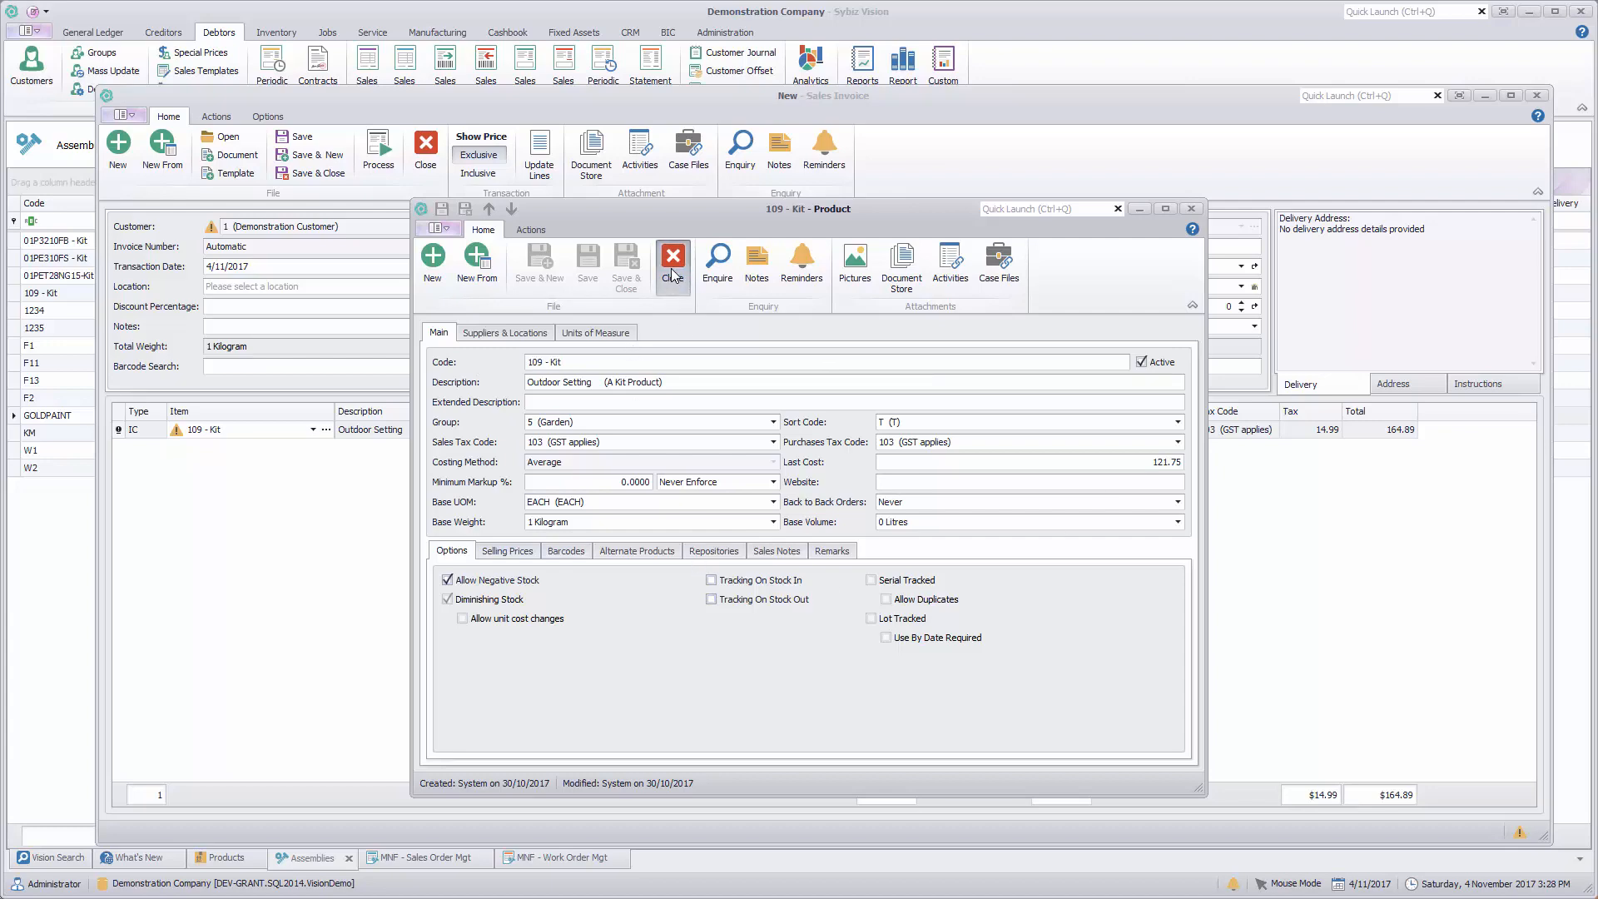
Step: Enquire on the 109 - Kit assembly from the invoice line, examine its component list and costs, and close the enquiry
right_click(285, 432)
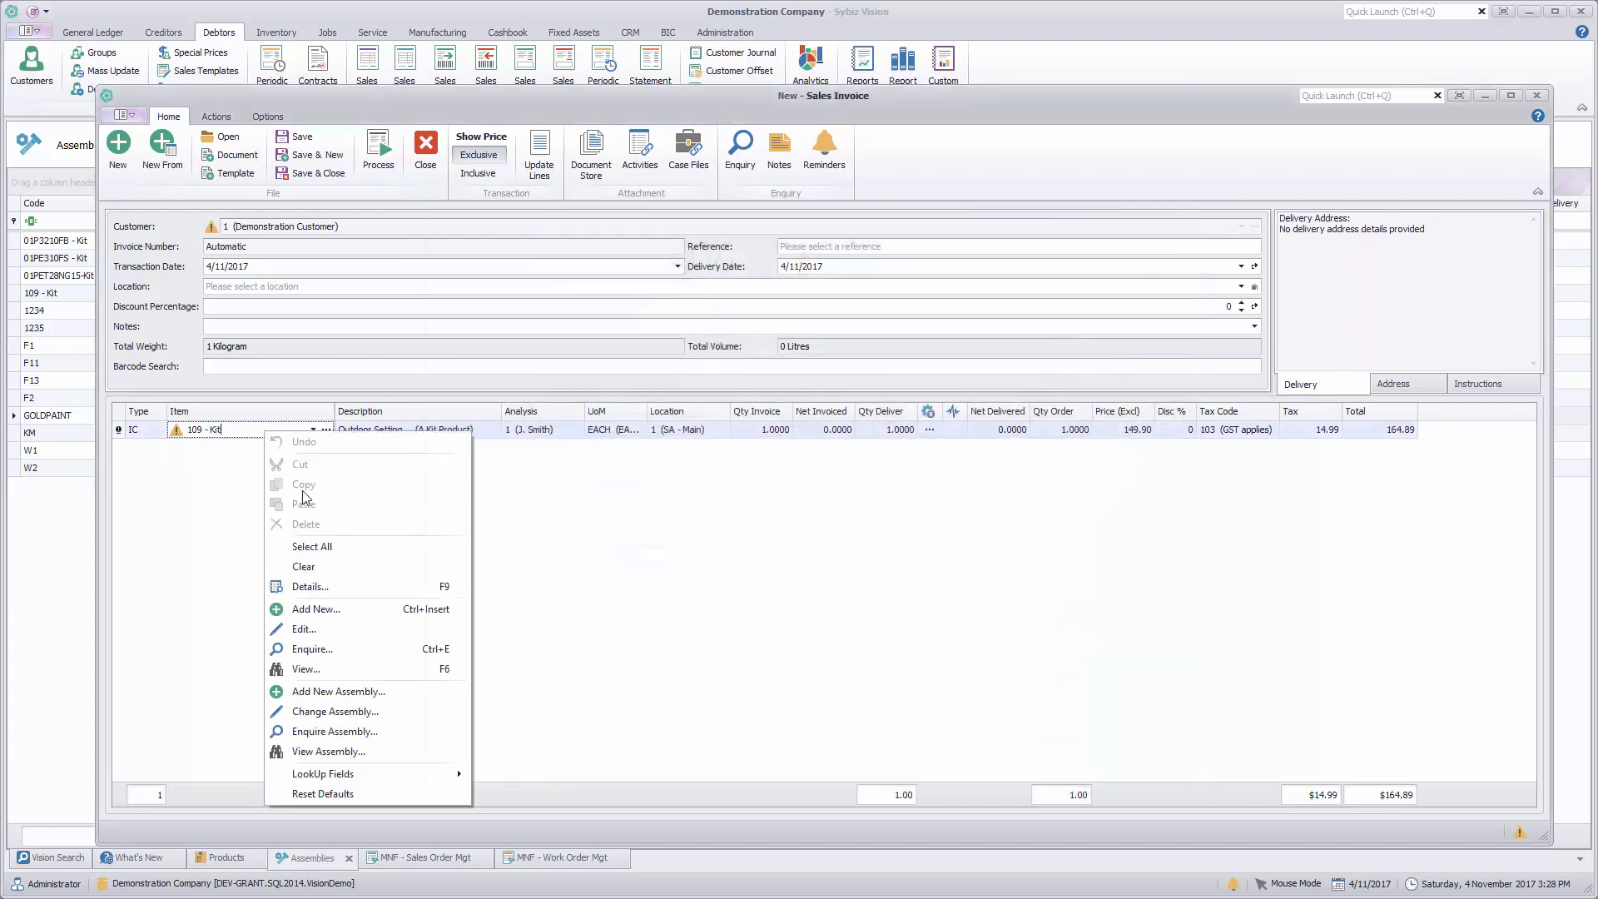
left_click(345, 732)
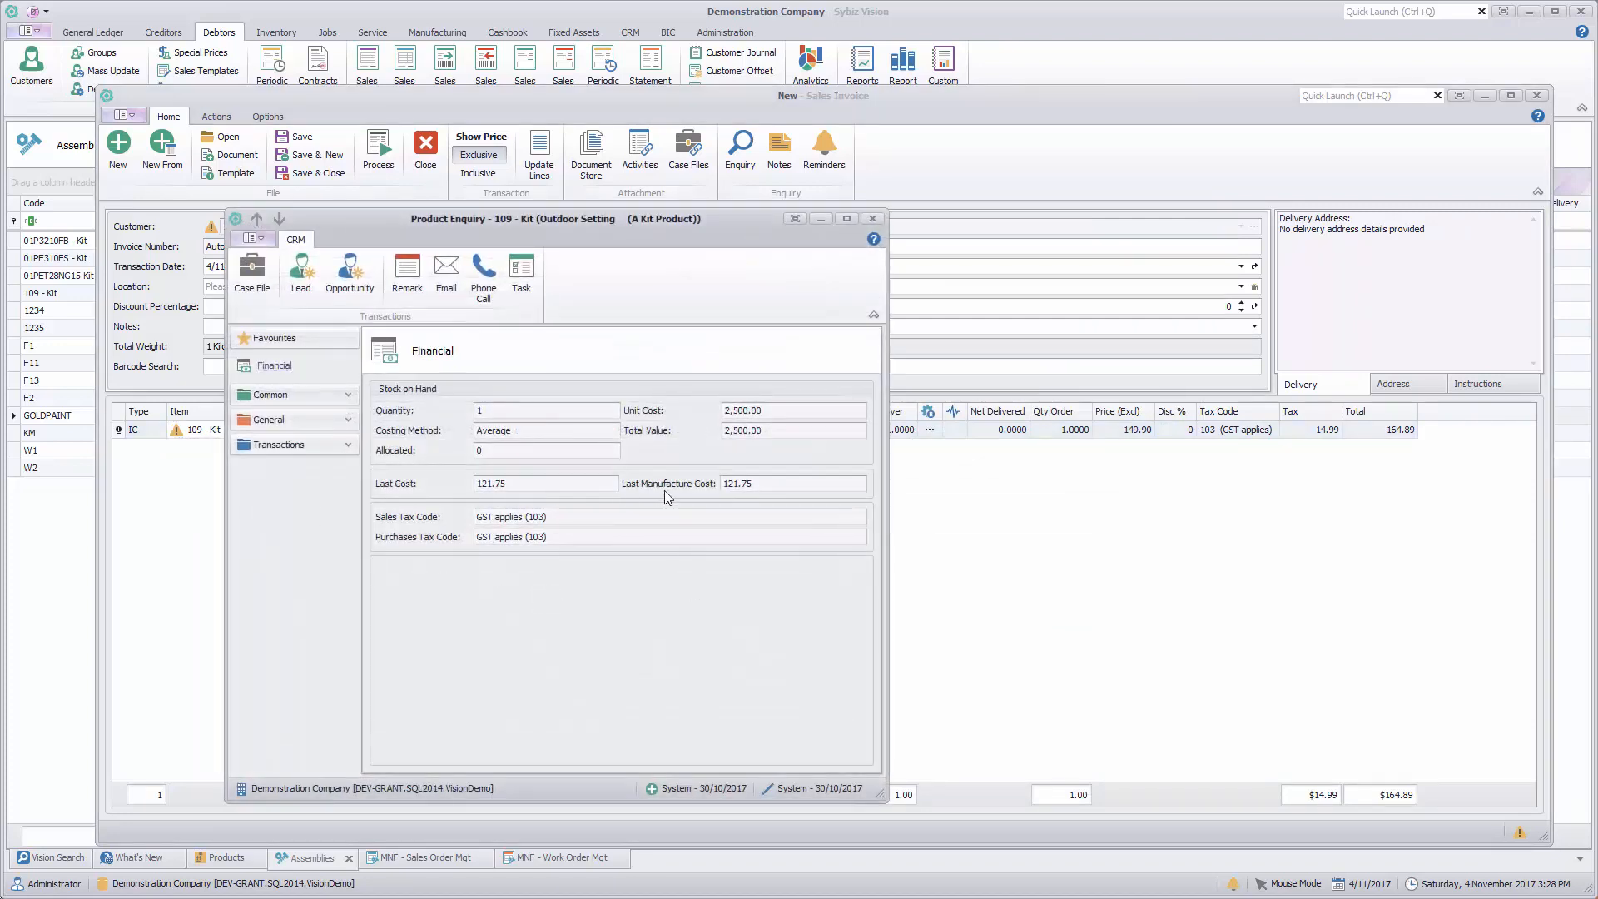
left_click(347, 442)
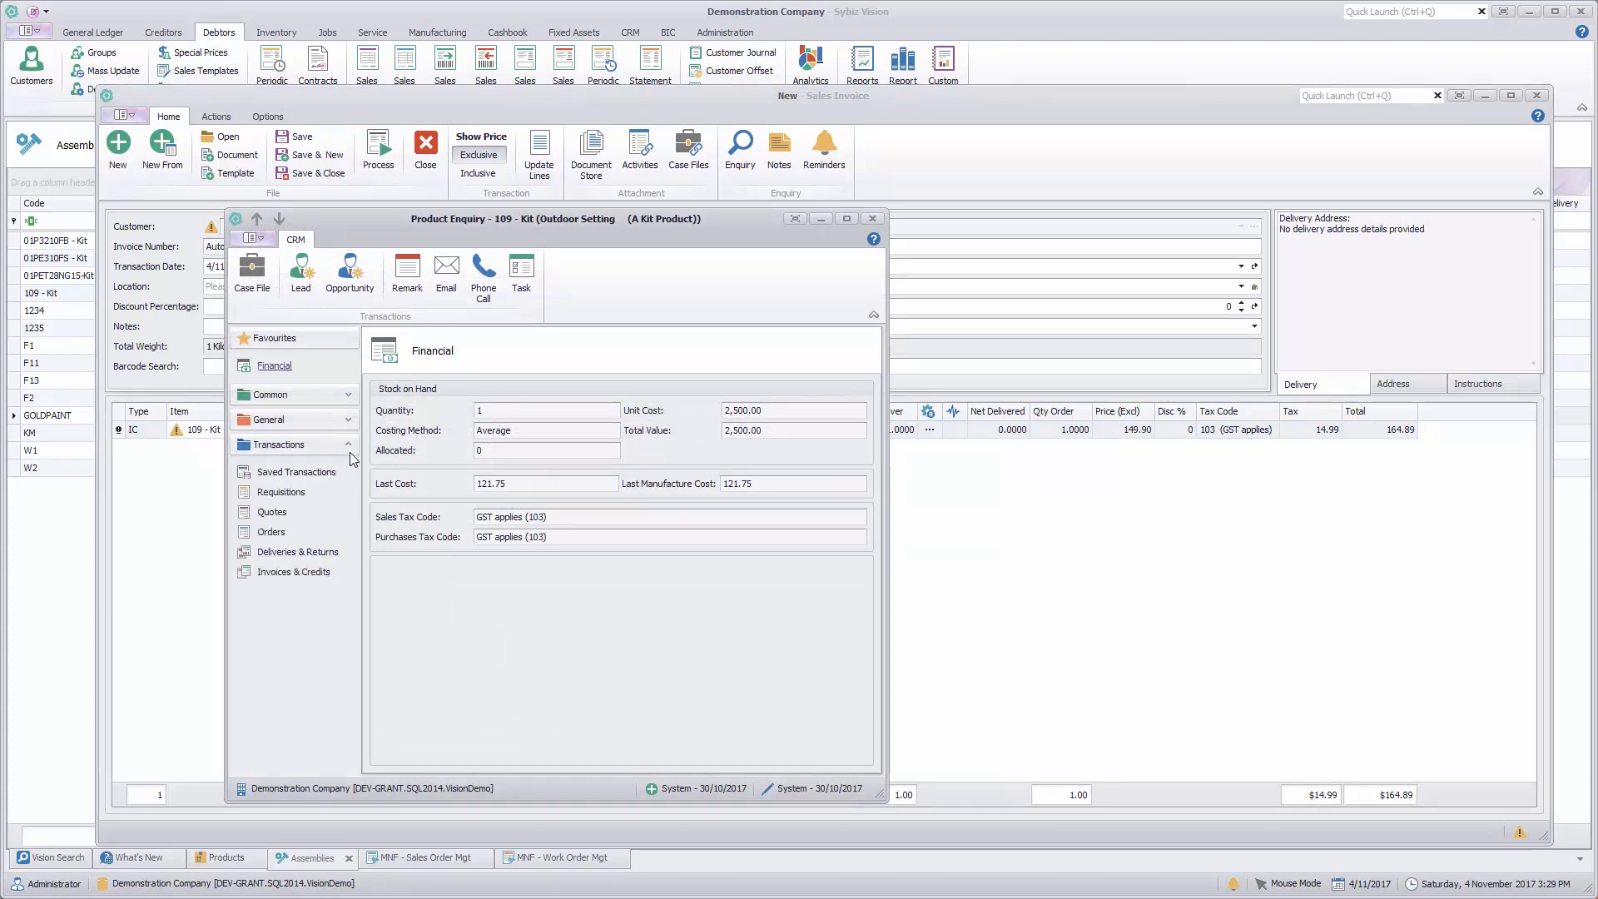
left_click(348, 421)
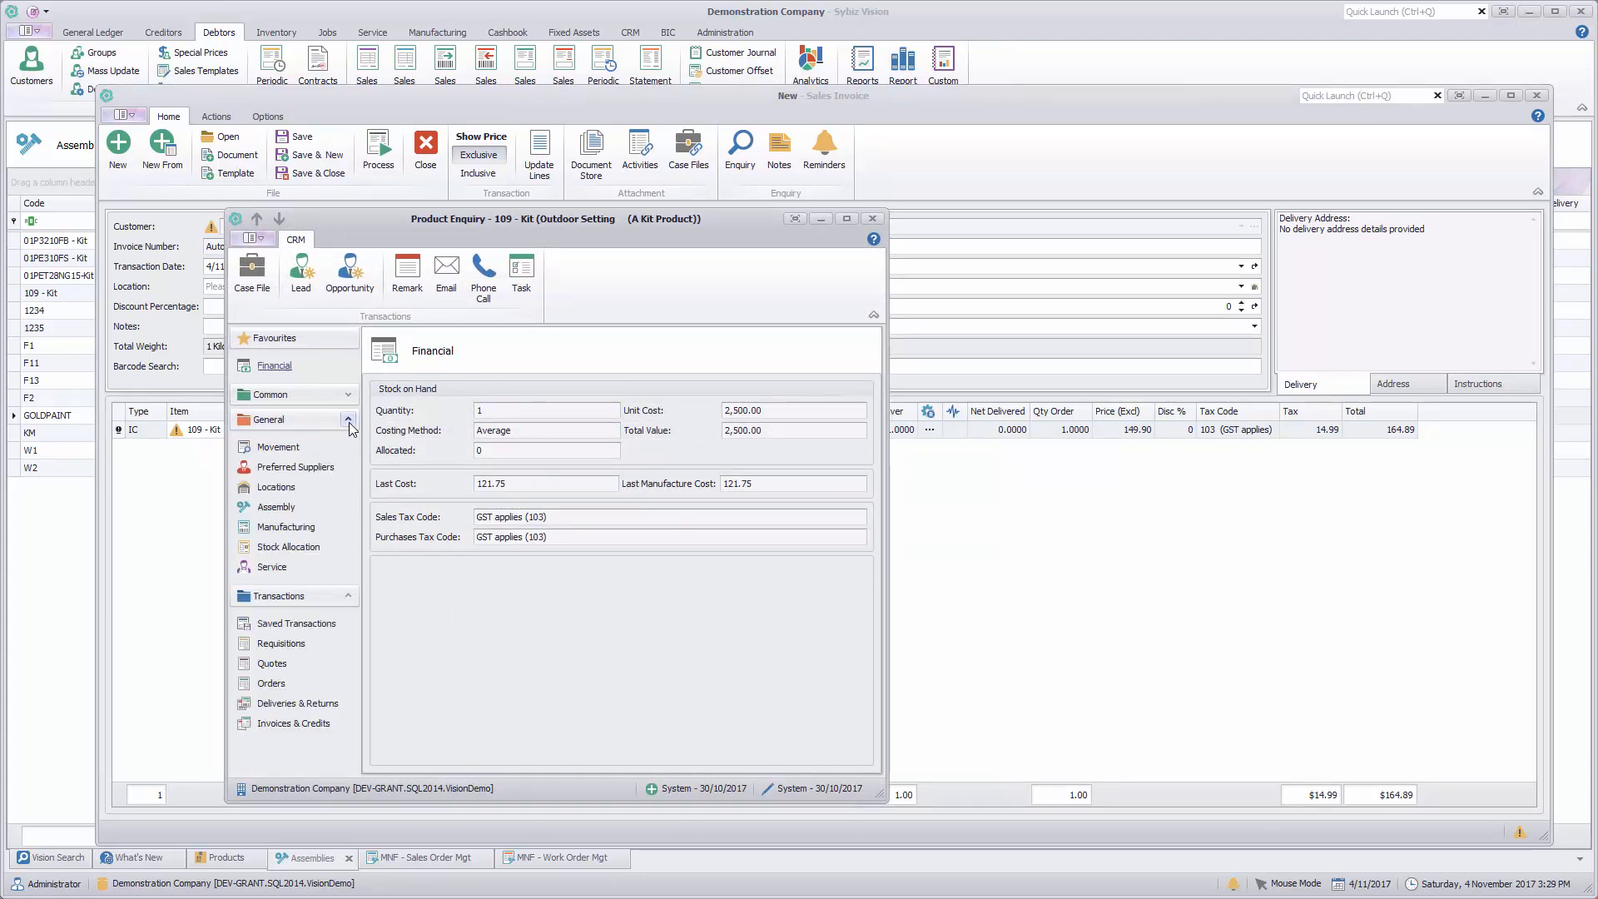
left_click(277, 507)
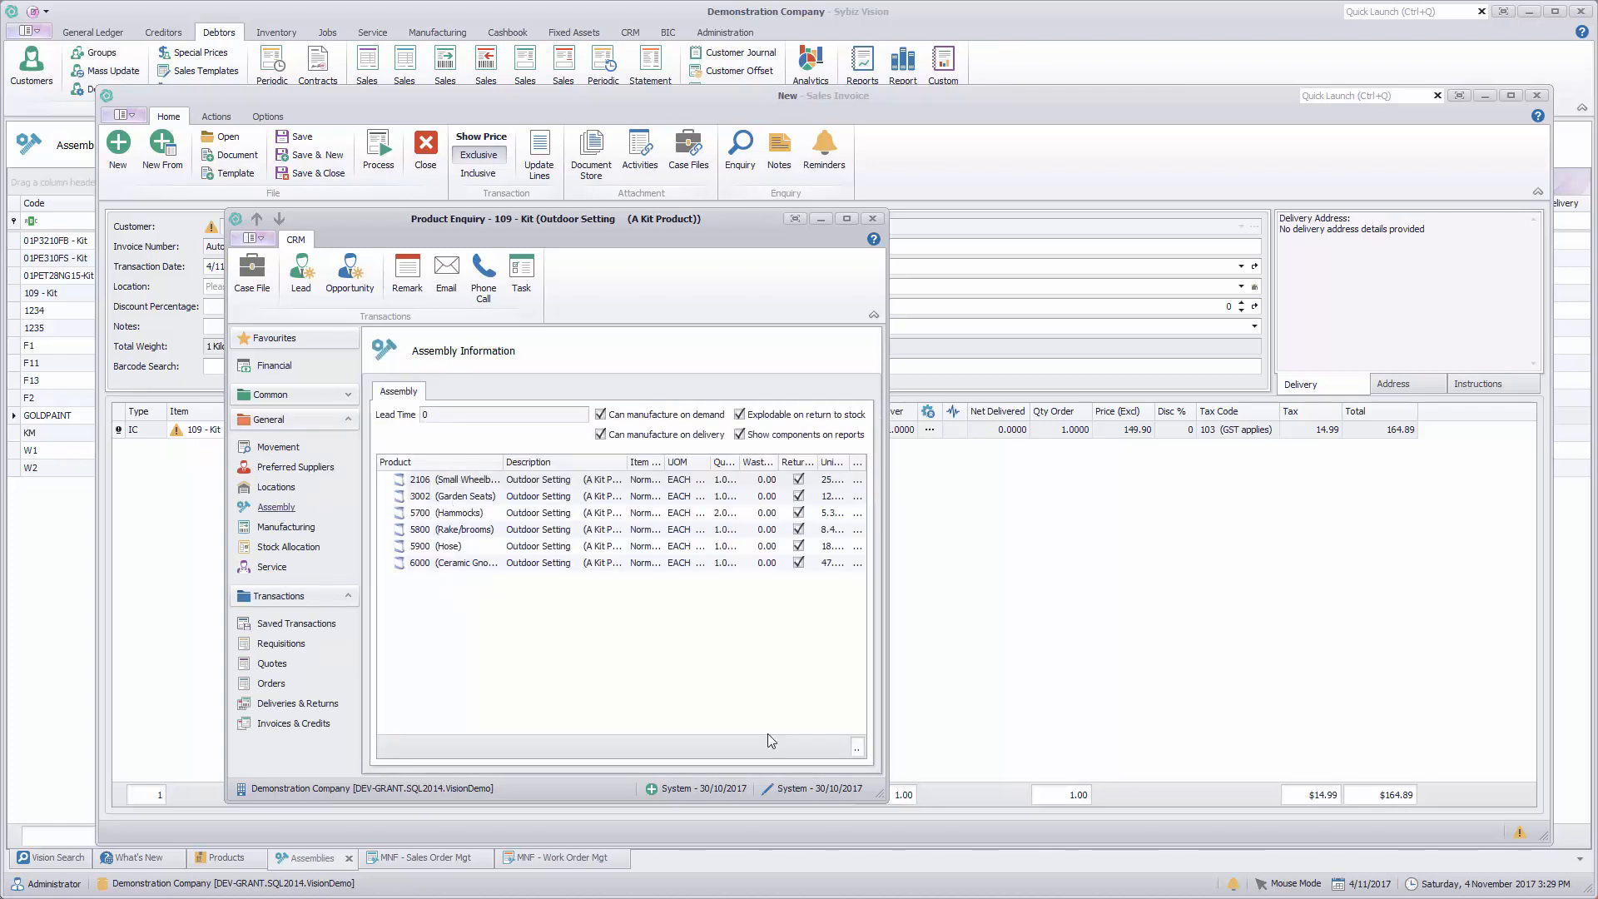
left_click_drag(880, 795, 1237, 818)
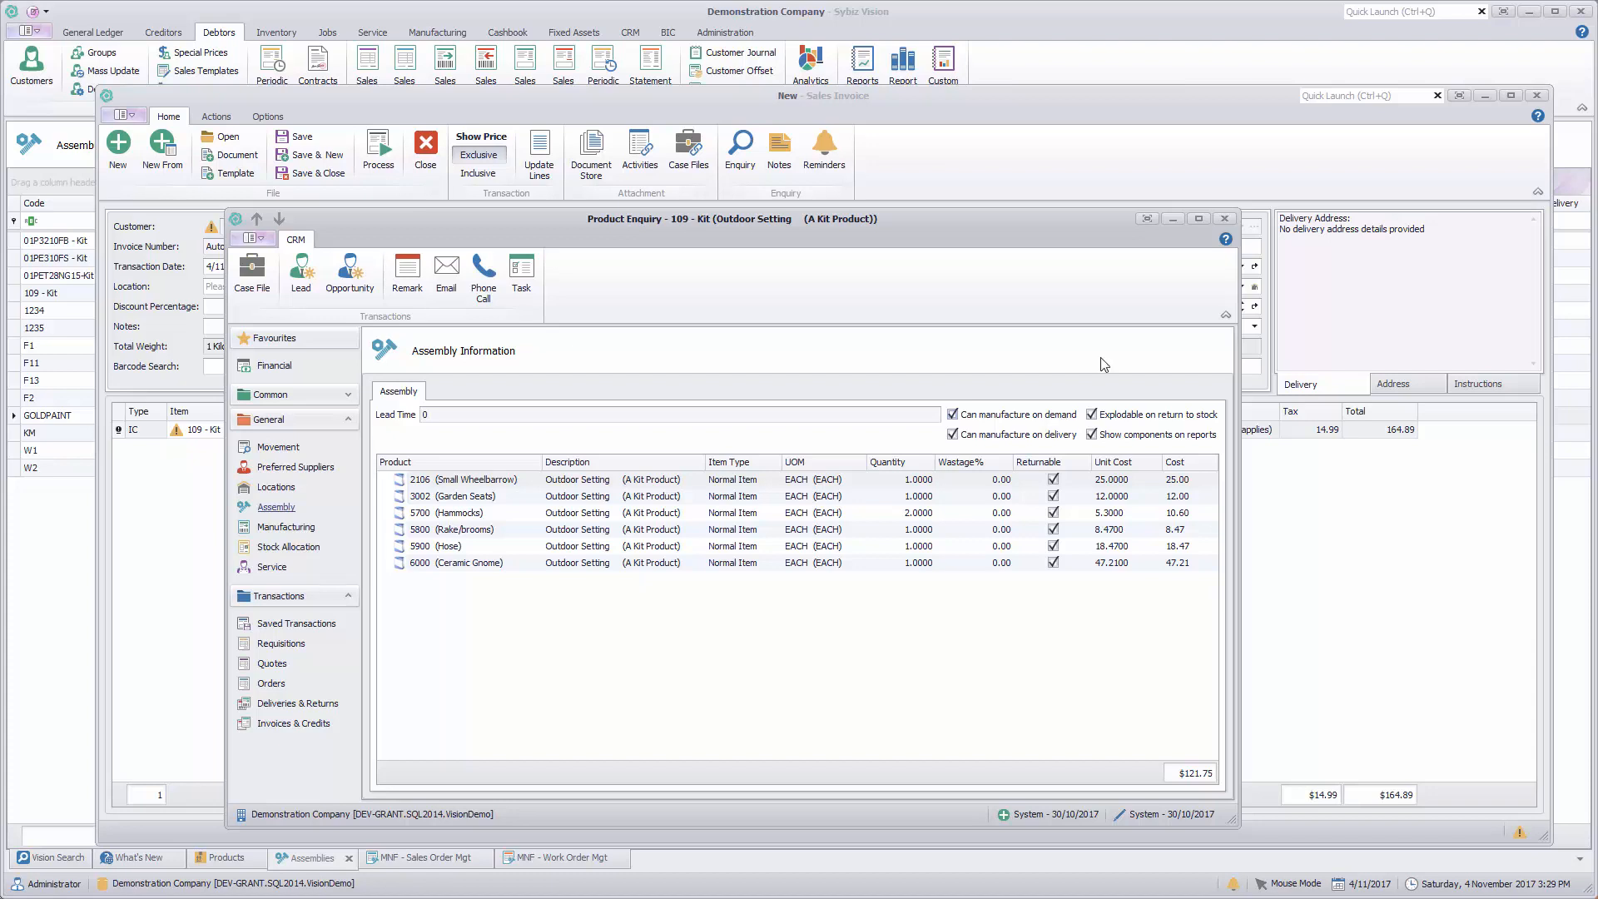
left_click(1228, 222)
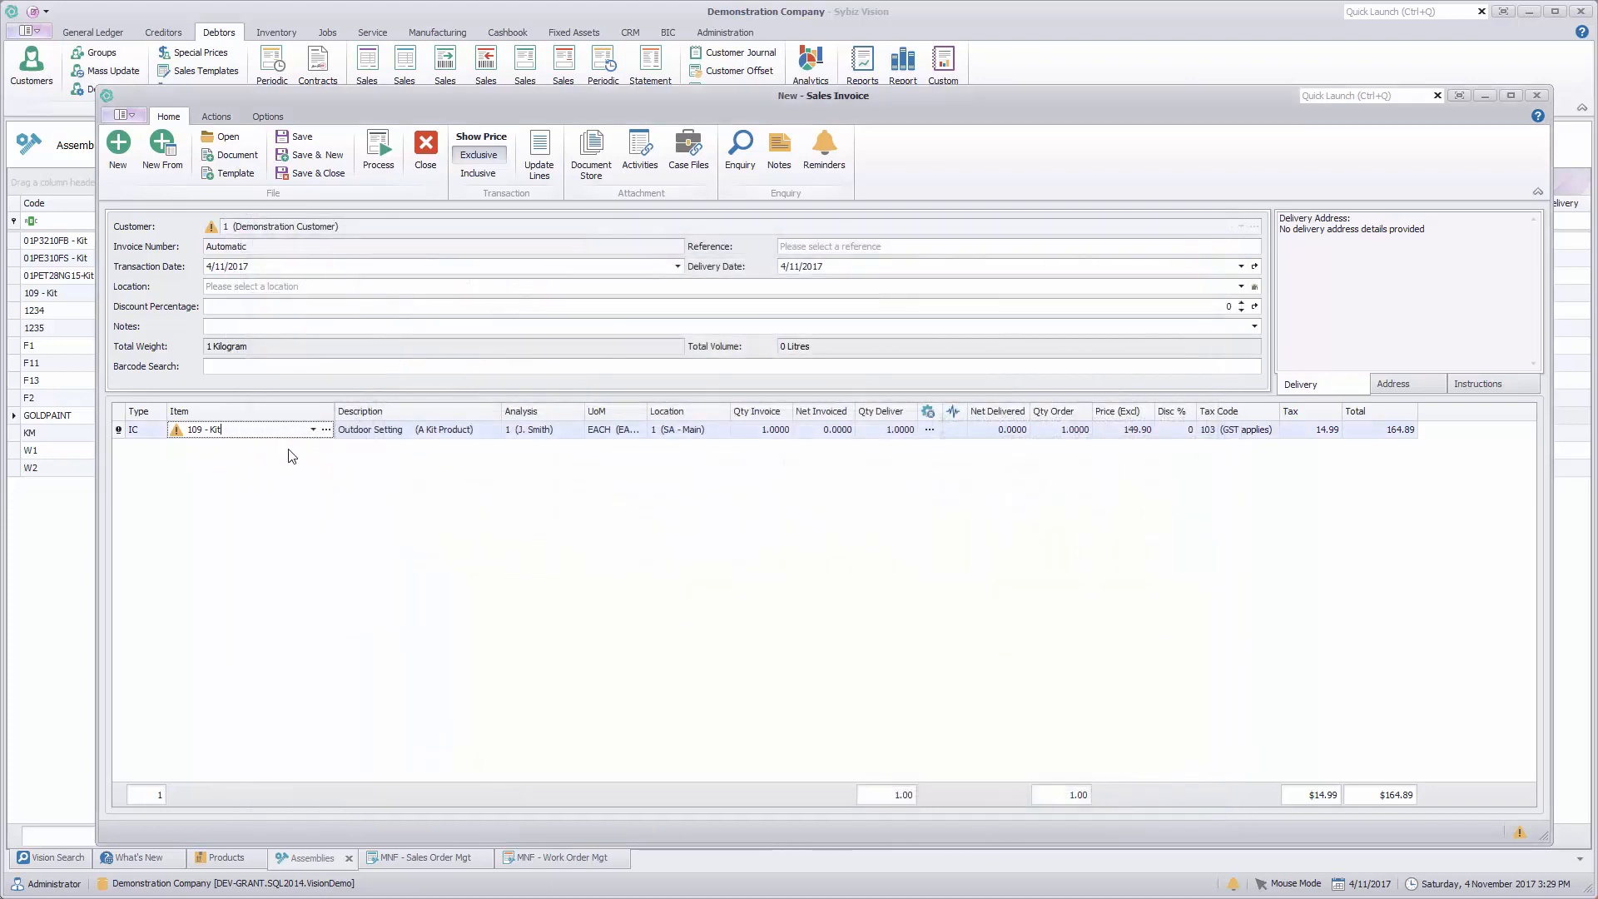
Step: Process the sales invoice for 109 - Kit and close its print preview
key("Tab")
key("Tab")
key("Tab")
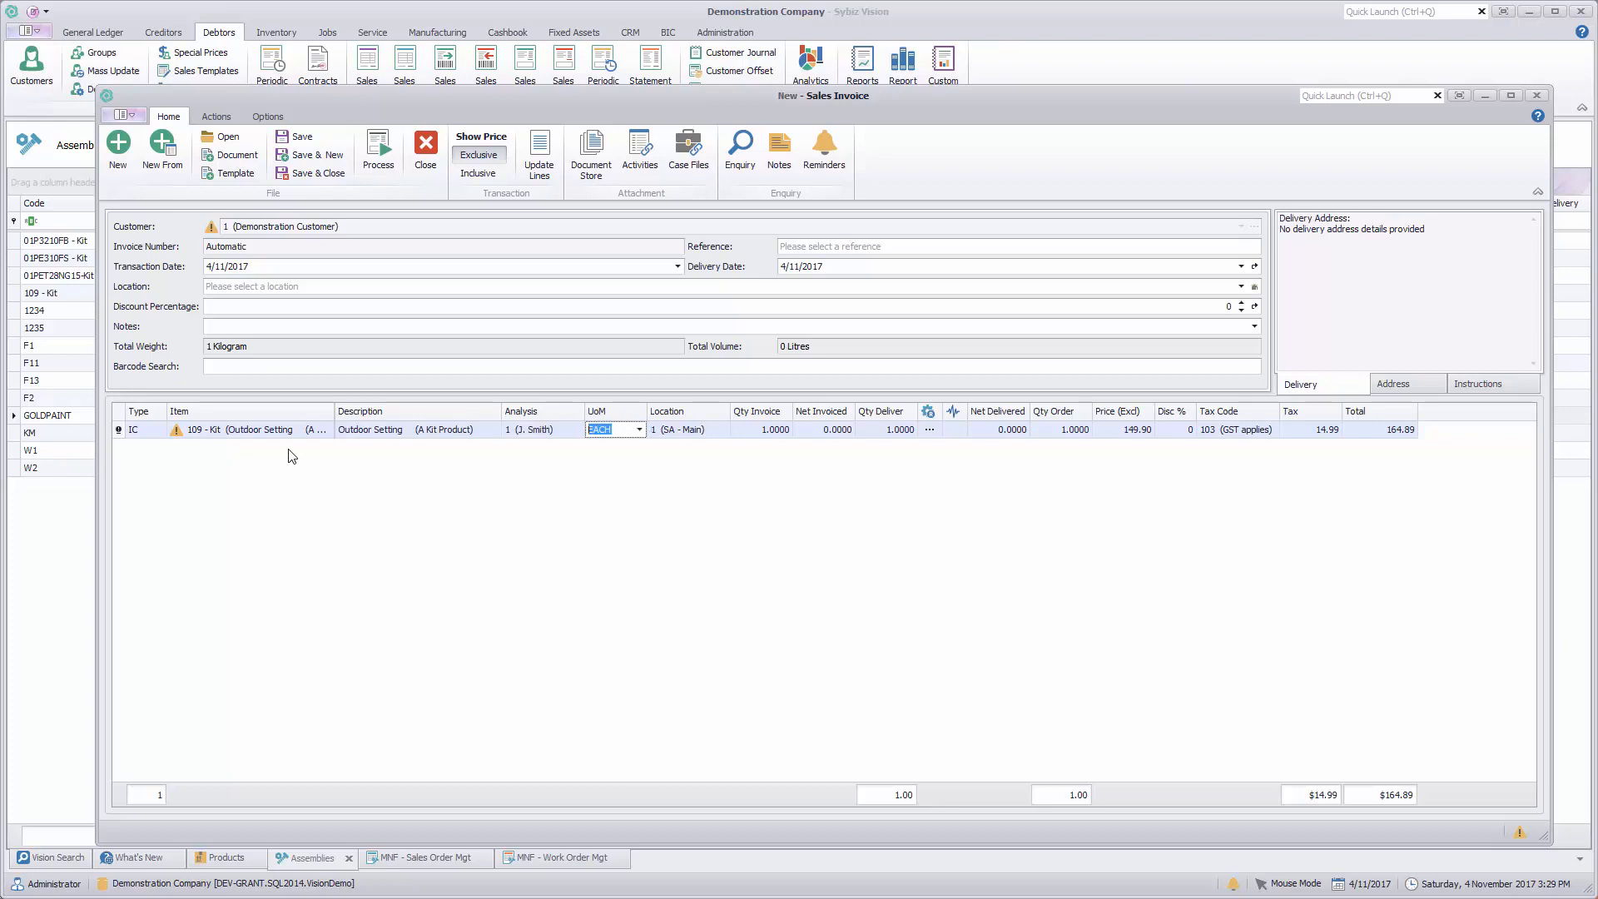
left_click(378, 149)
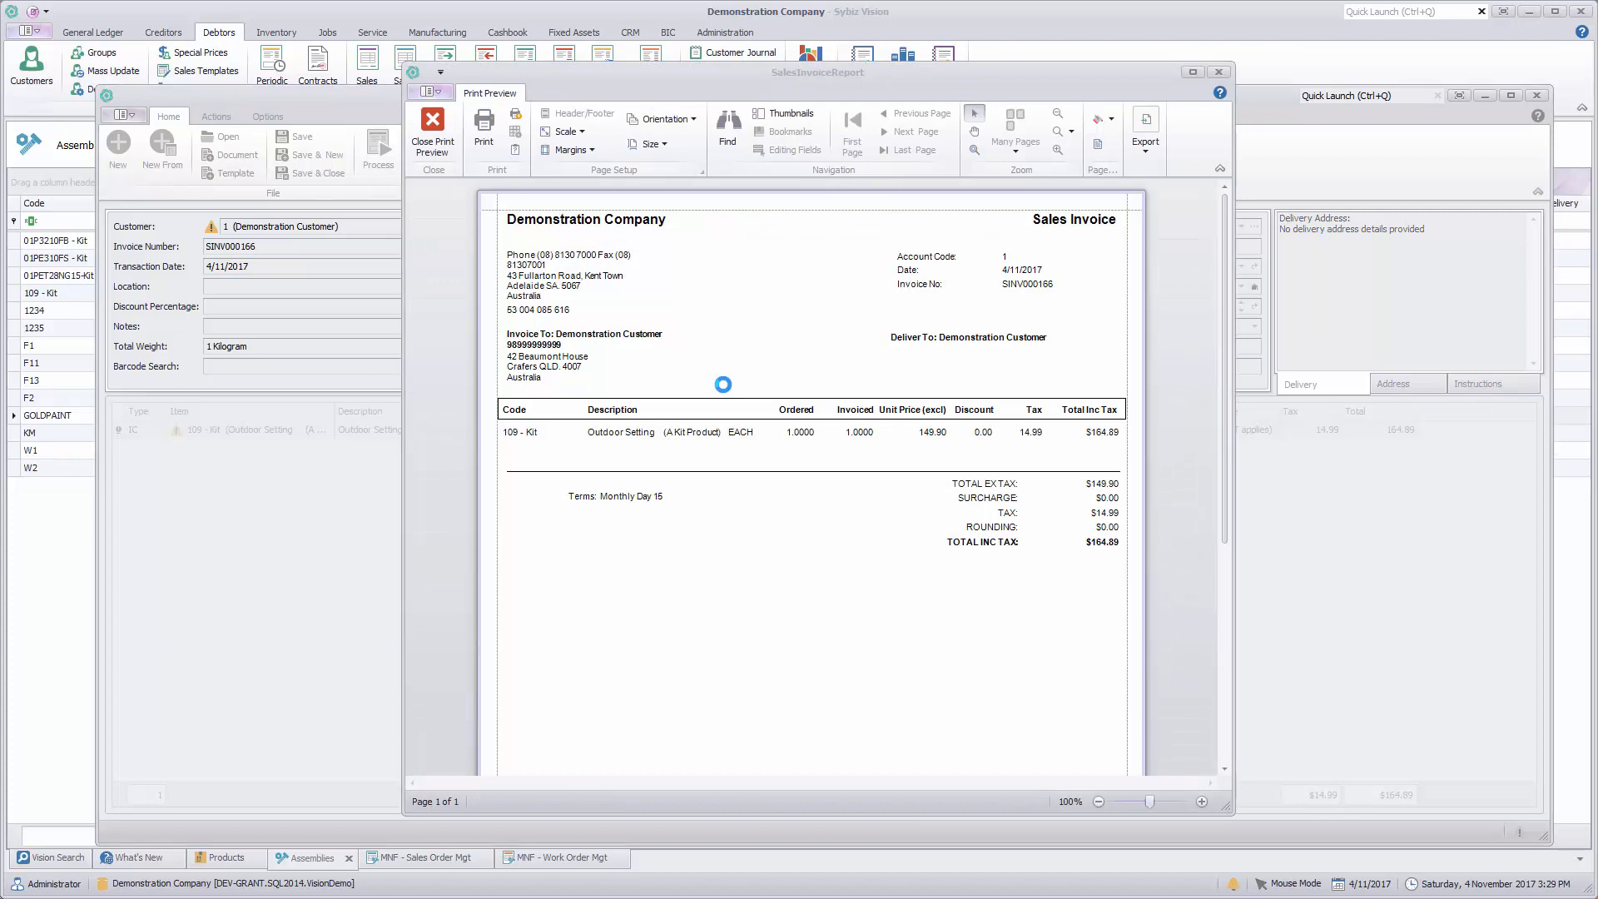
left_click(431, 131)
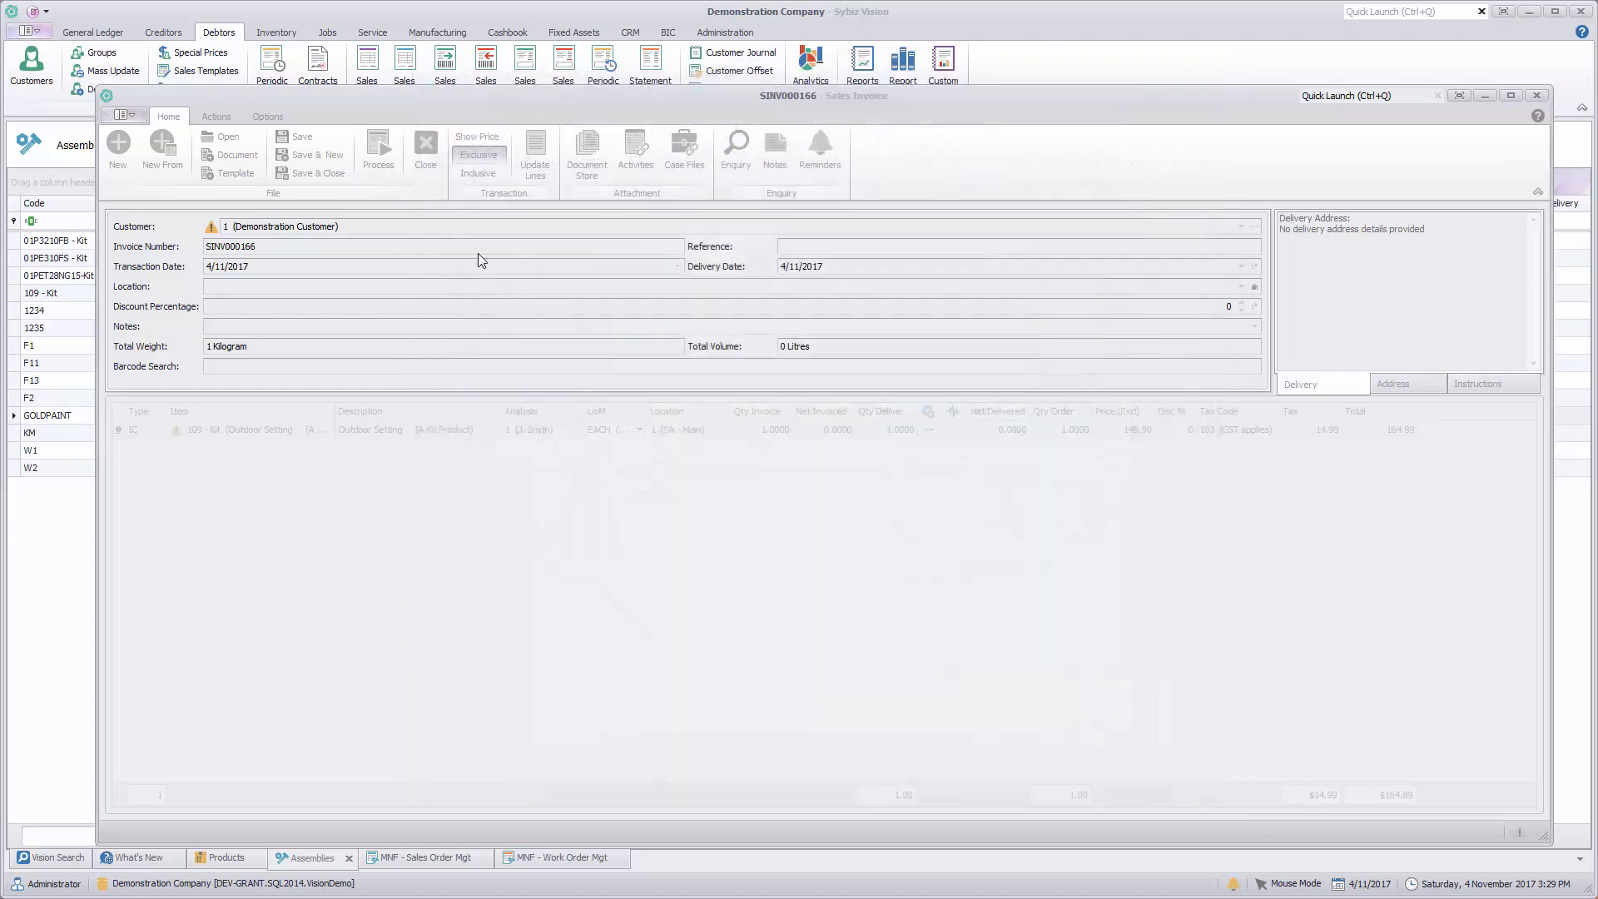
Step: Assign the Demonstration Customer to the next sales invoice and add a line for item 01P3210FB - Kit
type("1")
key("Tab")
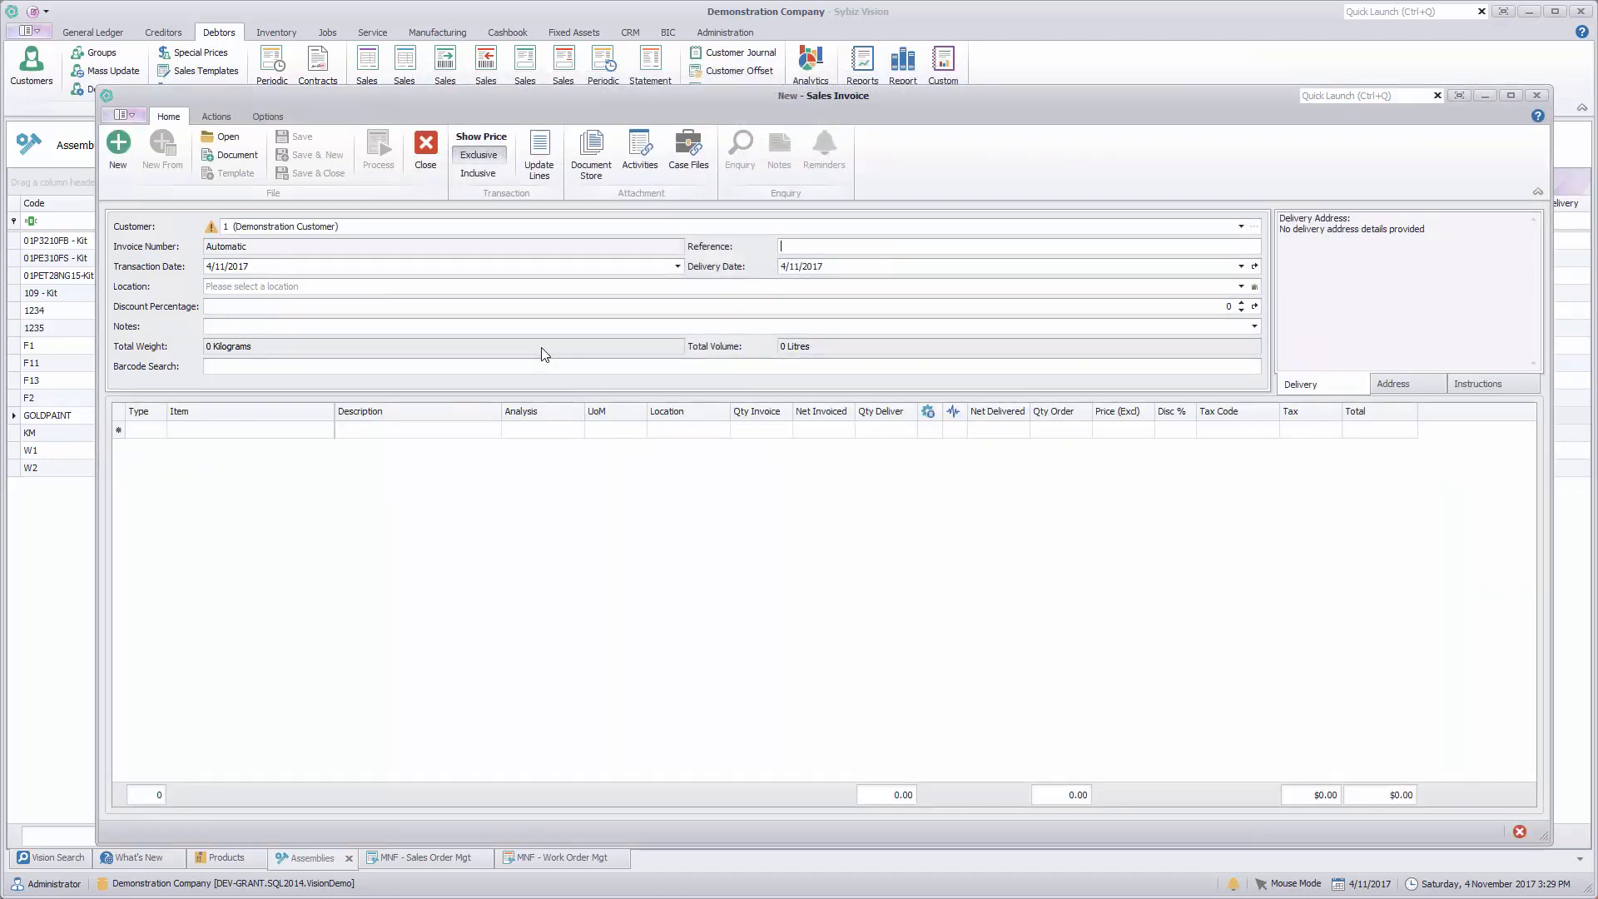
left_click(282, 433)
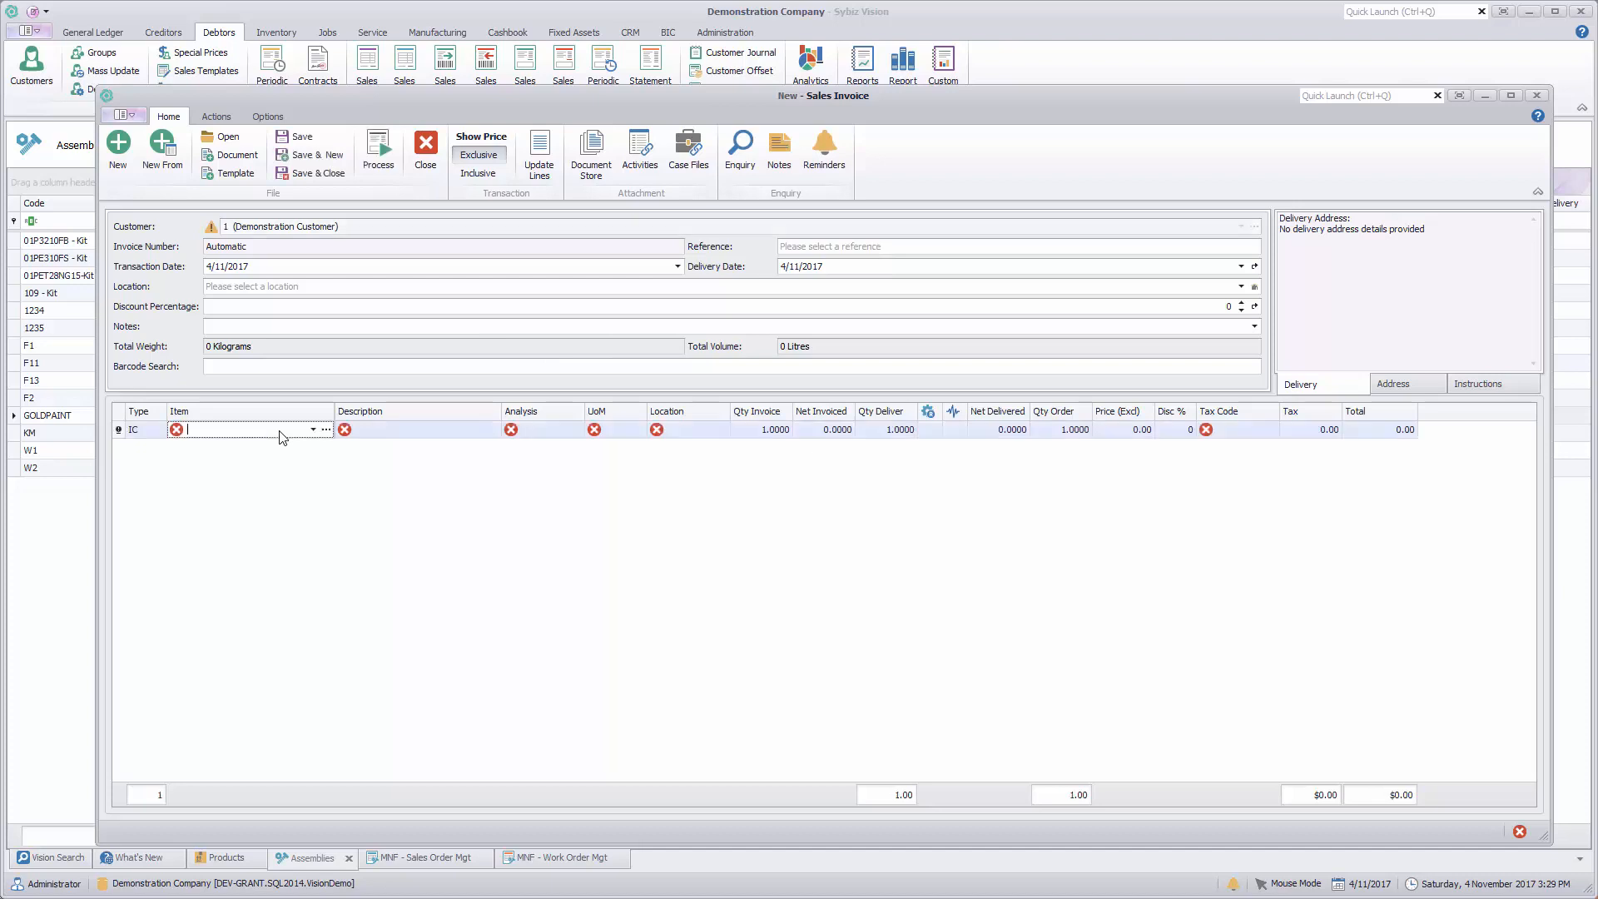
type("01P")
key("Tab")
key("Tab")
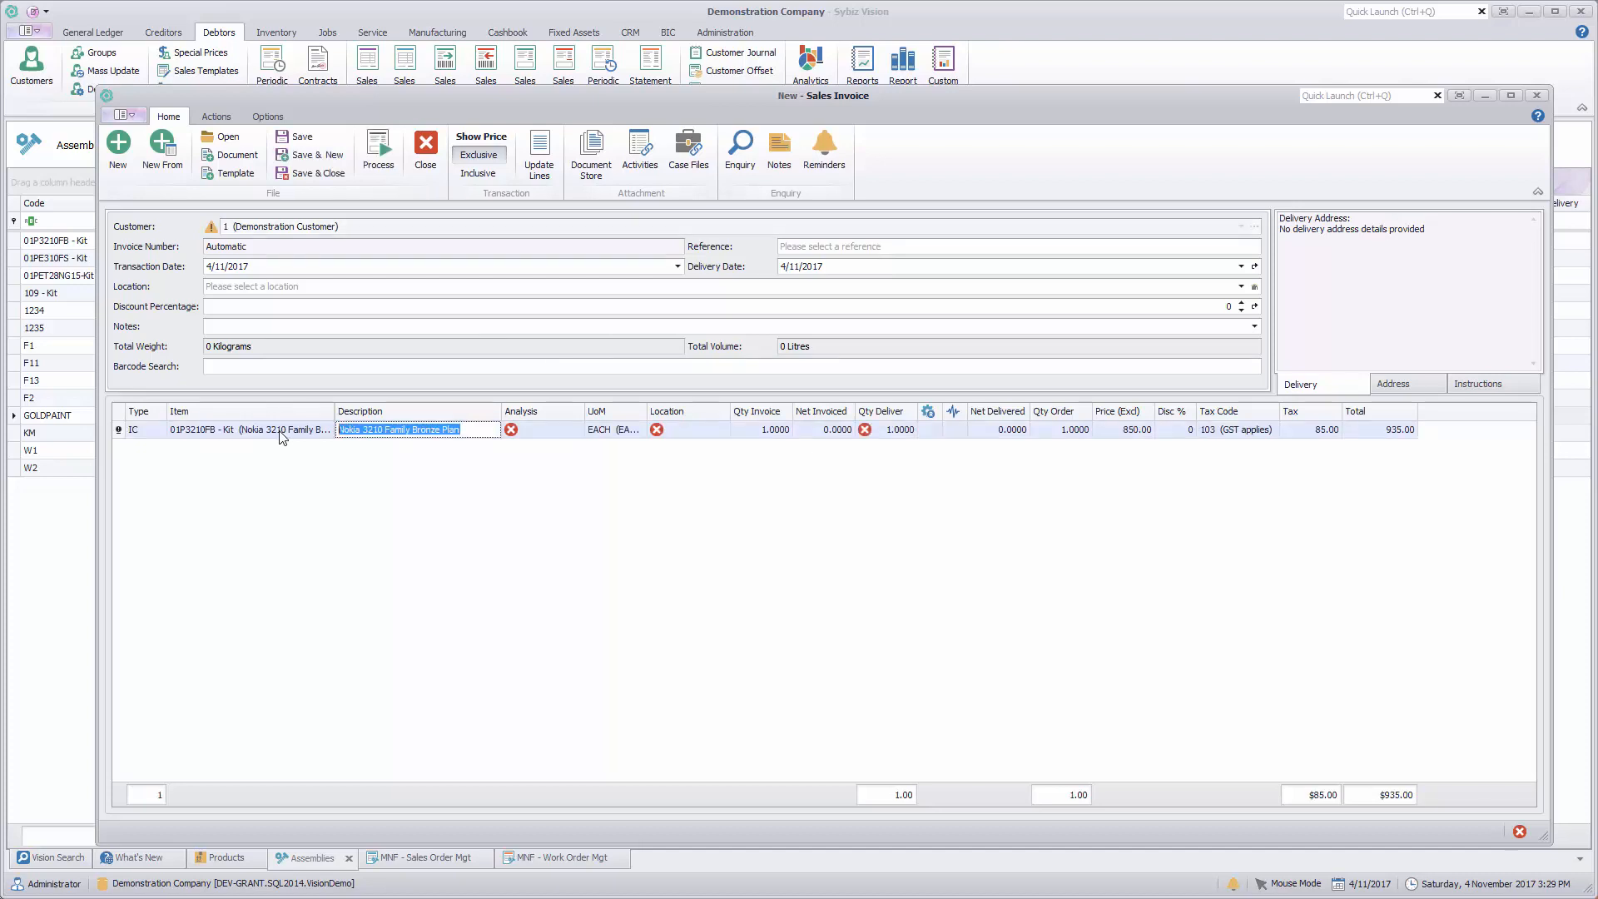
Step: Set the Nokia kit line's analysis code to 1 and its location to 1 (SA - Main)
key("Tab")
key("Tab")
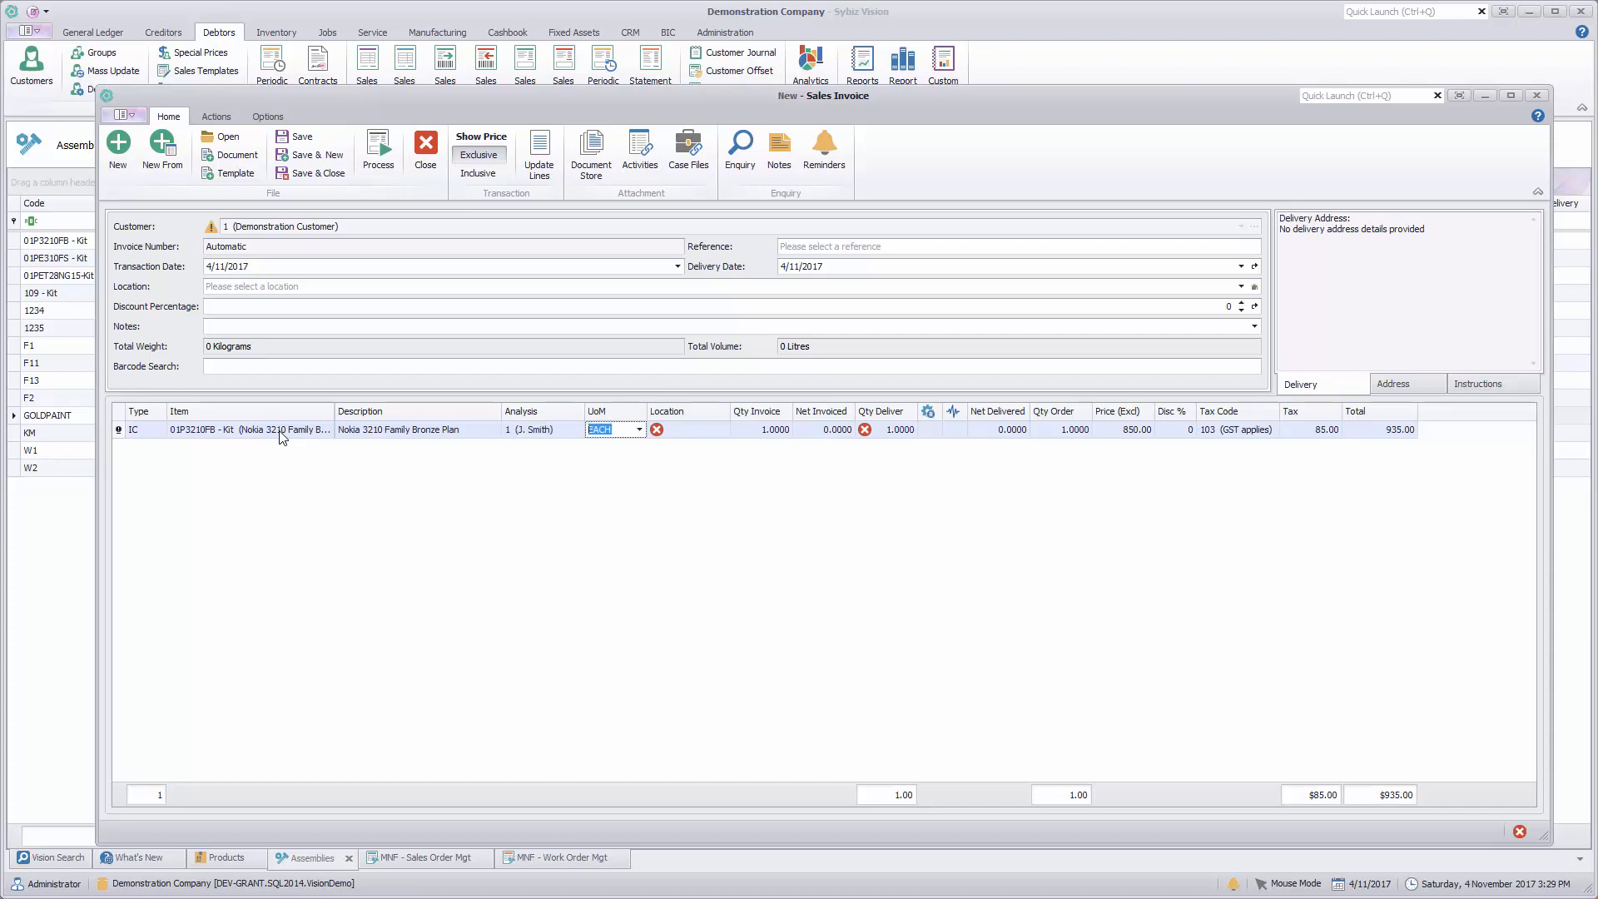
key("Tab")
key("Tab")
key("Tab")
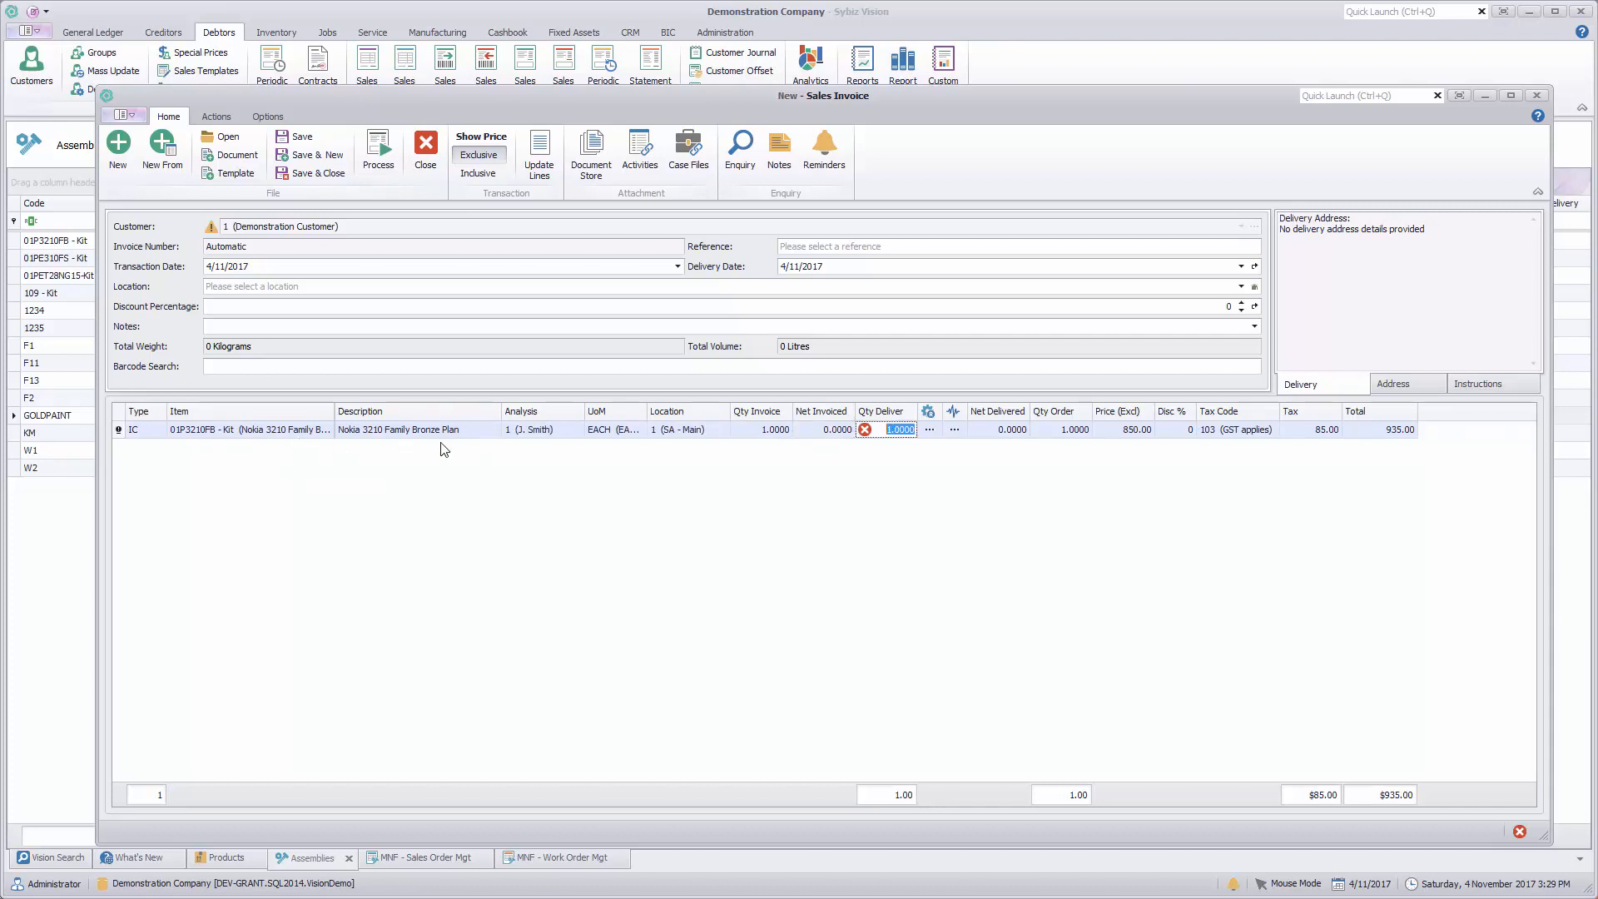
Step: Generate serial number SER0001 for the 01P3210FB - Kit line and accept the tracking assignment
mouse_move(869, 438)
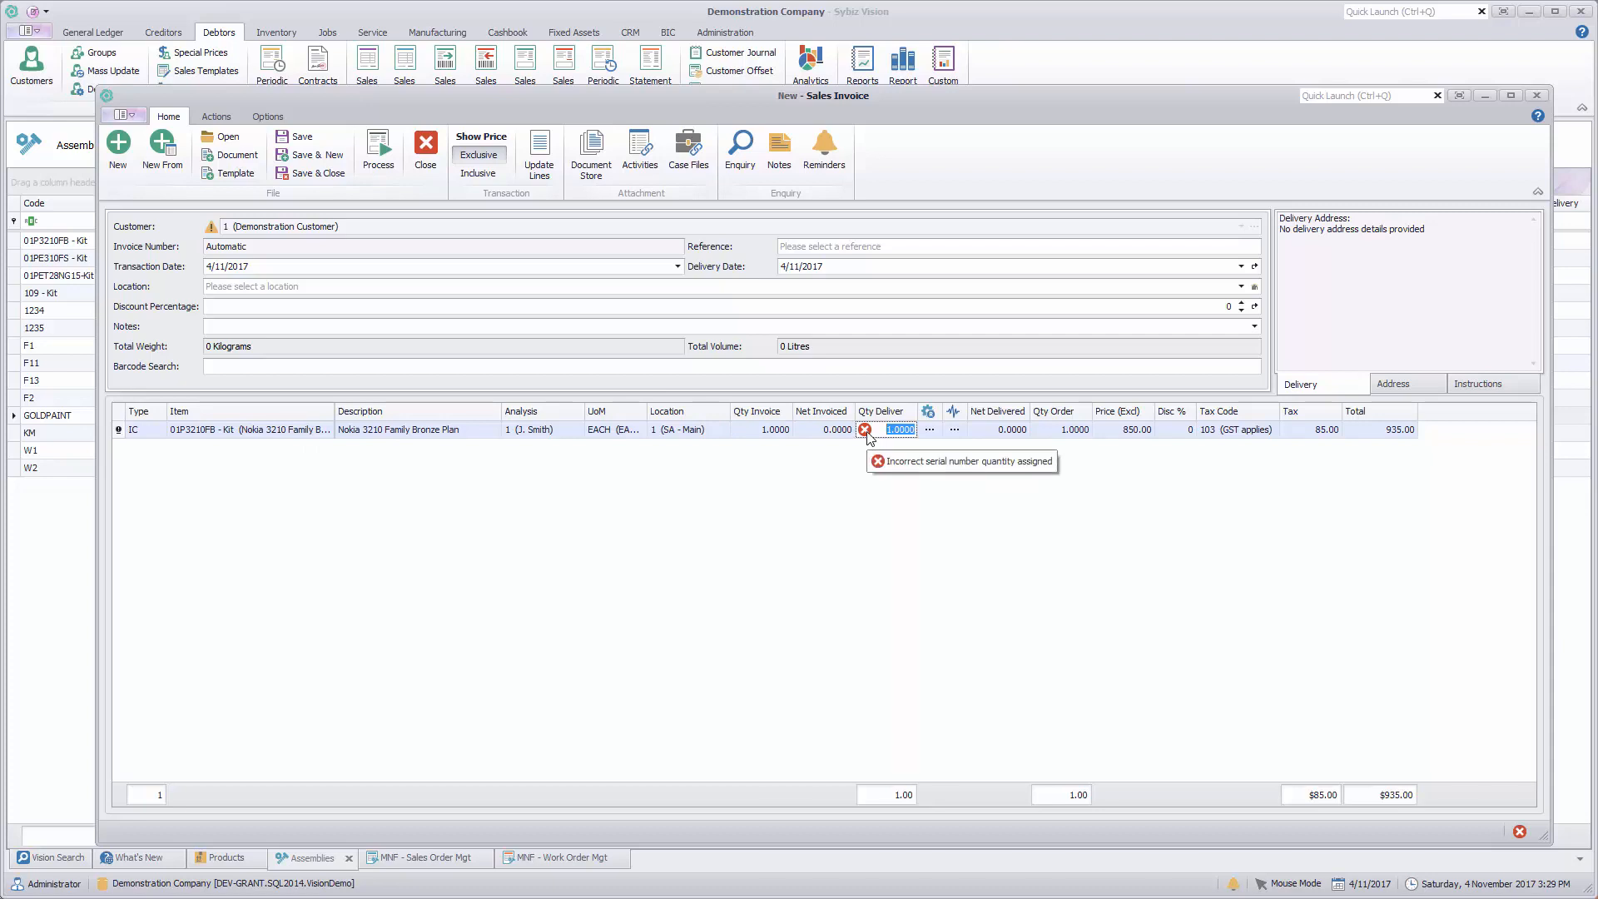
left_click(954, 431)
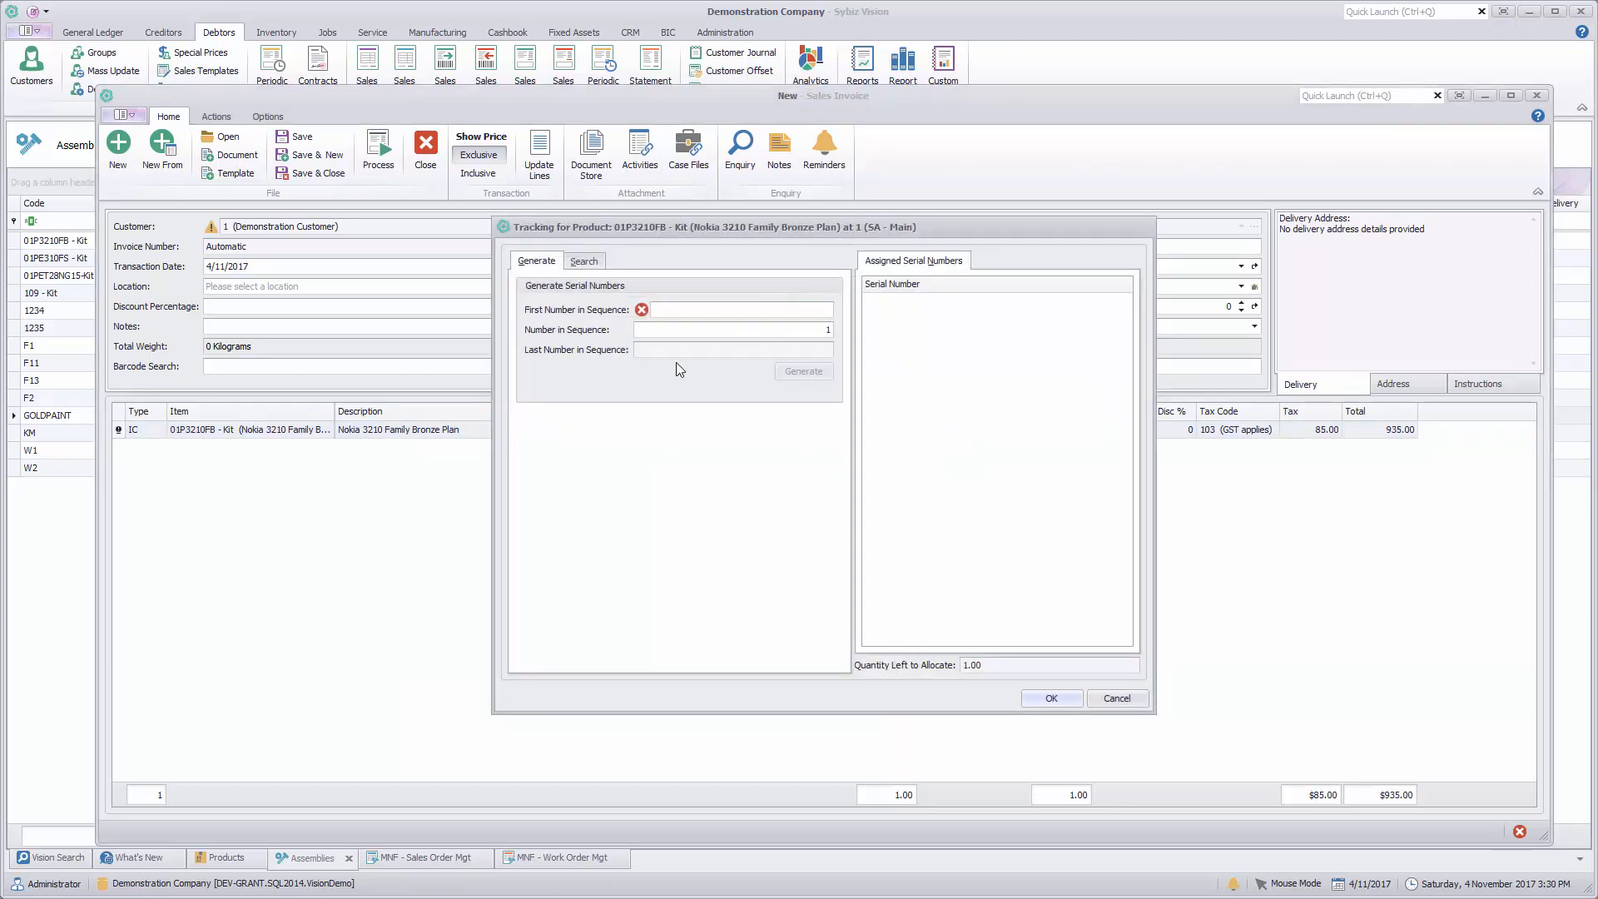
type("SER0001")
left_click(809, 371)
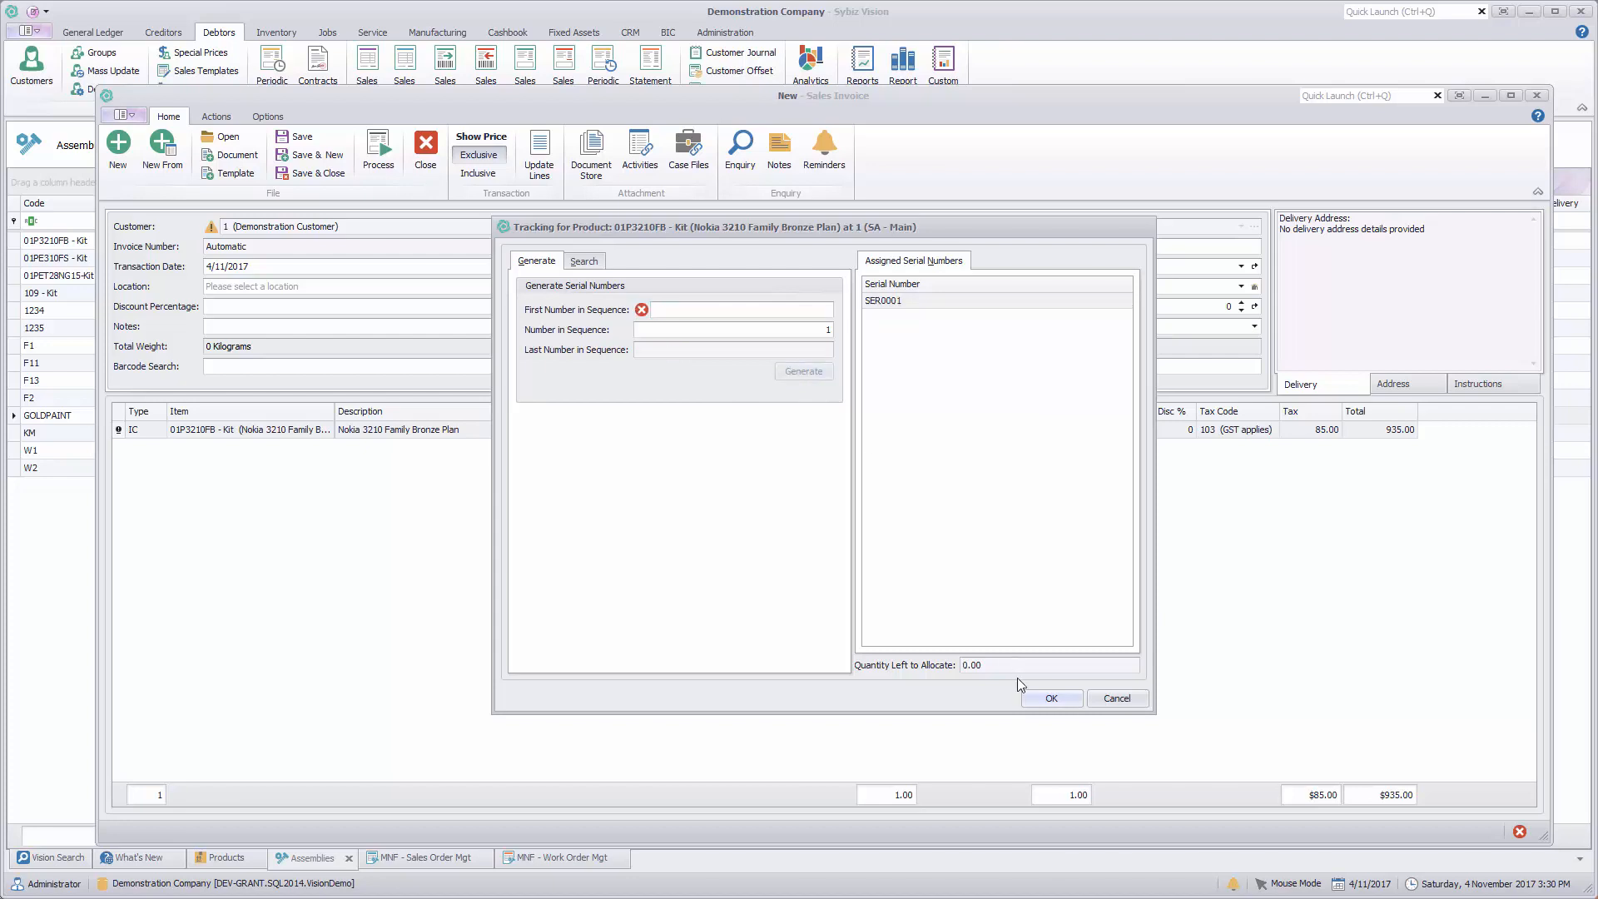
left_click(1050, 699)
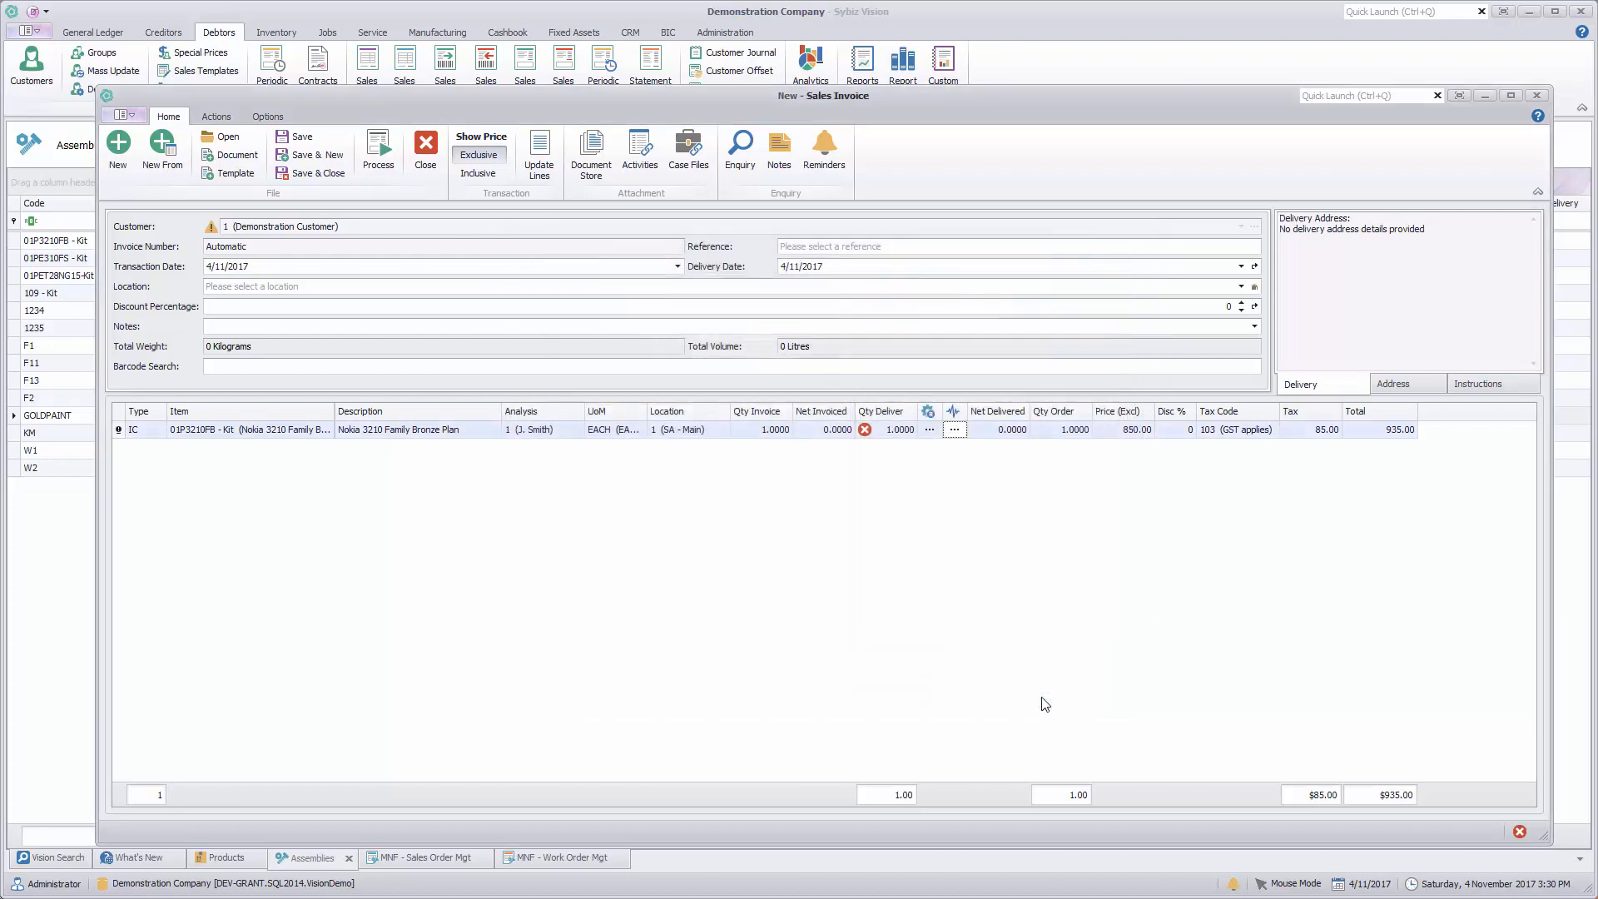
Step: Open the kit line's materials grid and assign existing serial number NKF00010 to component 01N3210 (Nokia 3210 Phone)
left_click(931, 433)
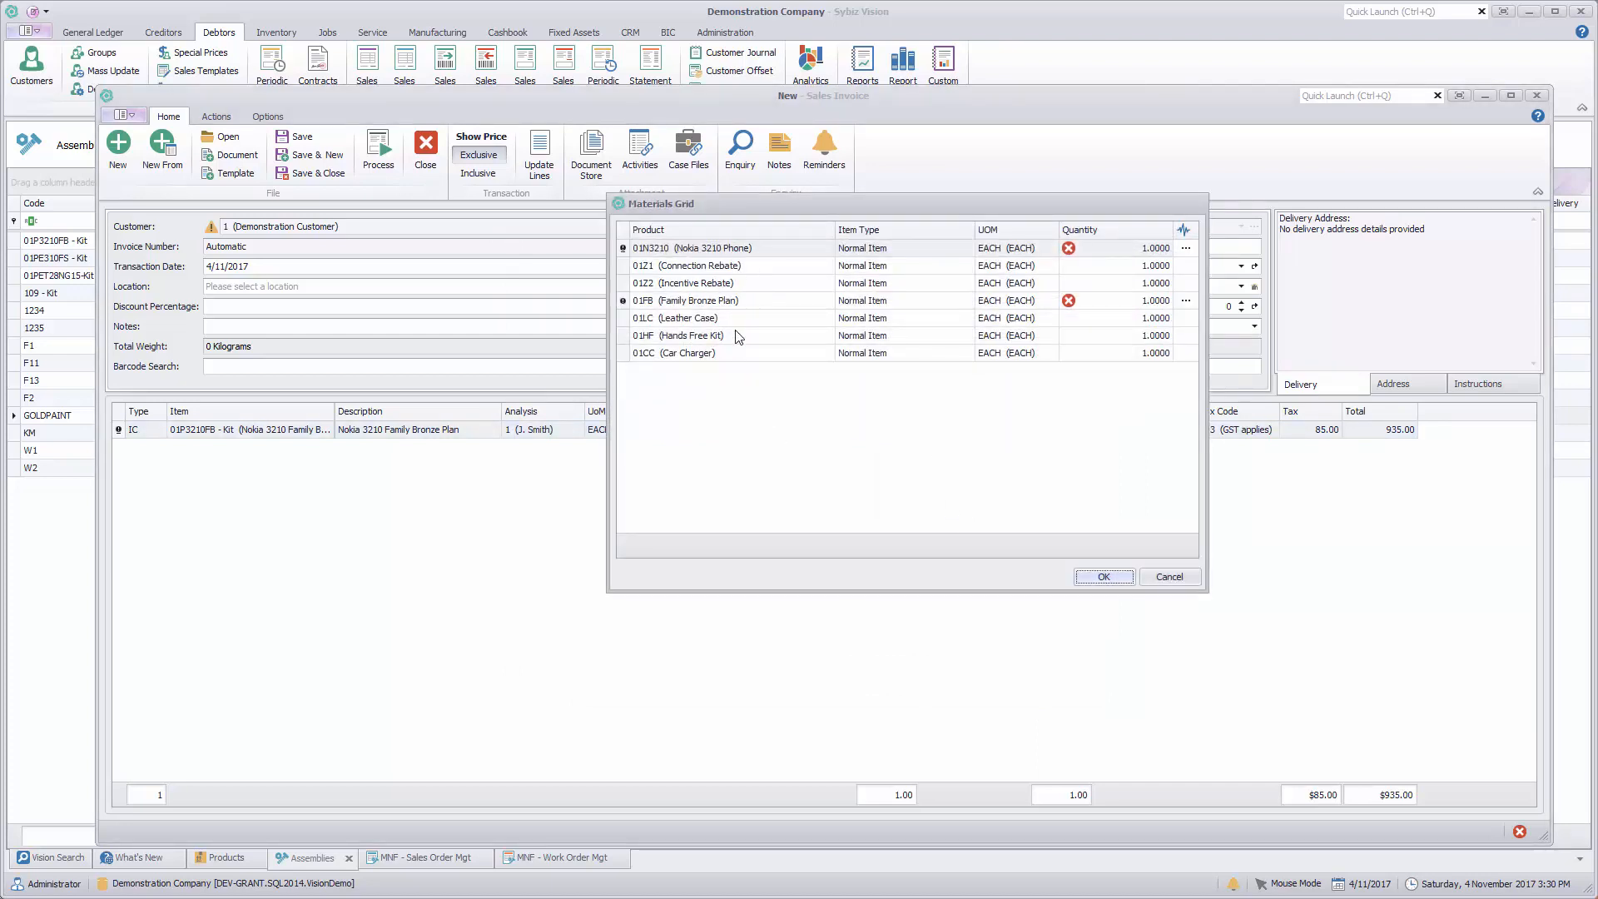
left_click_drag(871, 206, 871, 338)
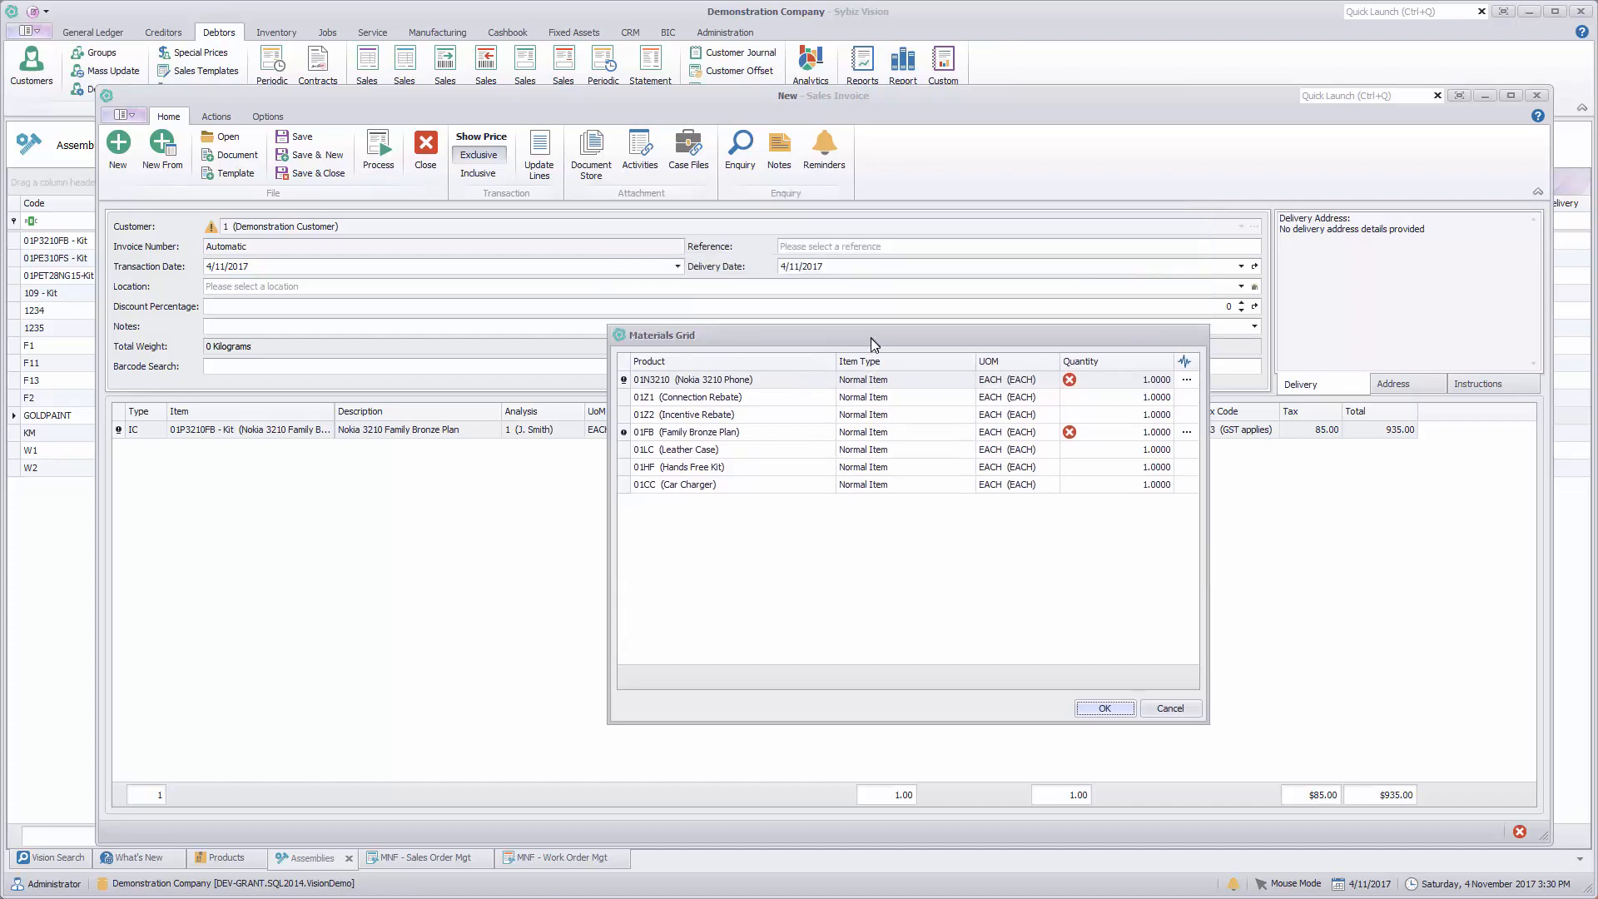
left_click(1186, 380)
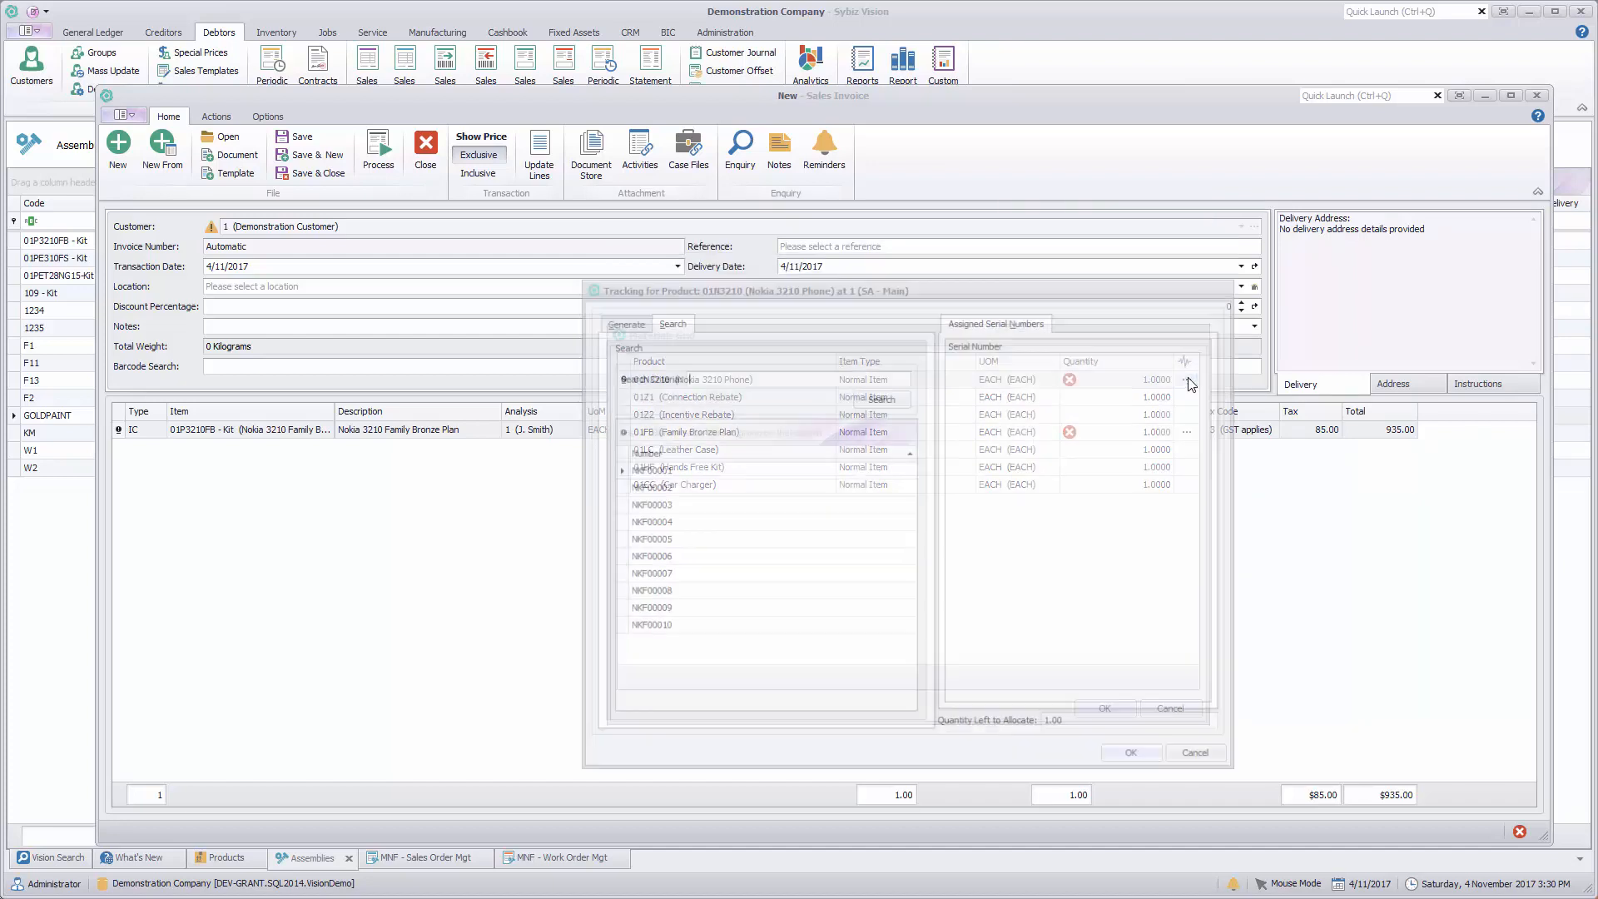
double_click(661, 629)
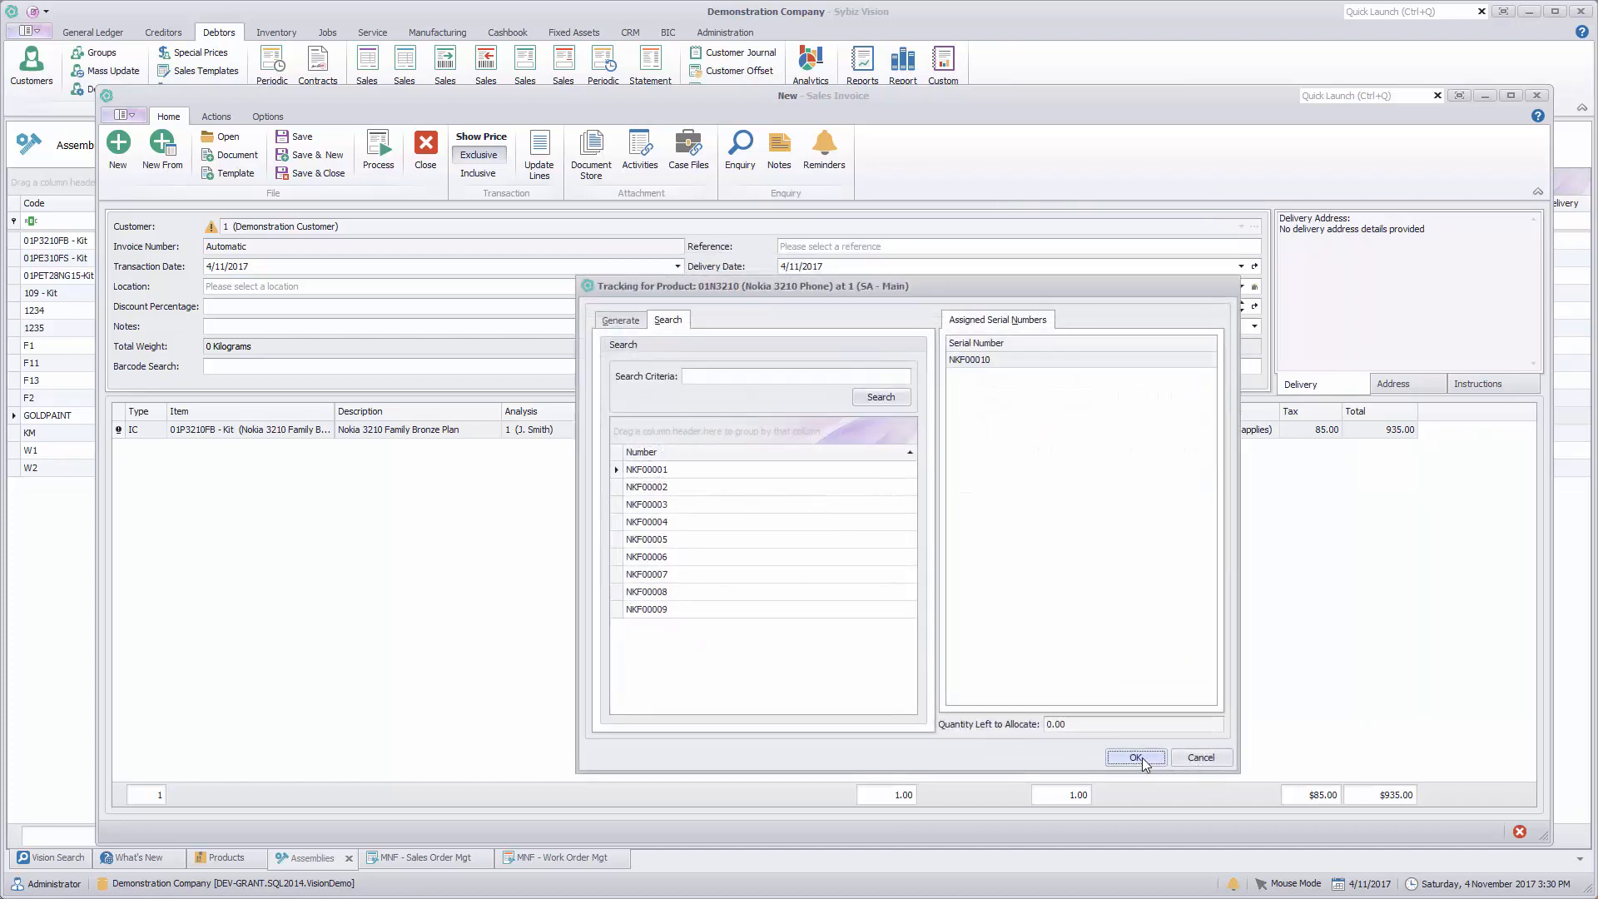
left_click(1141, 757)
Step: Generate serial number ABC0001 for component 01FB (Family Bronze Plan) and accept the kit's materials grid
left_click(1186, 432)
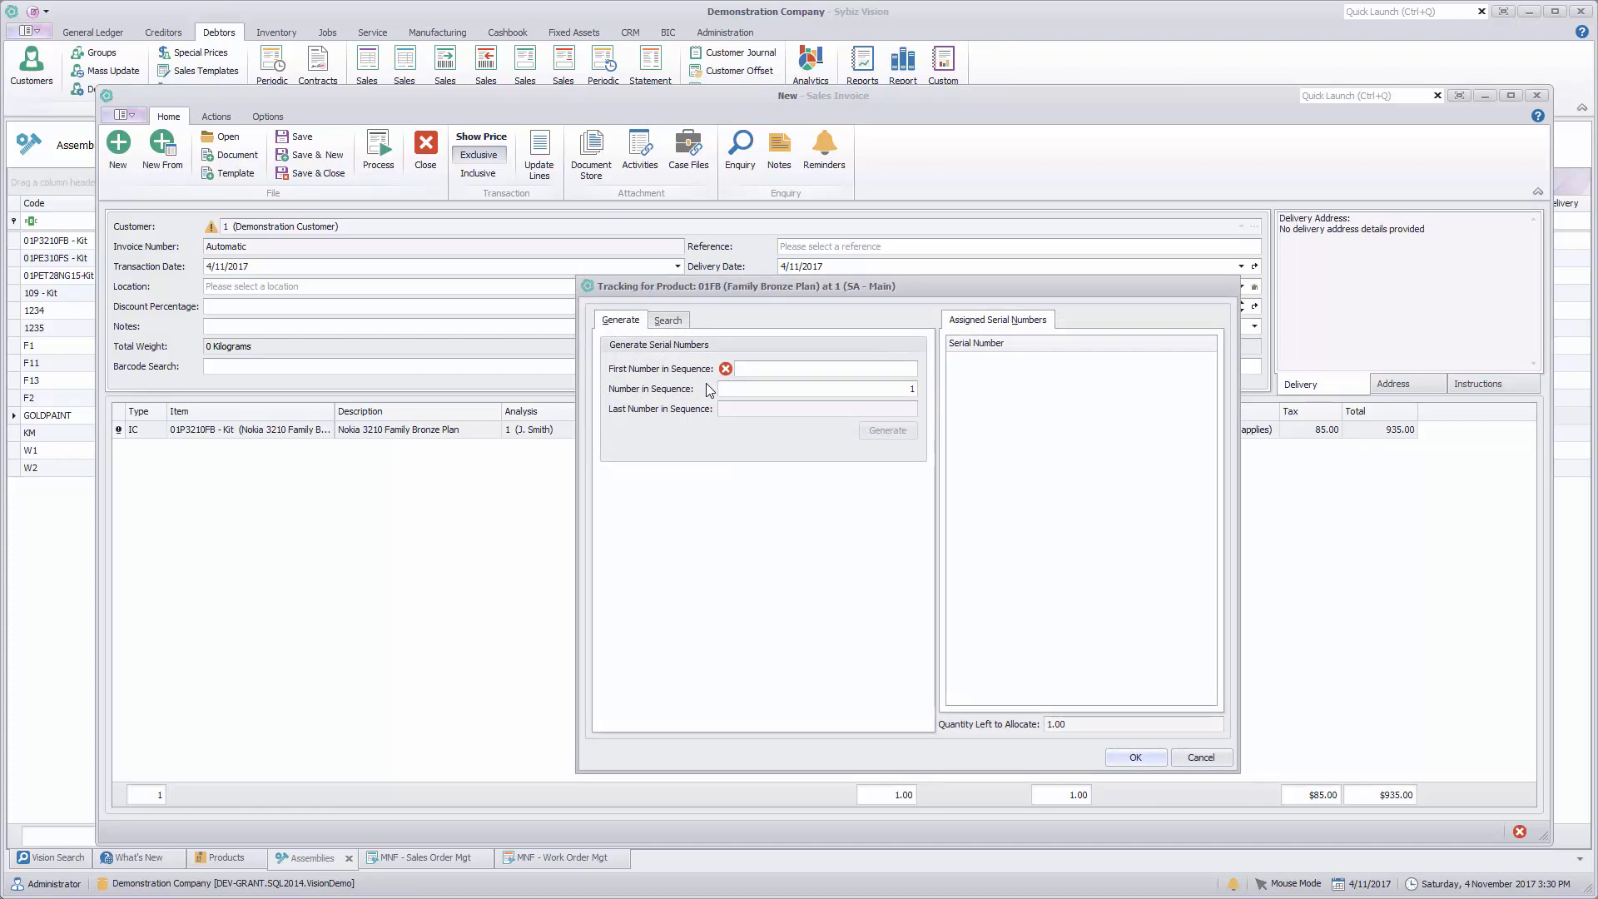
type("ABC0001")
left_click(884, 431)
left_click(1121, 754)
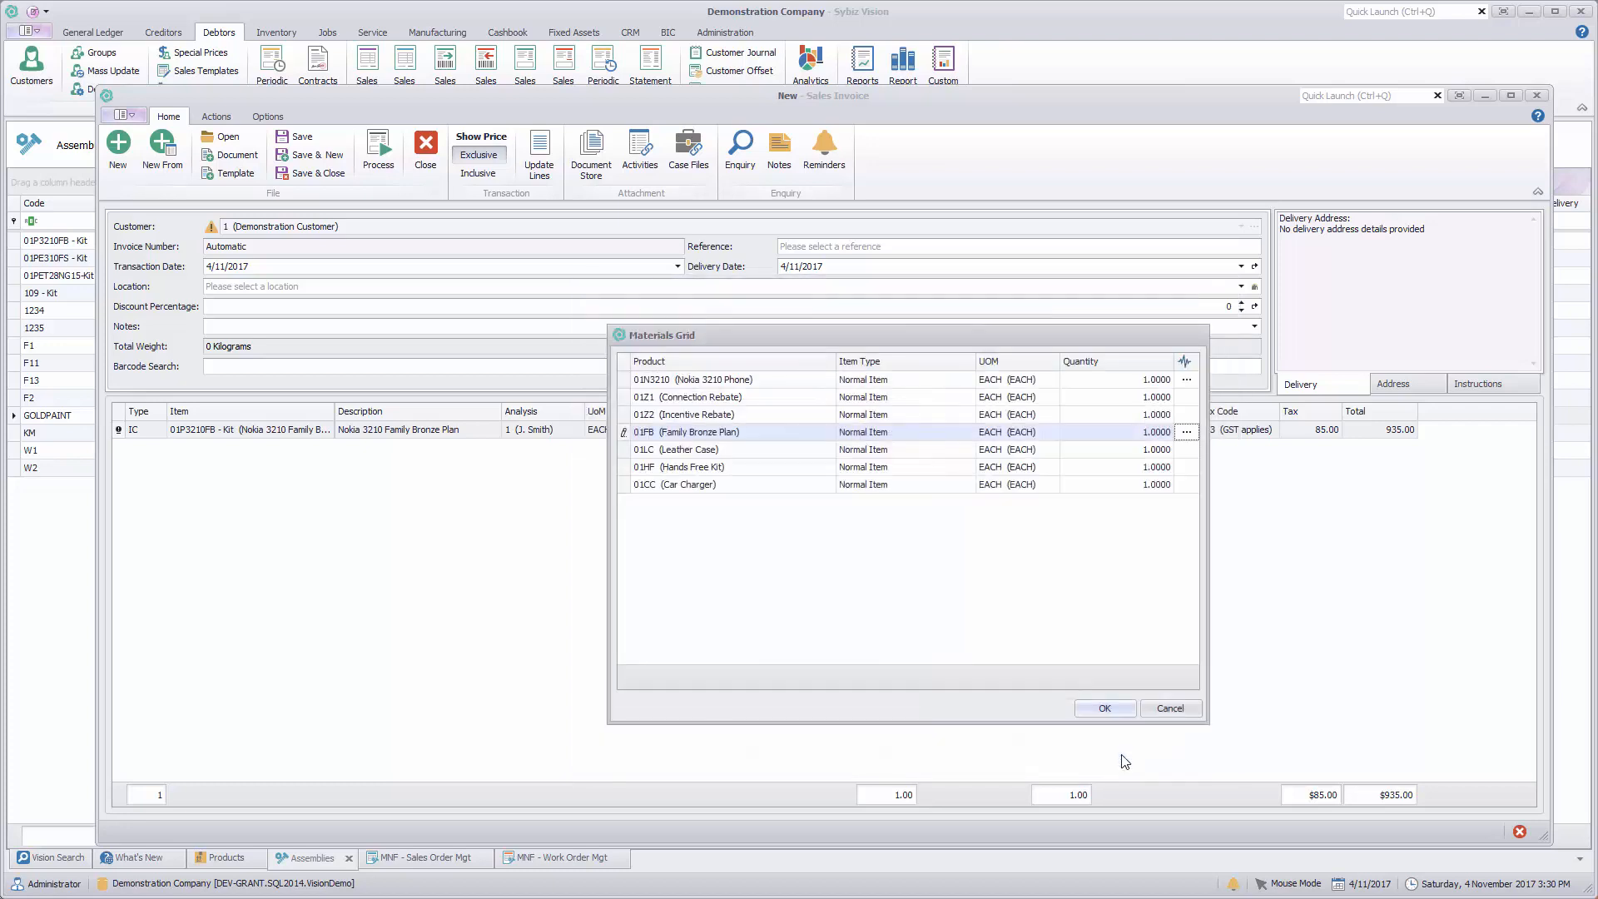
left_click(1112, 704)
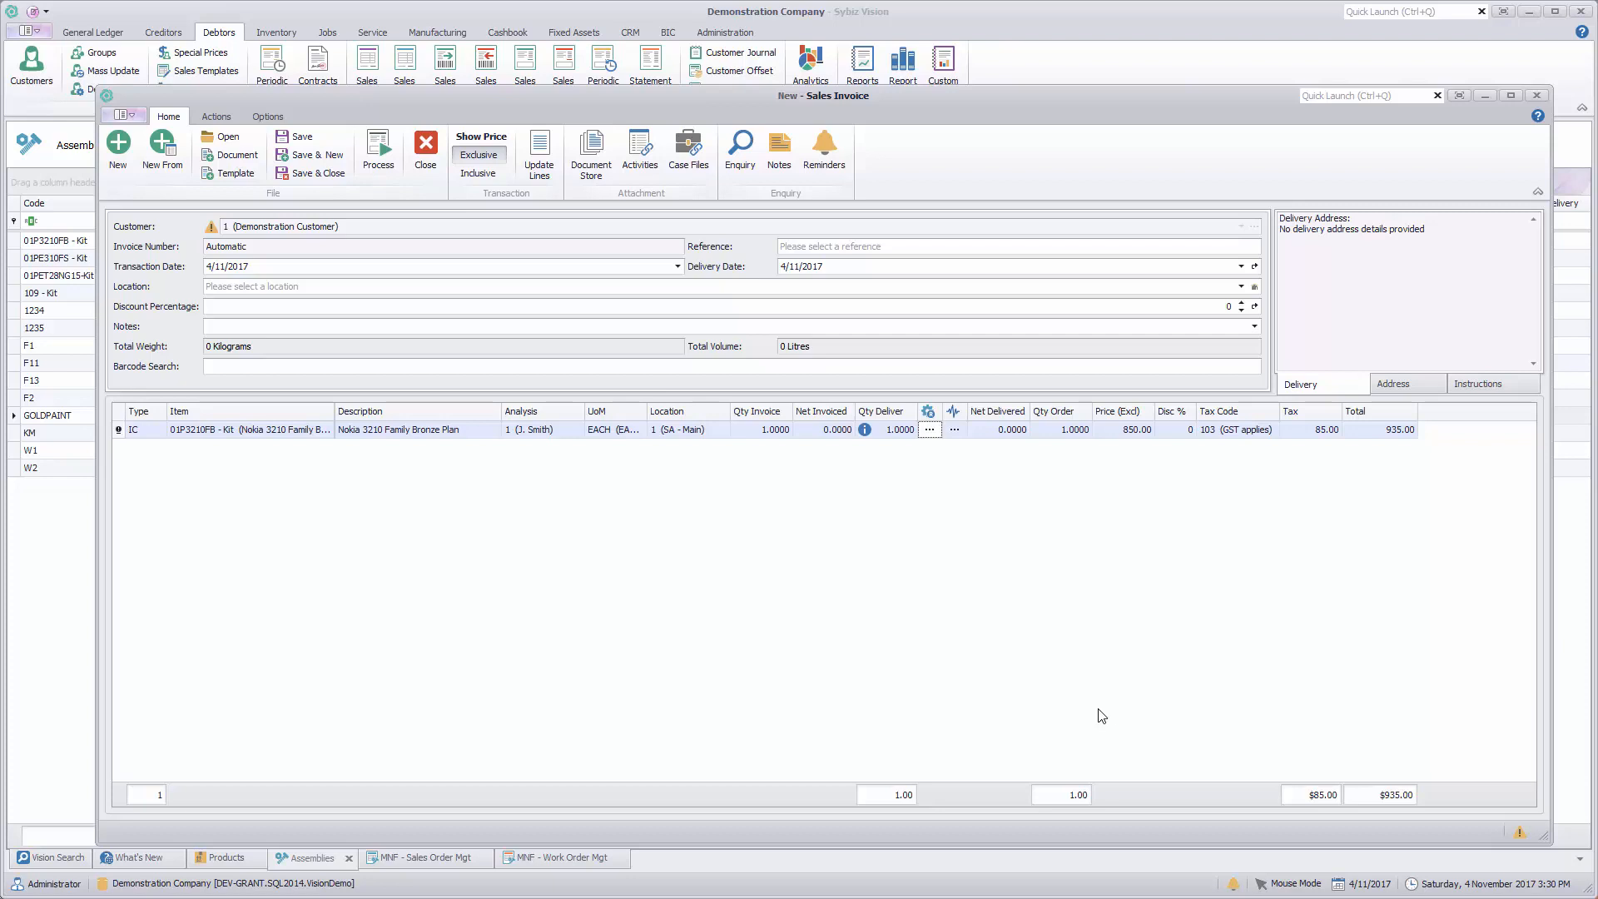
left_click(208, 438)
right_click(208, 438)
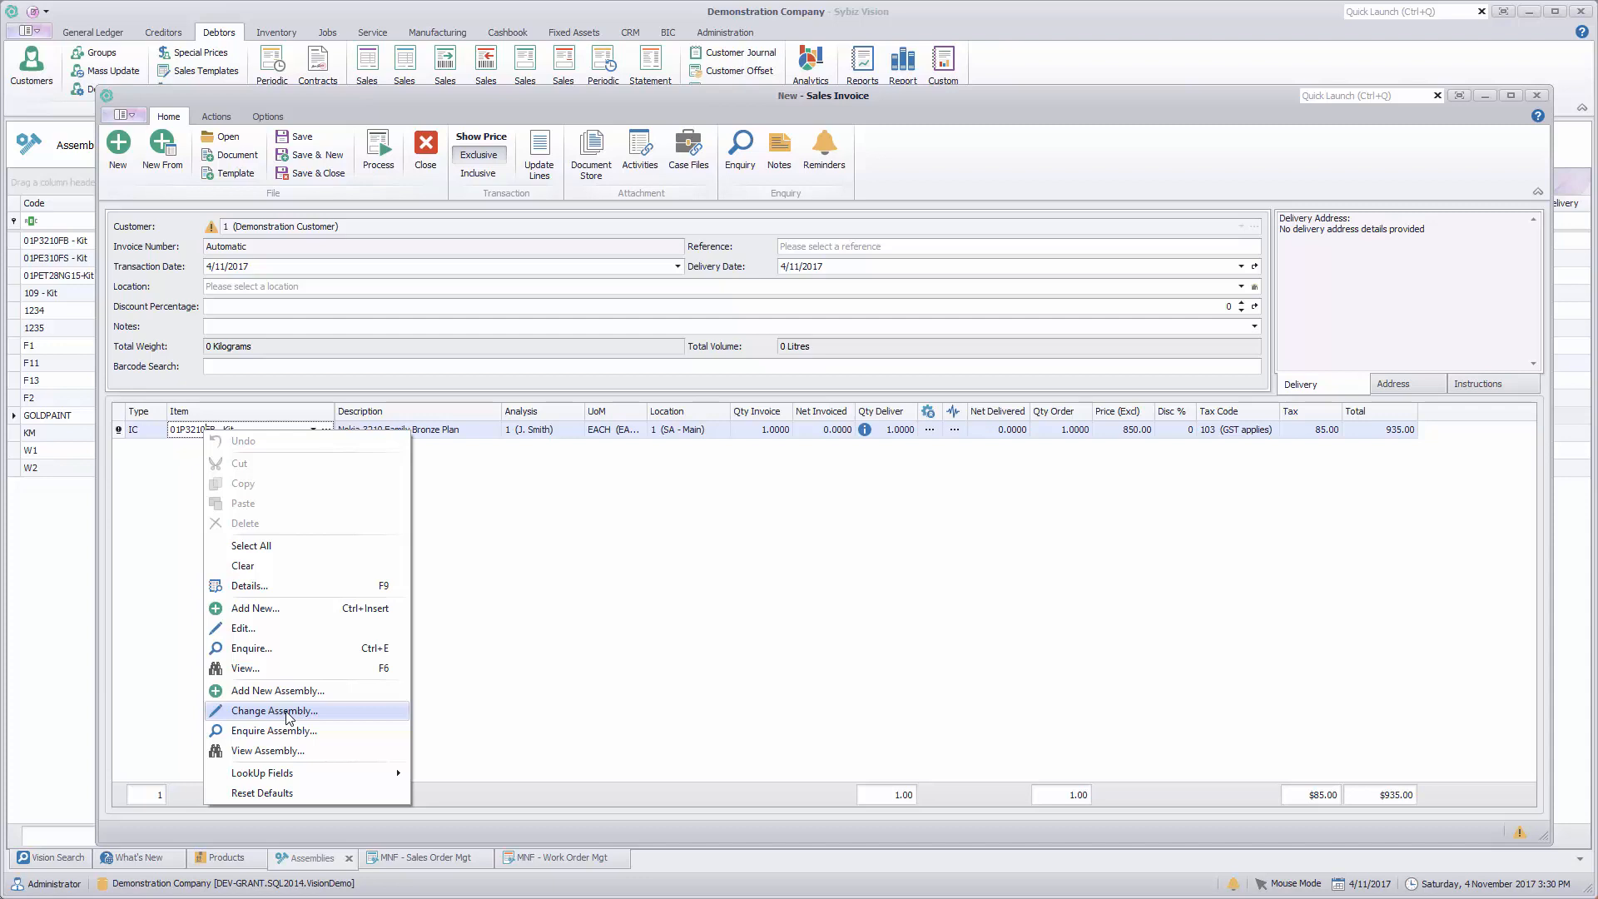
left_click(559, 540)
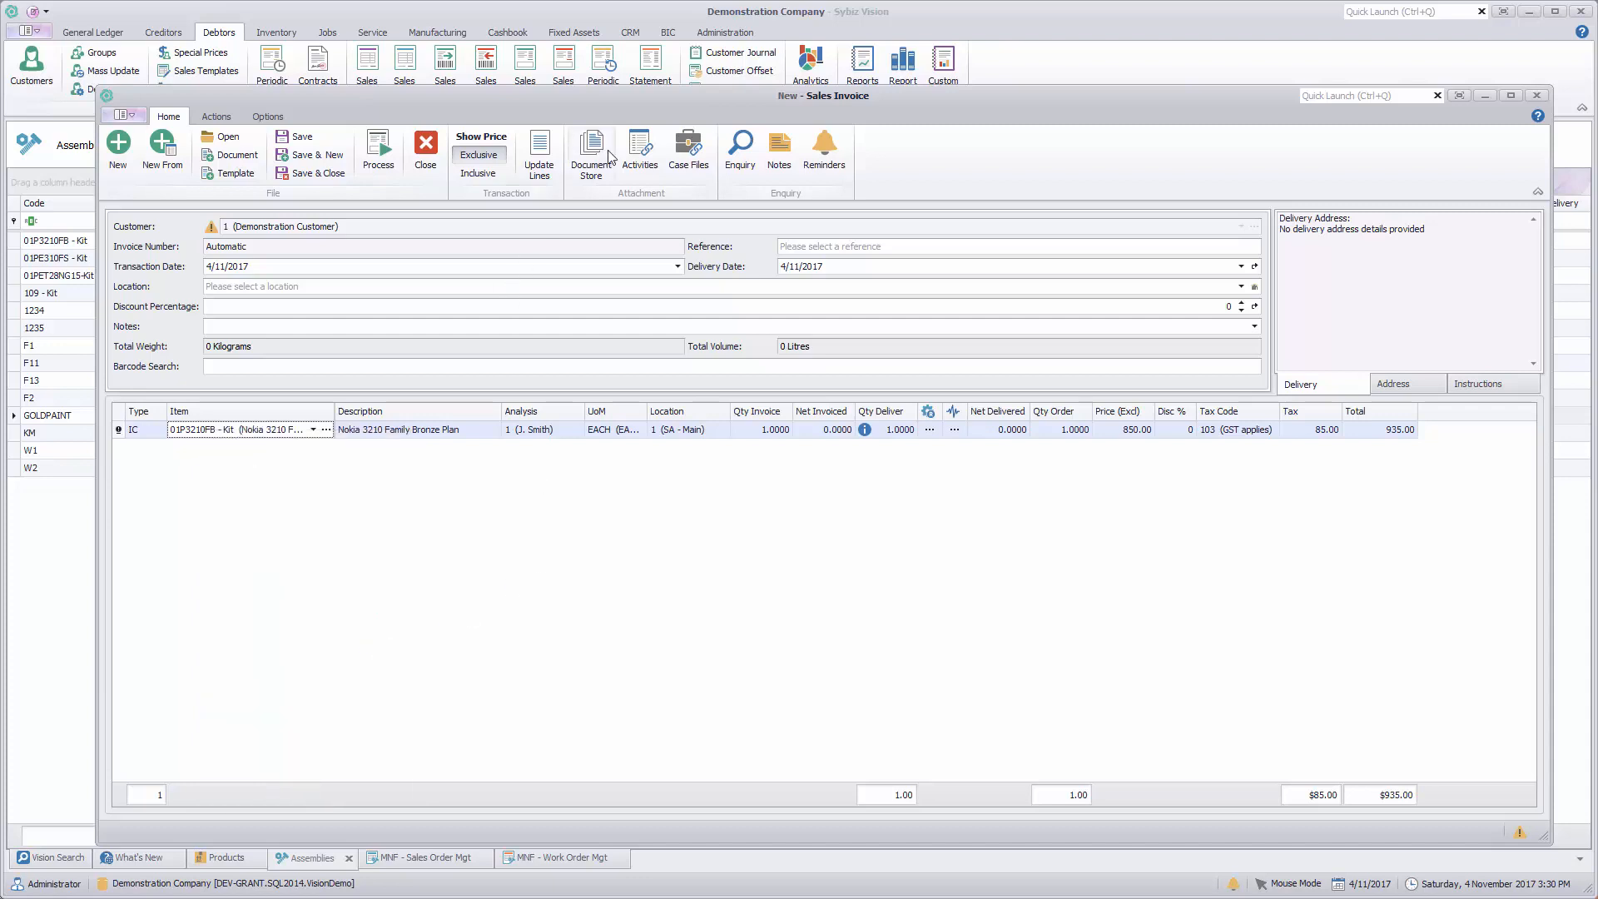
Step: Process the Nokia kit sales invoice, closing its print preview and accepting the general ledger postings
left_click(378, 148)
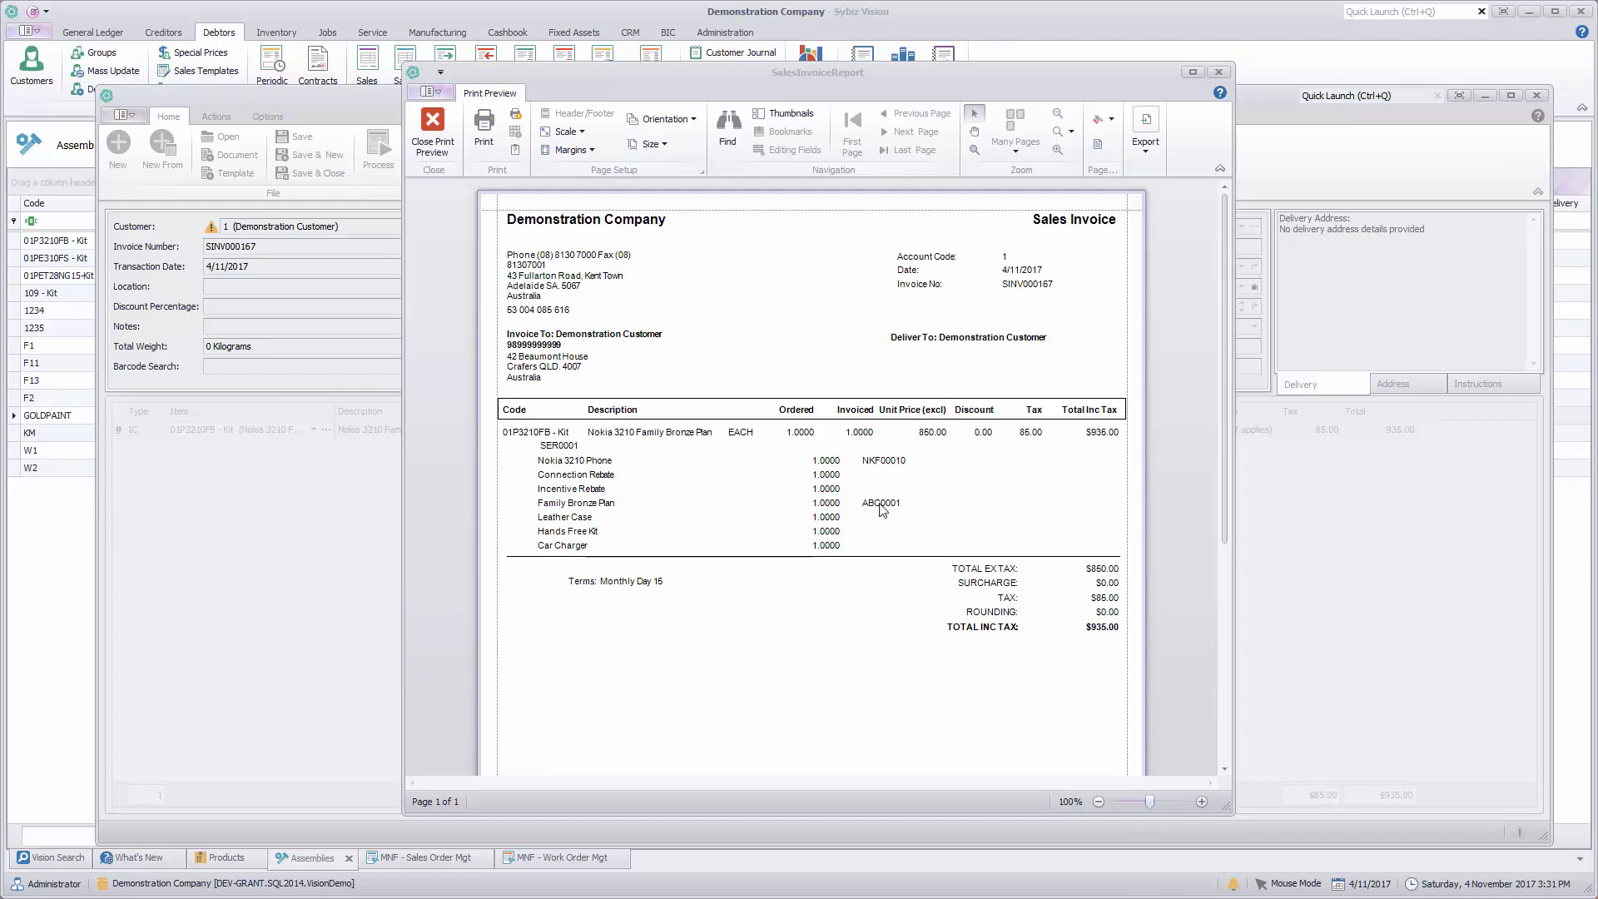
left_click(441, 131)
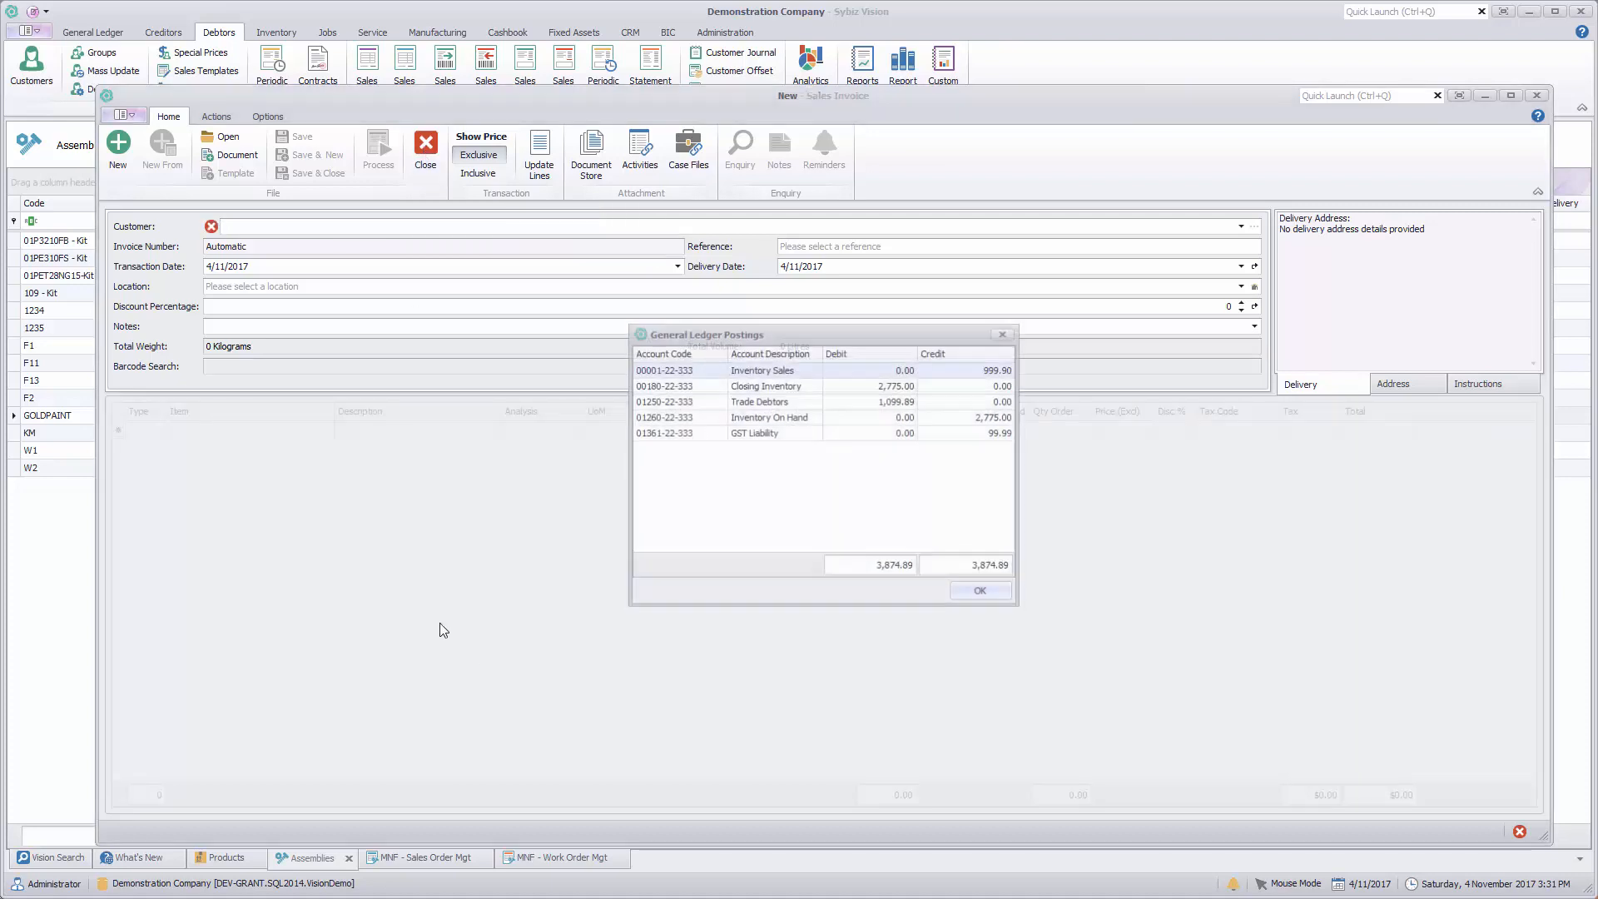
left_click(972, 593)
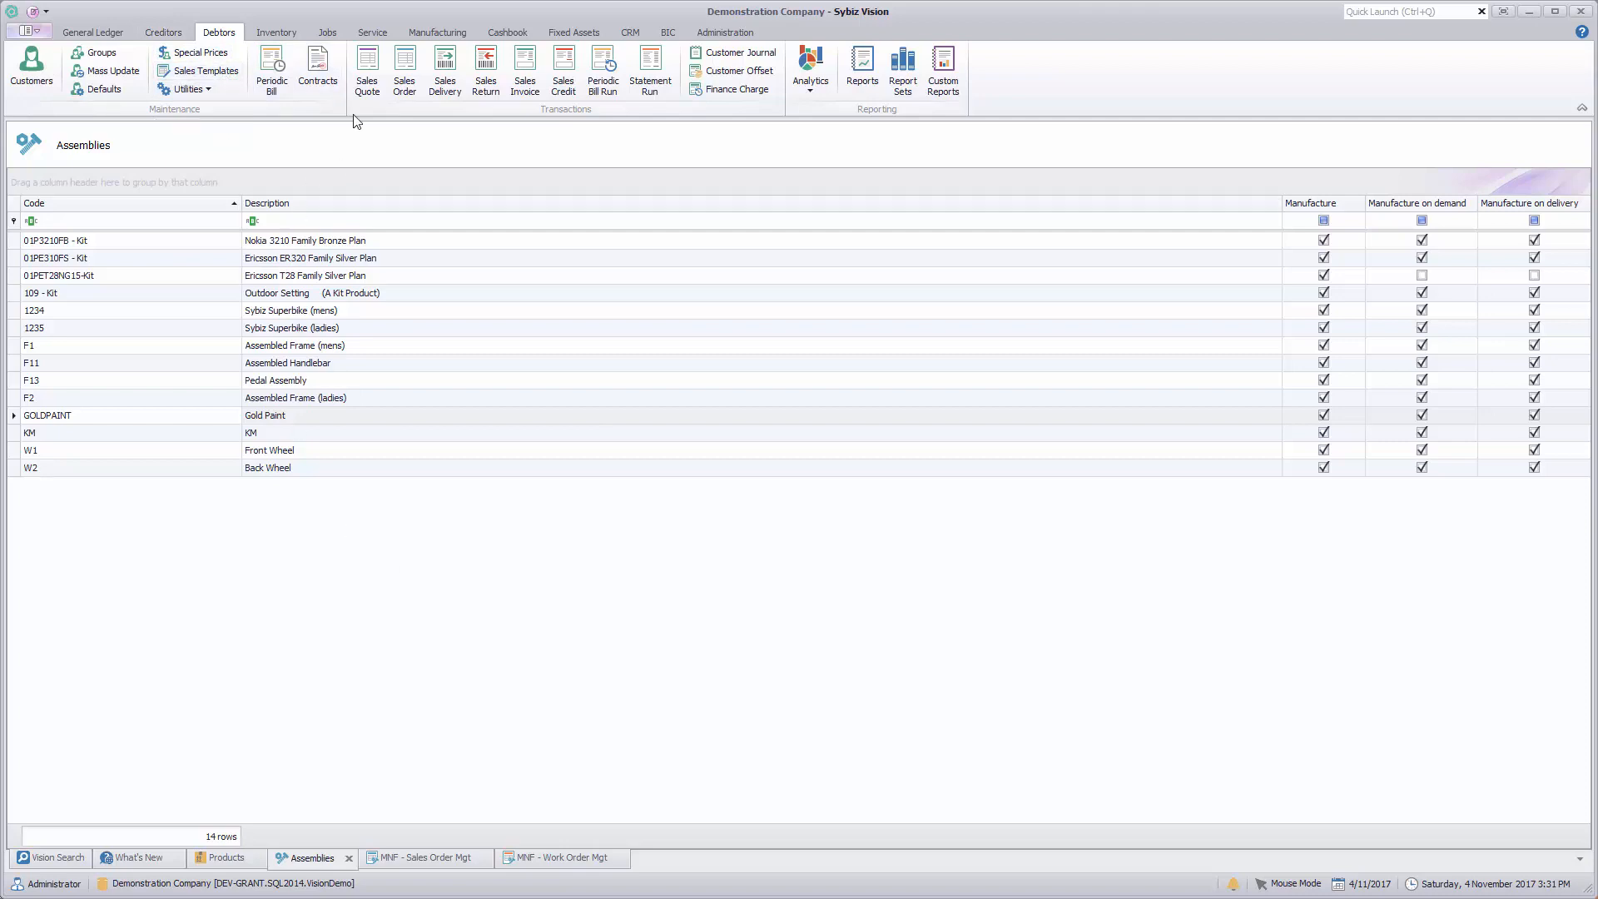
Step: Review the work order settings in the manufacturing defaults, including the manufacture and quality assurance locations, and close without changes
left_click(436, 32)
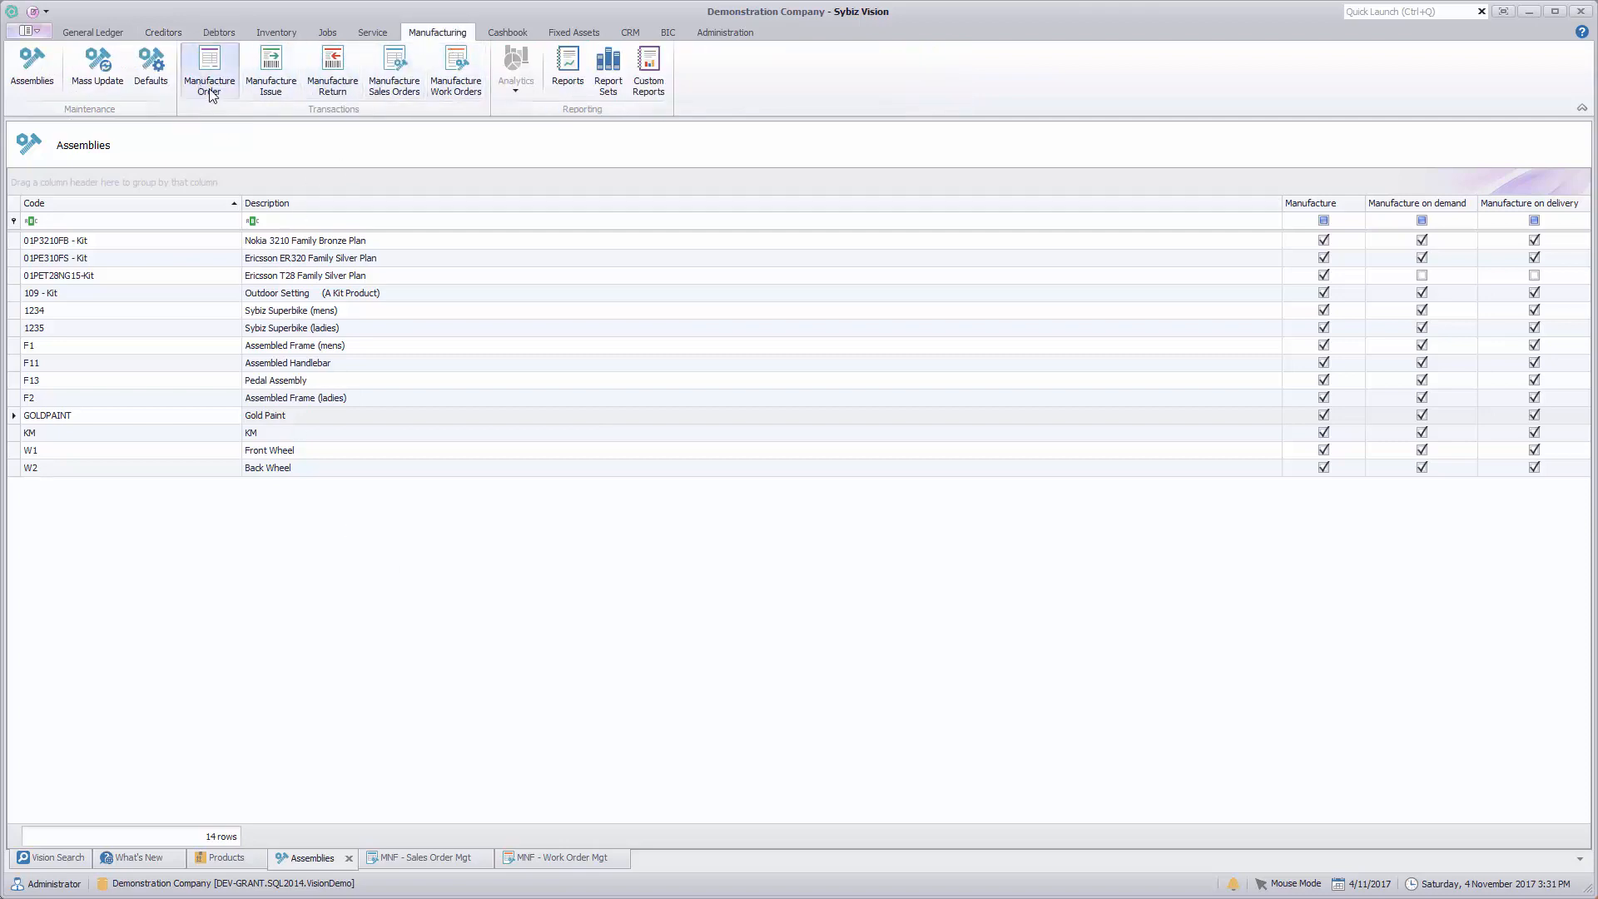
left_click(151, 70)
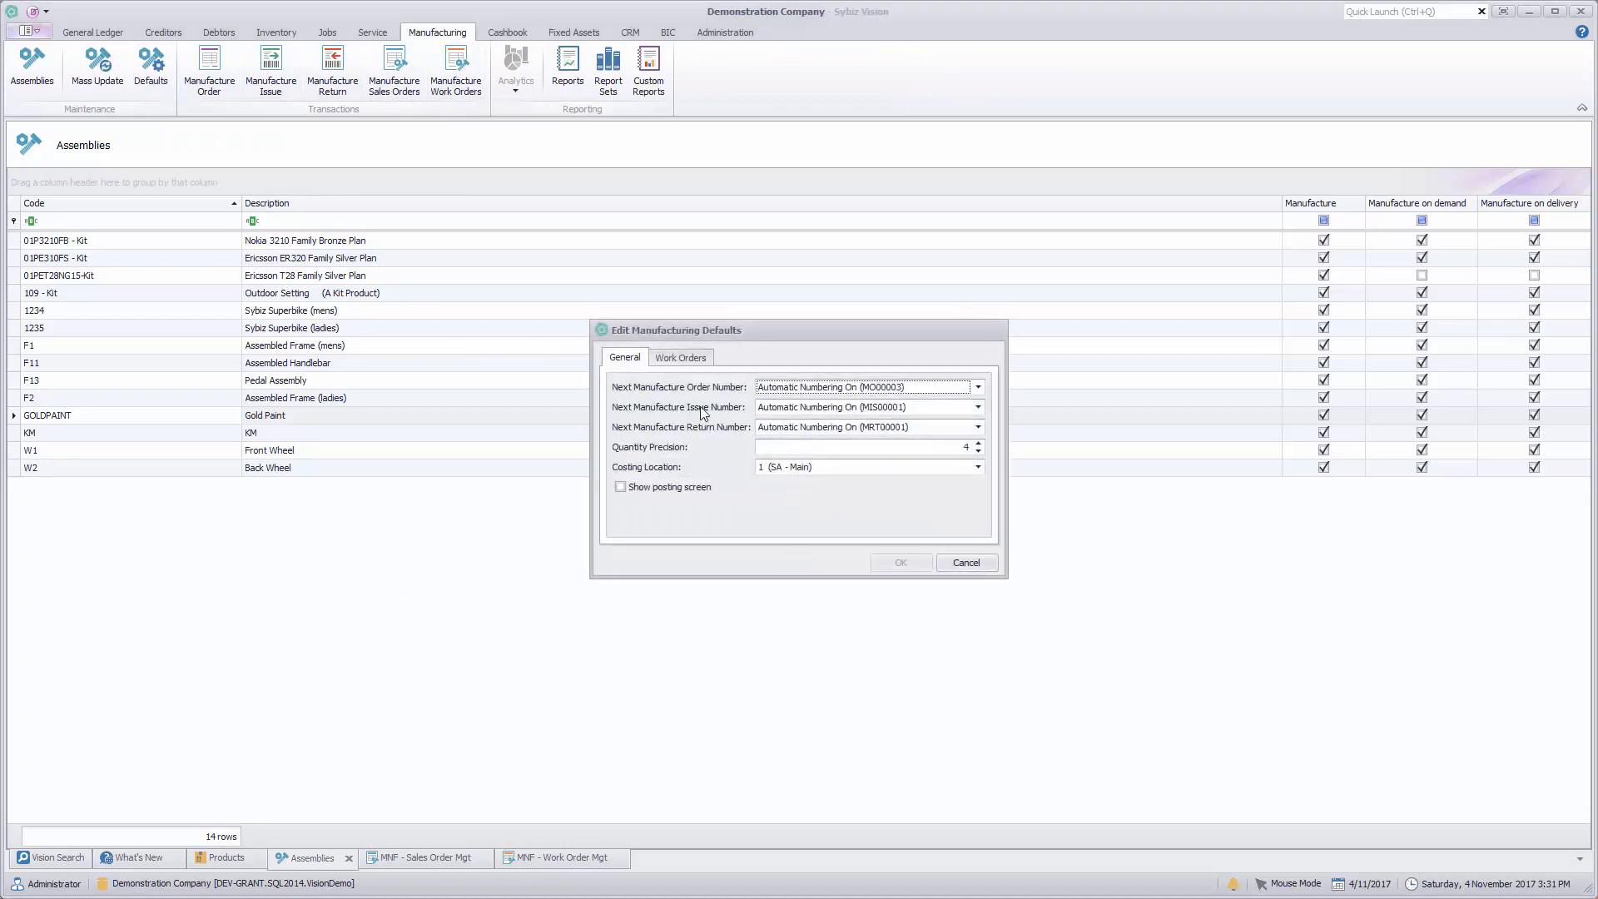
left_click(681, 358)
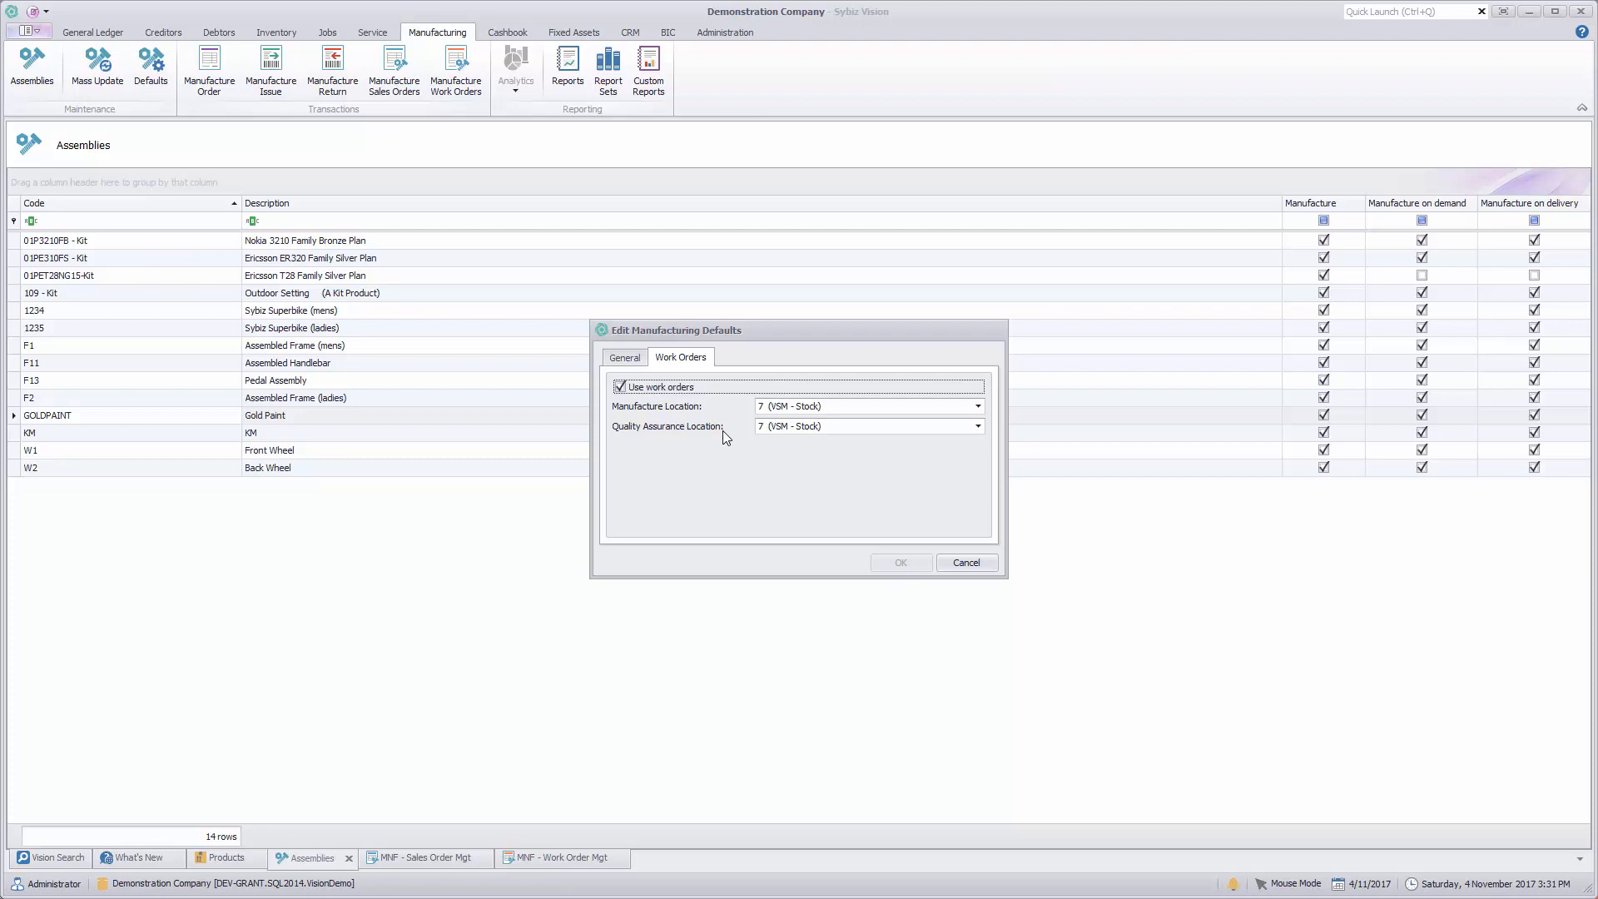
left_click(966, 563)
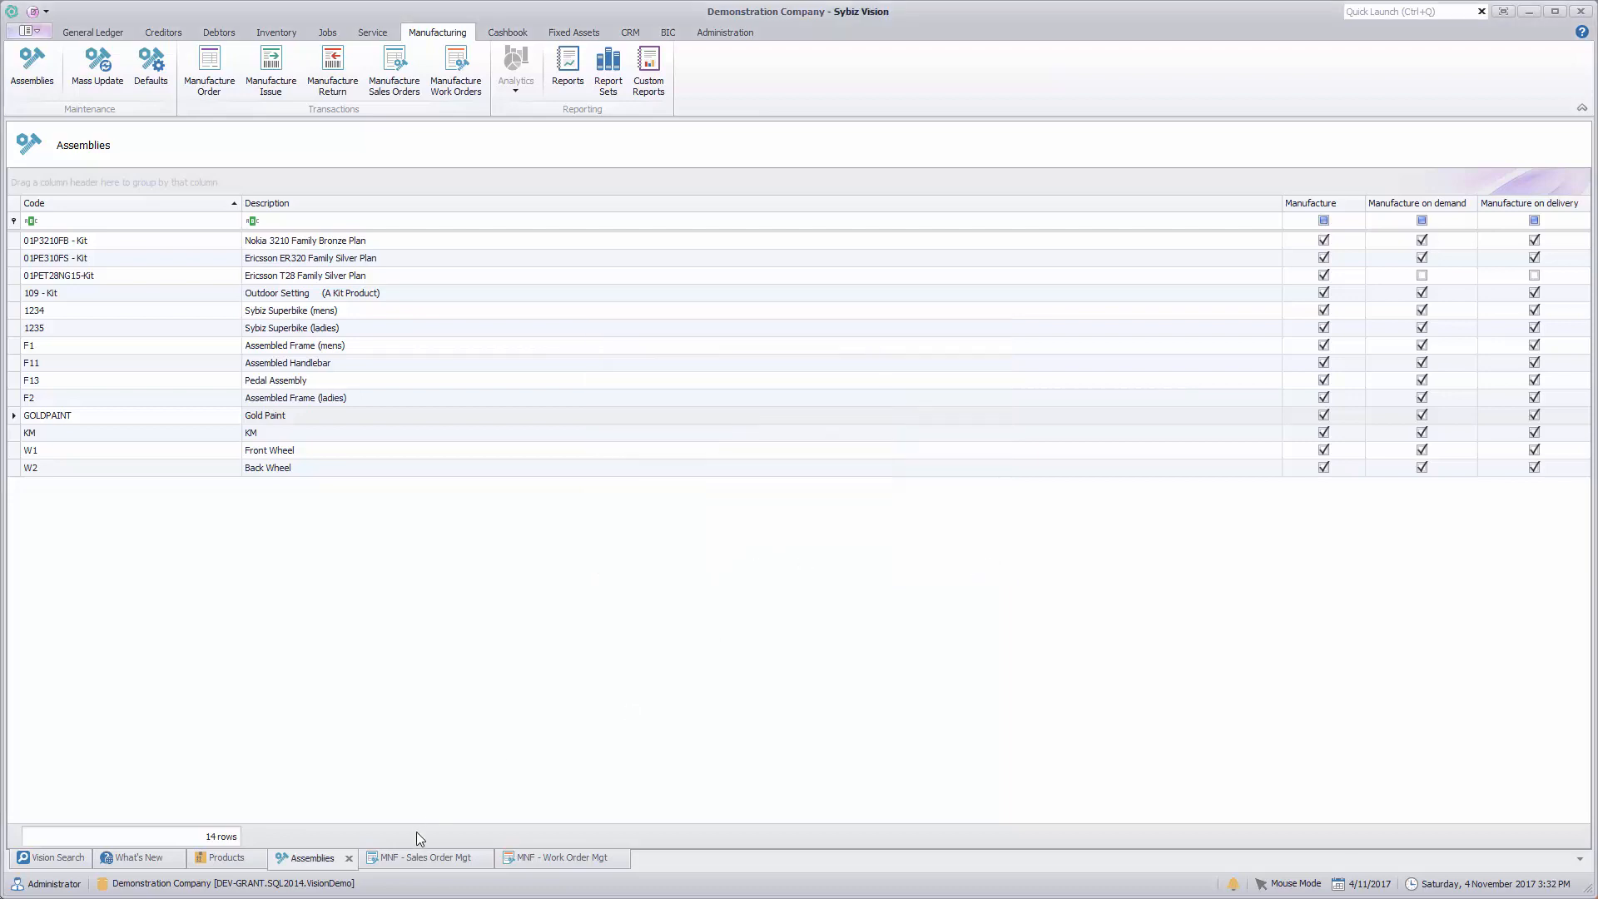
Step: Review the manufacturing sales orders awaiting work orders, the actions available for them, and the orders awaiting fulfilment
left_click(411, 858)
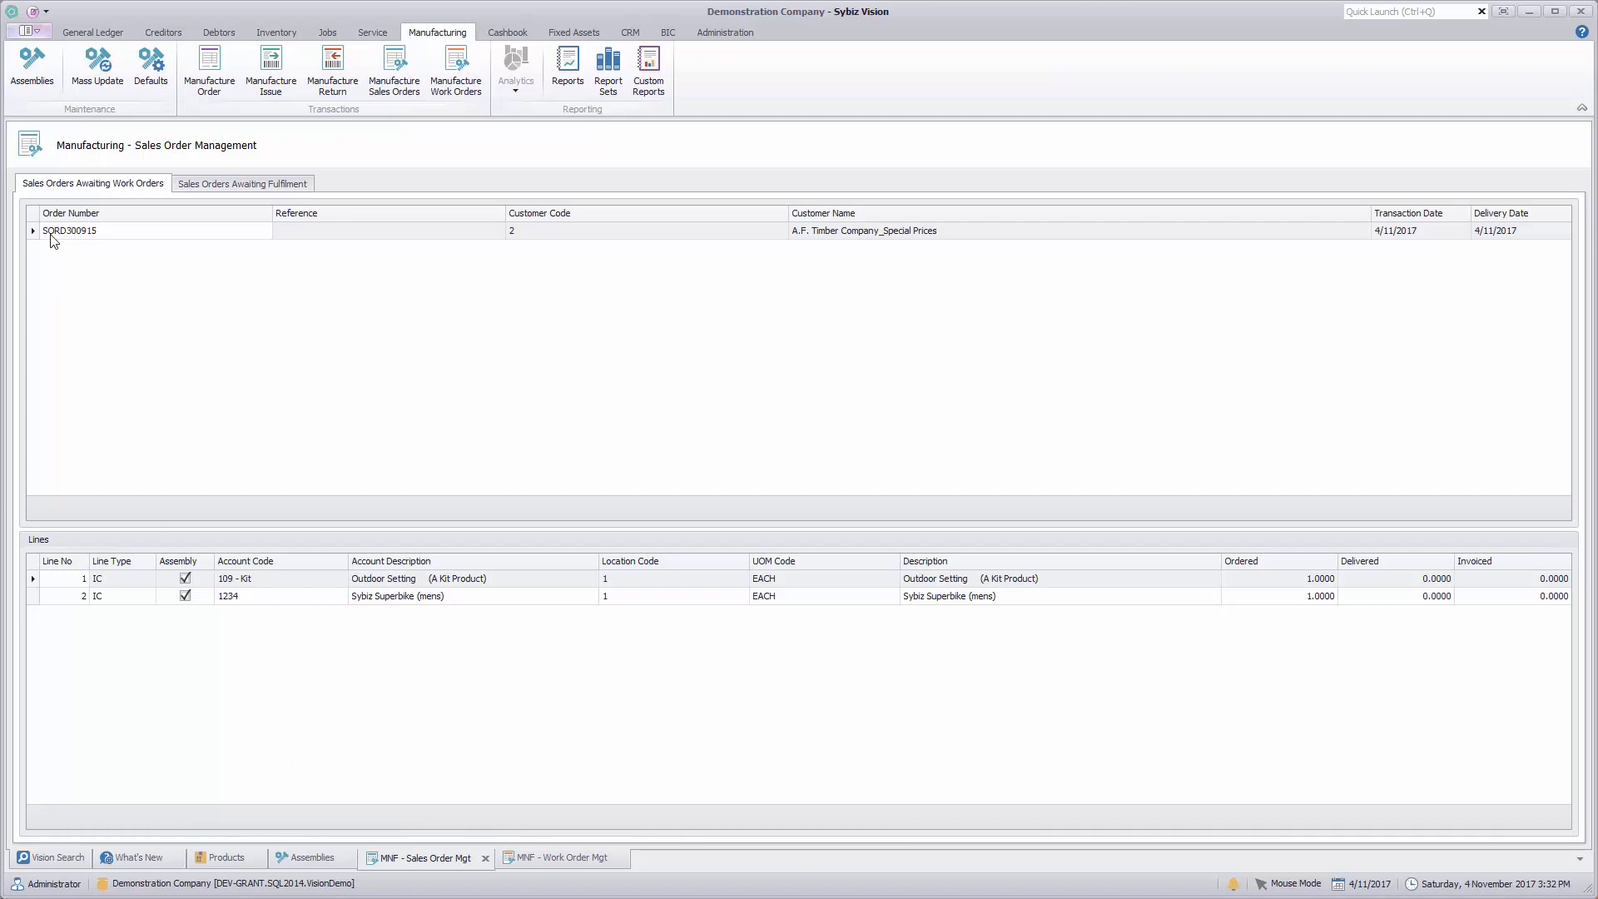
right_click(99, 234)
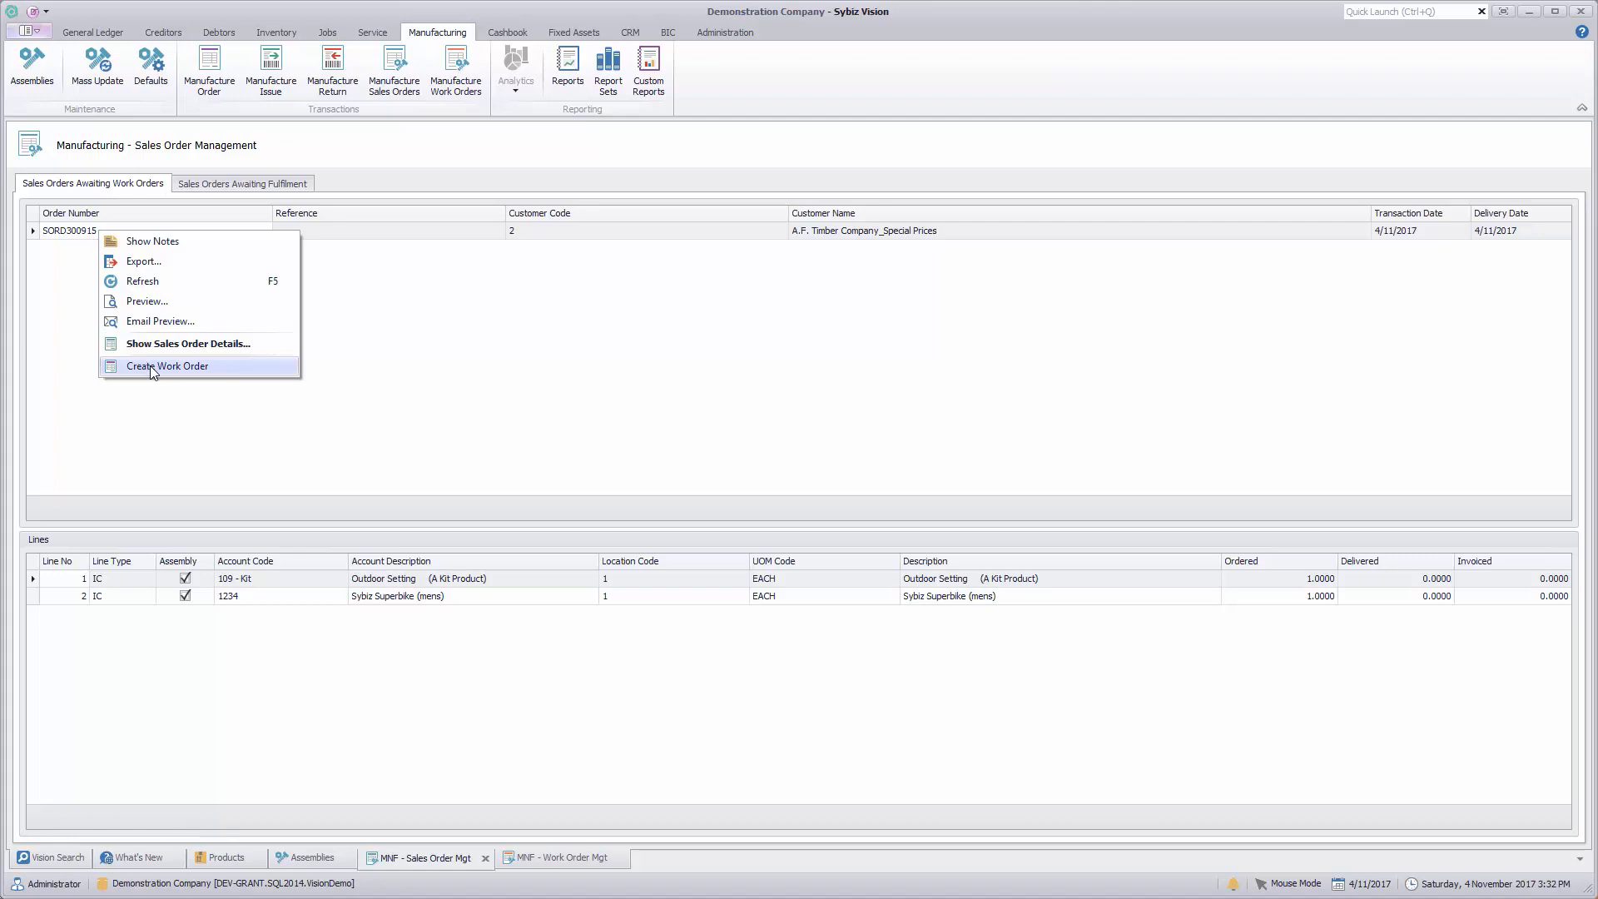
left_click(405, 346)
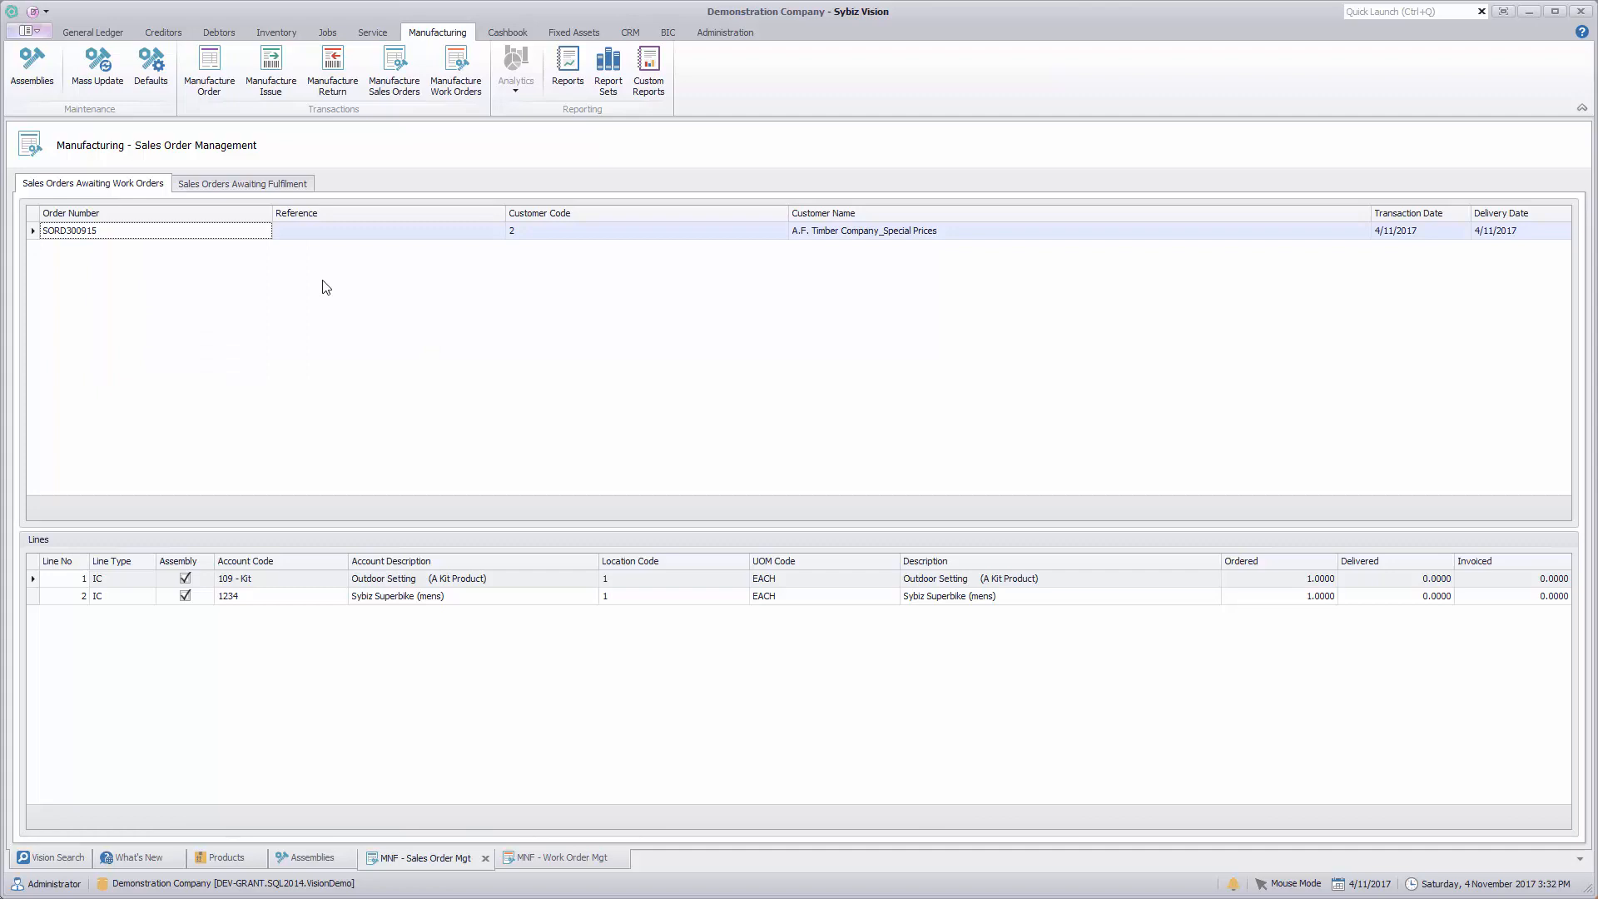
left_click(257, 186)
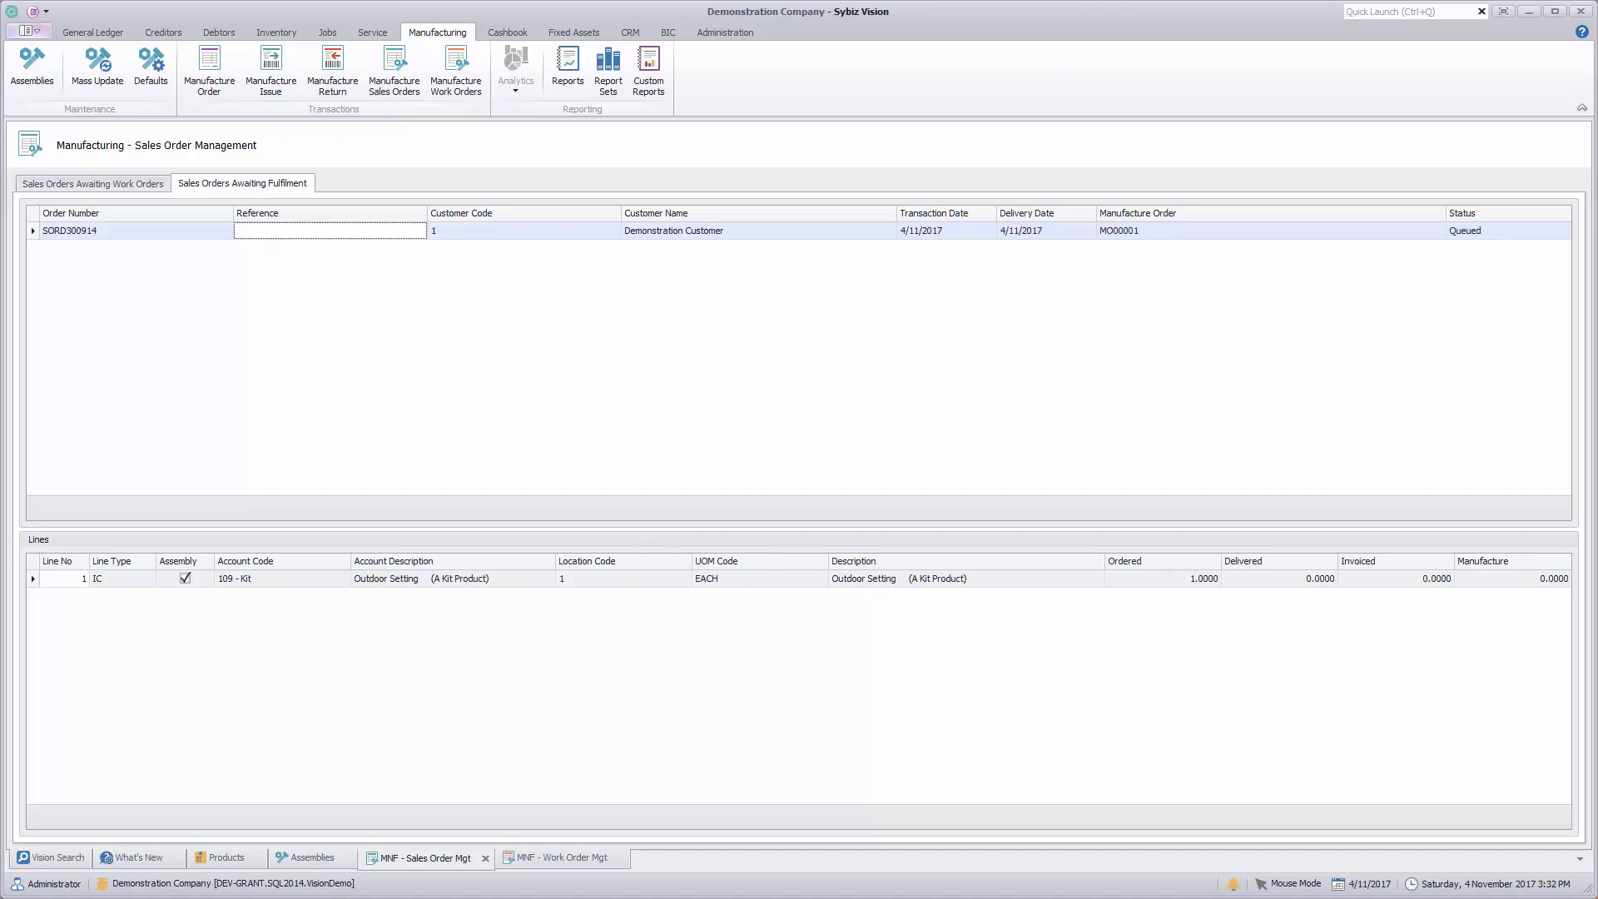
Step: In Work Order Management, examine the details and available actions of the queued work order for 109 - Kit
left_click(559, 860)
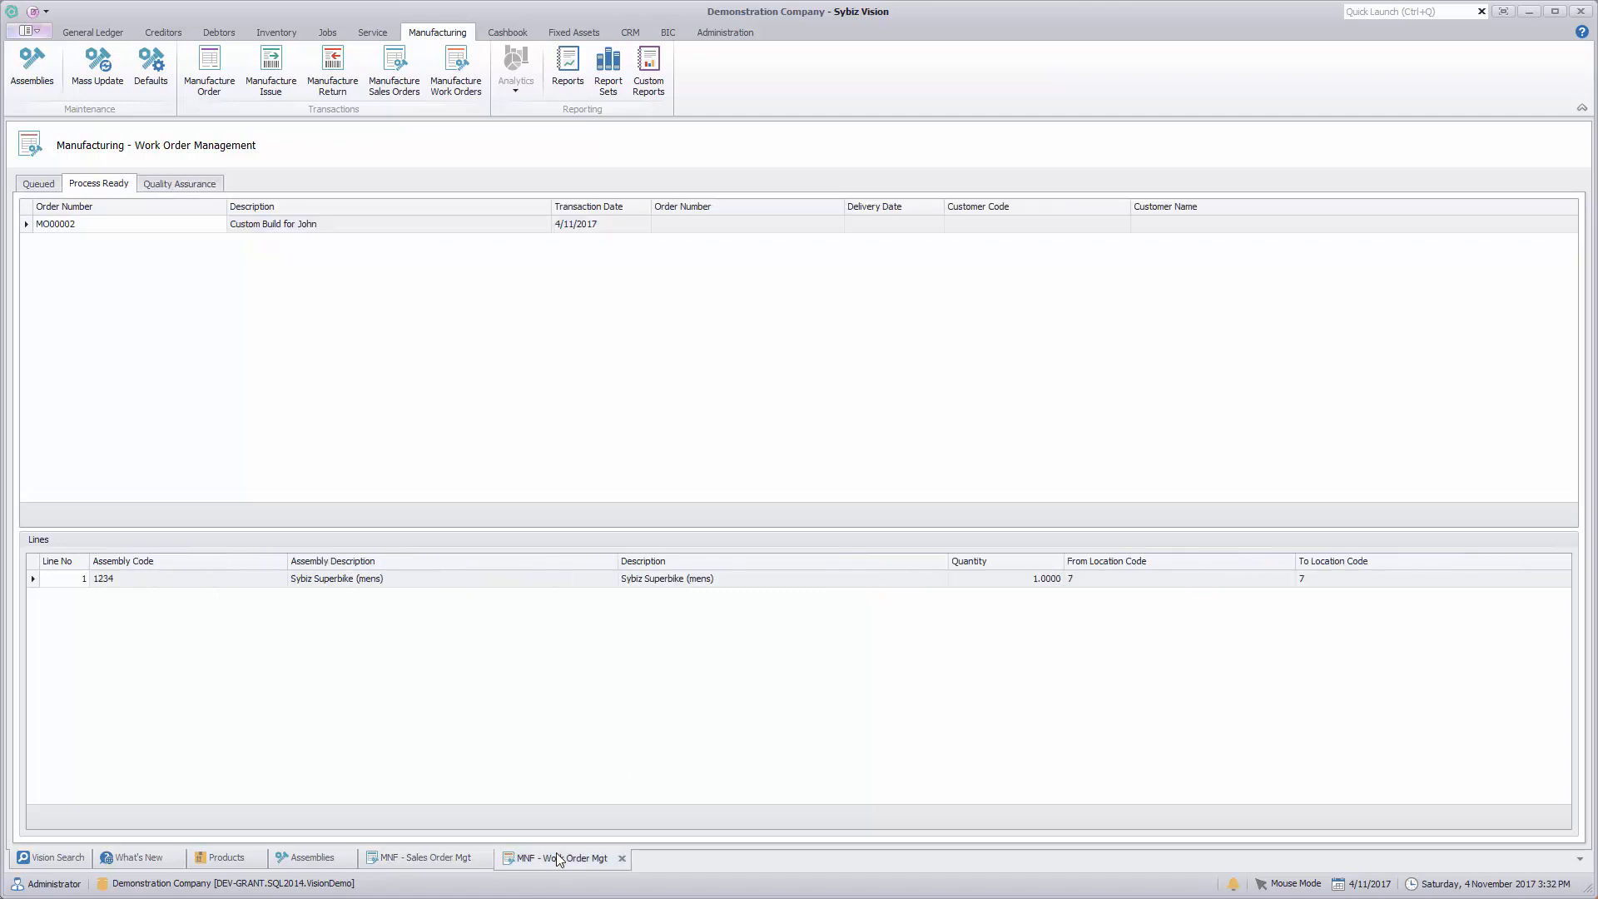
left_click(37, 184)
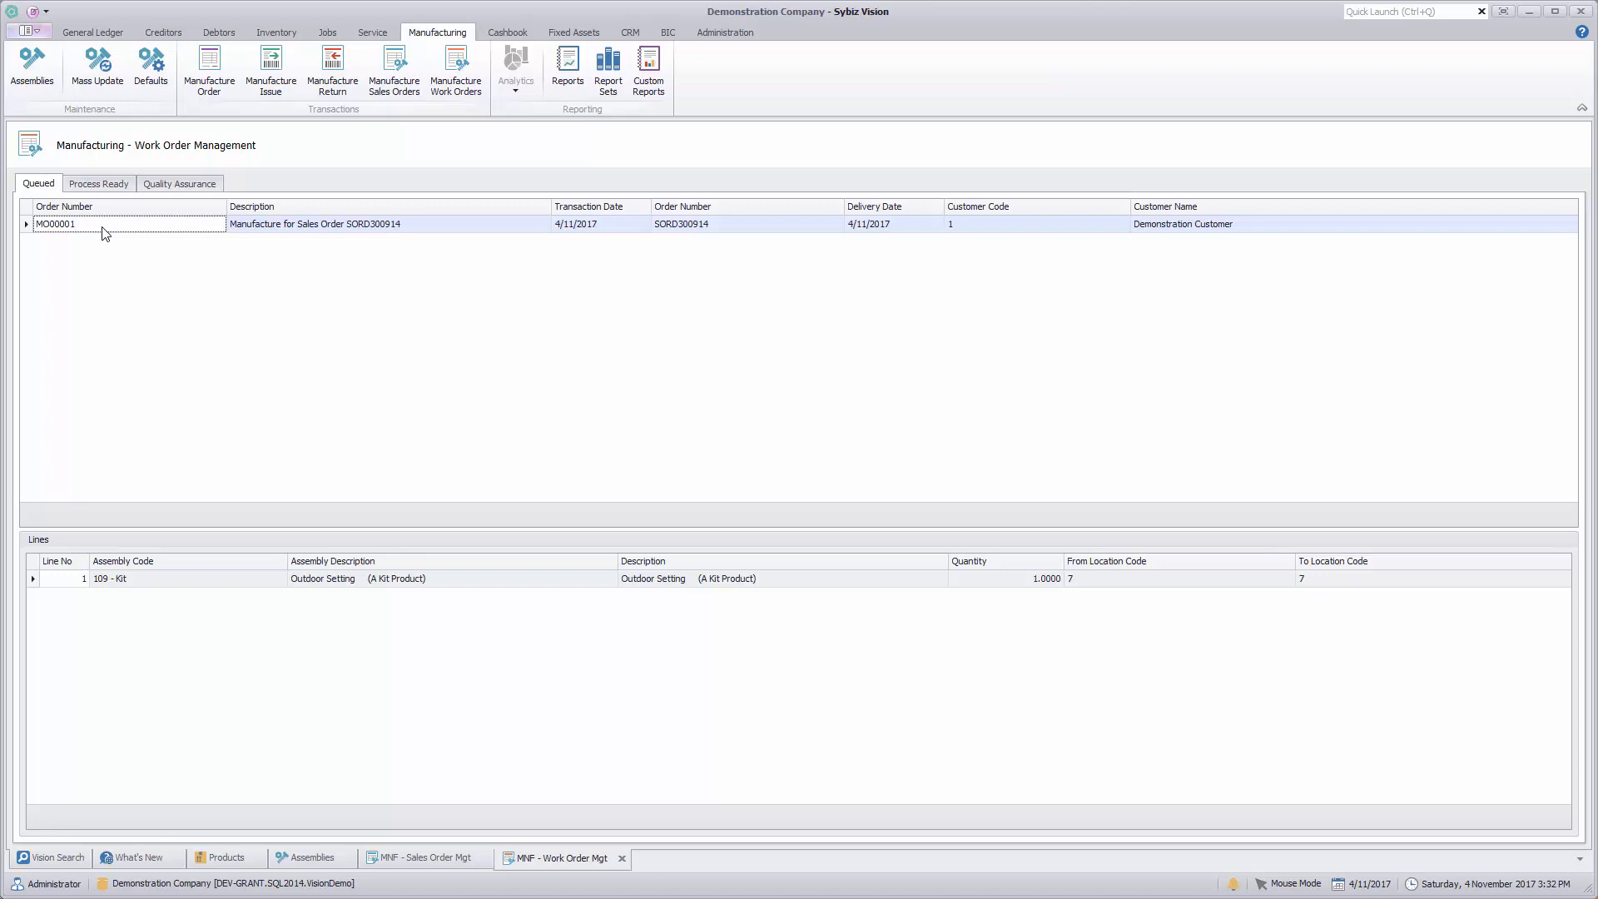
right_click(349, 235)
left_click(435, 301)
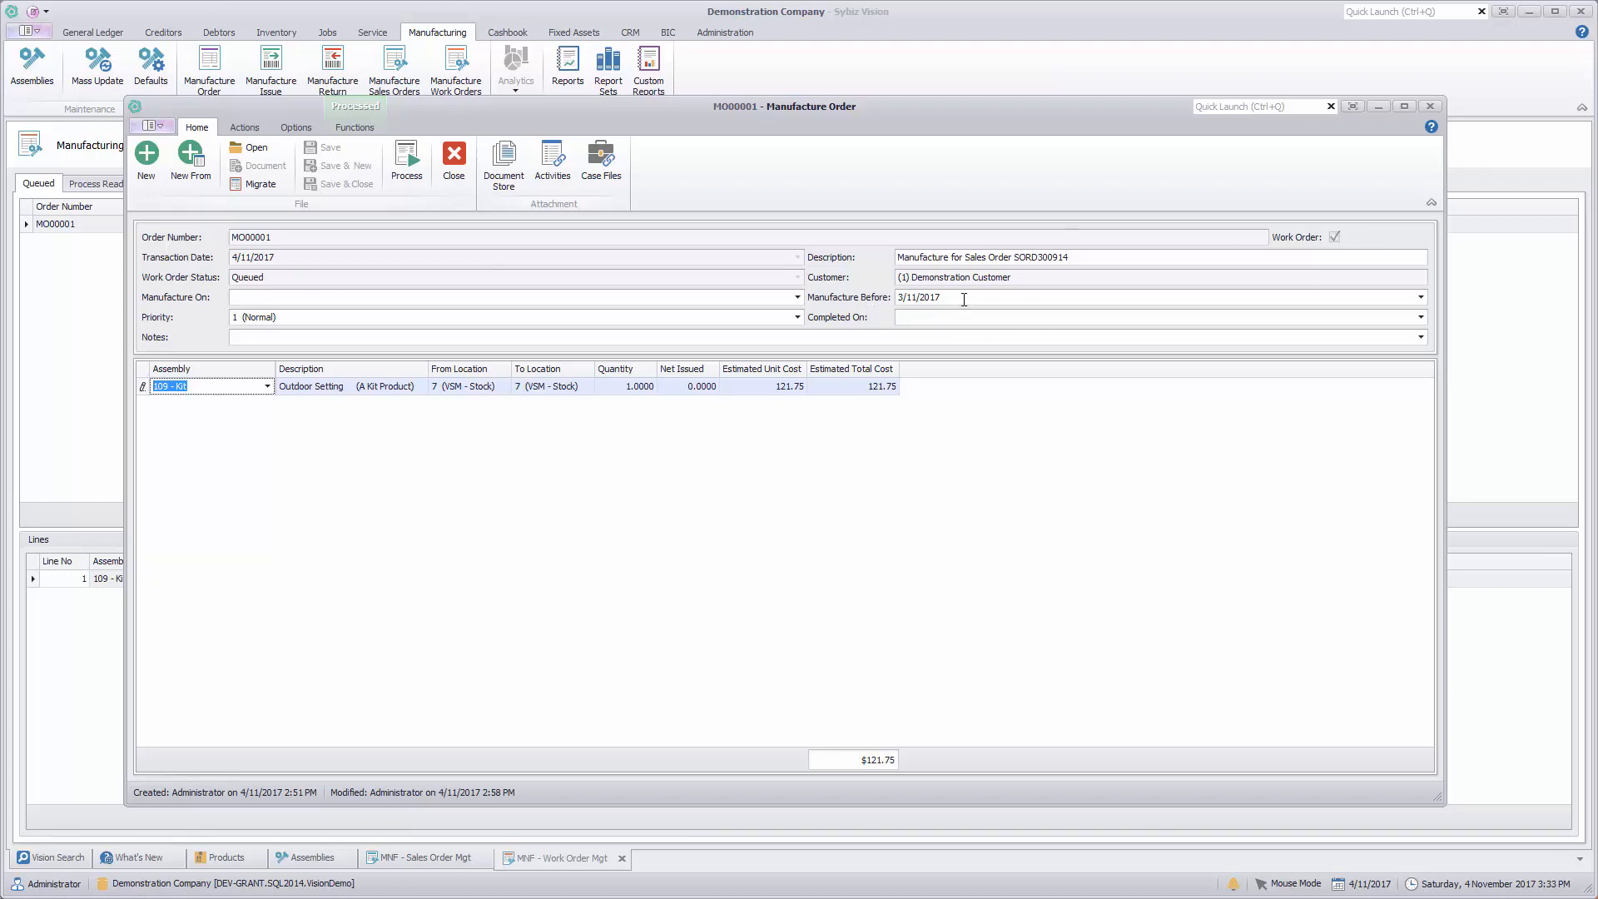
left_click(453, 158)
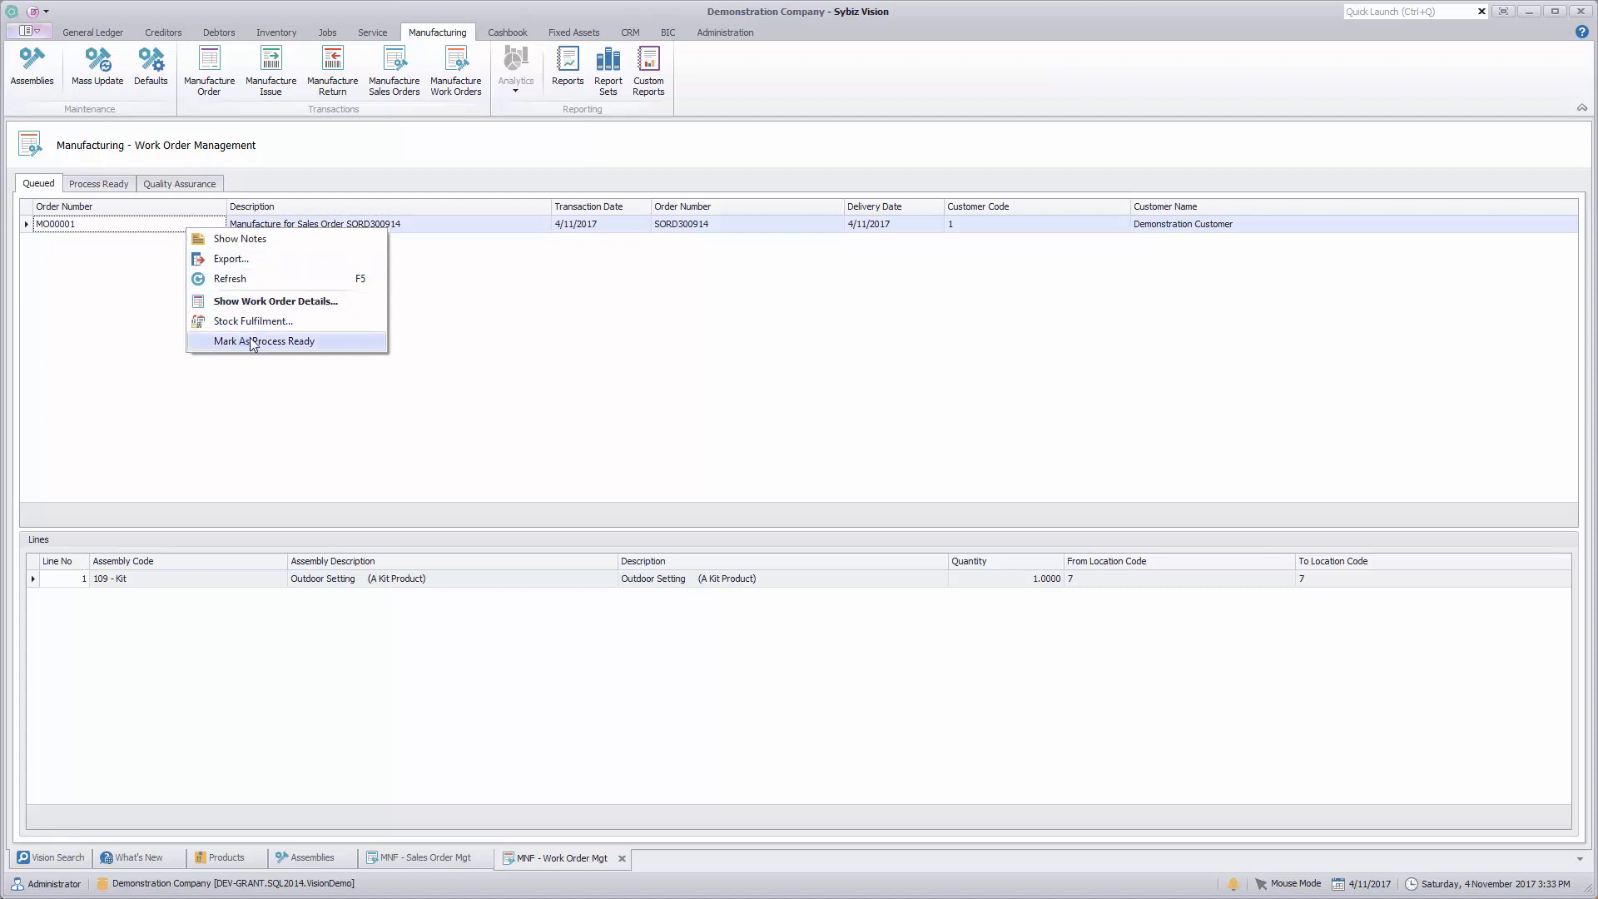
left_click(496, 333)
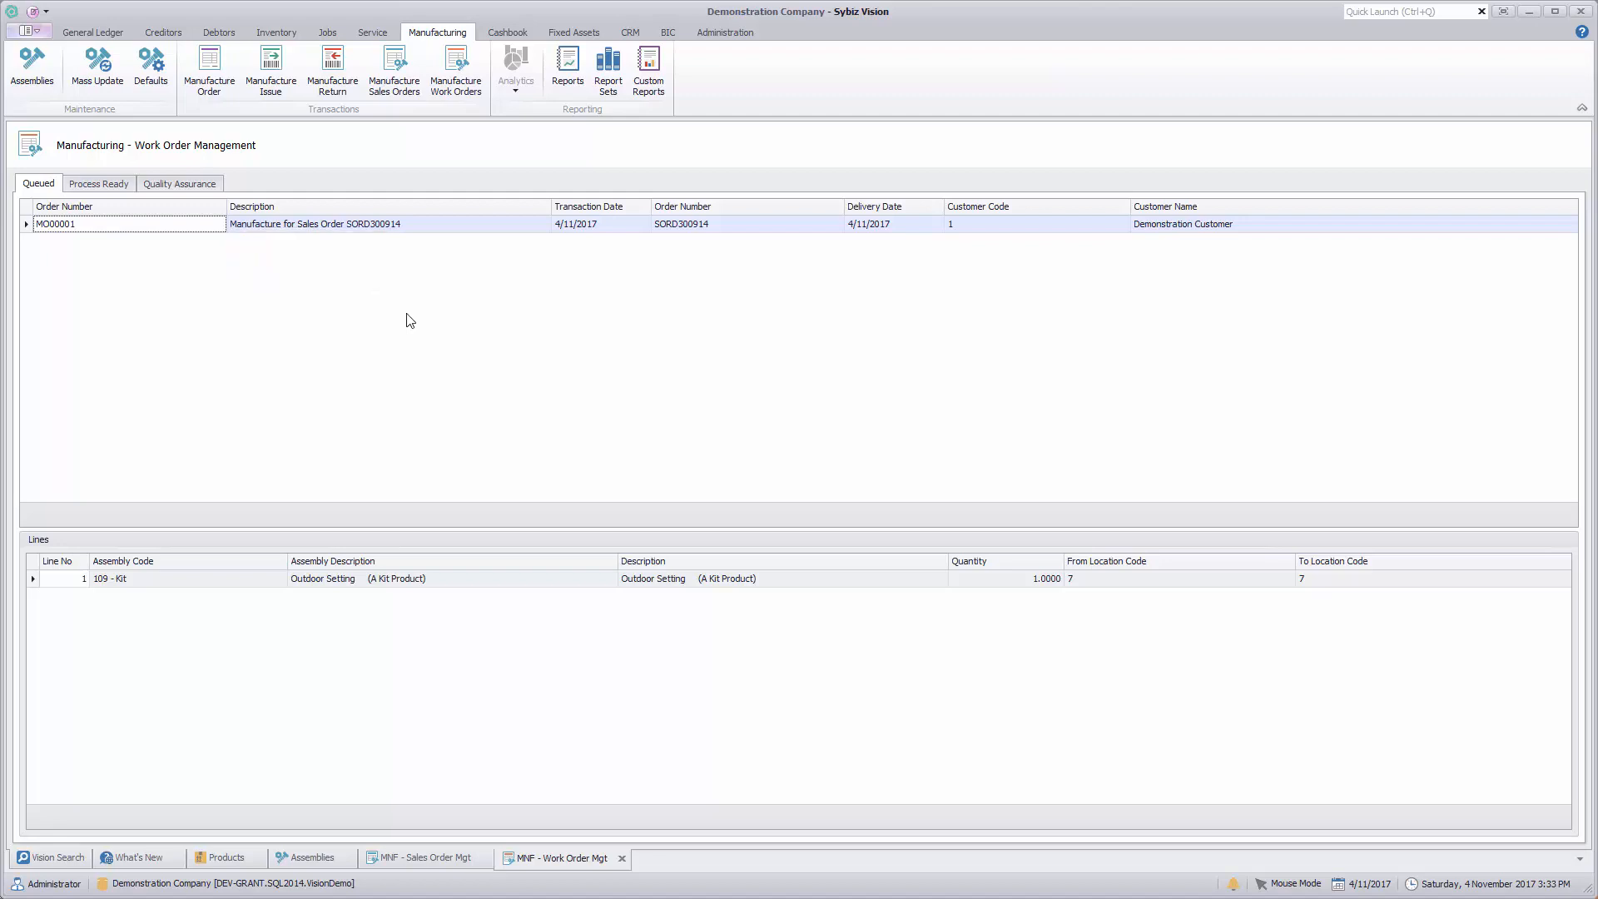
Step: Open the details of the process-ready Sybiz Superbike (mens) work order, clear its Work Order option, and close without saving
left_click(98, 184)
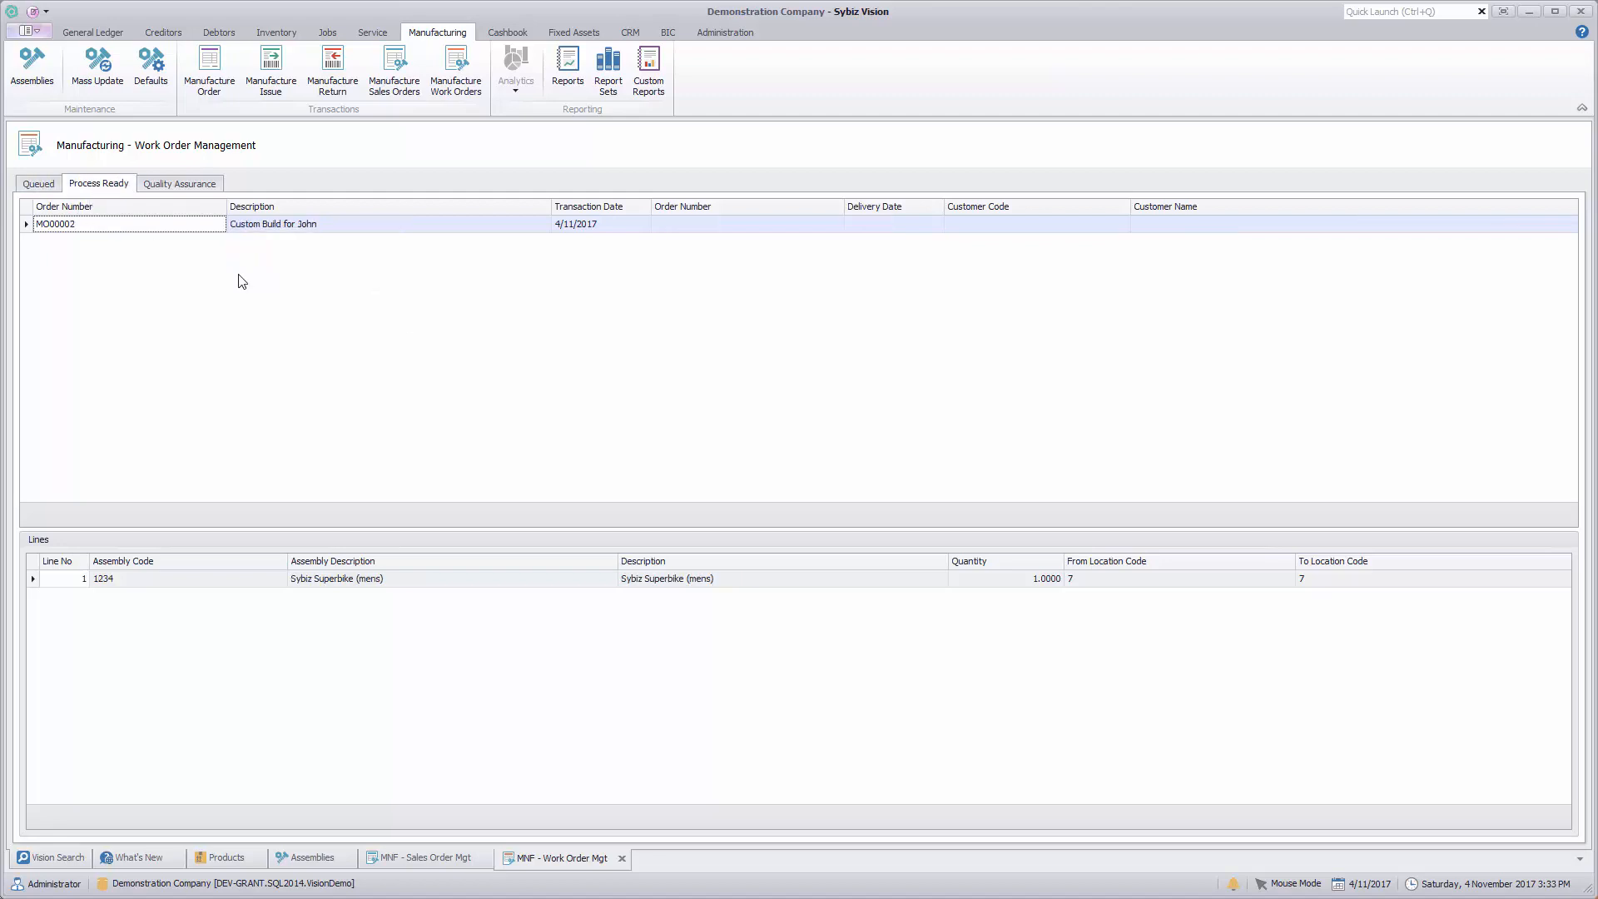
right_click(144, 229)
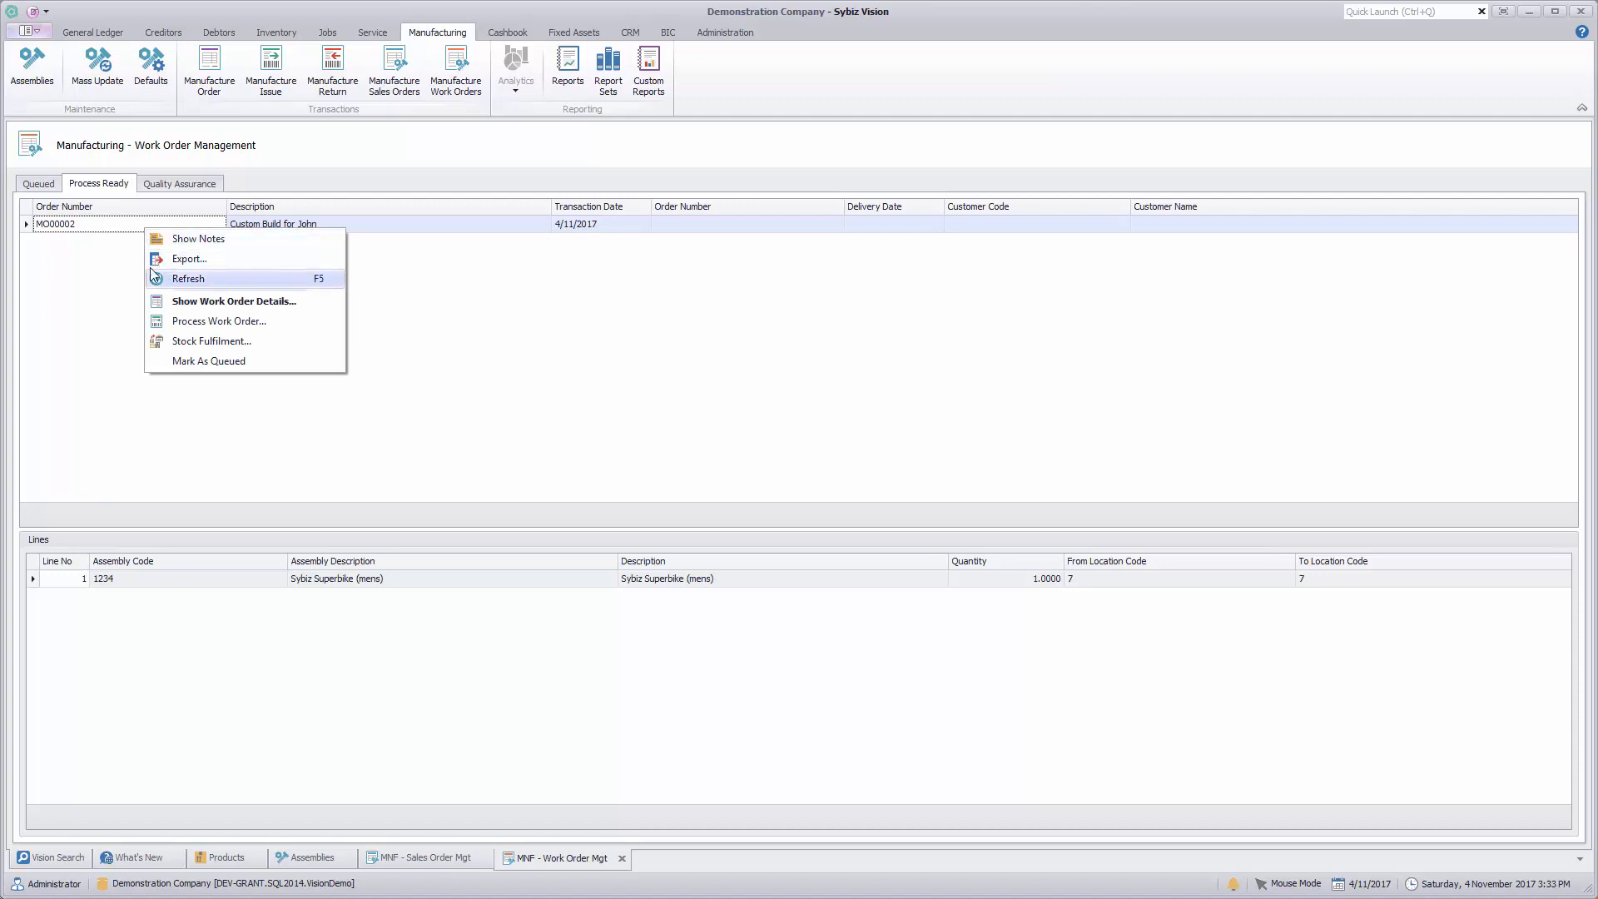
right_click(338, 222)
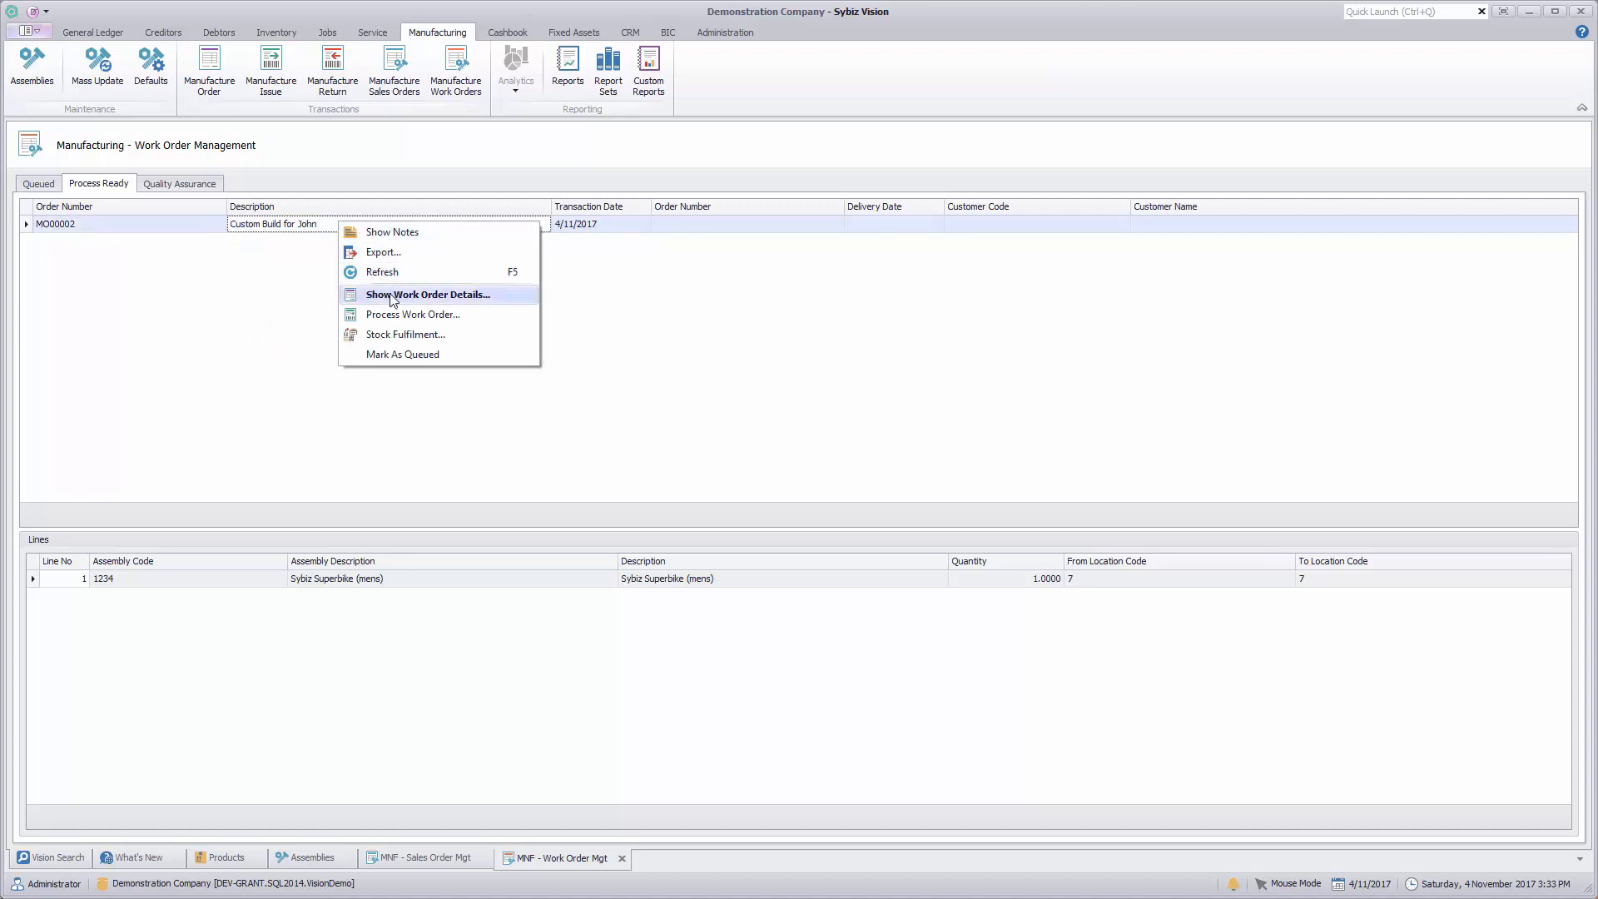
left_click(416, 295)
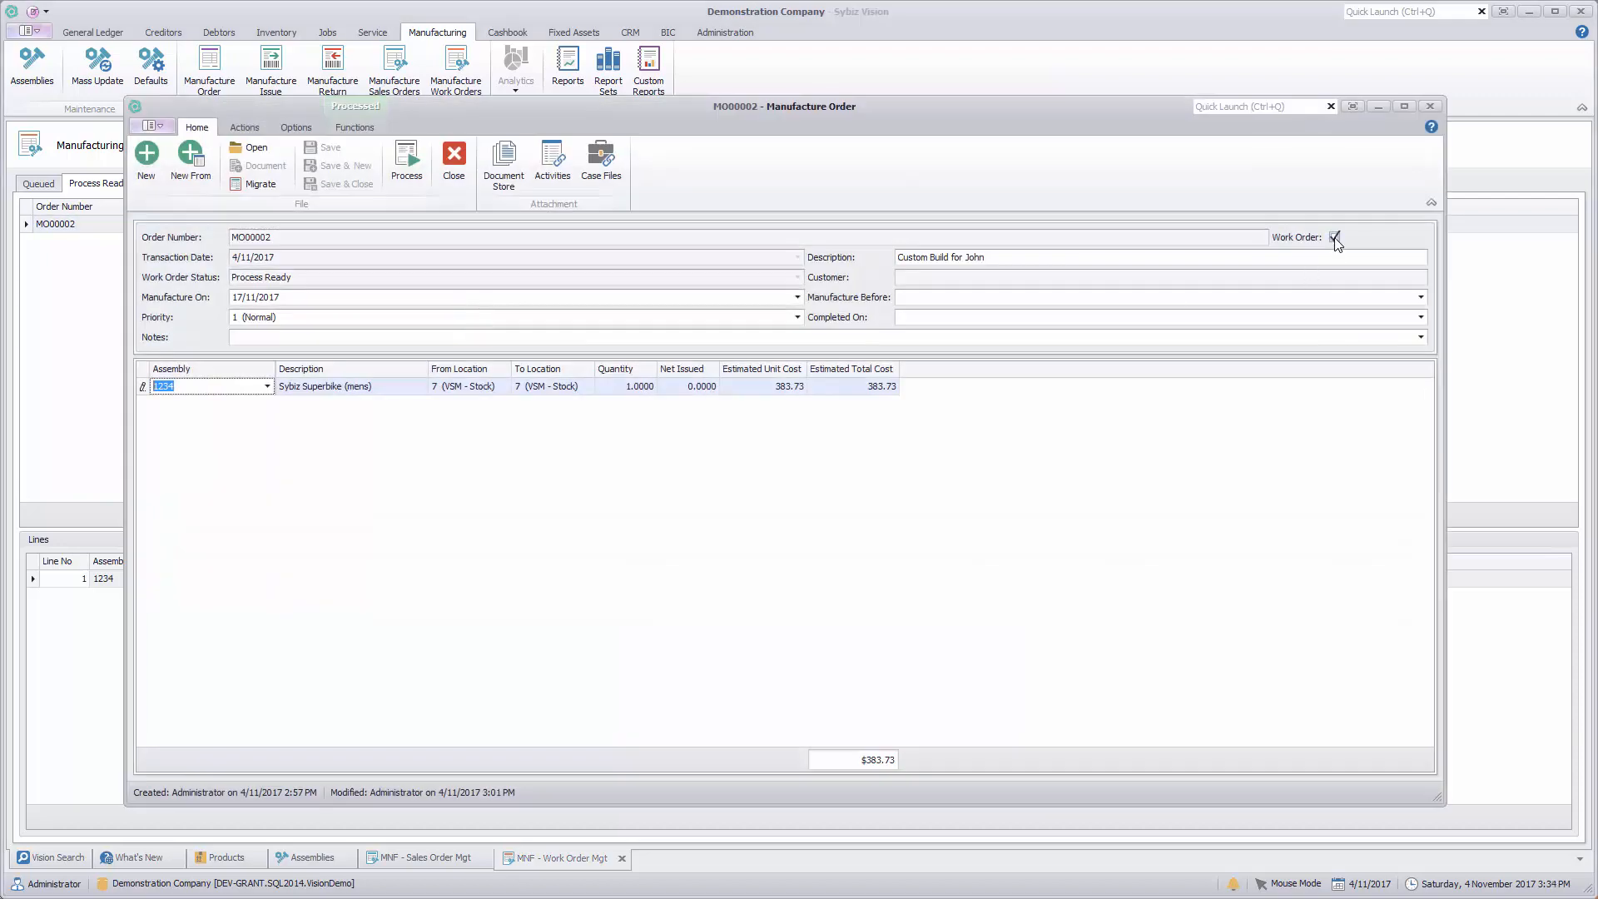
left_click(1335, 237)
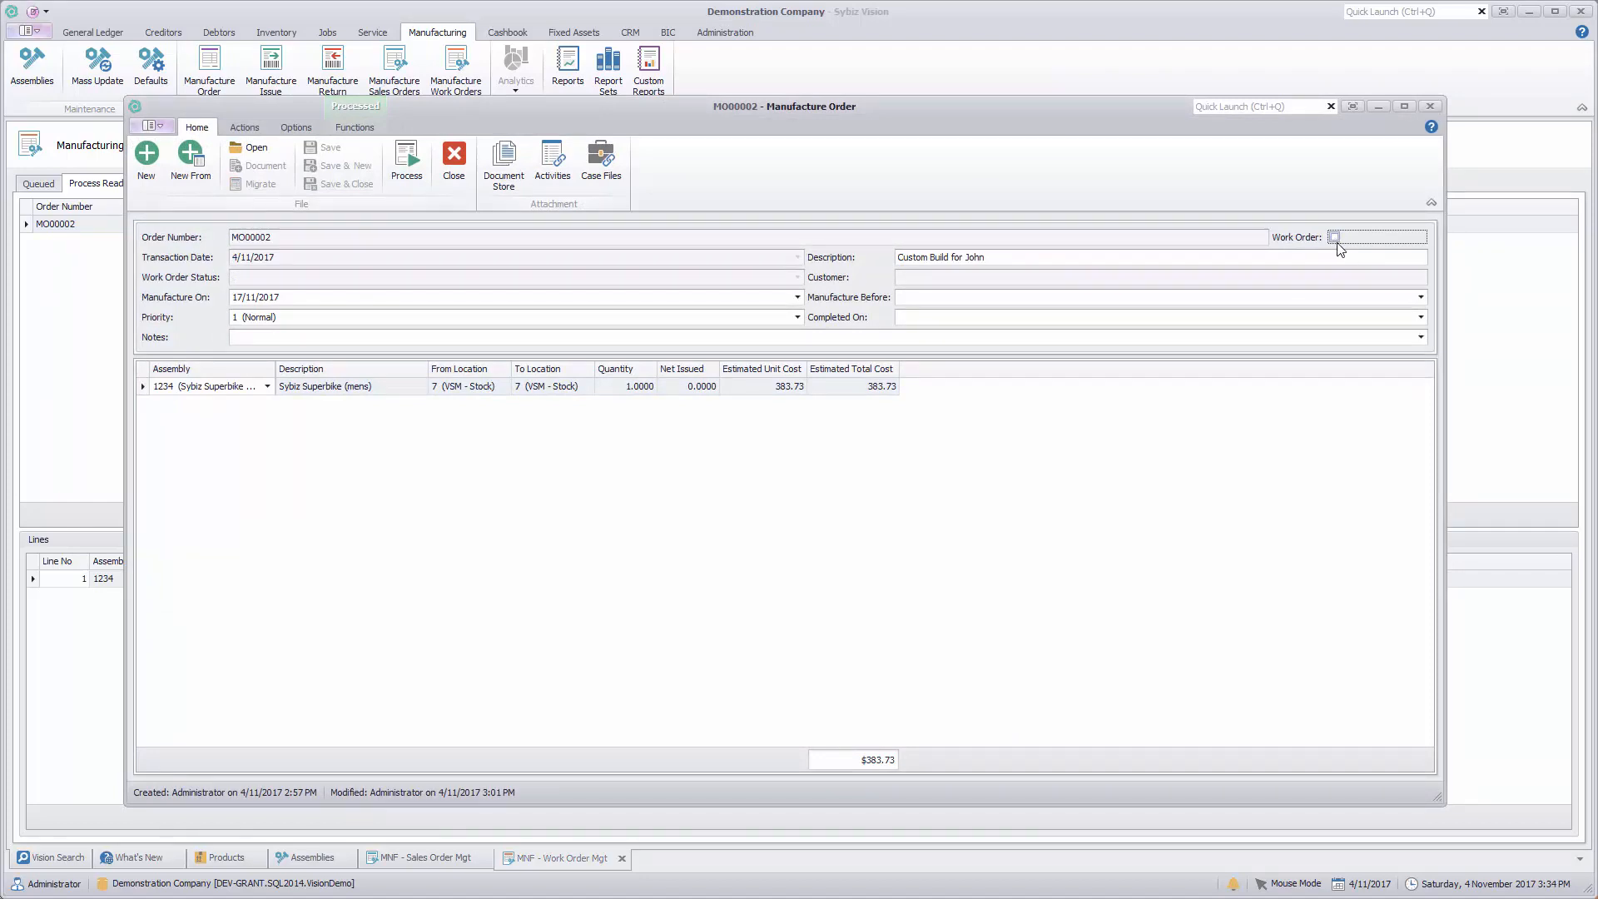
left_click(453, 158)
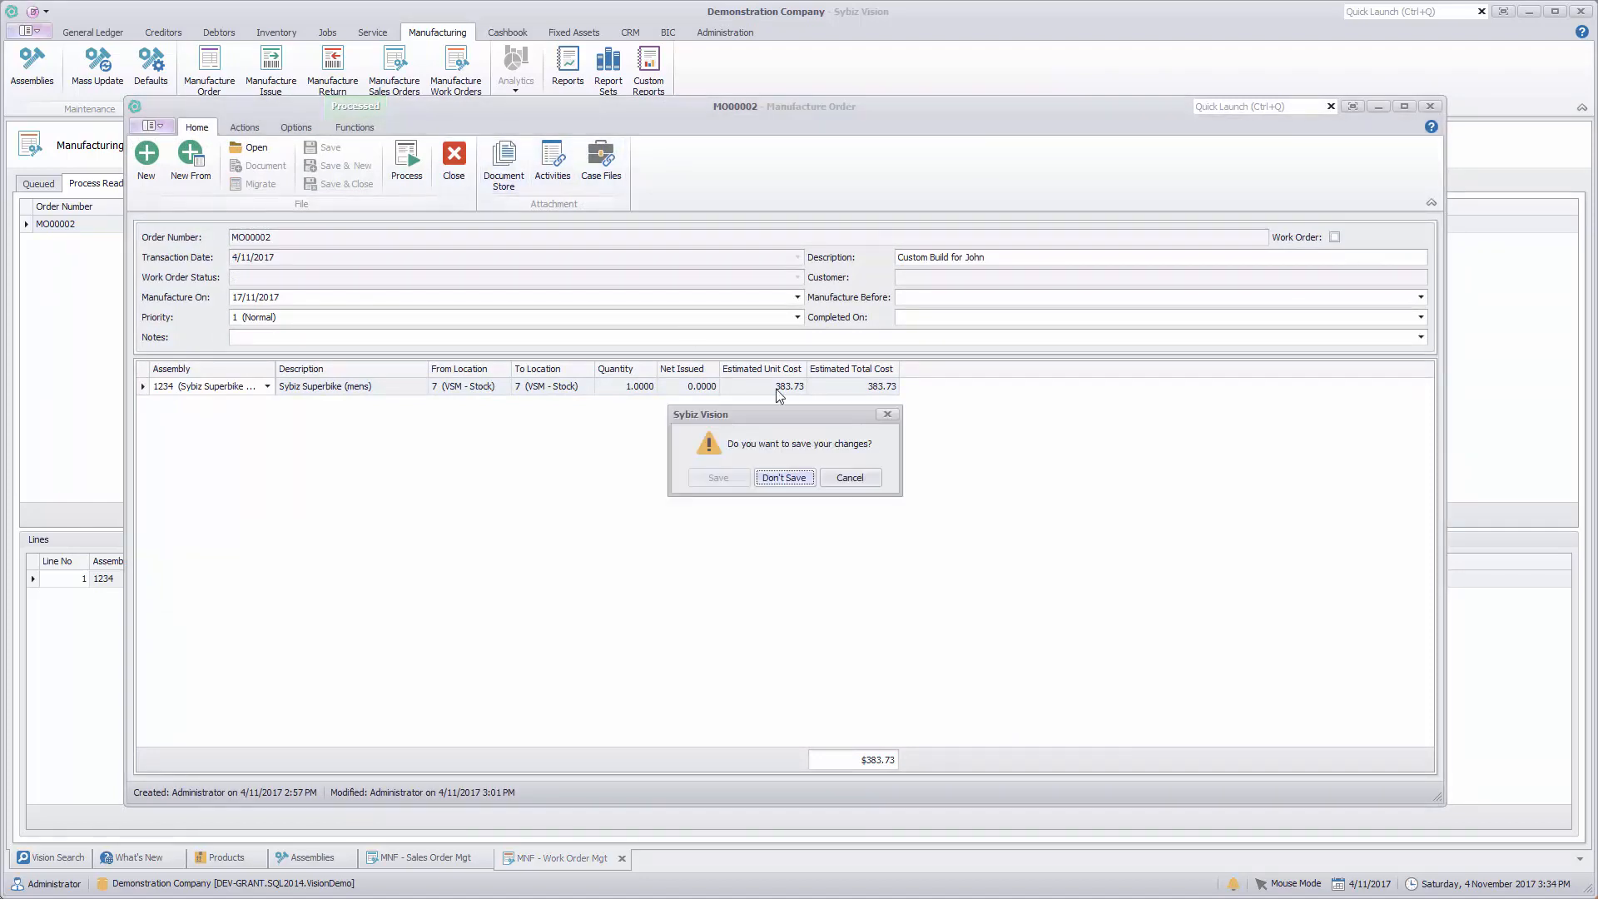
left_click(777, 478)
Step: Mark the queued work order for 109 - Kit as process ready
left_click(38, 187)
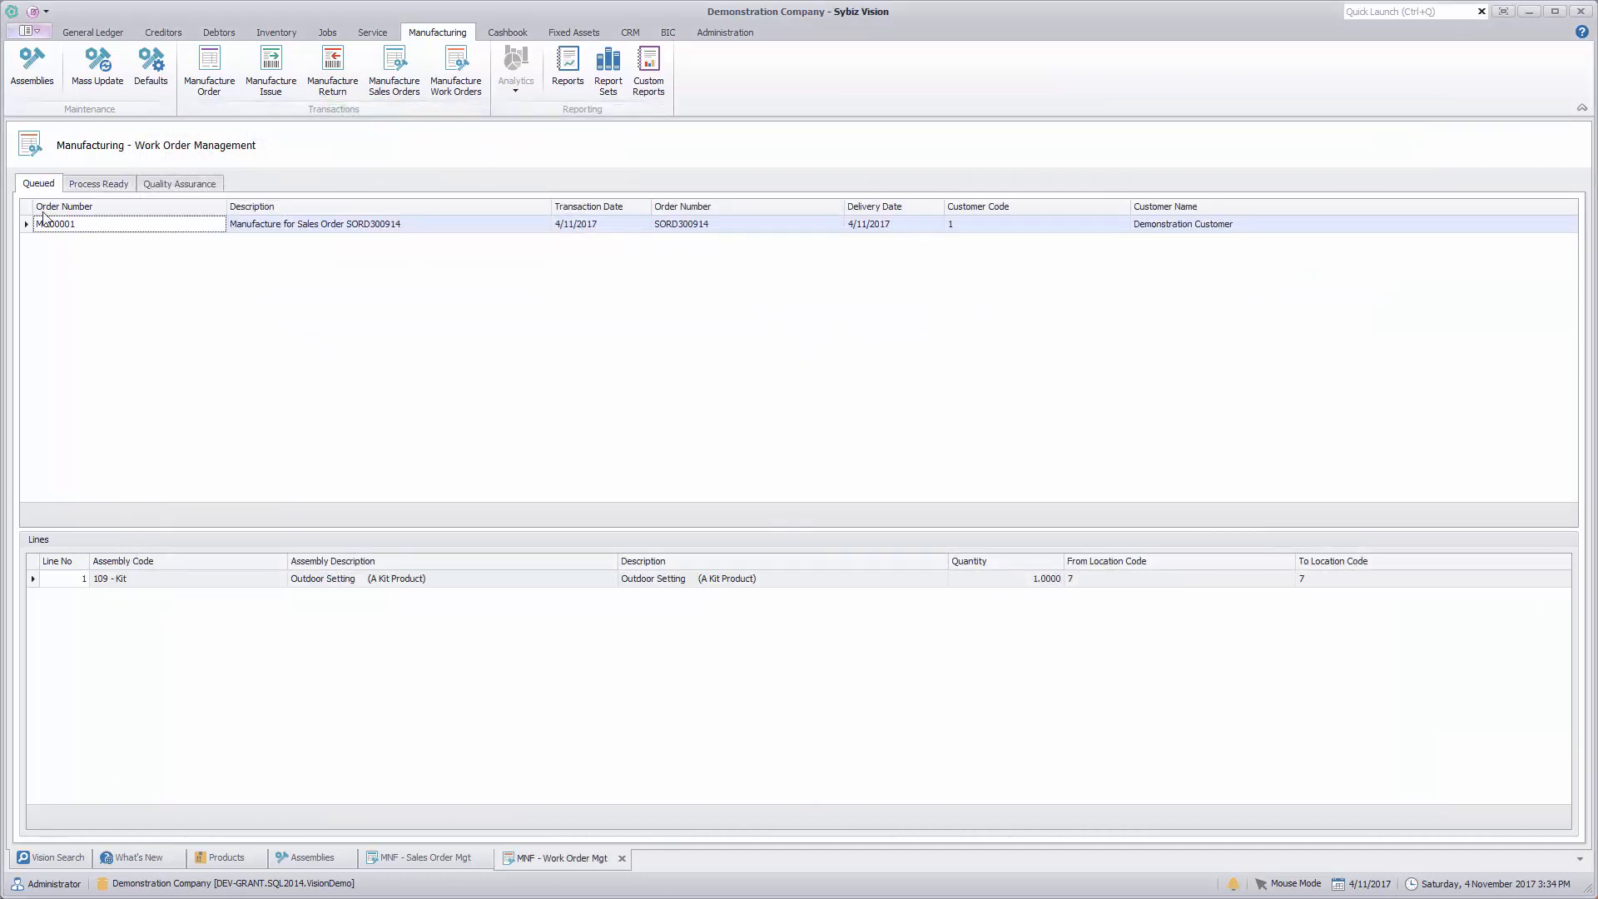
right_click(99, 227)
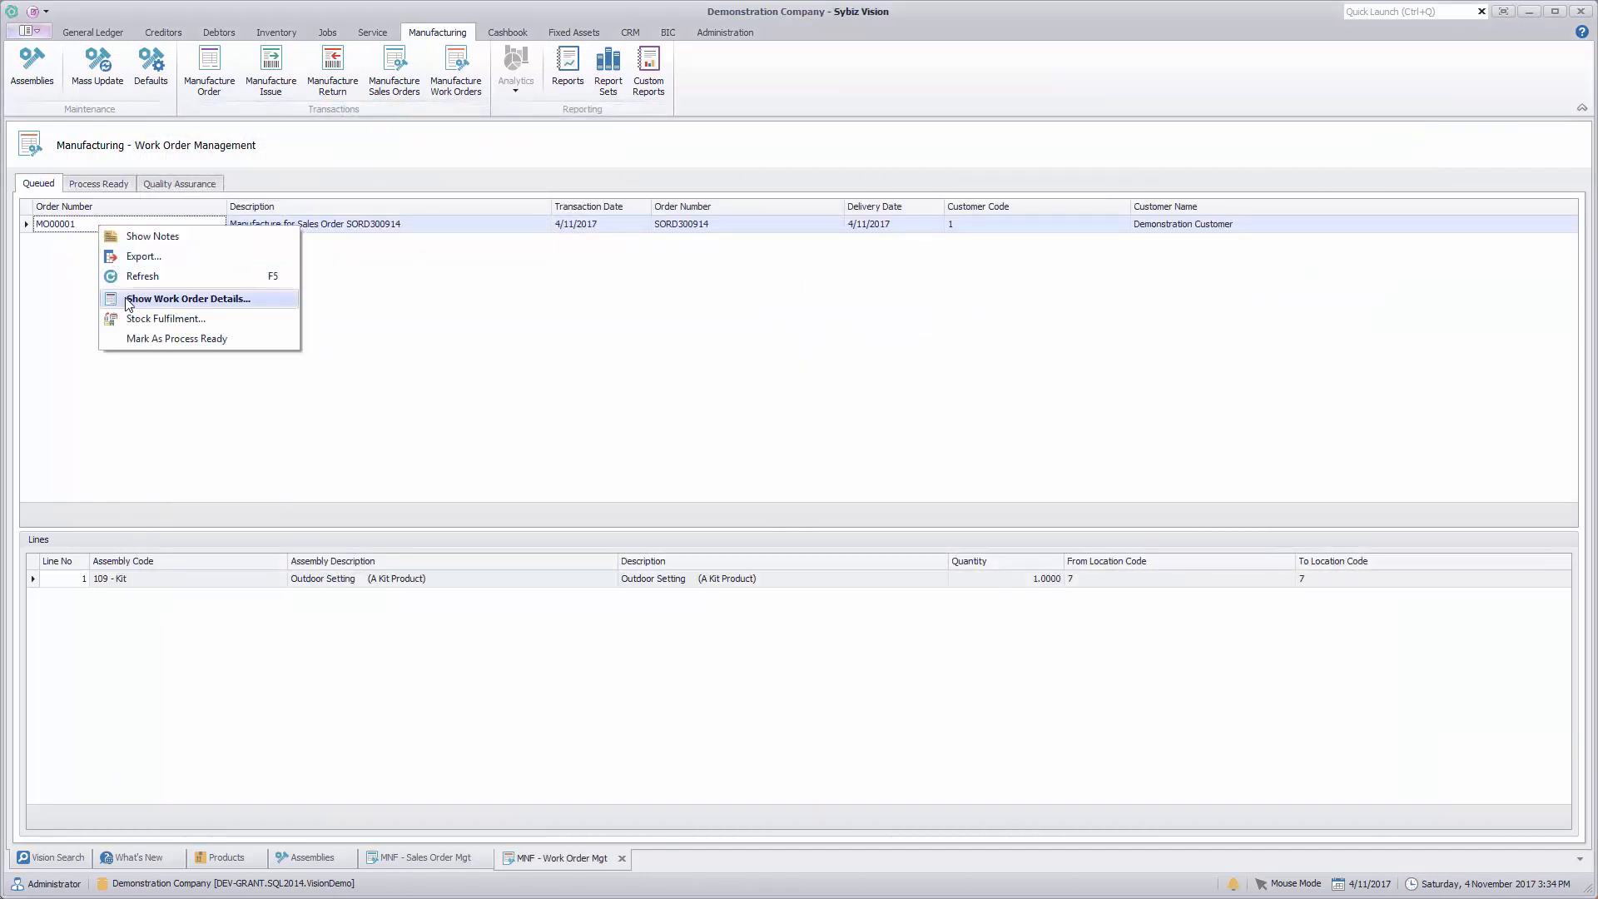
left_click(178, 340)
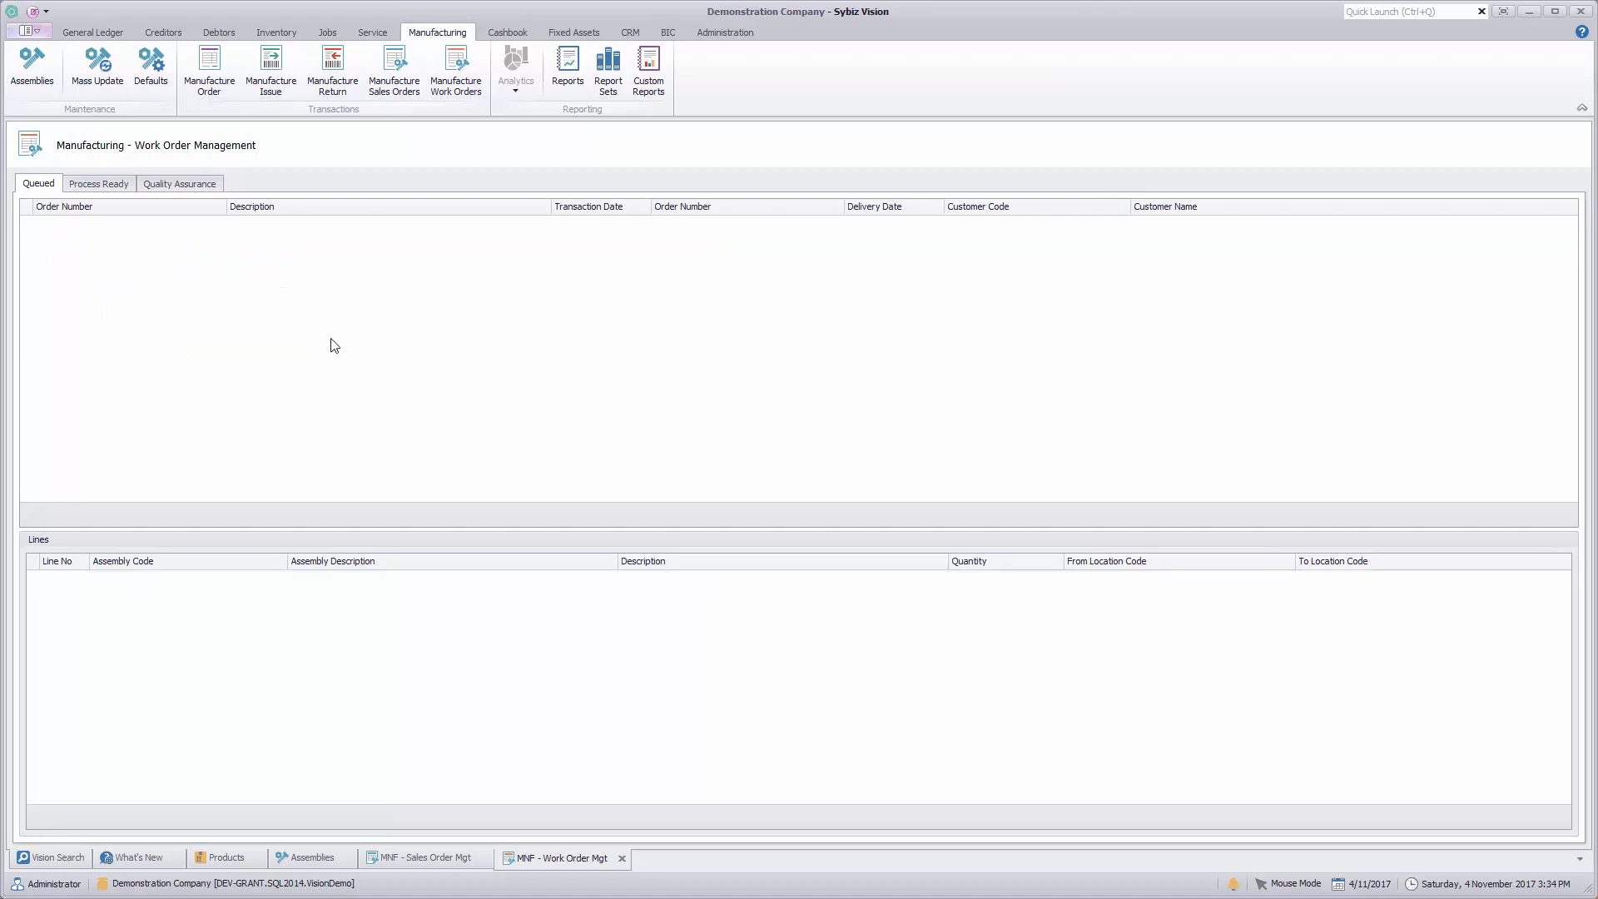
Step: Run stock fulfilment for the process-ready work orders from source location 1 (SA - Main), retrieving the stock list and generating the orders and transfers
left_click(99, 184)
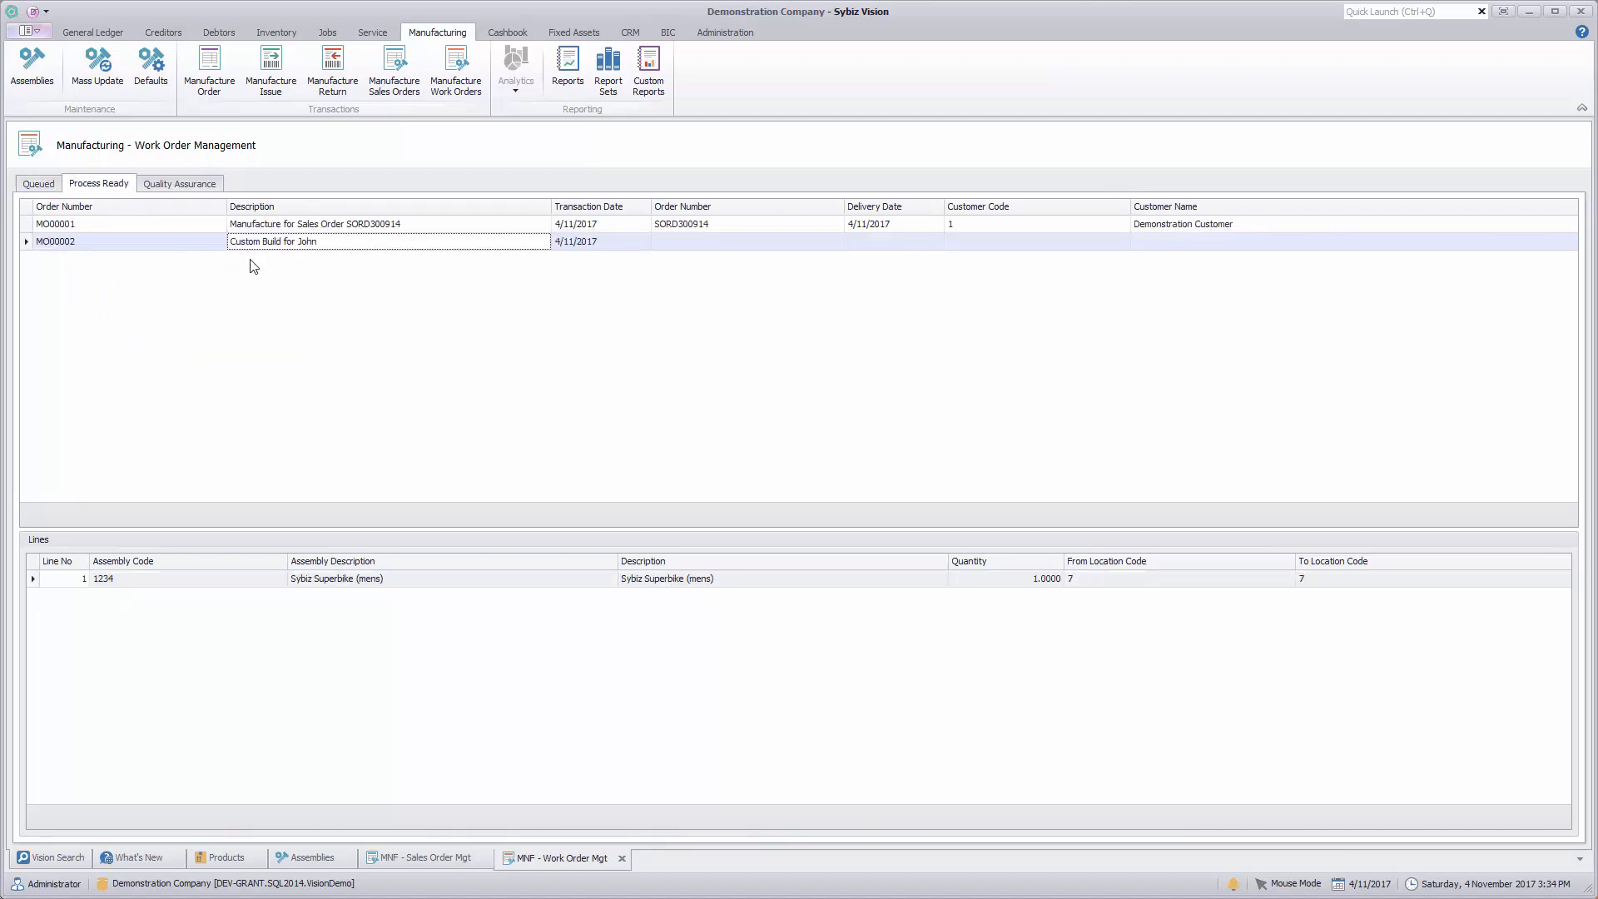
right_click(196, 234)
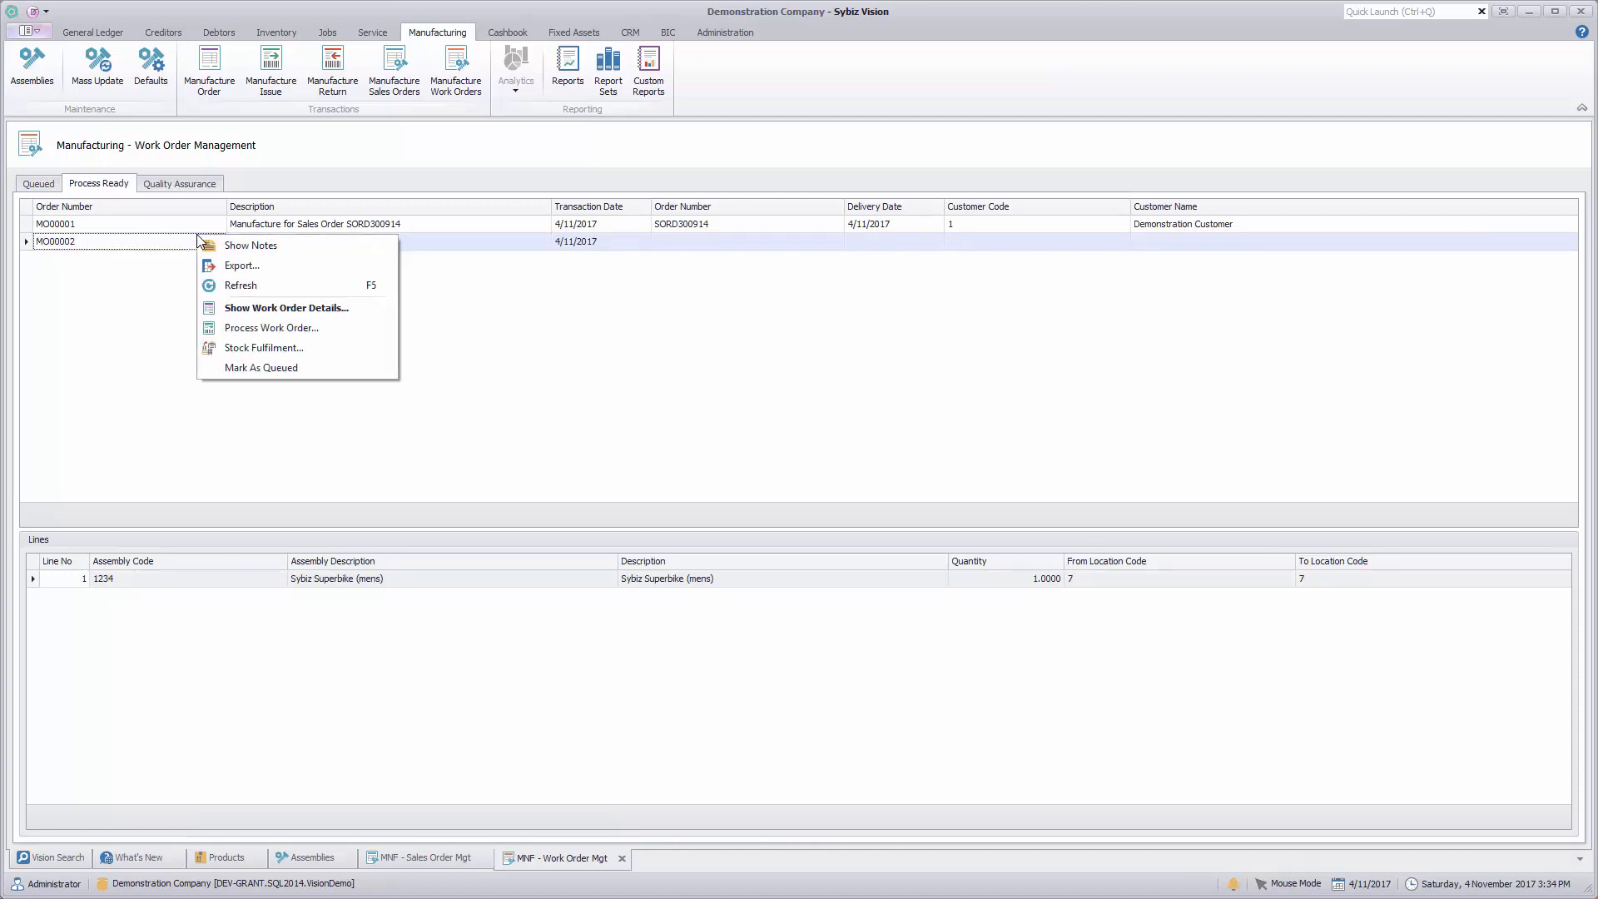
left_click(260, 350)
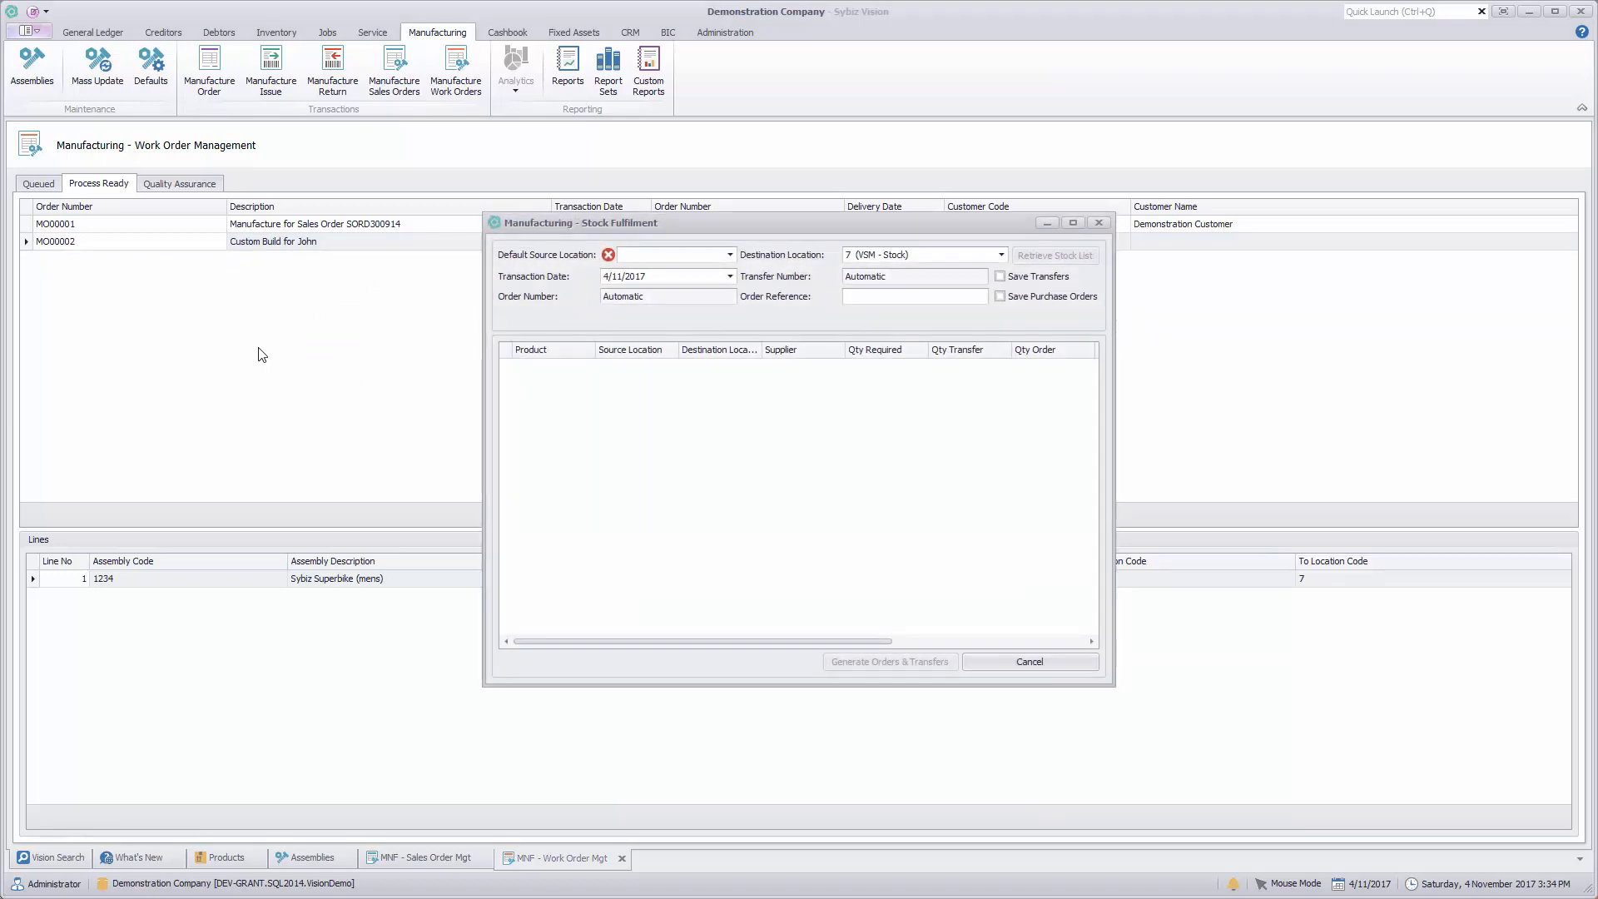
left_click(730, 254)
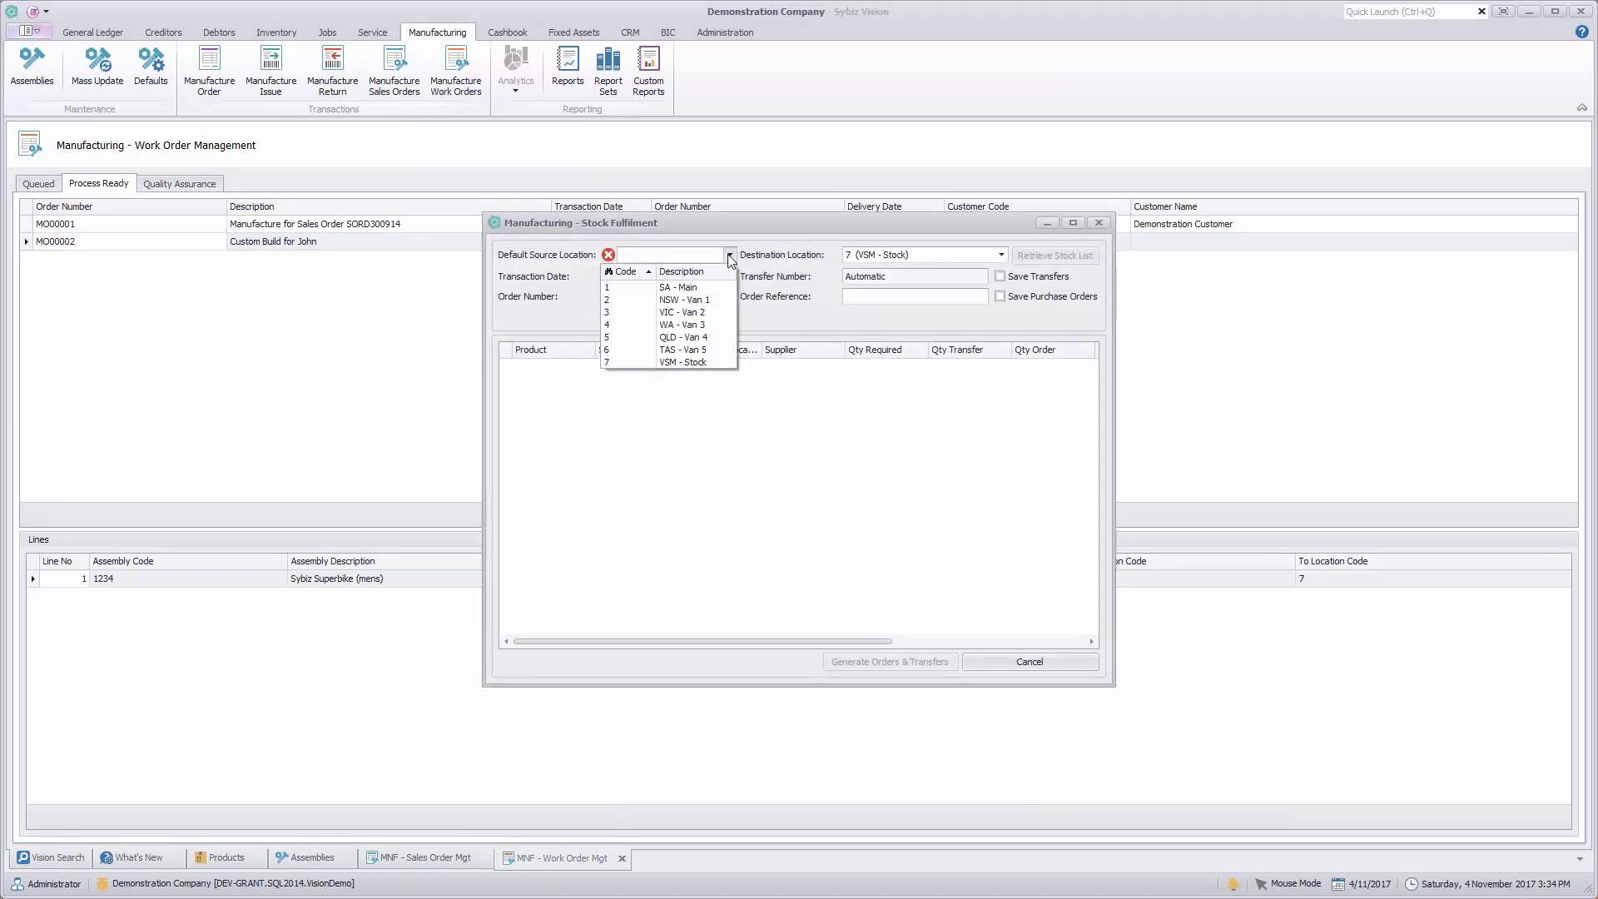
left_click(689, 288)
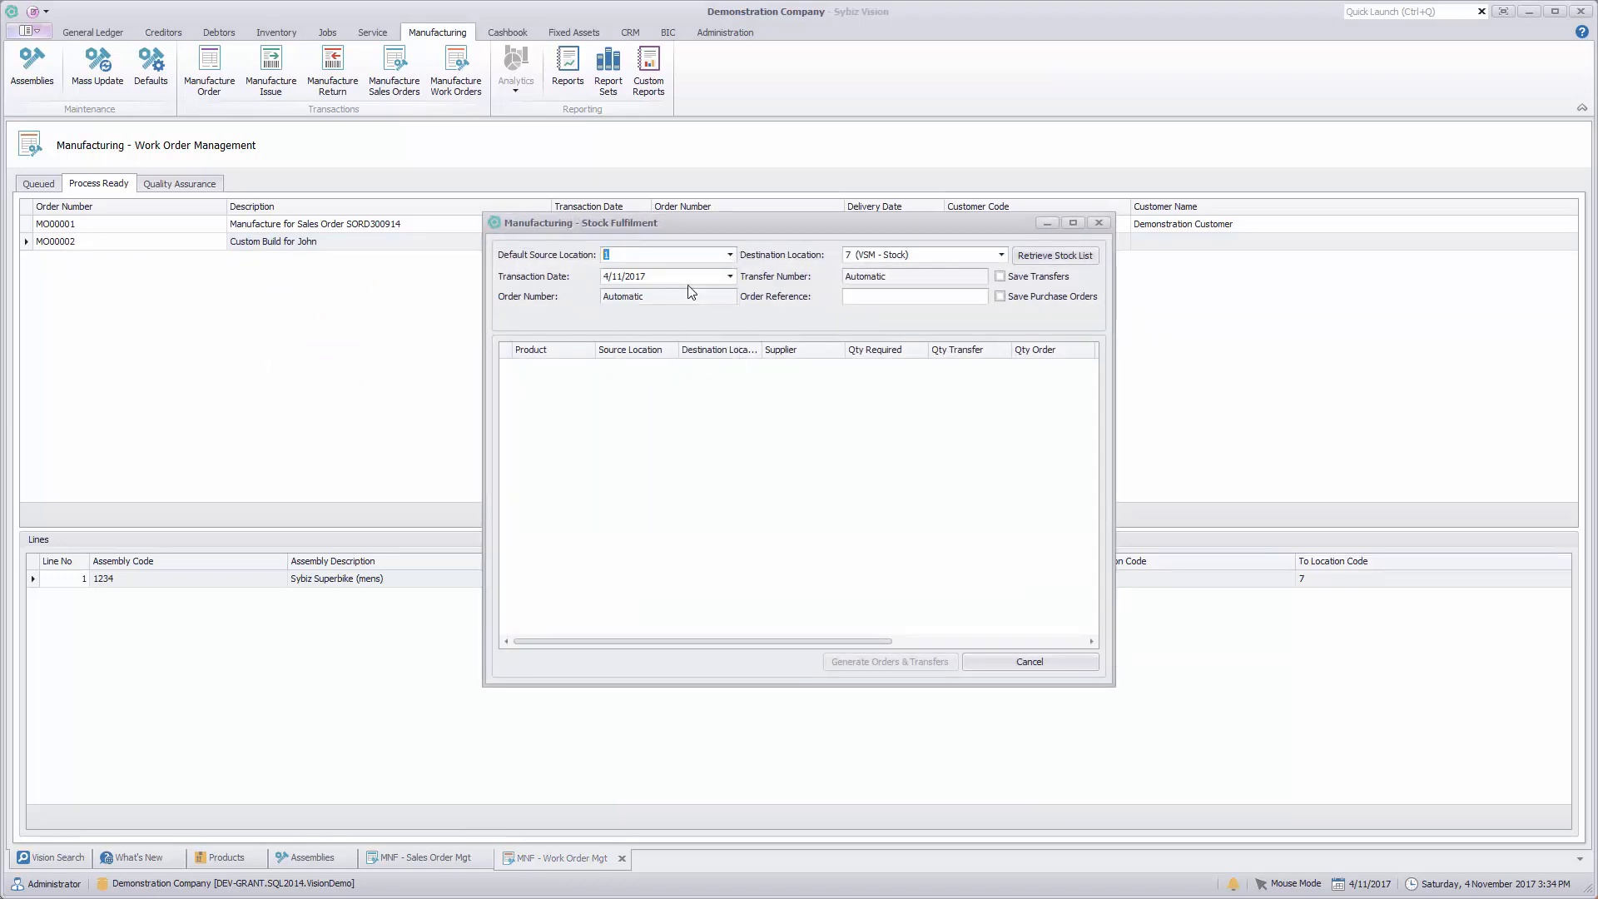
left_click(868, 253)
left_click(1053, 257)
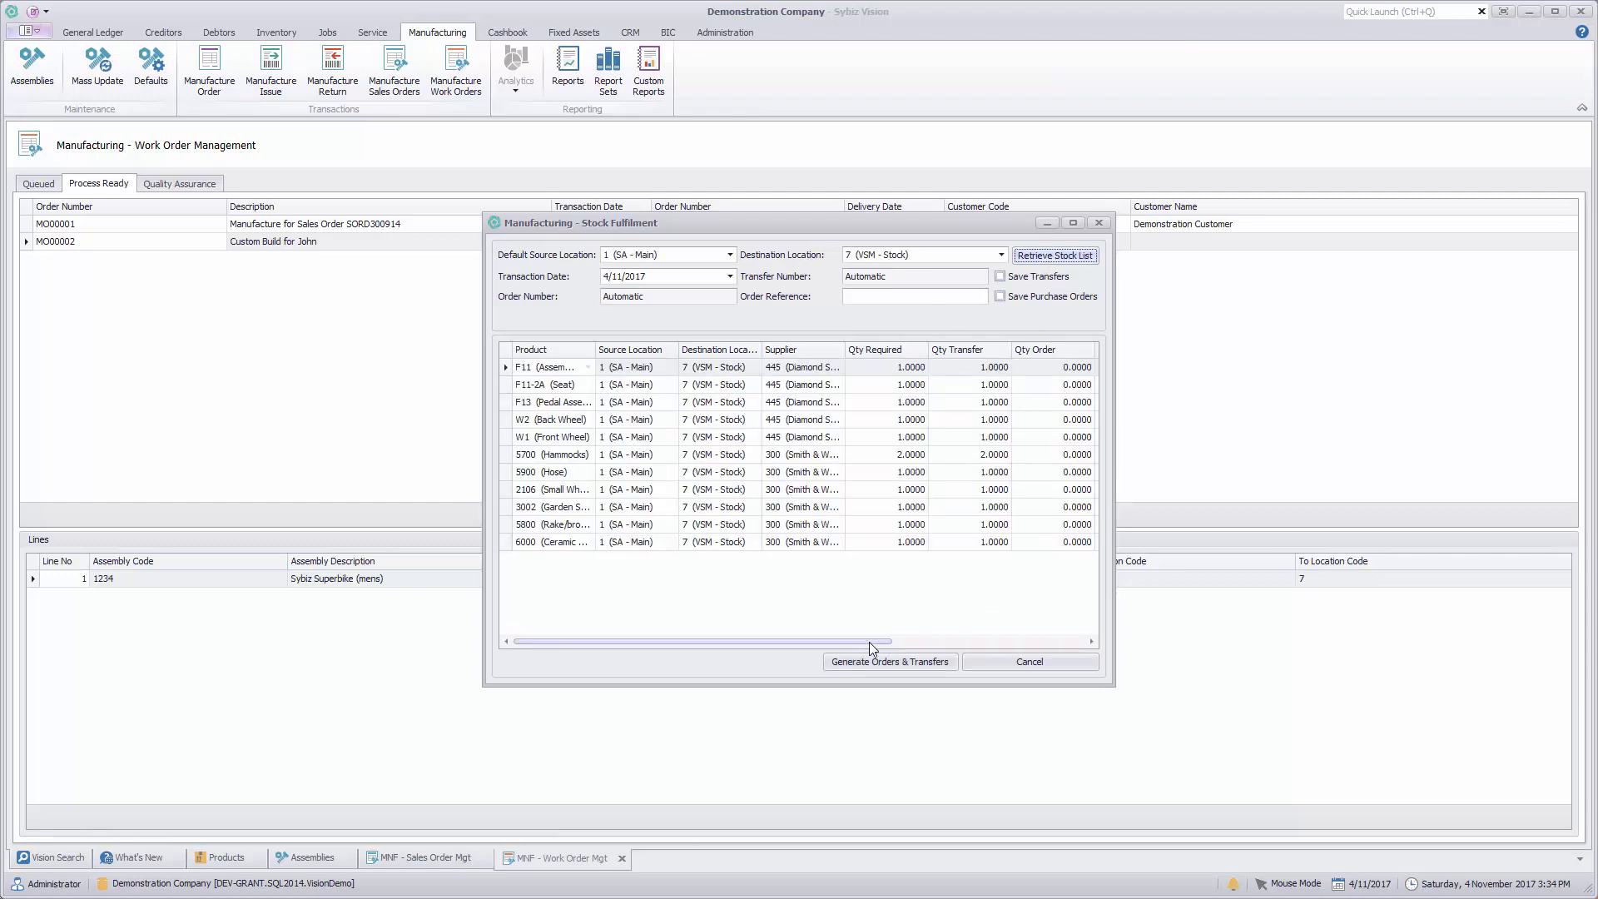
left_click_drag(871, 644, 1068, 643)
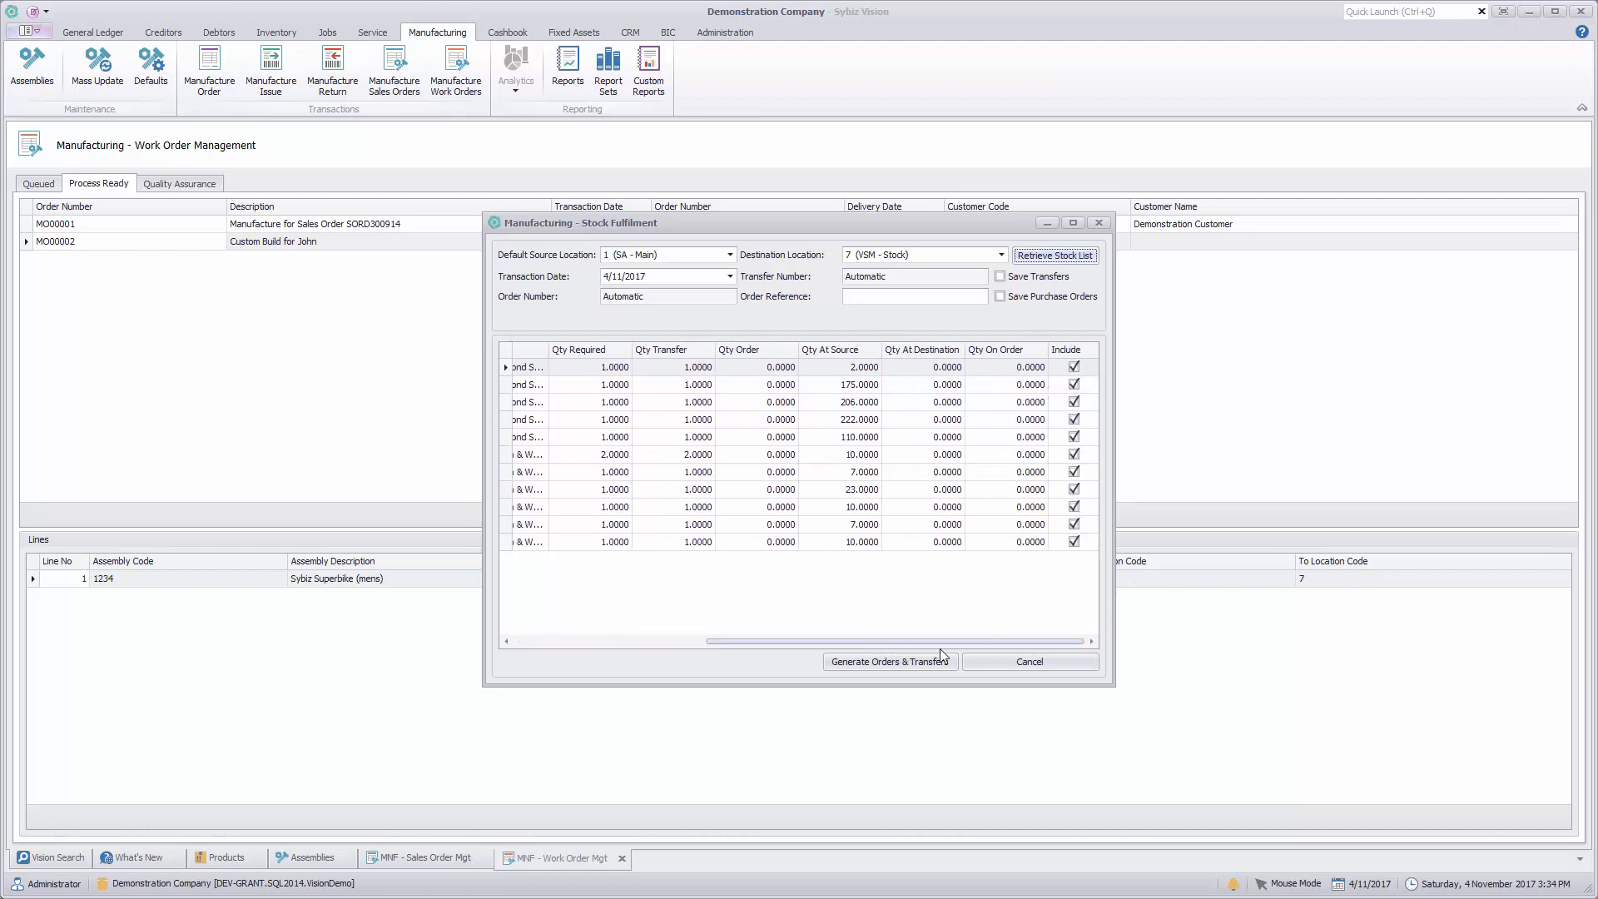
left_click(879, 664)
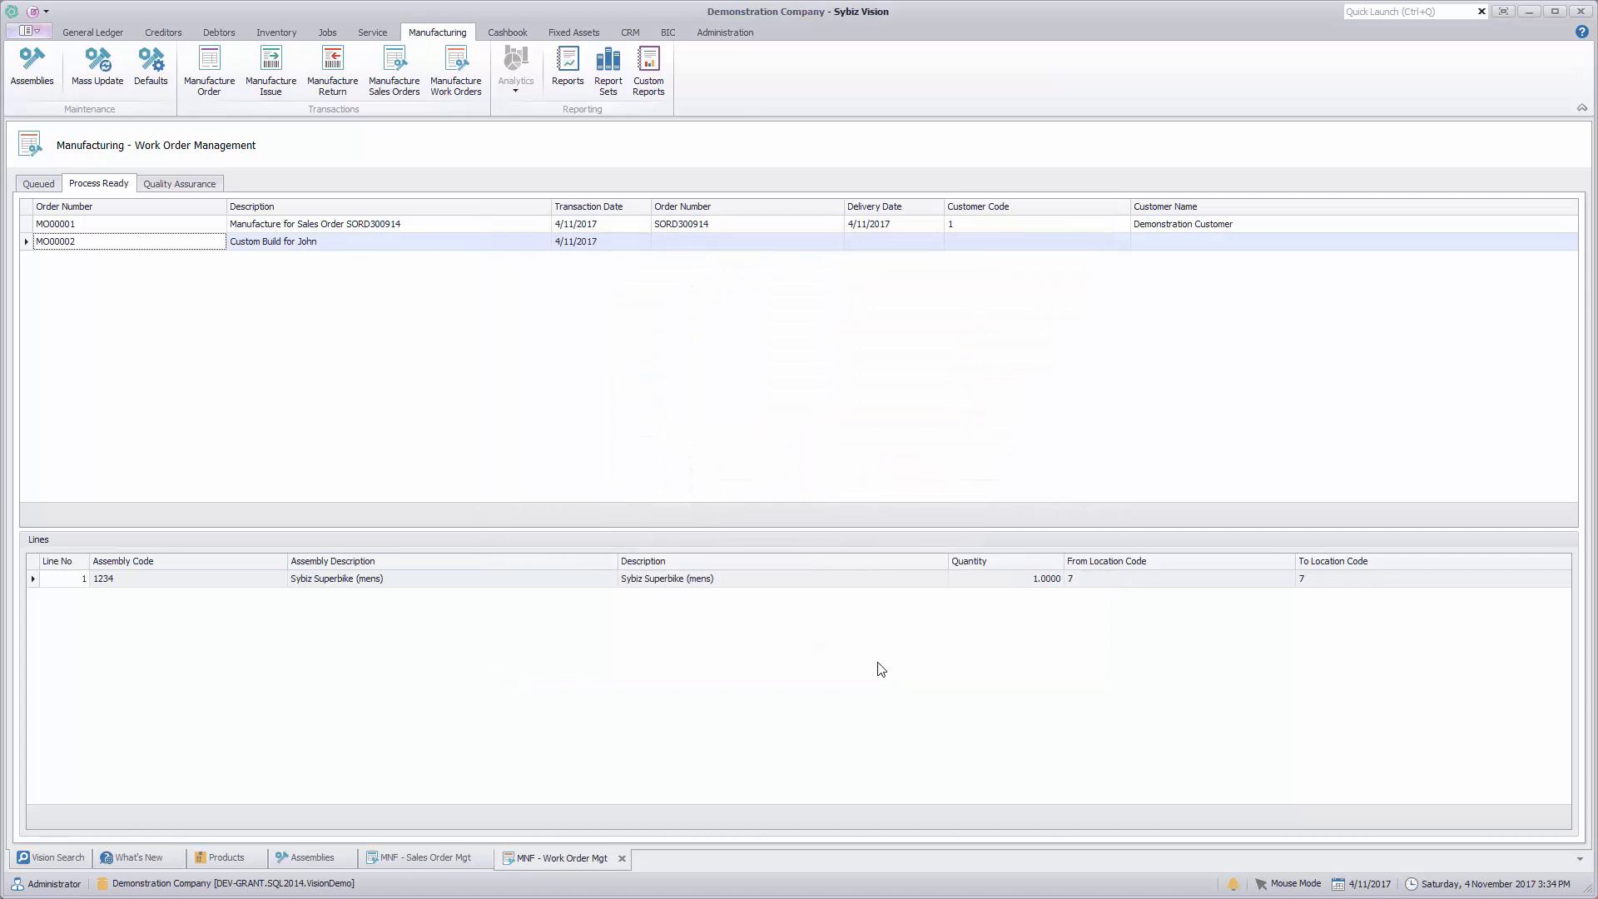
Step: Start processing the process-ready work order for 109 - Kit and generate its manufacture issue materials to recipe
right_click(161, 230)
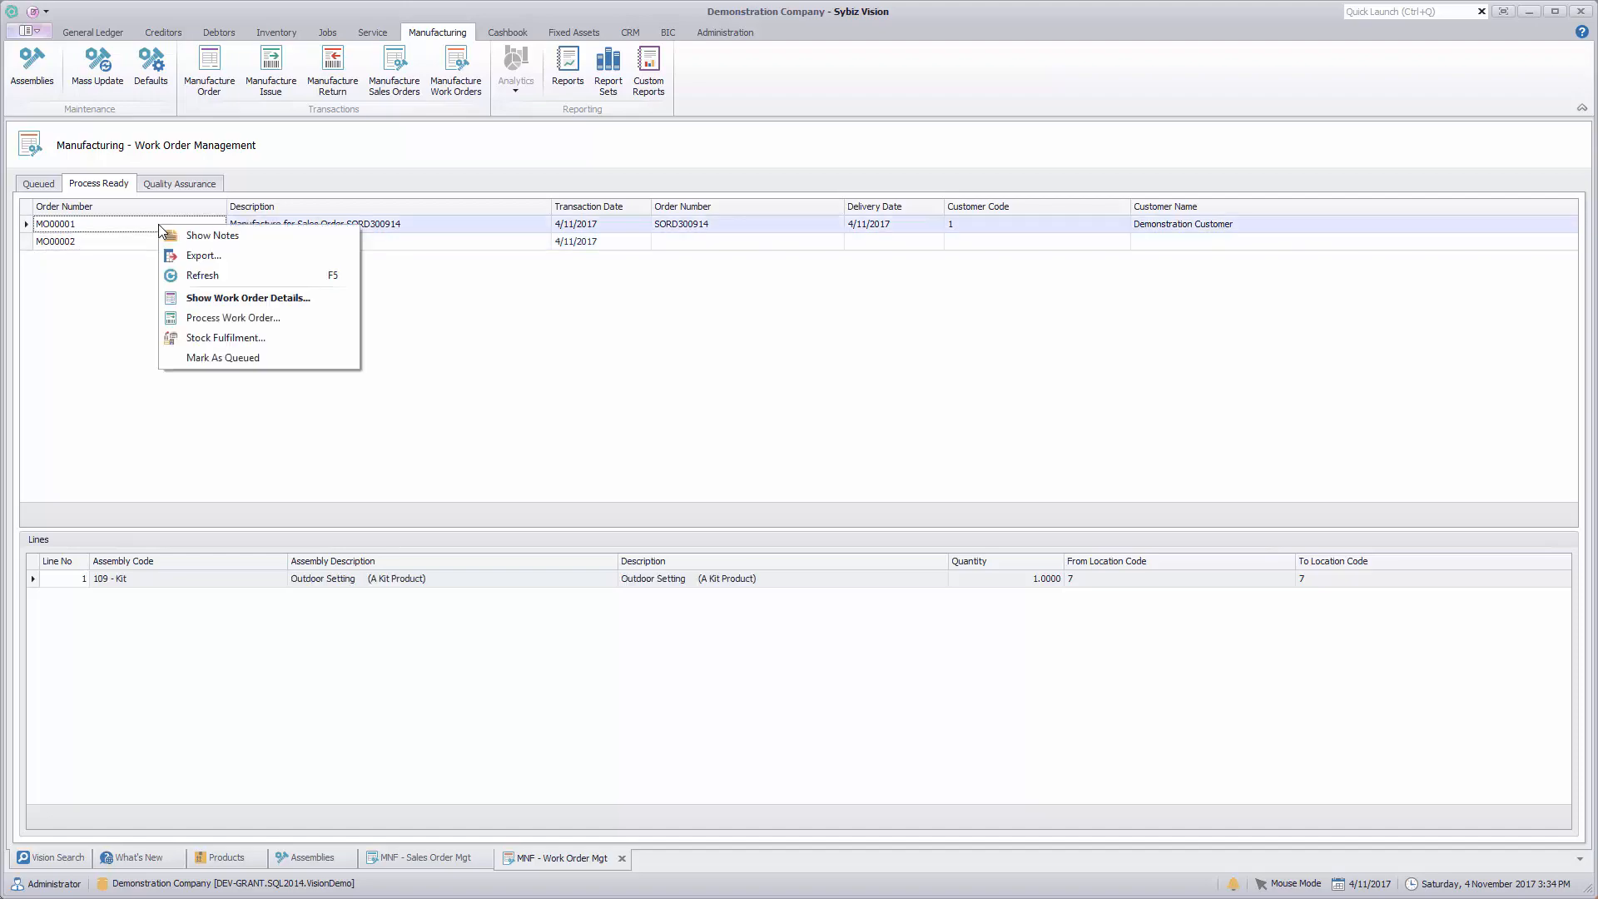
left_click(200, 322)
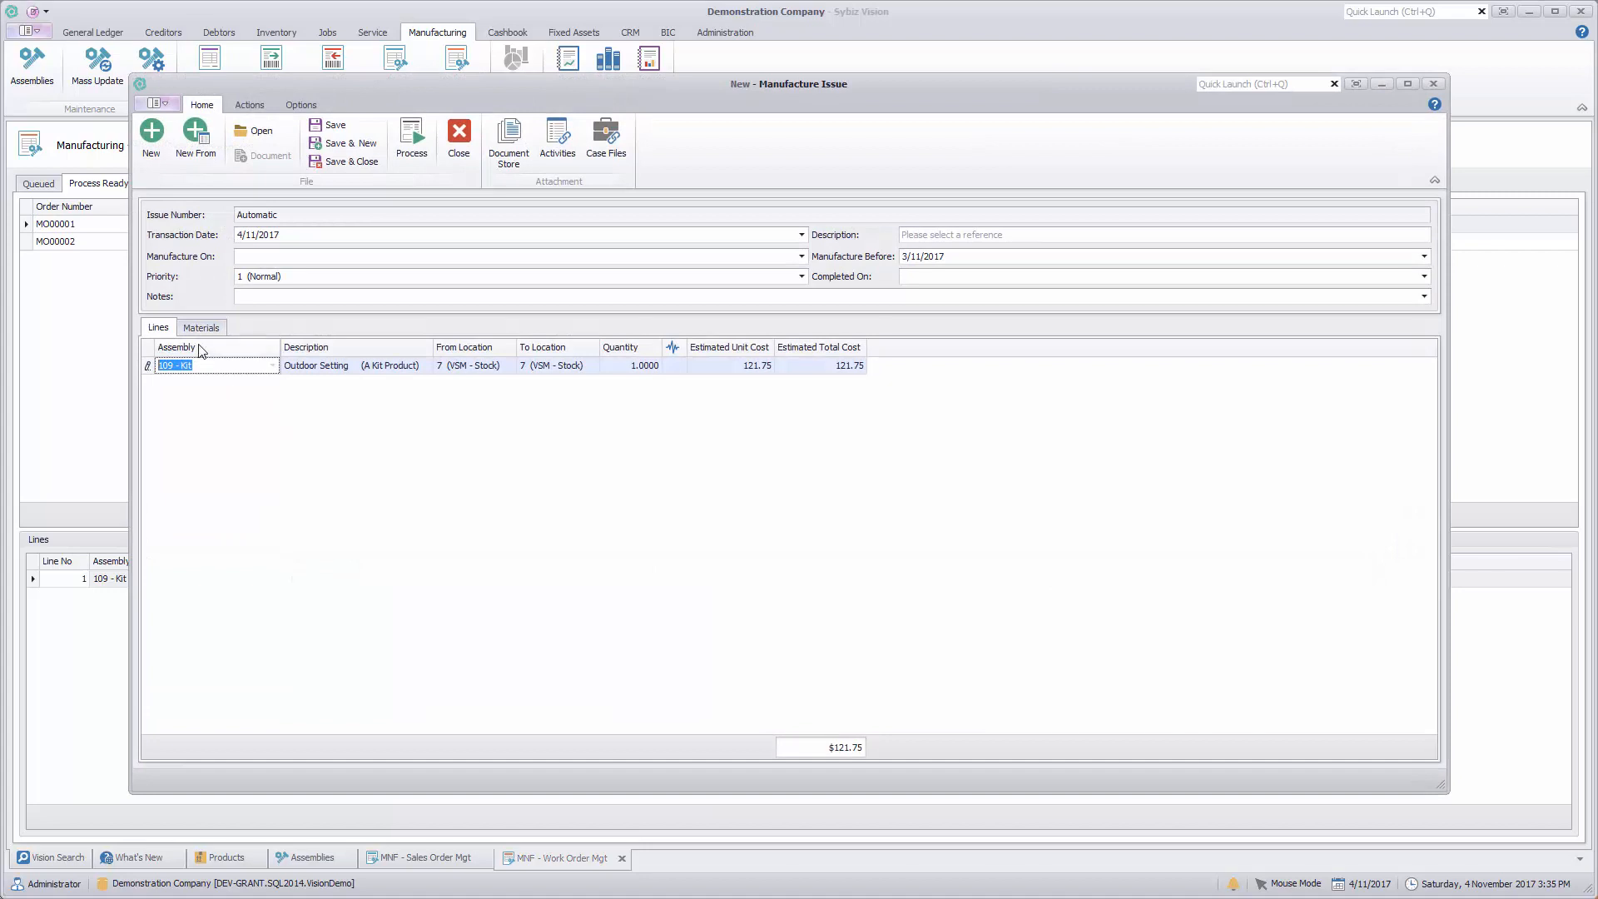
left_click_drag(851, 91, 885, 77)
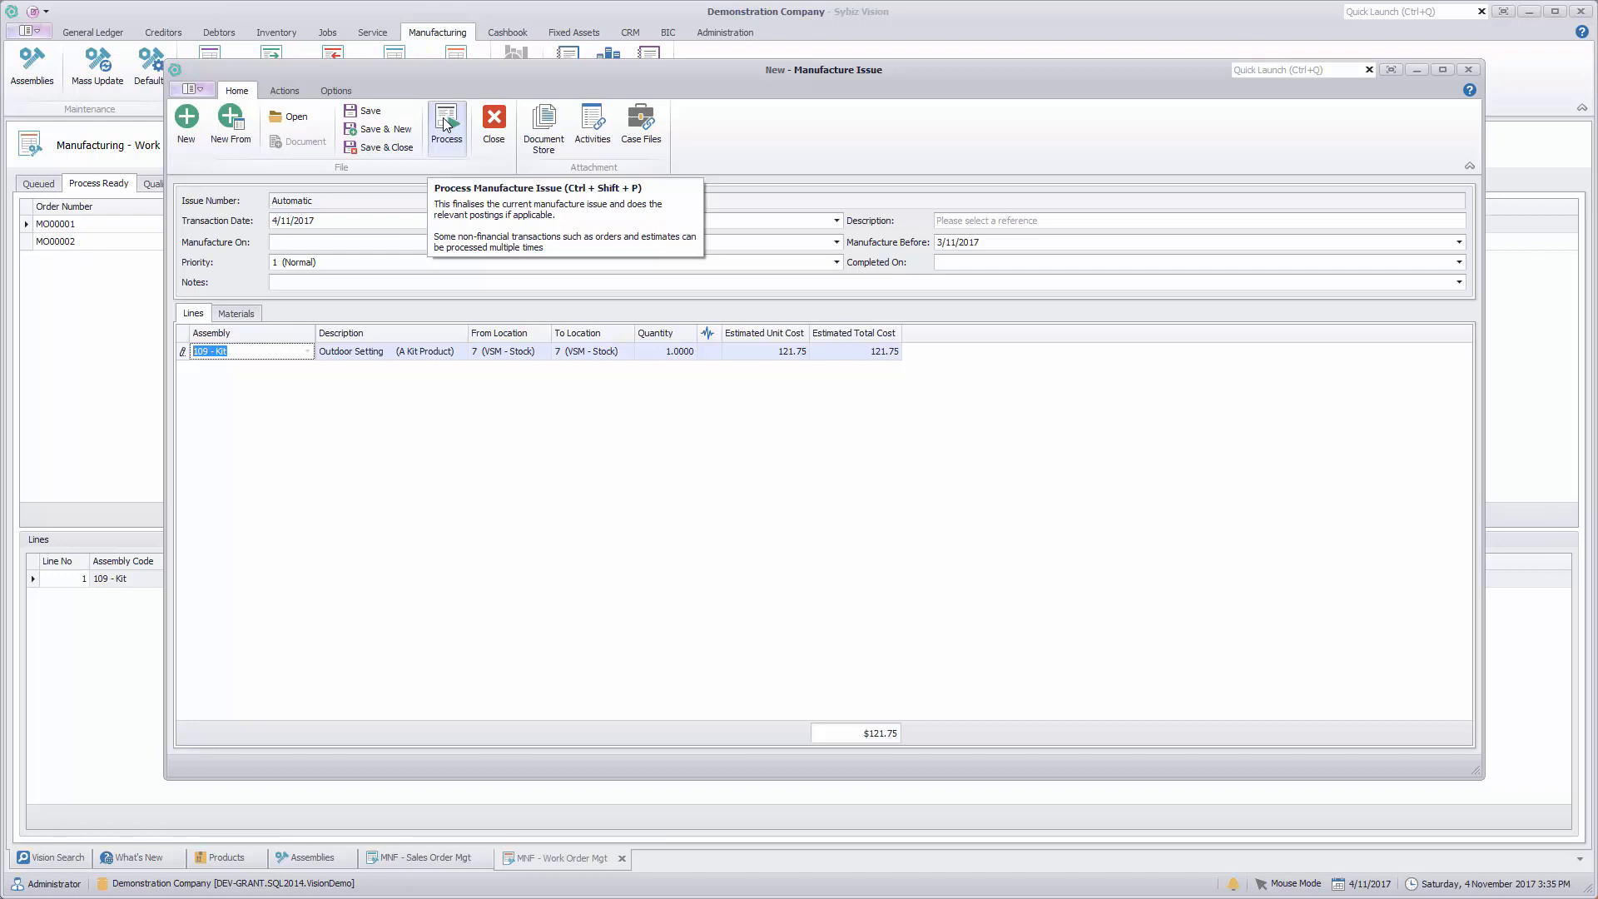
left_click(235, 313)
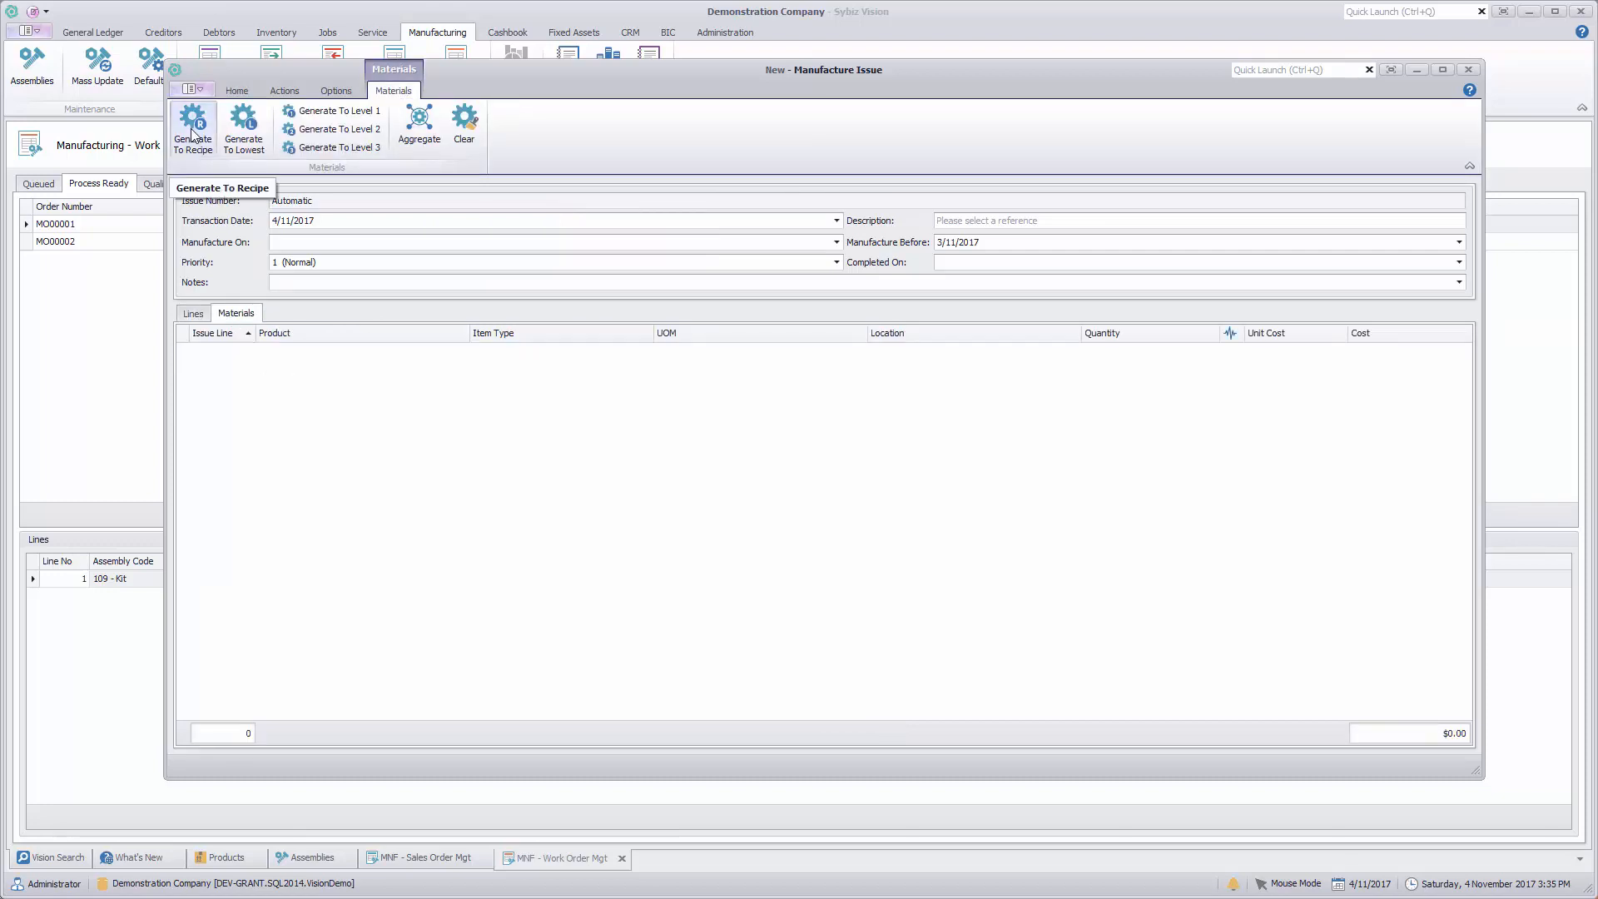
left_click(192, 133)
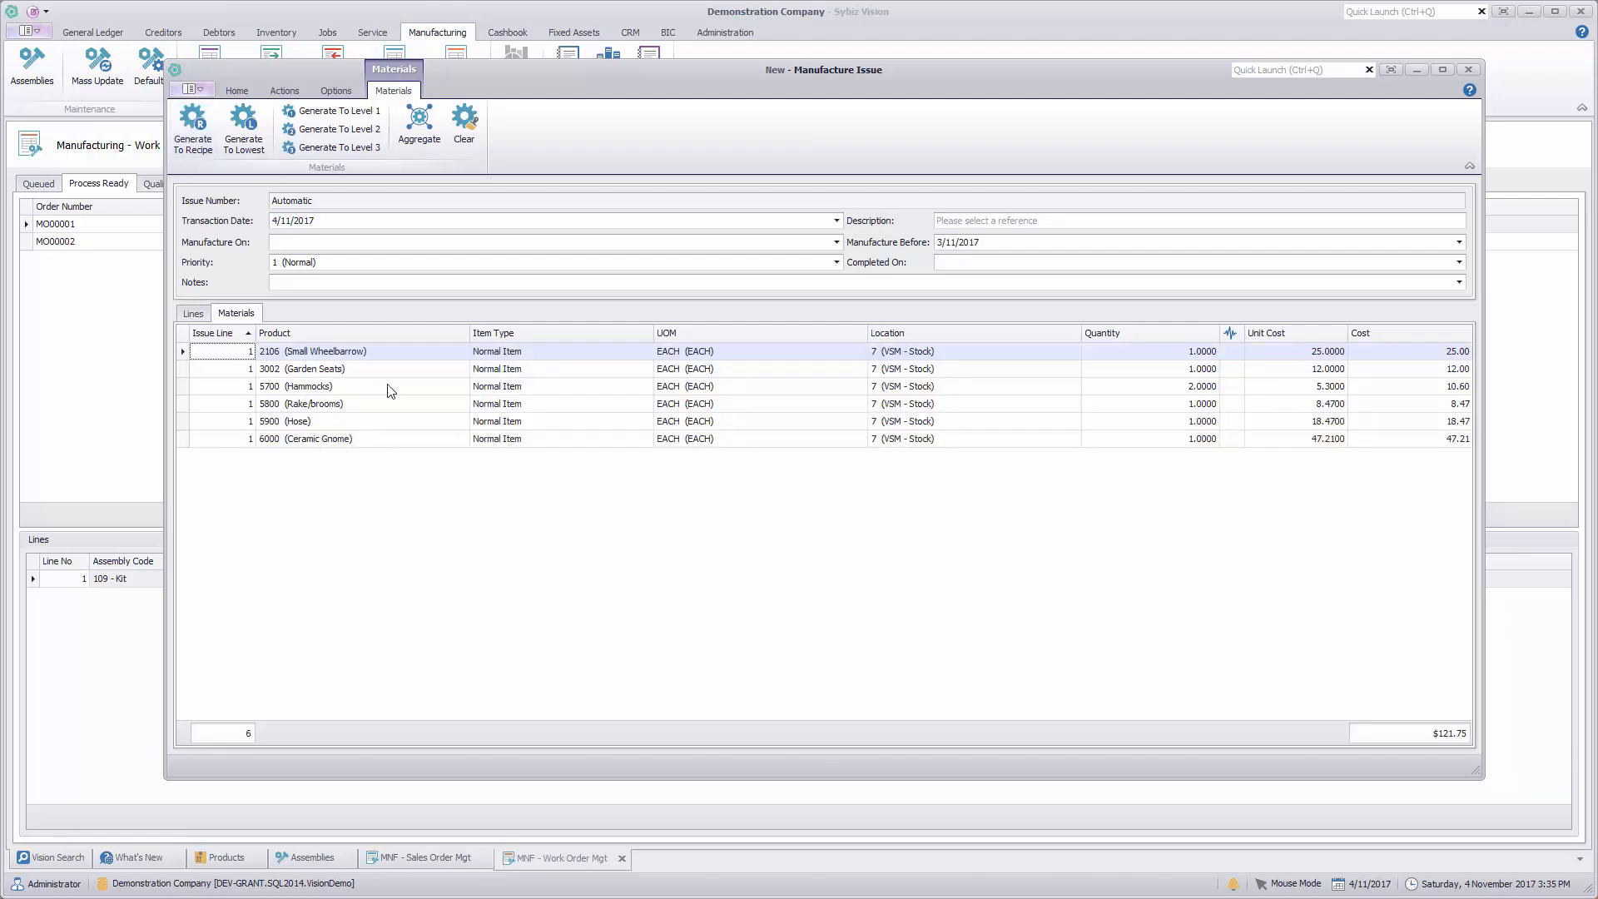
Step: Examine the product choices for the Hose material and the line actions available for the Small Wheelbarrow material
left_click(456, 422)
left_click(449, 422)
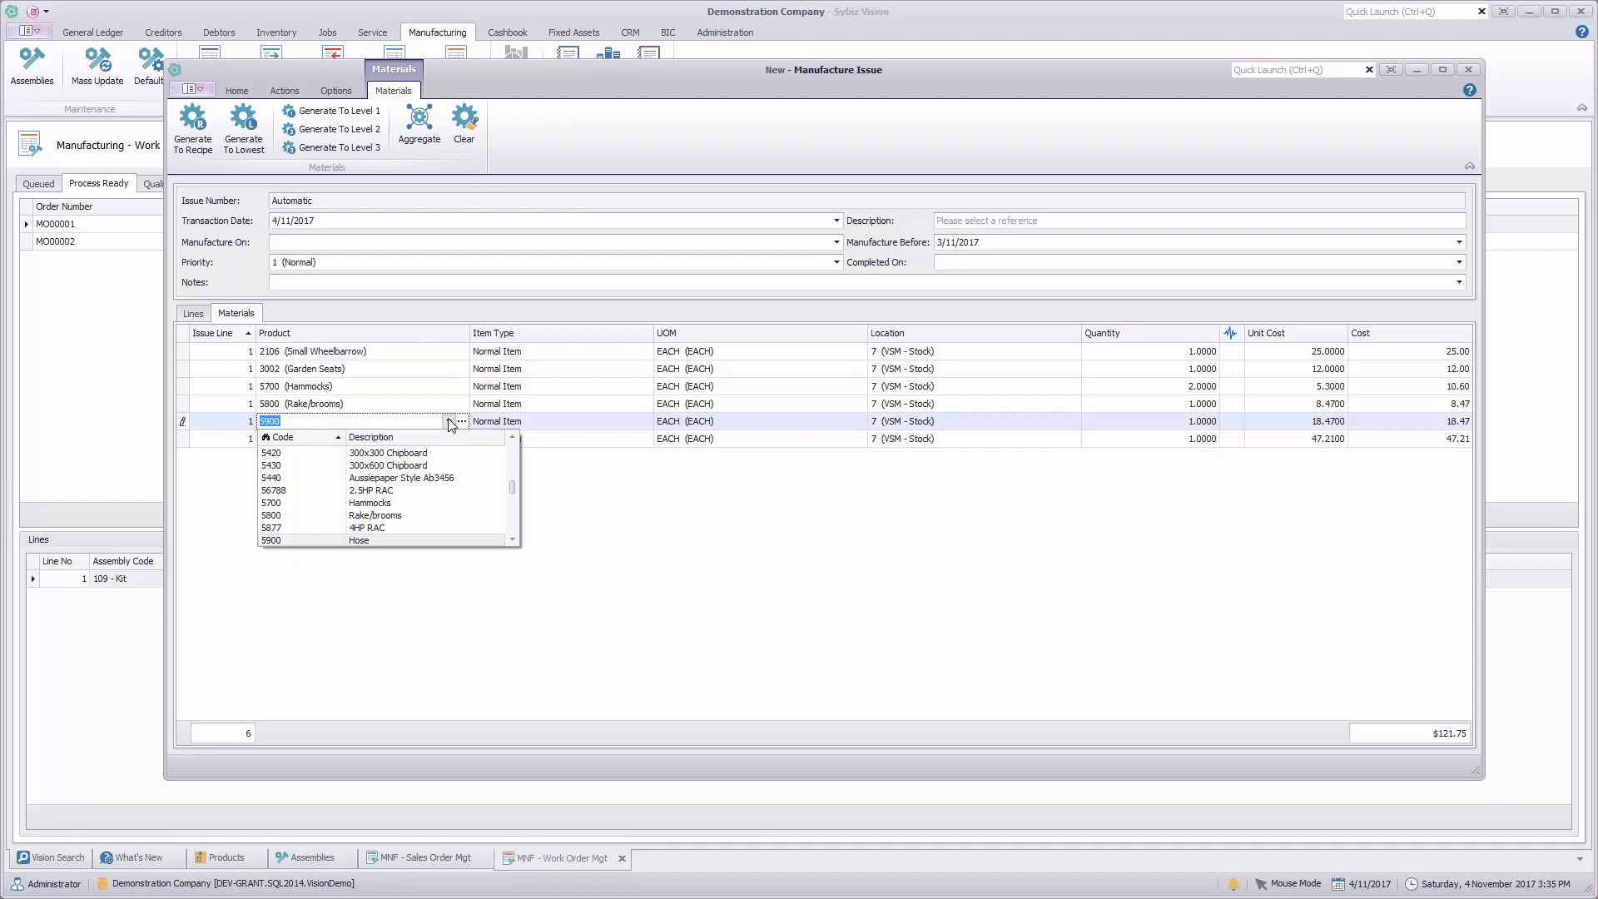
left_click(450, 422)
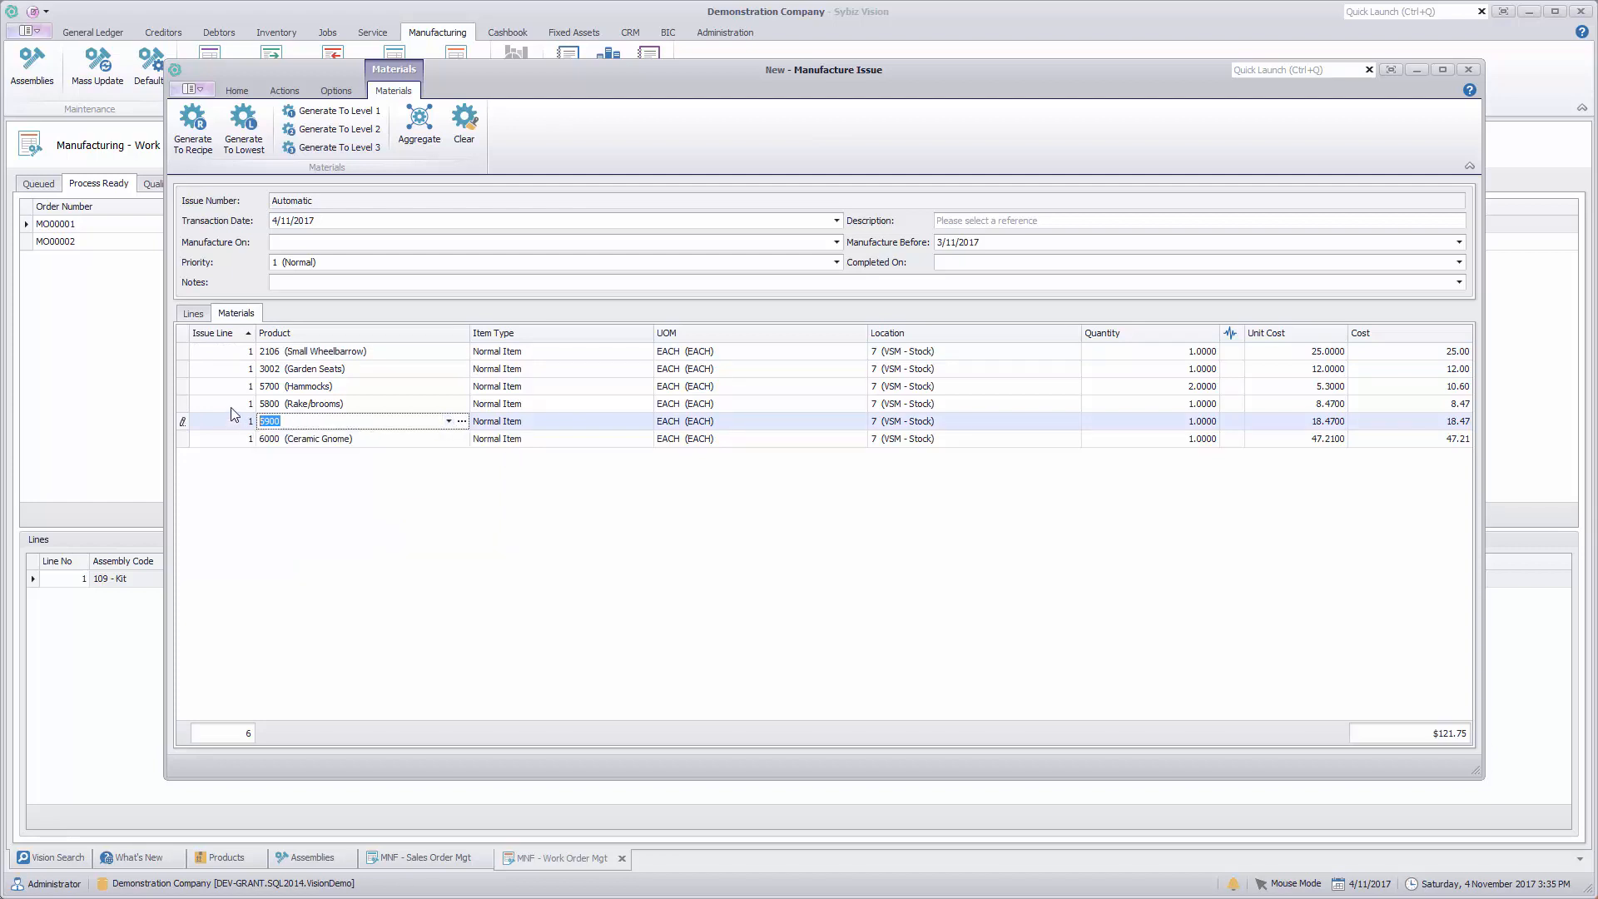
left_click(454, 531)
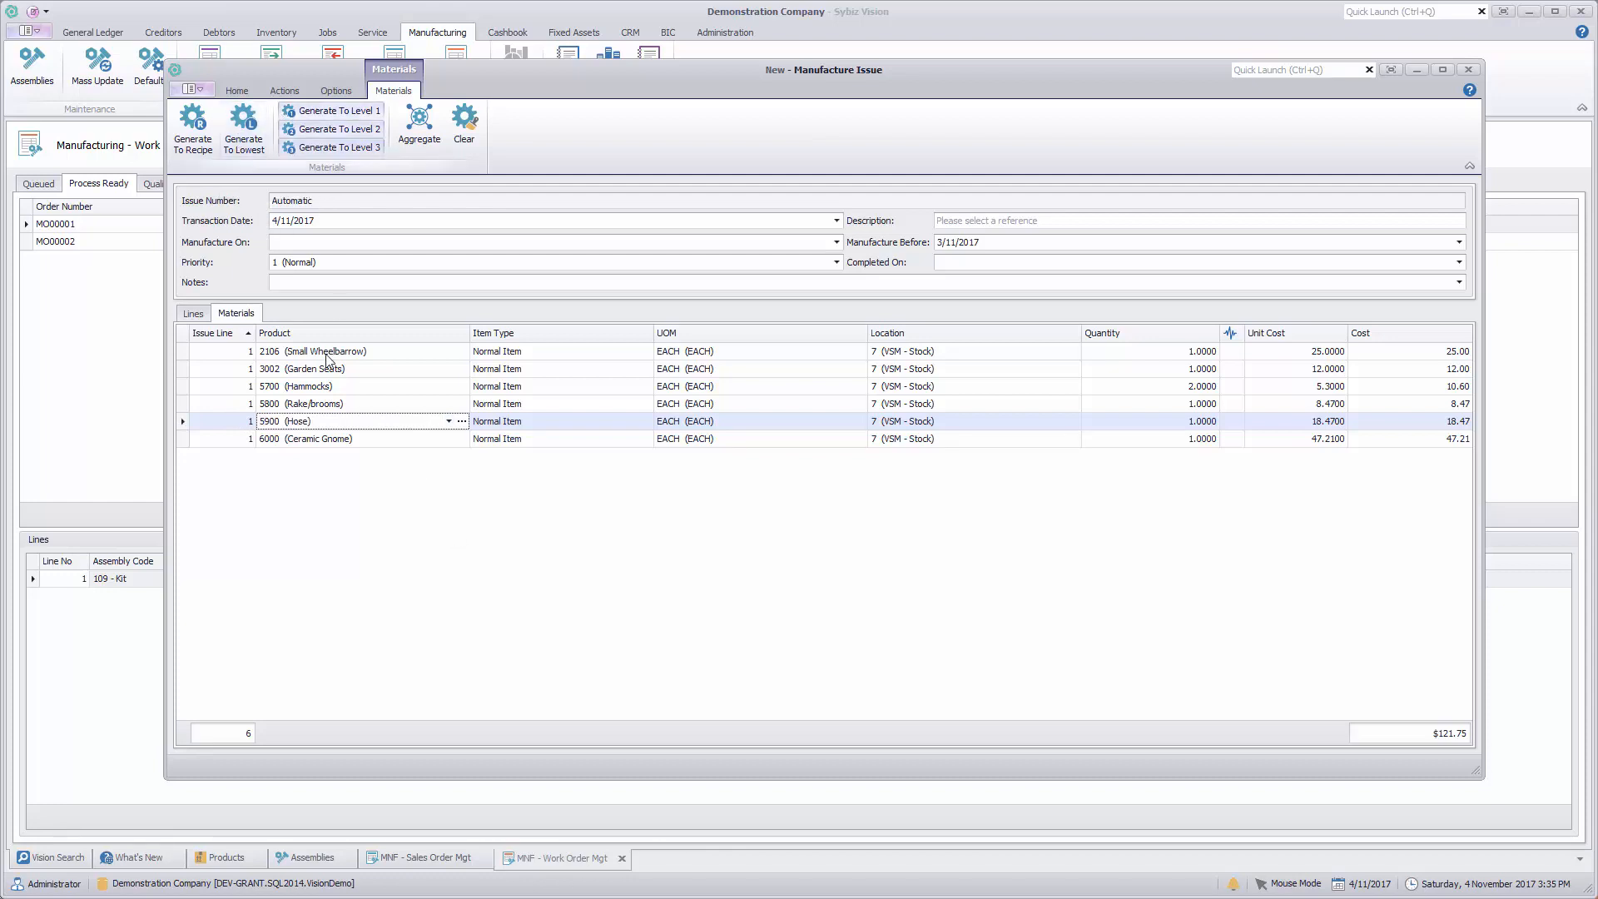
right_click(292, 354)
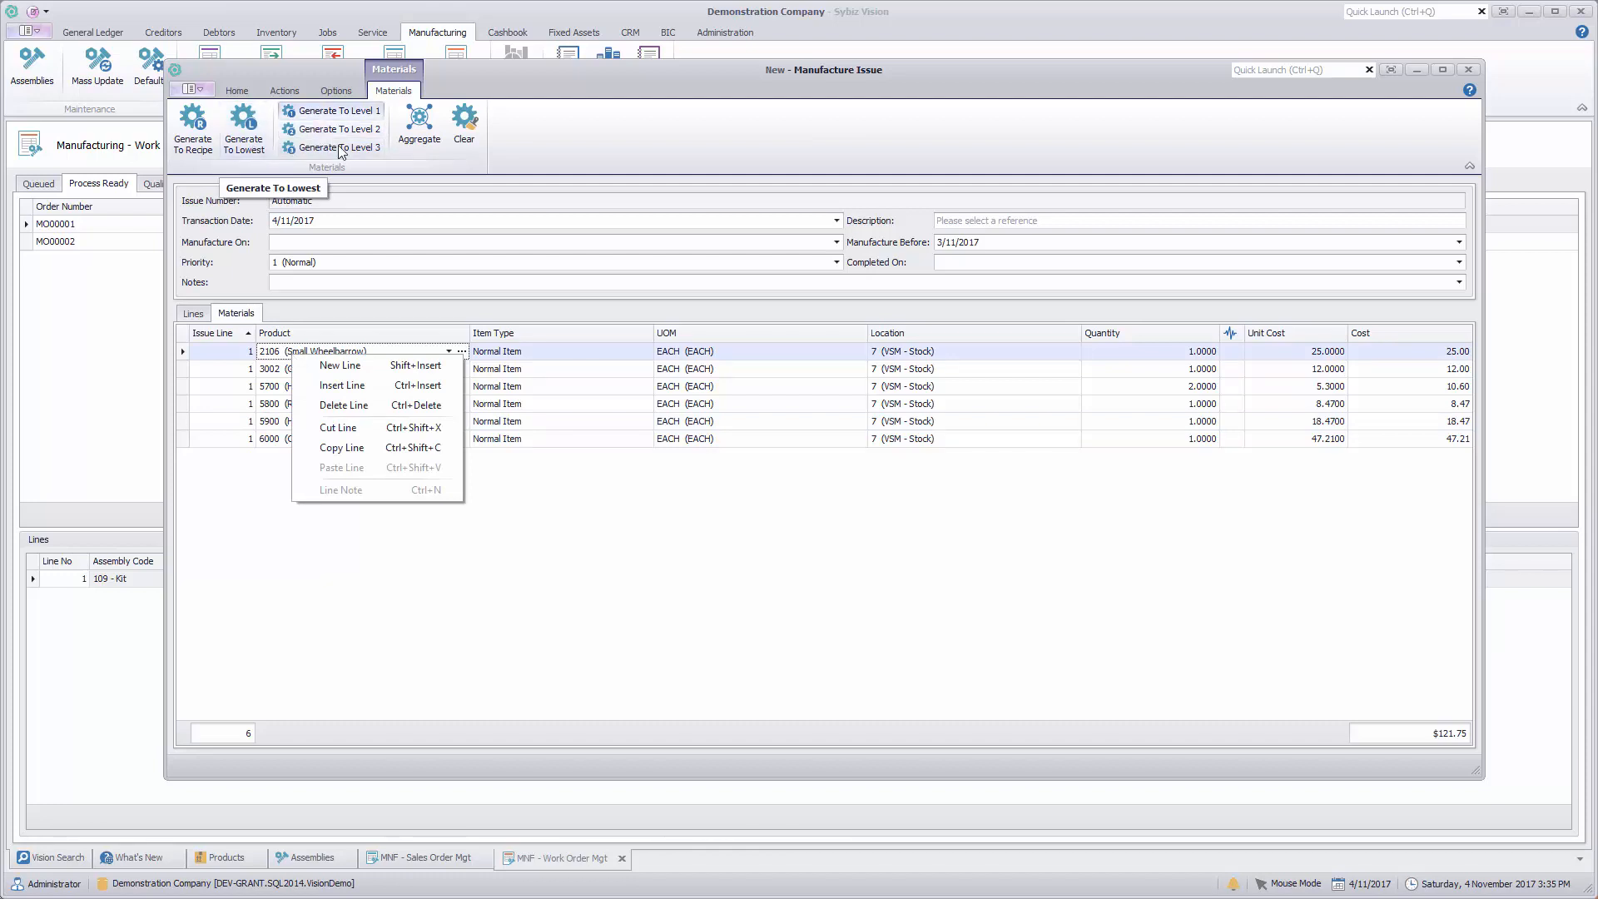
left_click(612, 577)
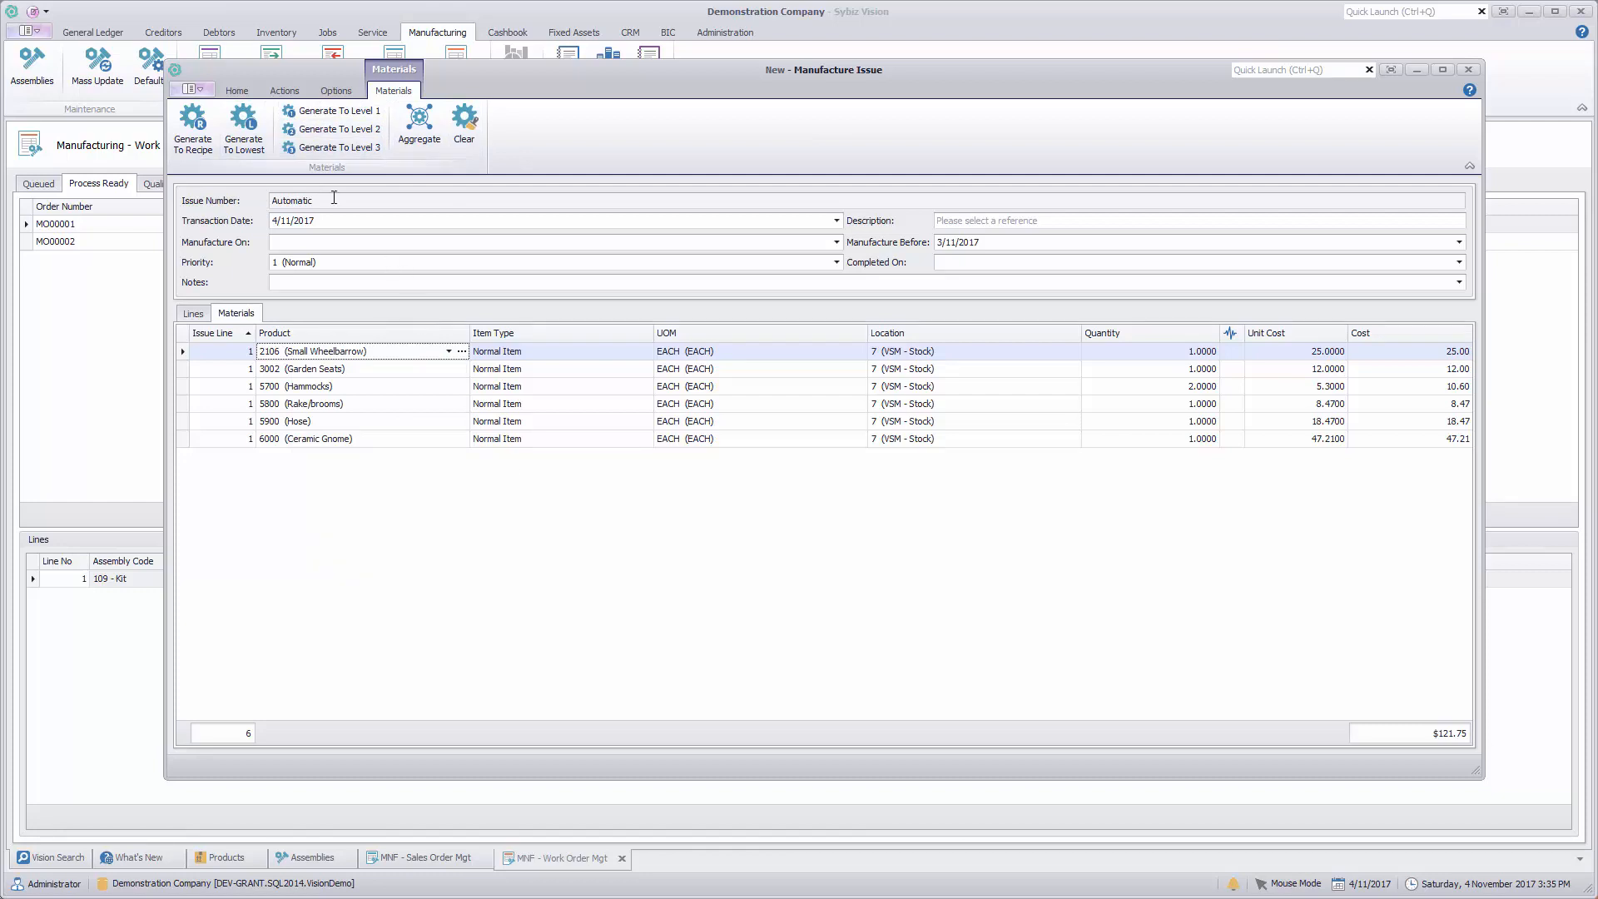
Step: Process the manufacture issue for 109 - Kit and mark its work order in Quality Assurance as complete
left_click(237, 91)
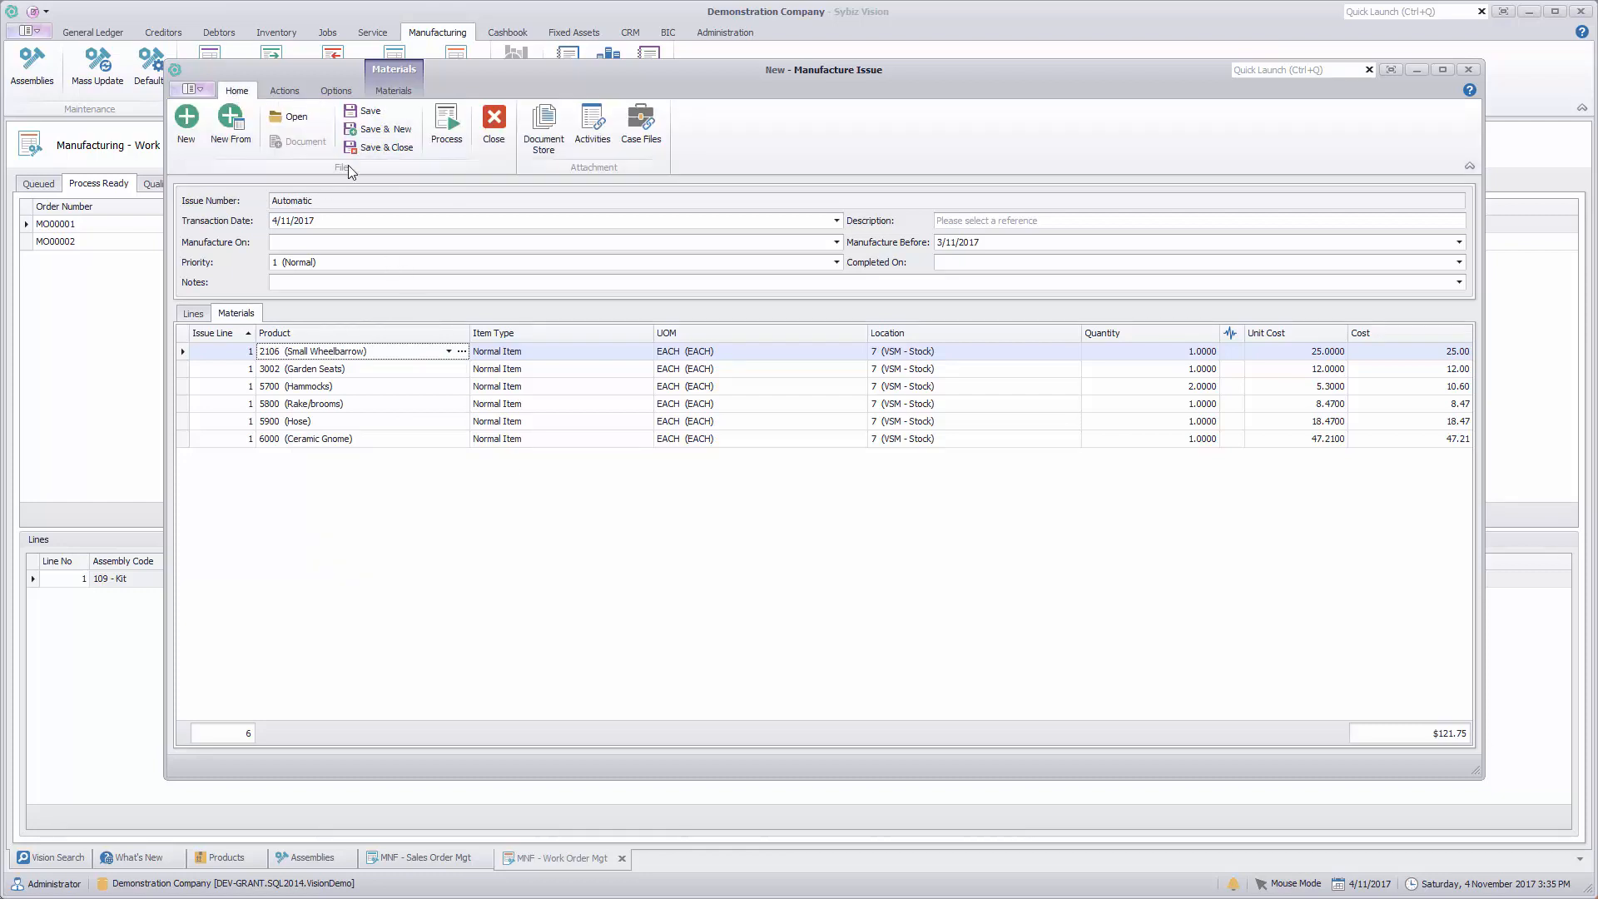
left_click(450, 133)
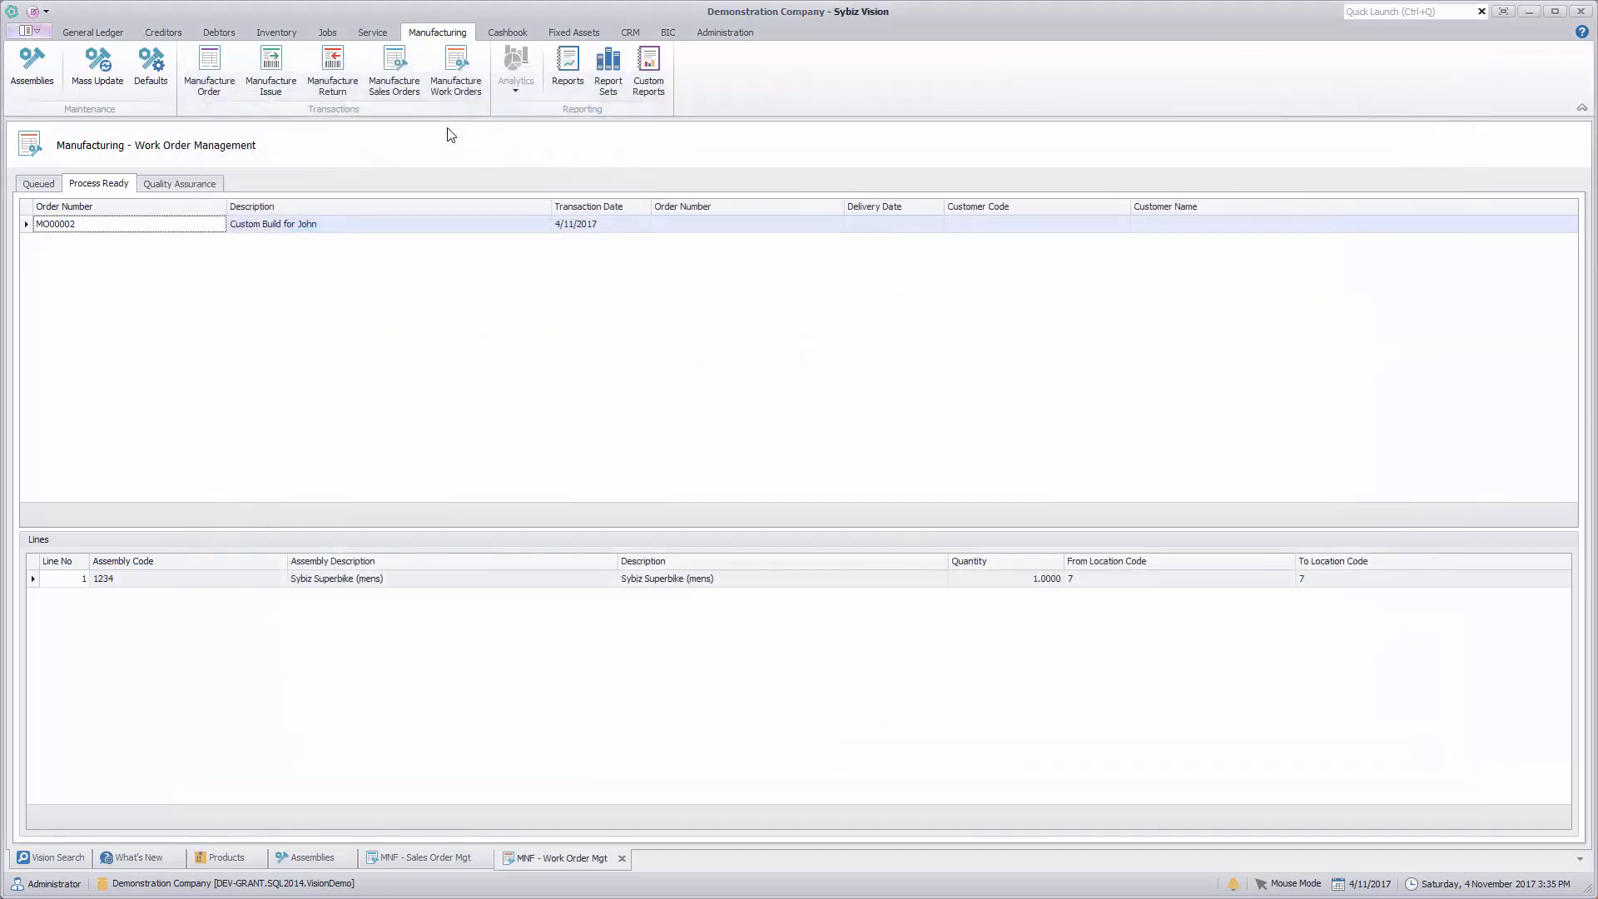
left_click(170, 185)
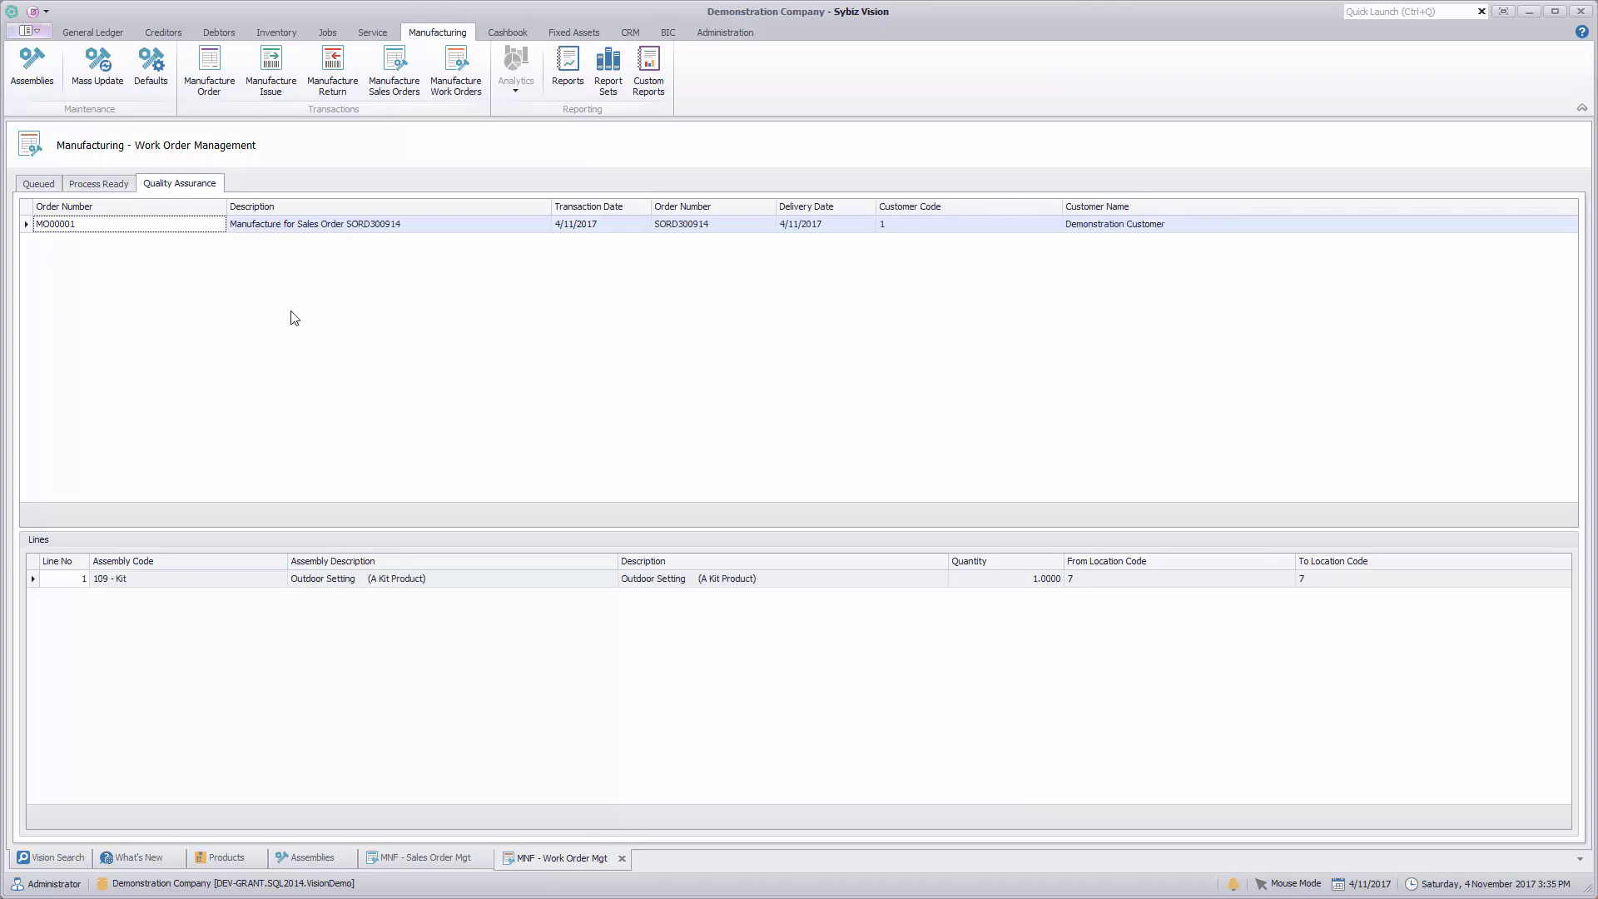
right_click(186, 232)
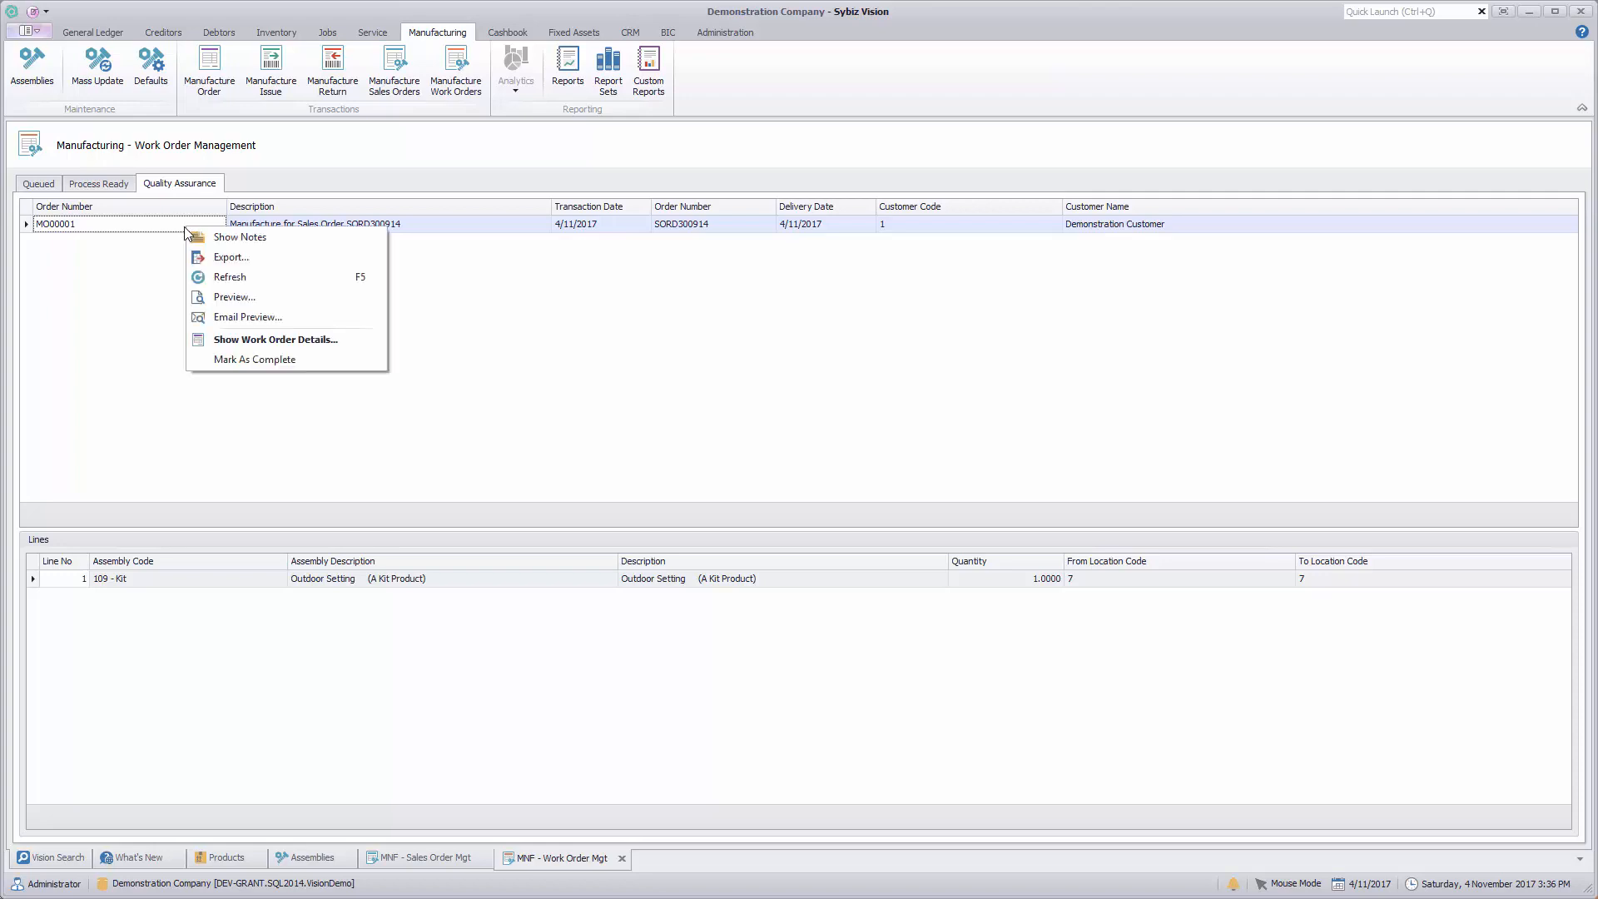
left_click(242, 357)
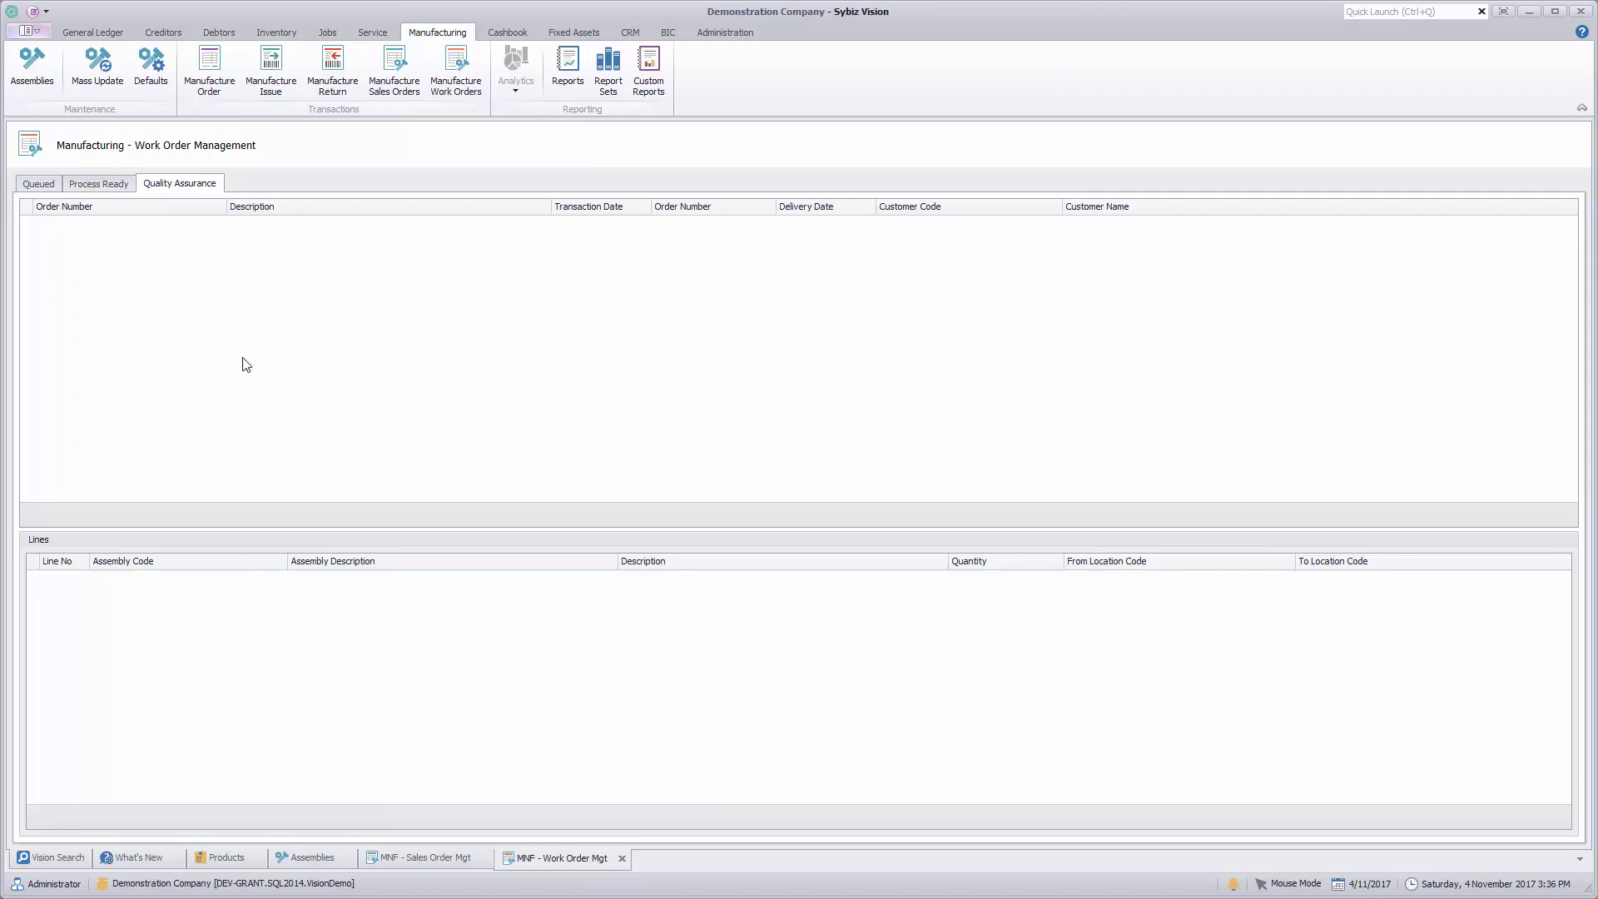
Step: Create a sales invoice from the completed 109 - Kit sales order awaiting fulfilment and check the line's materials grid
left_click(426, 860)
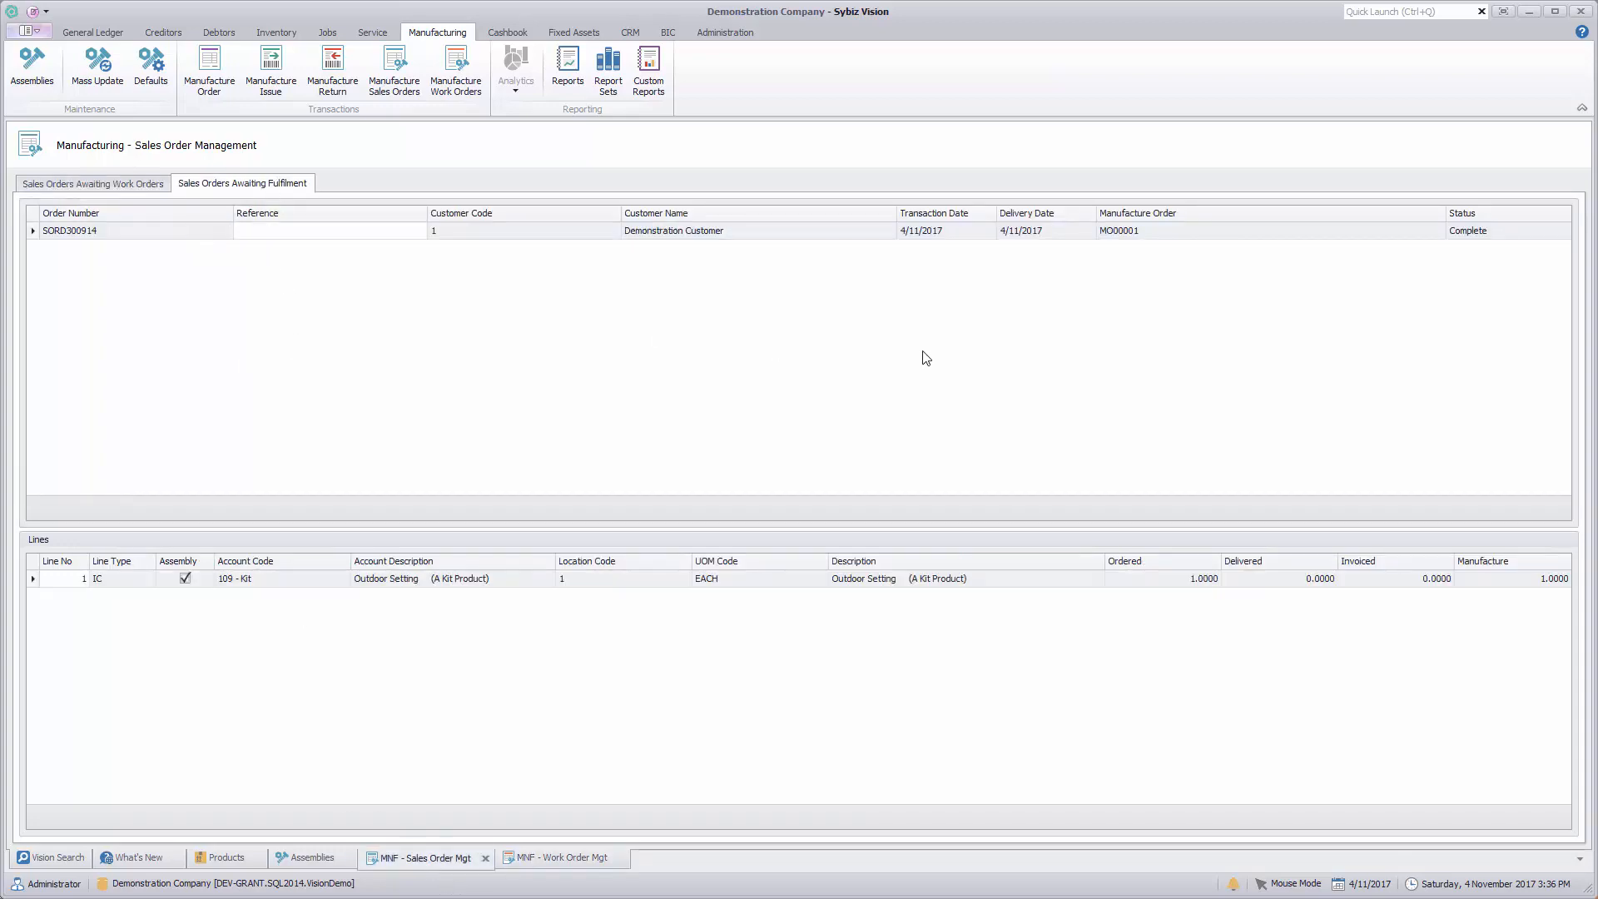
right_click(1137, 237)
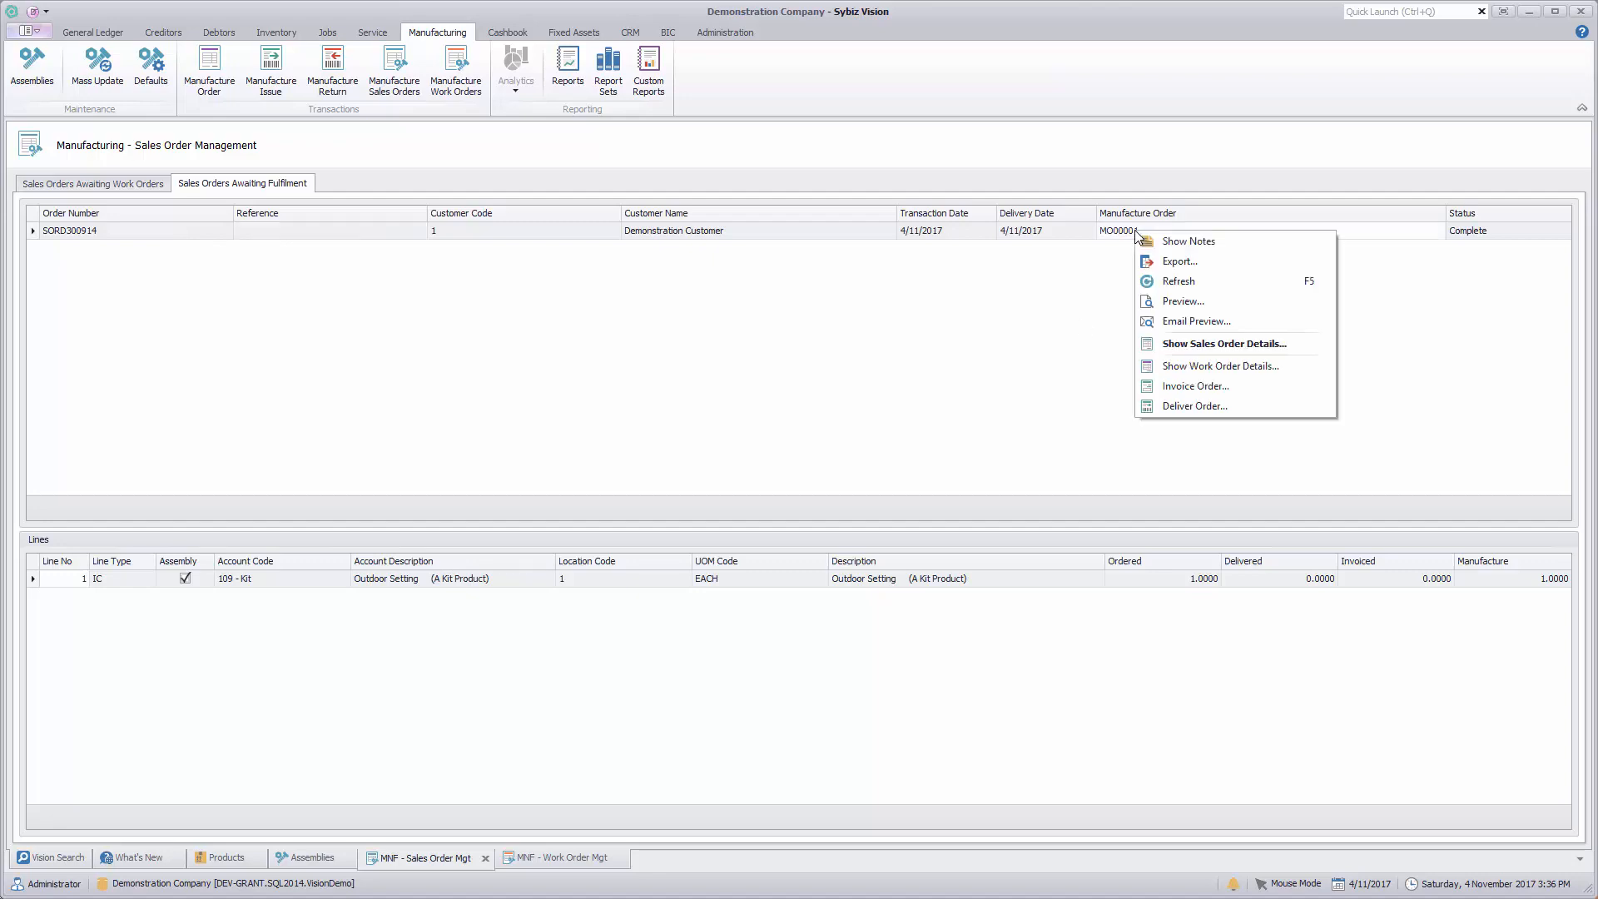
left_click(1200, 388)
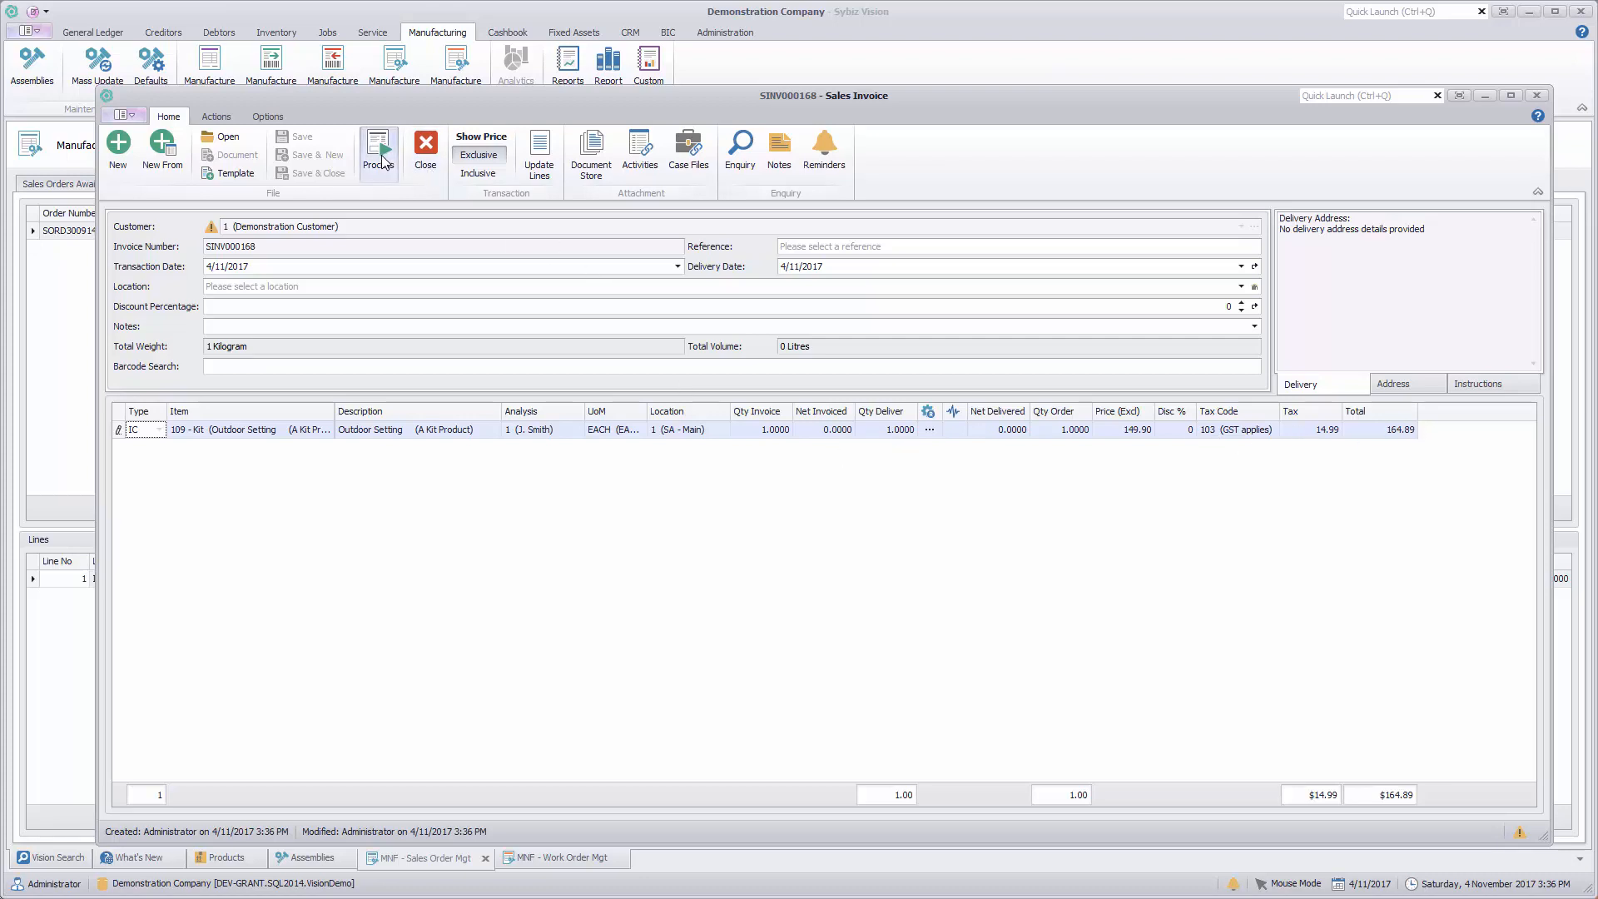
left_click(929, 431)
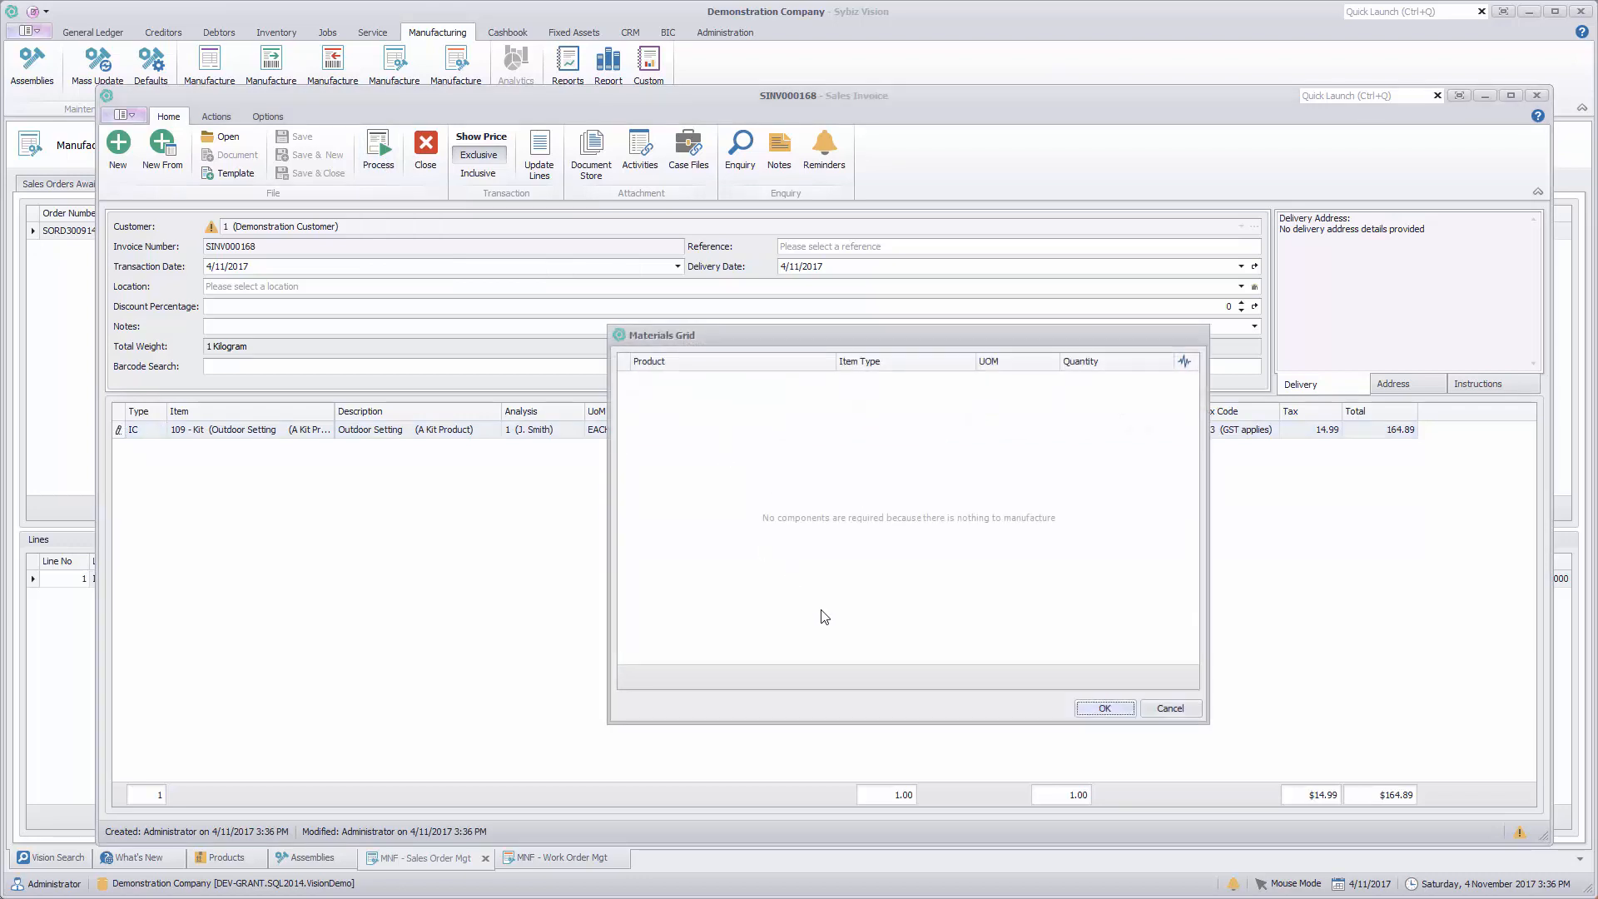
left_click(1173, 712)
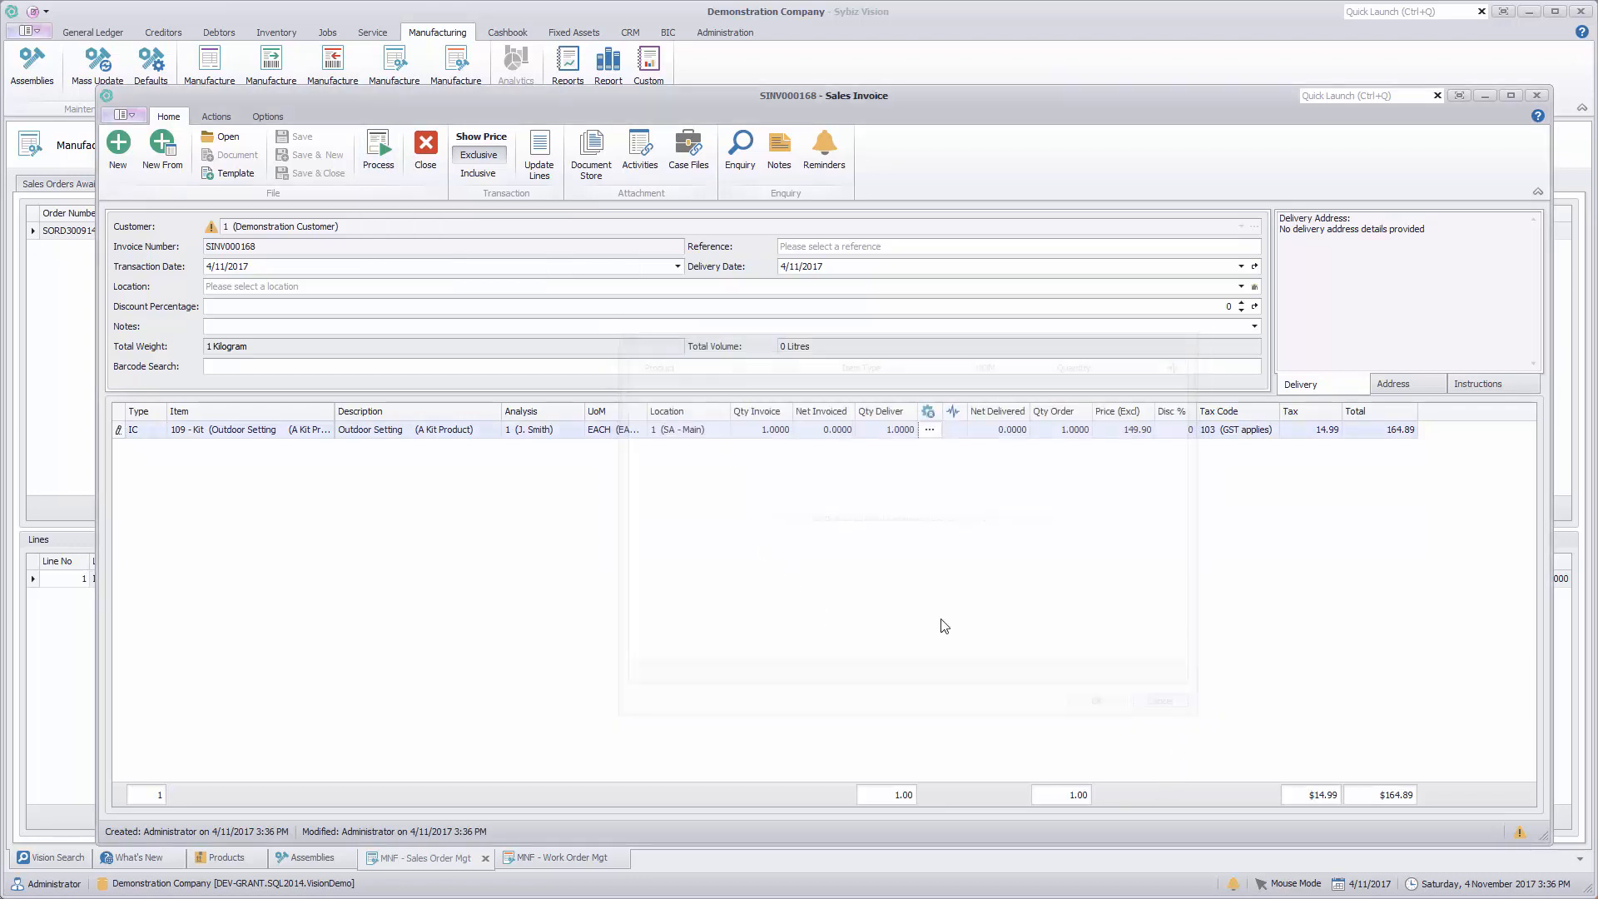
Step: Process the sales invoice for 109 - Kit, then close its print preview and general ledger postings
left_click(383, 154)
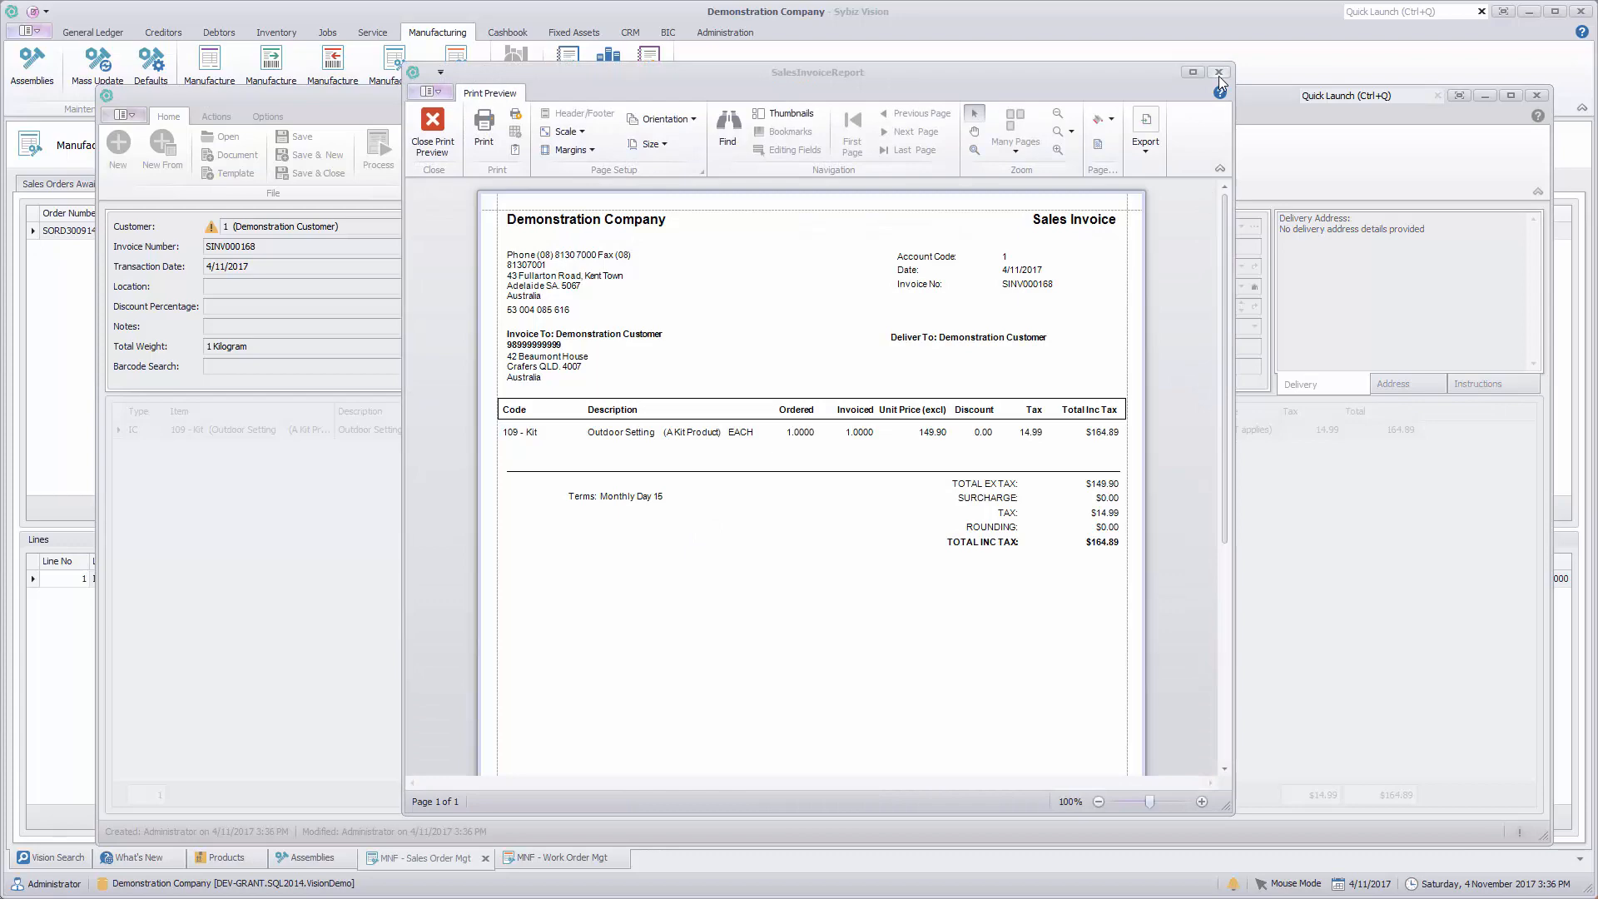
left_click(1219, 74)
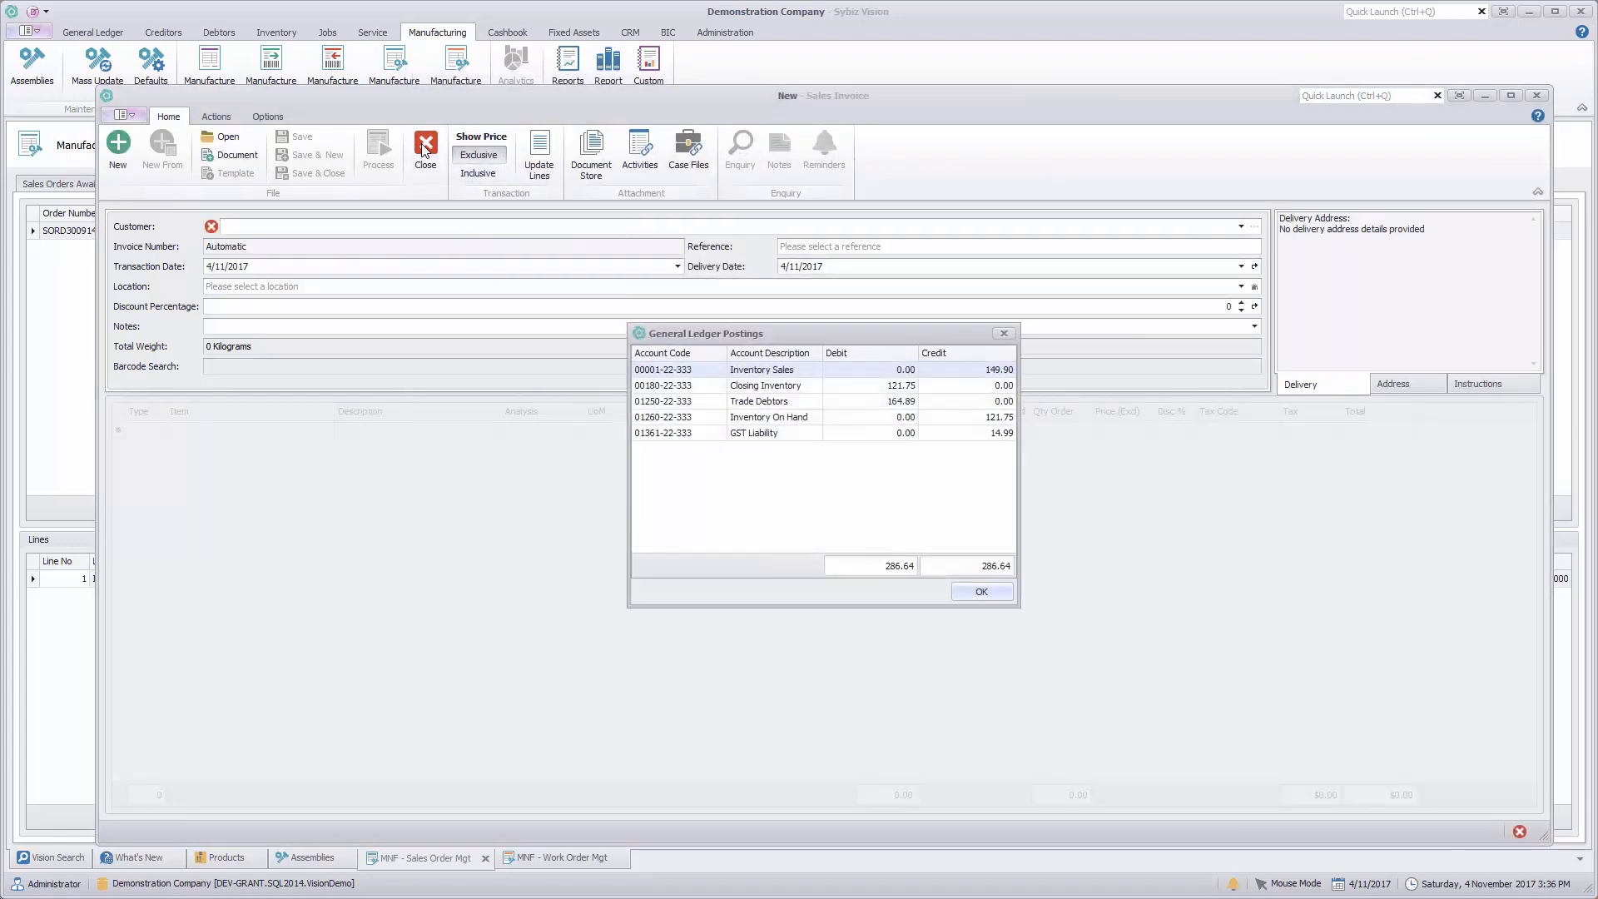
left_click(982, 592)
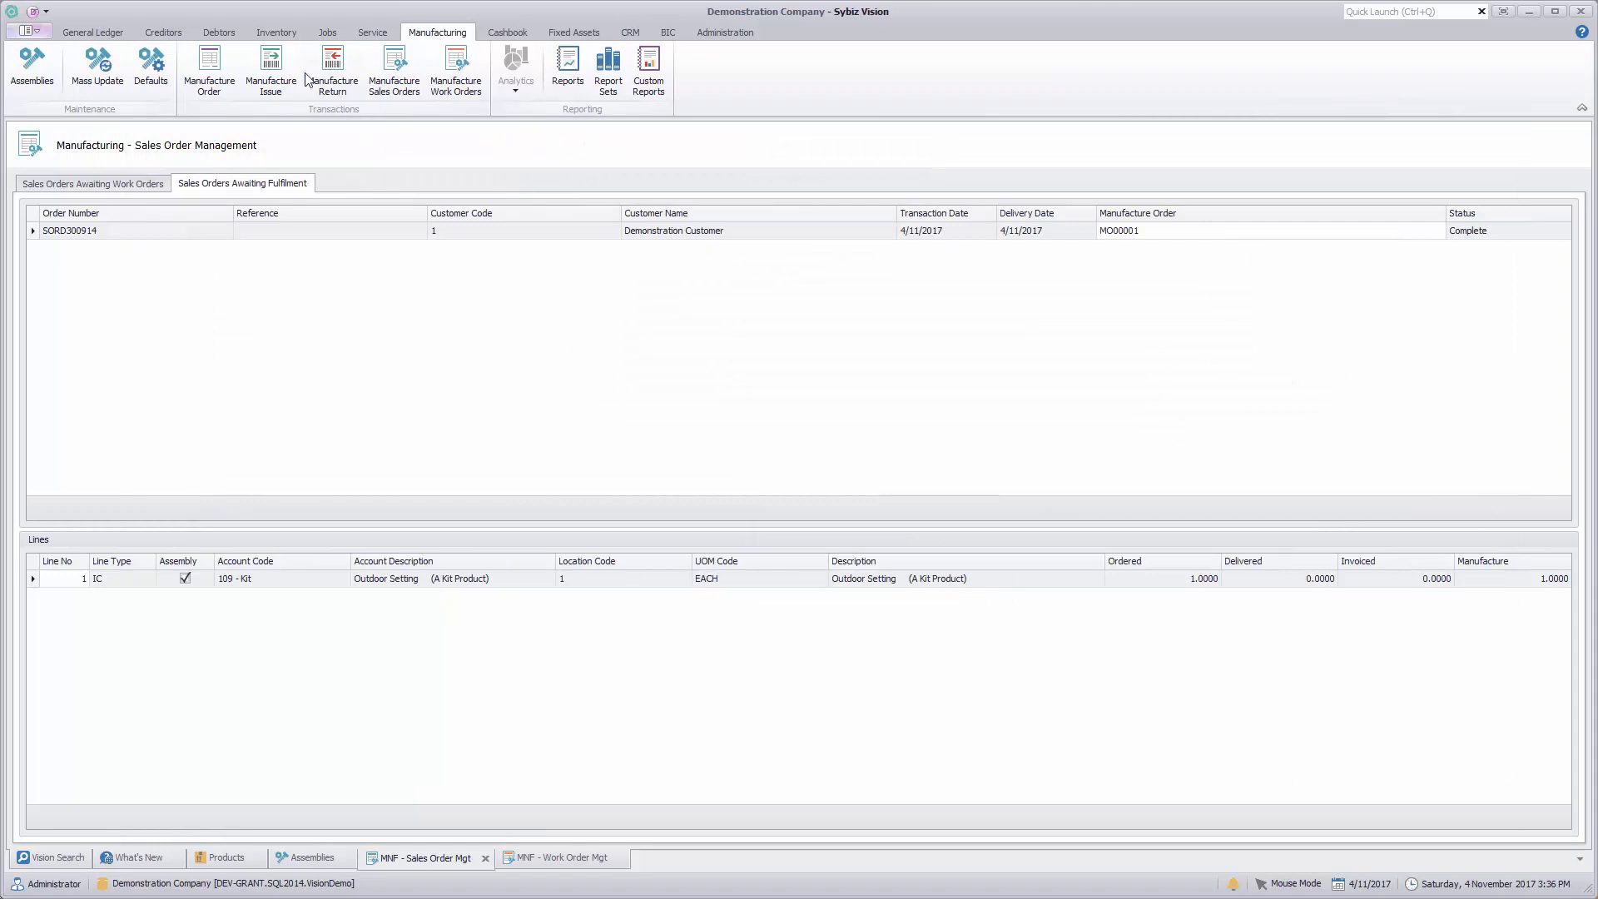
Step: Start a new manufacture issue and enter assembly 1234 (Sybiz Superbike (mens)) on its first line
left_click(271, 70)
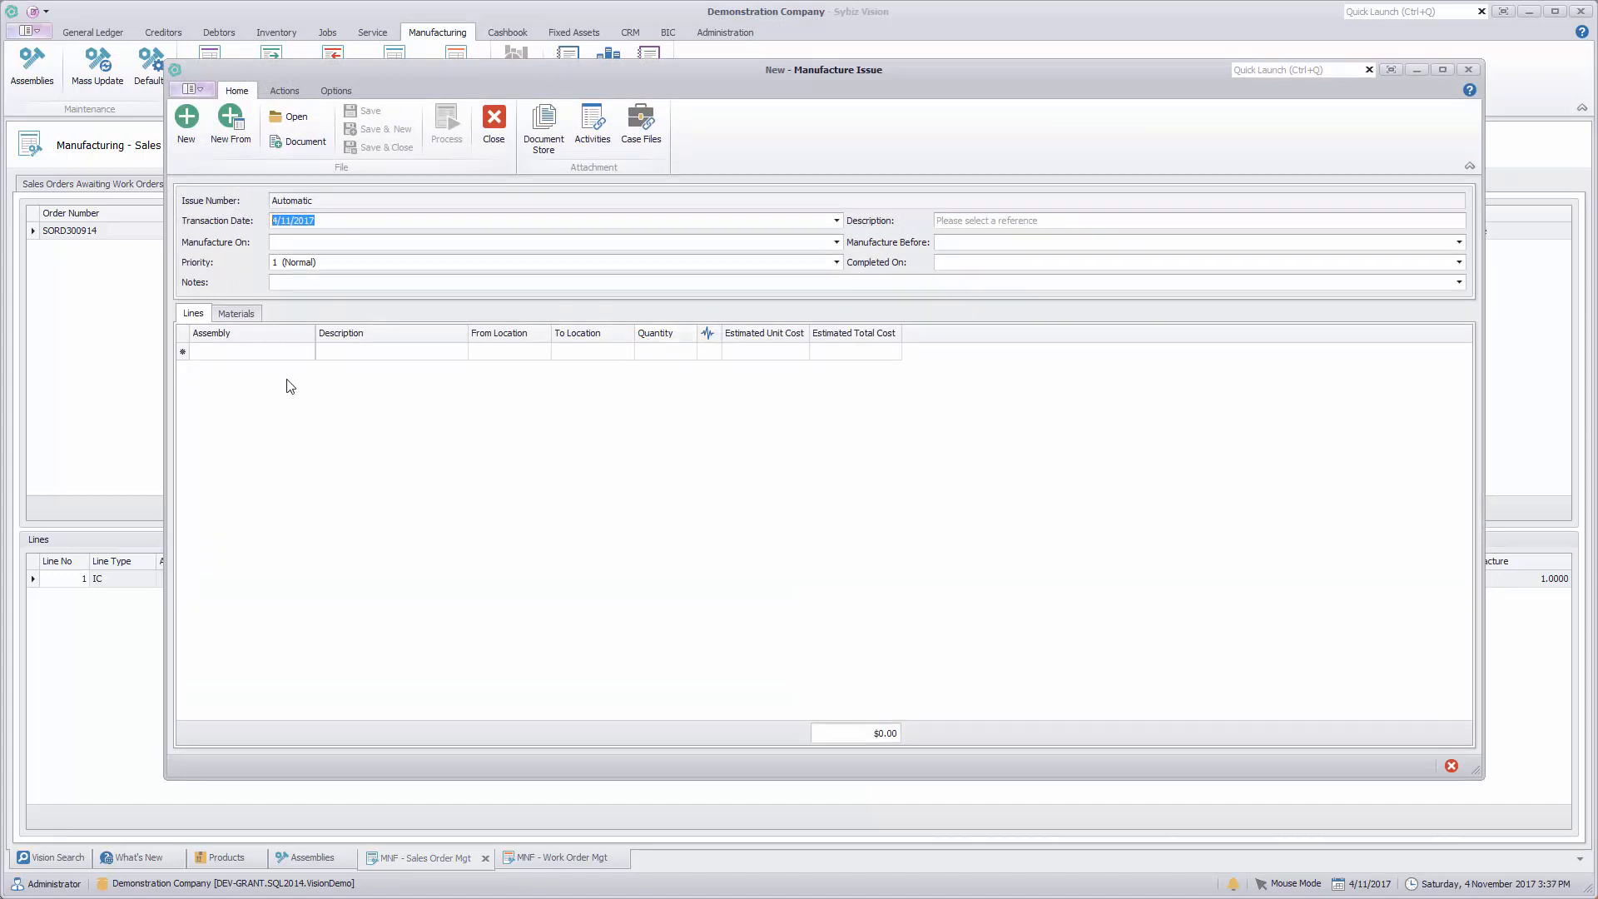
left_click(280, 350)
type("1234")
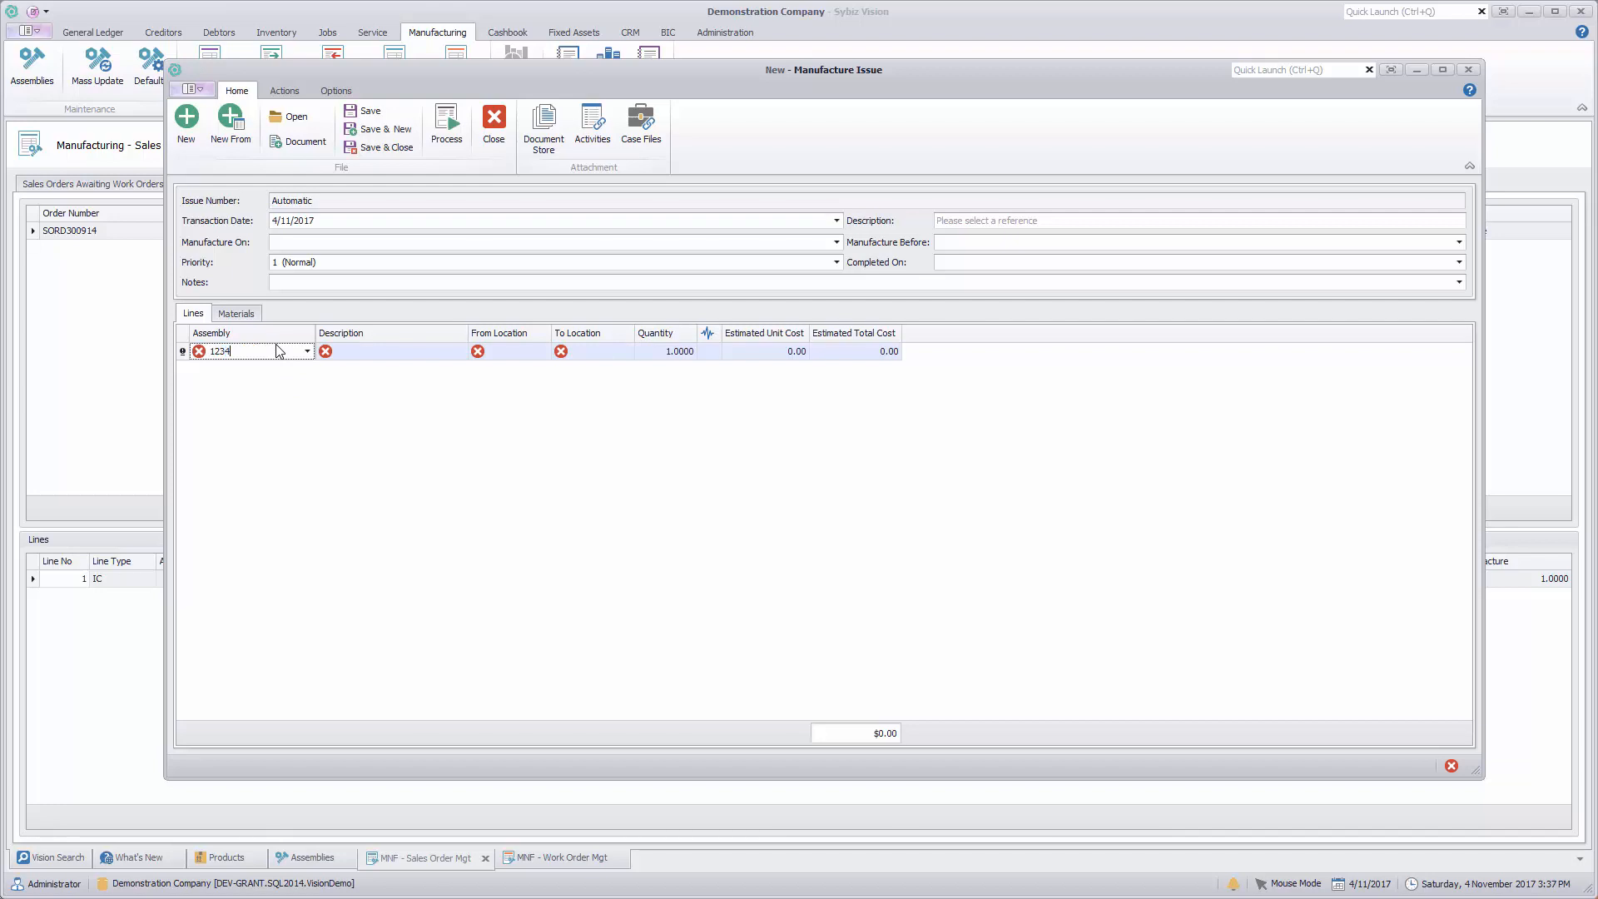
key("Tab")
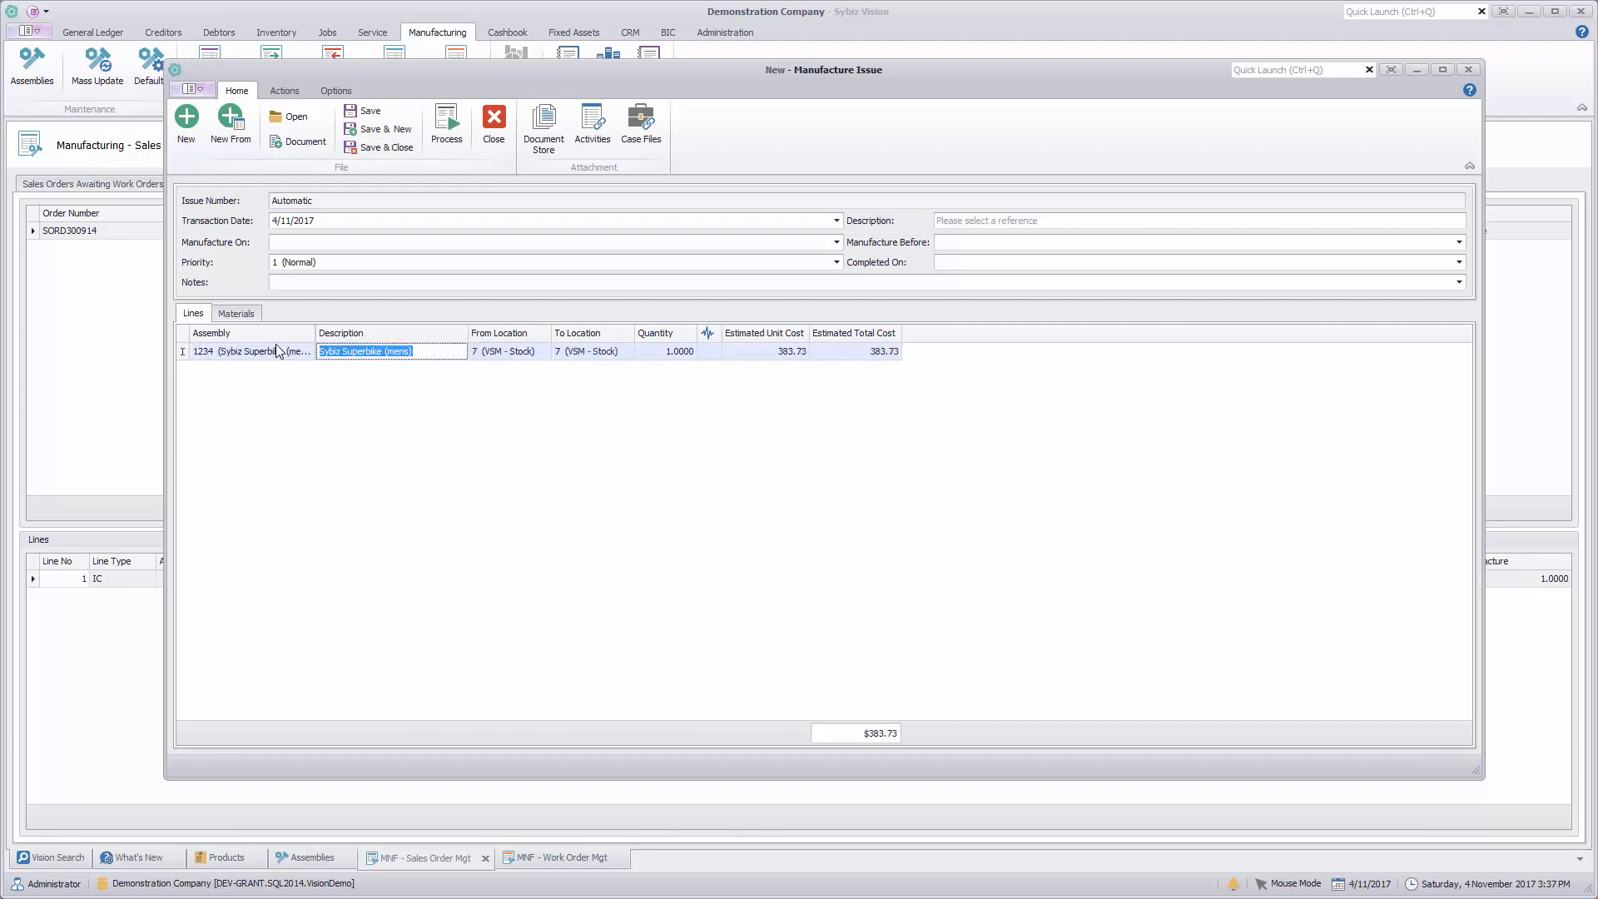
key("Tab")
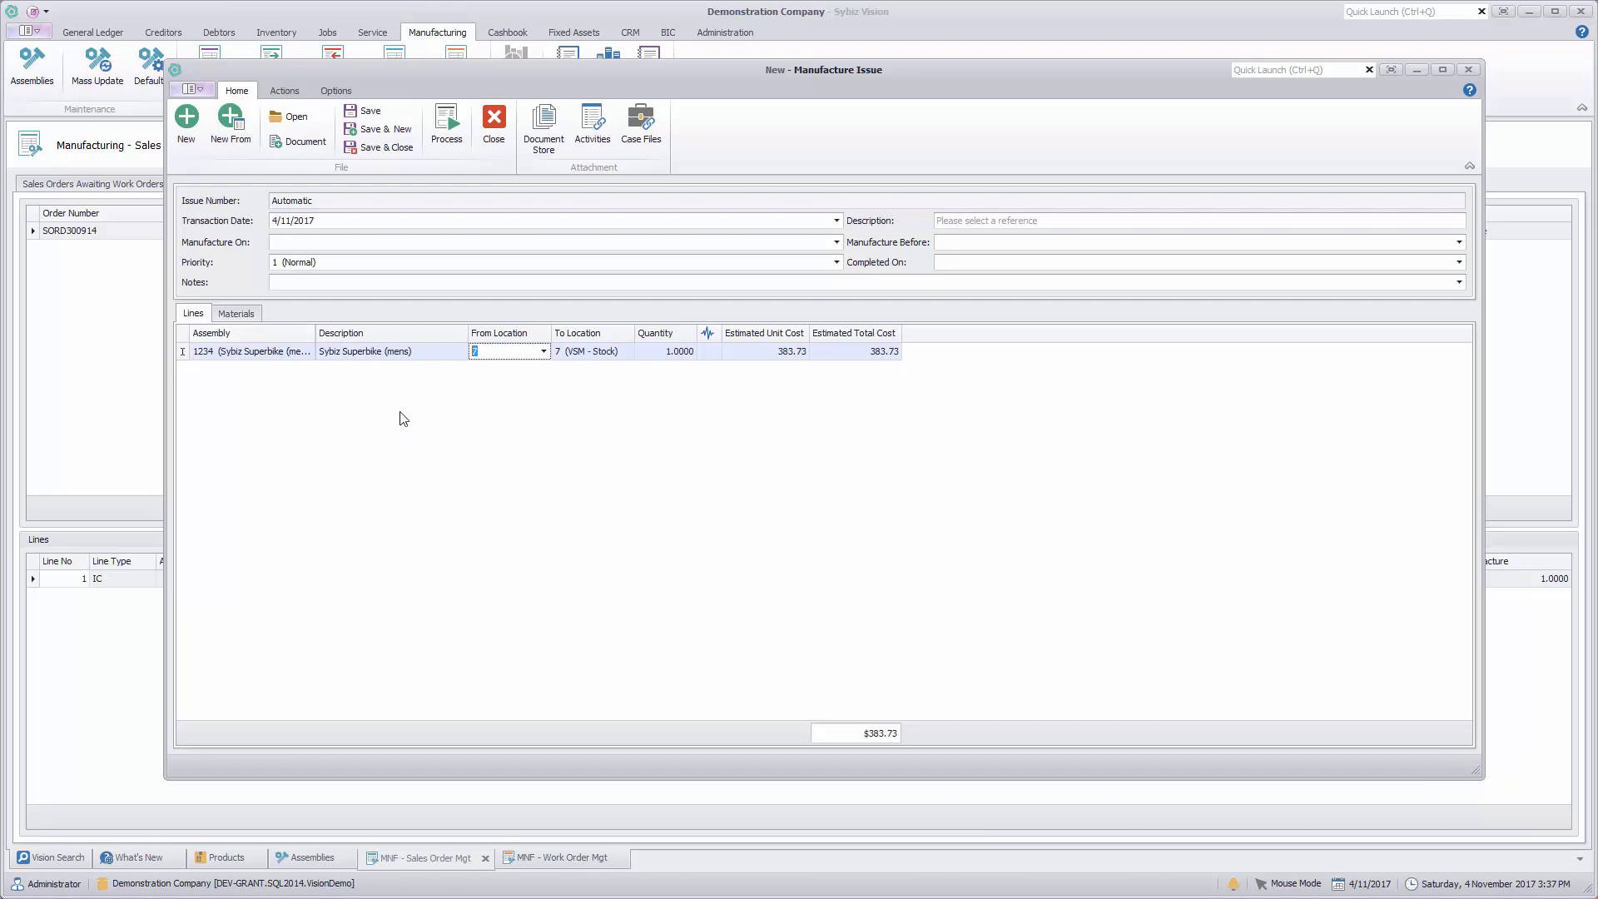
Step: Generate the superbike's materials to recipe level and explode the F1 (Assembled Frame (mens)) material line by one level
left_click(237, 315)
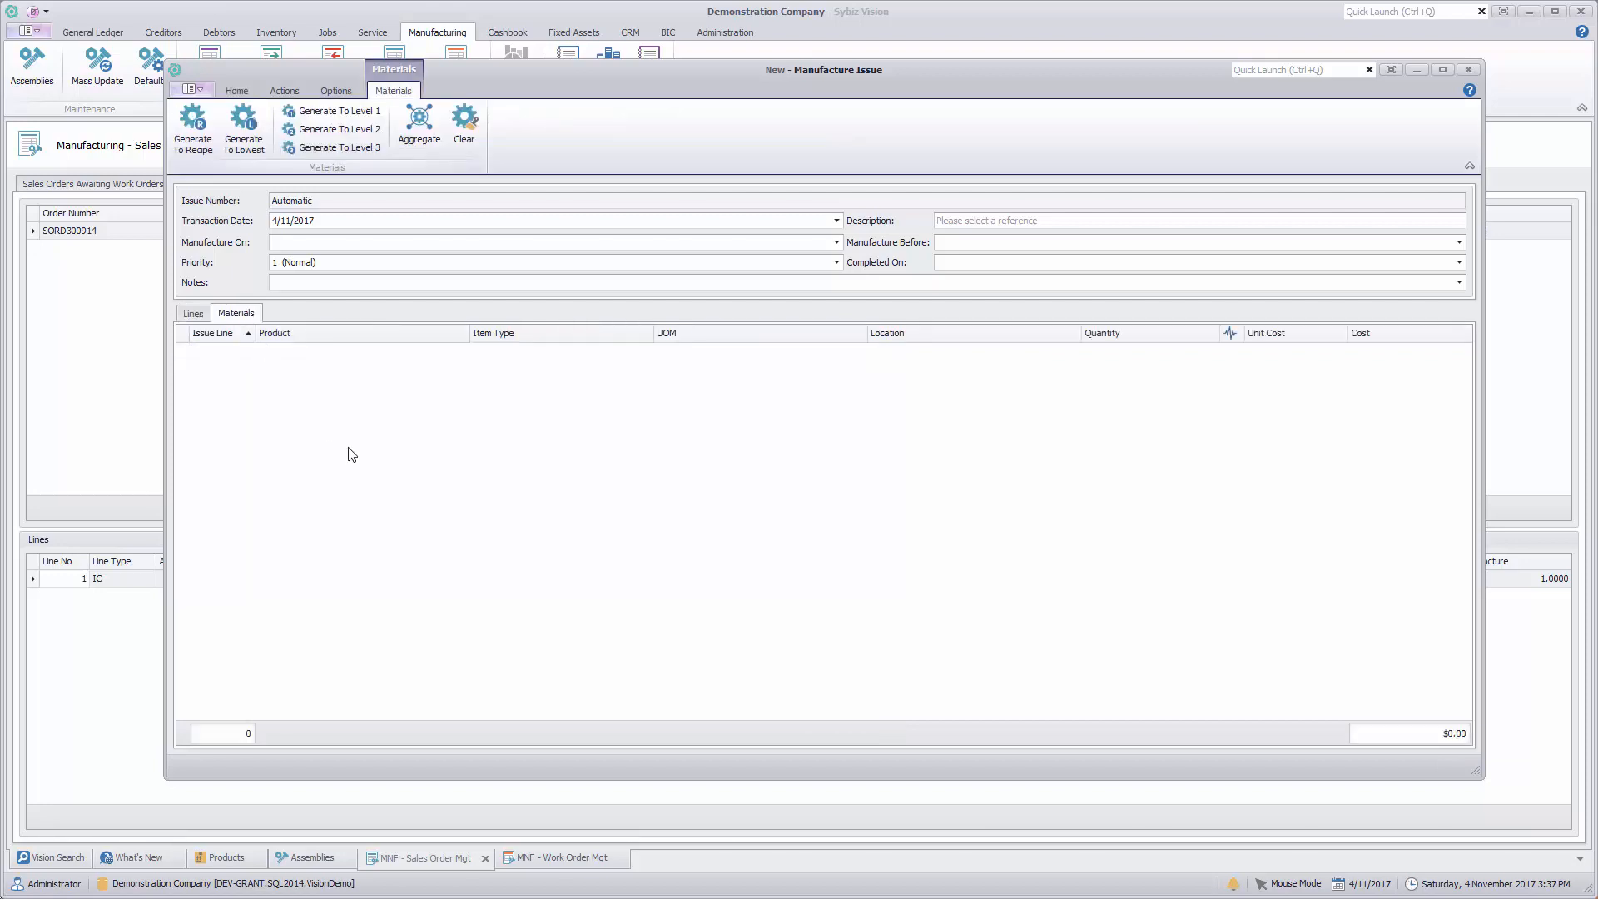
left_click(203, 140)
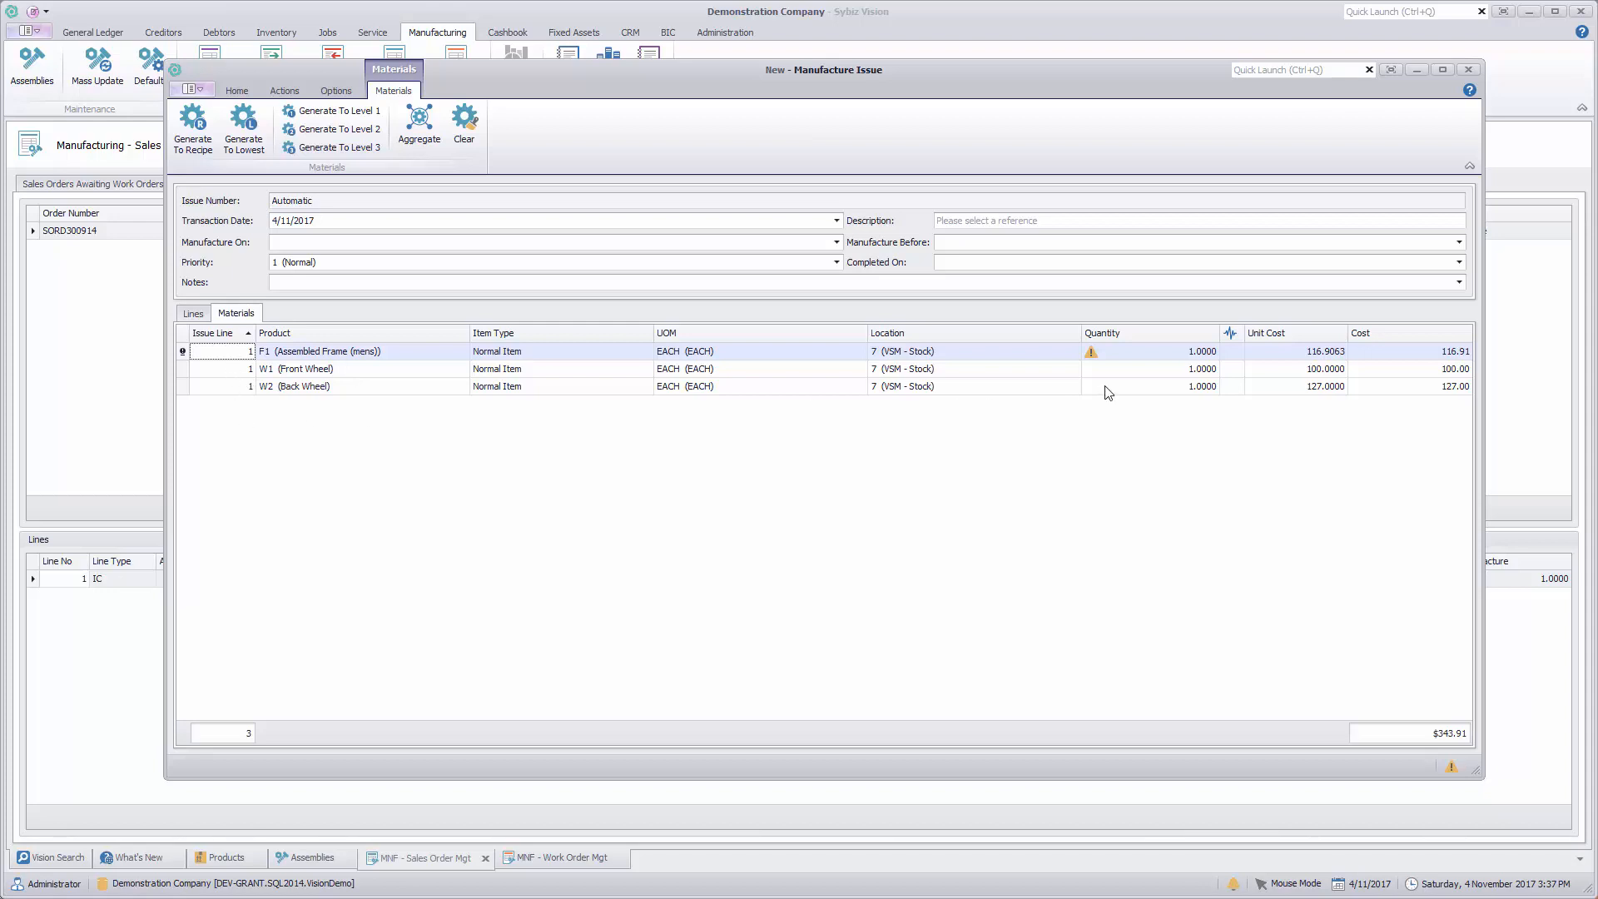
mouse_move(1092, 355)
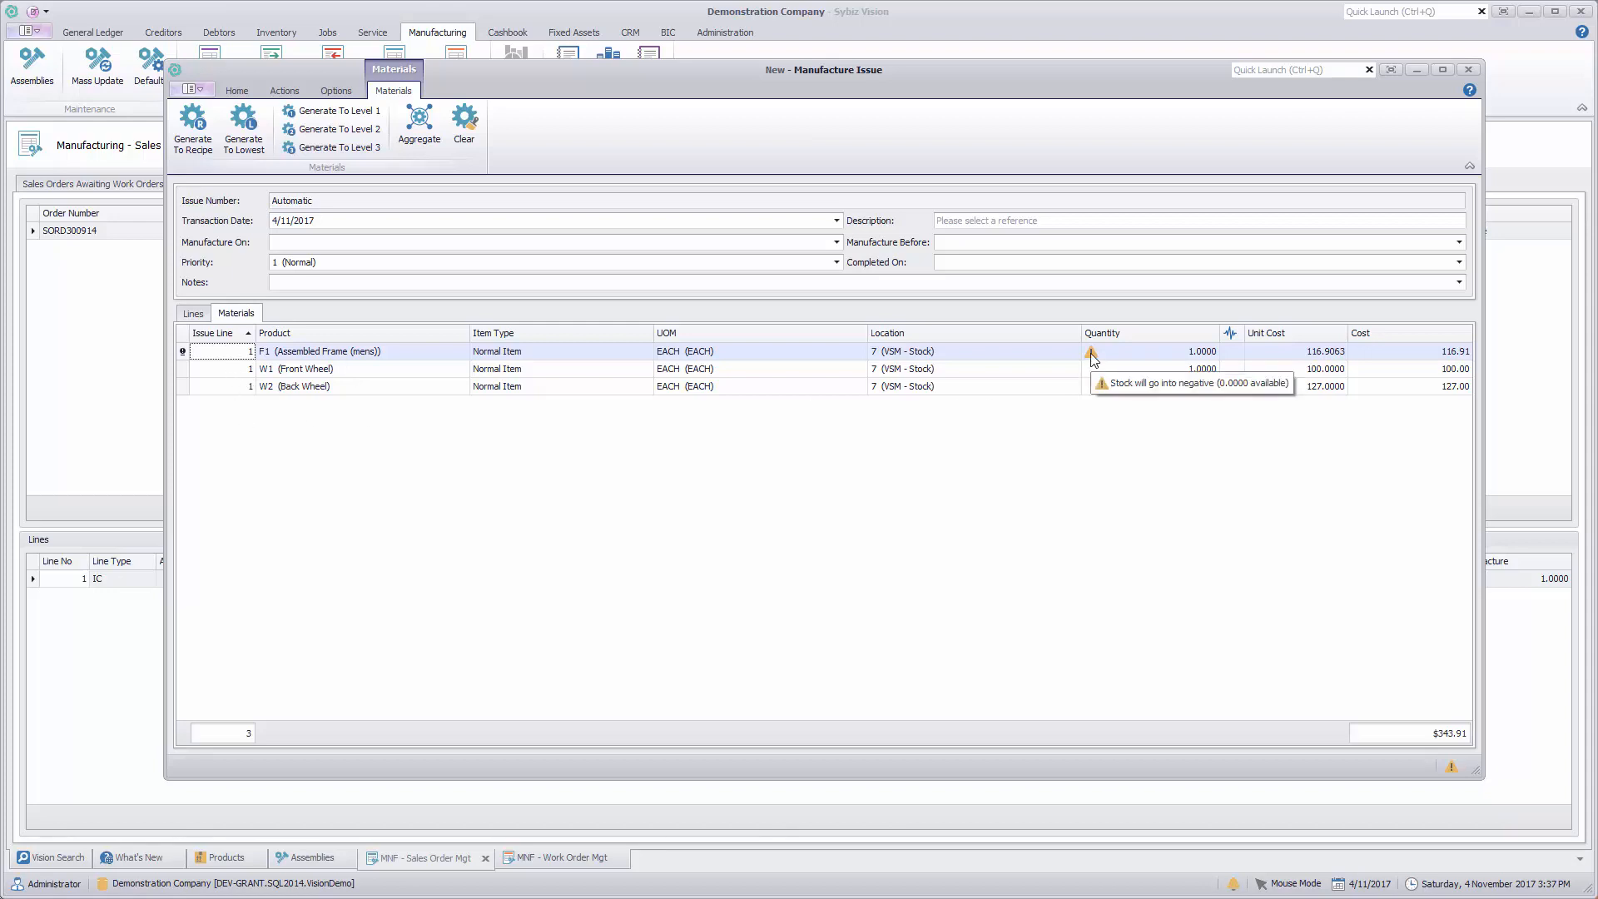
right_click(381, 361)
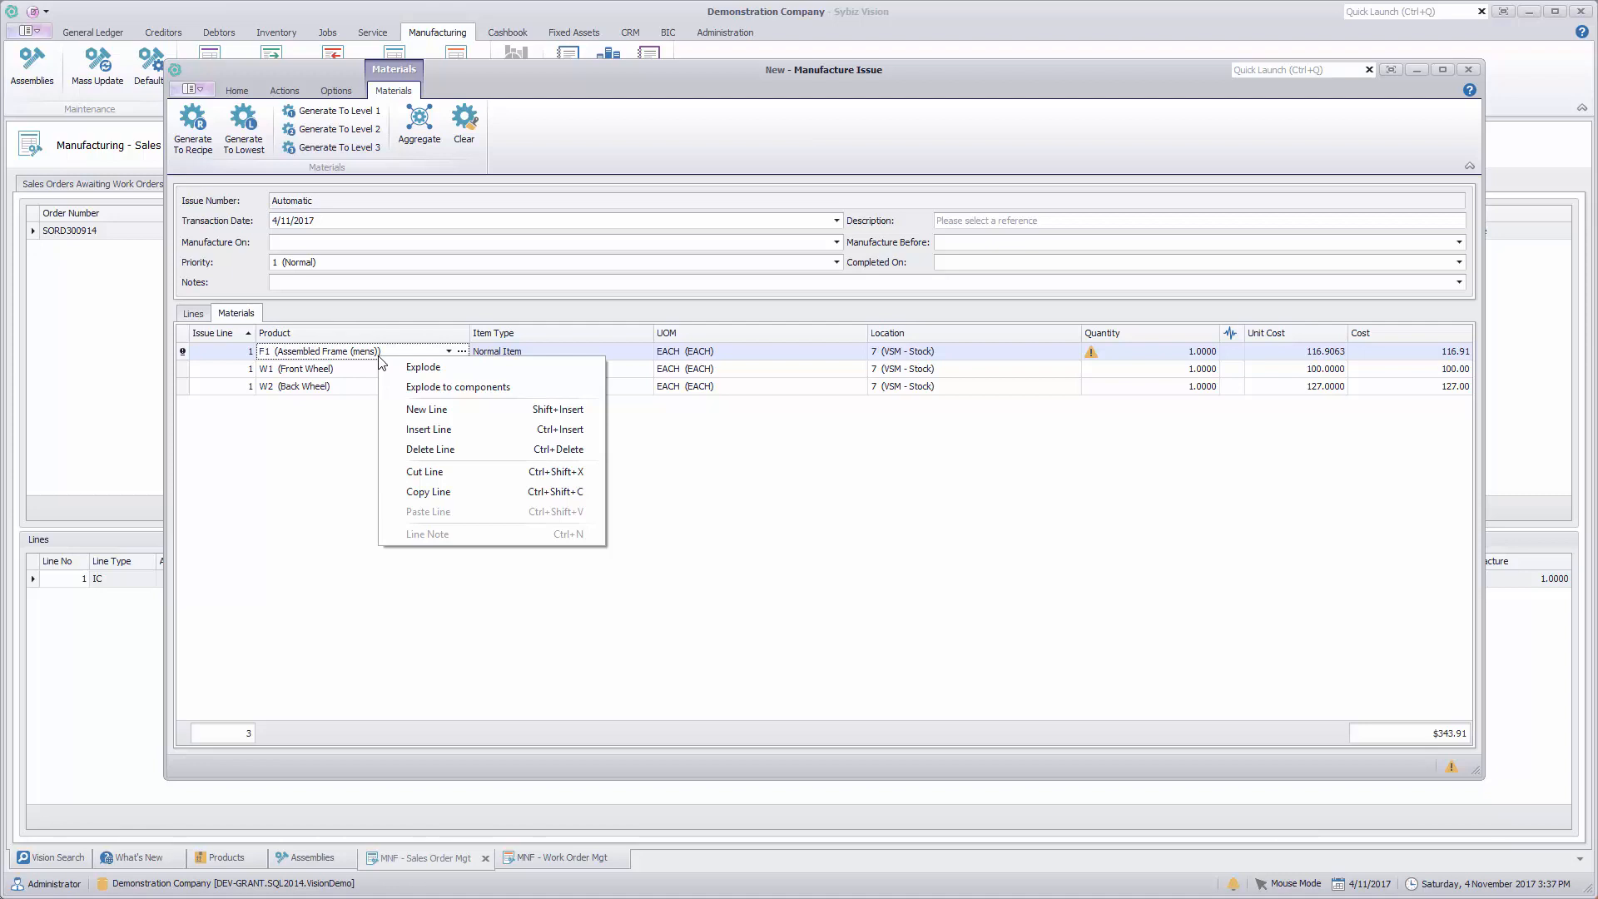
left_click(425, 372)
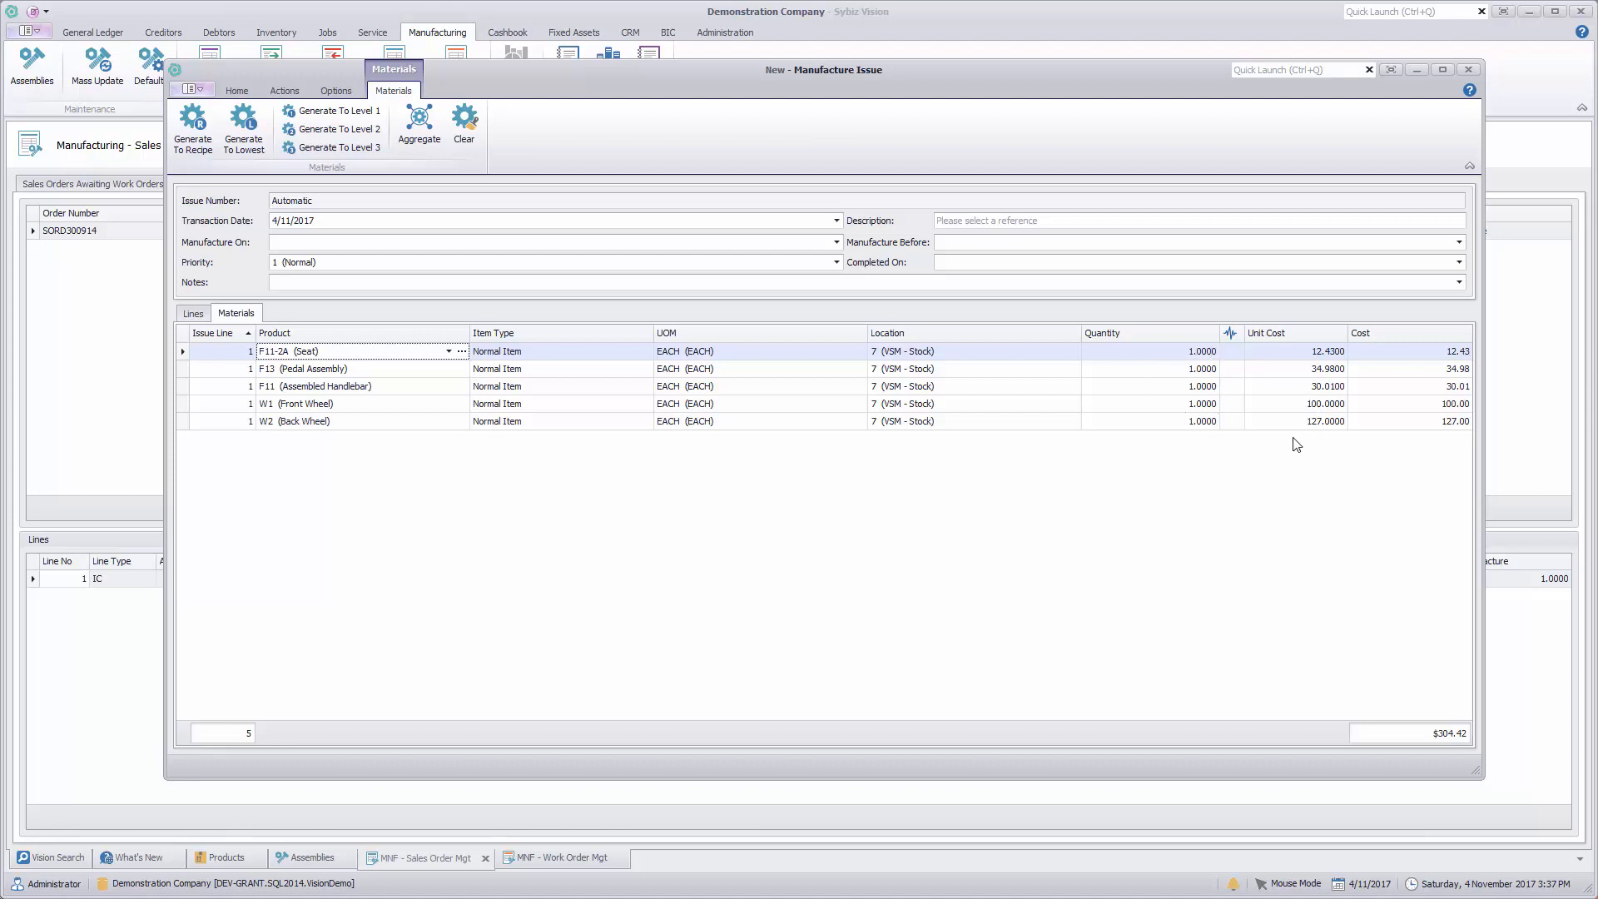
Step: Clear the materials, regenerate them to the lowest level and aggregate the repeated products
left_click(466, 130)
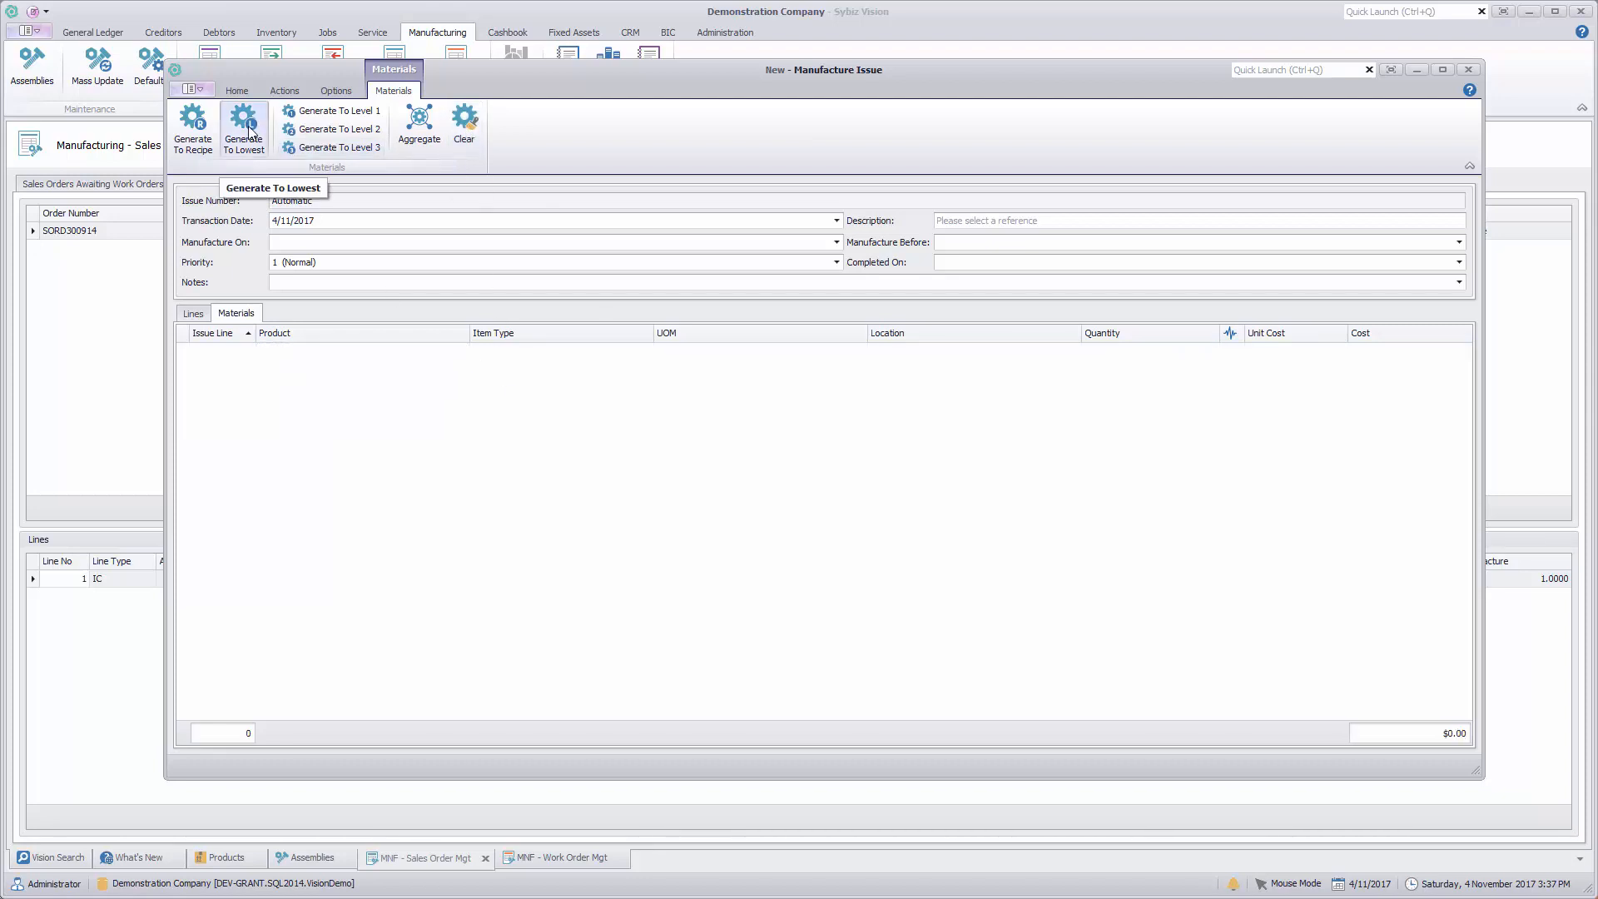
left_click(249, 131)
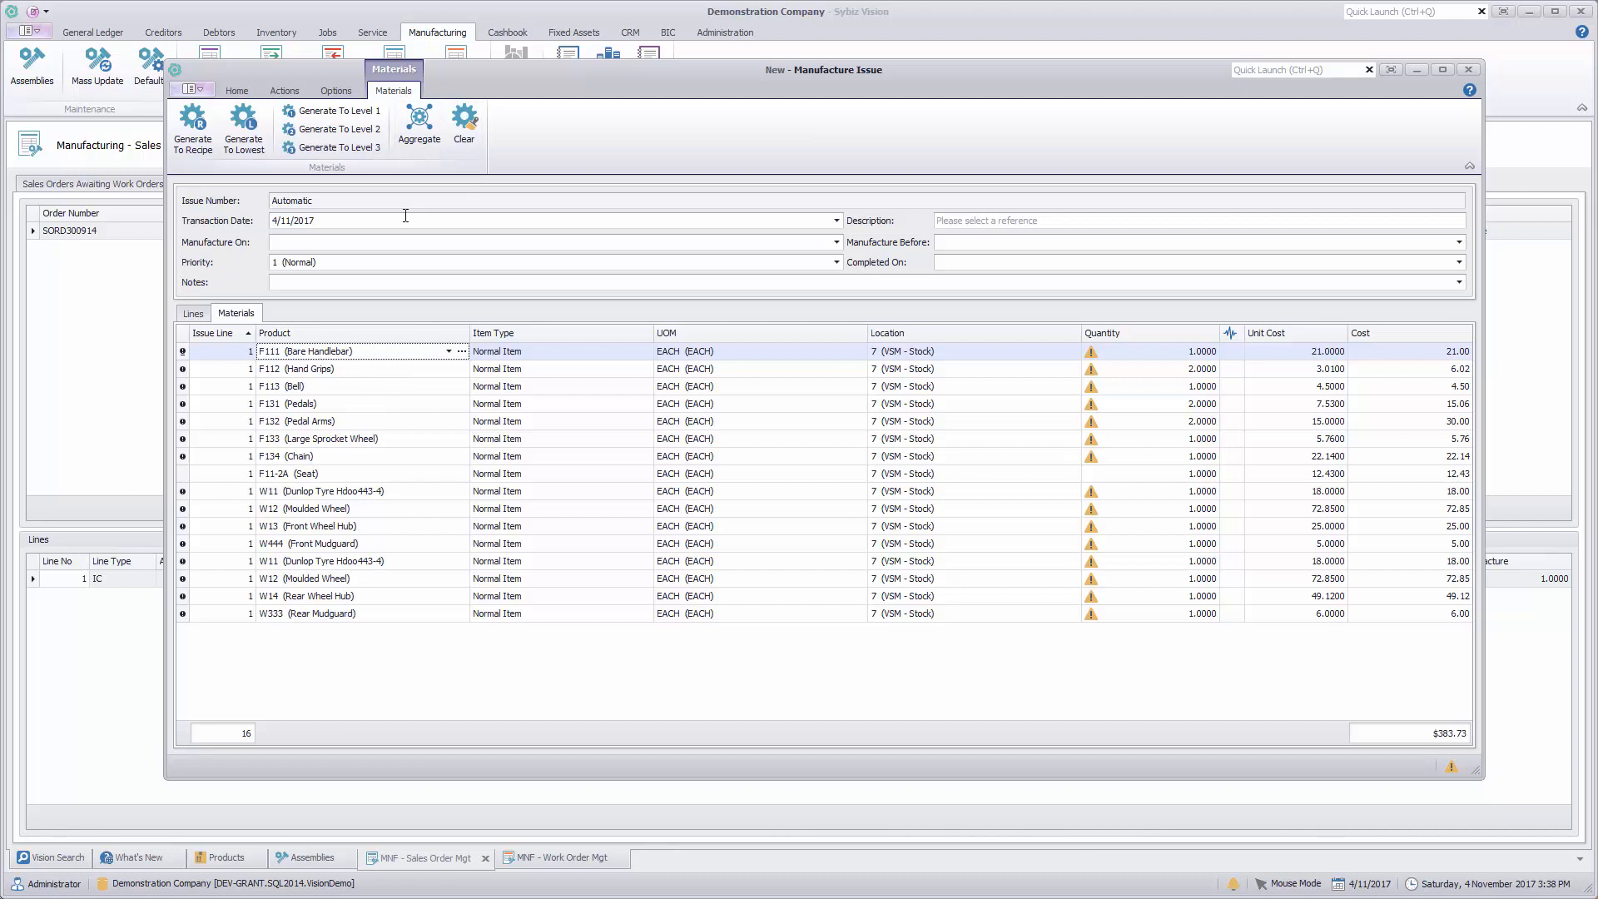
left_click(421, 136)
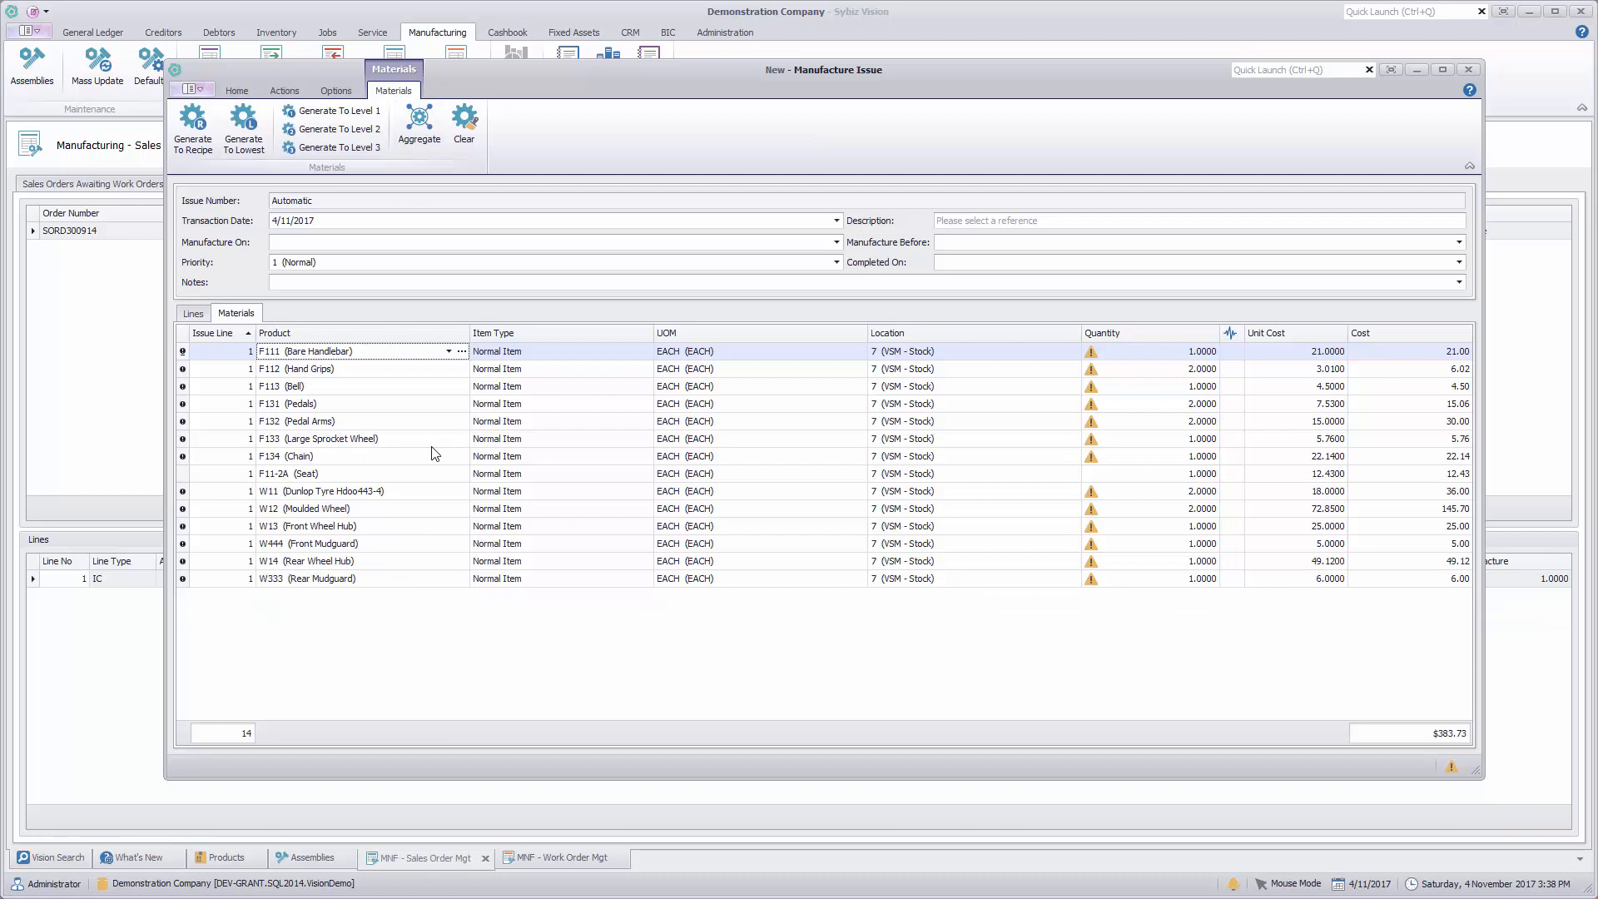
Step: Clear the aggregated materials and generate them to level 1, followed by level 2
left_click(464, 121)
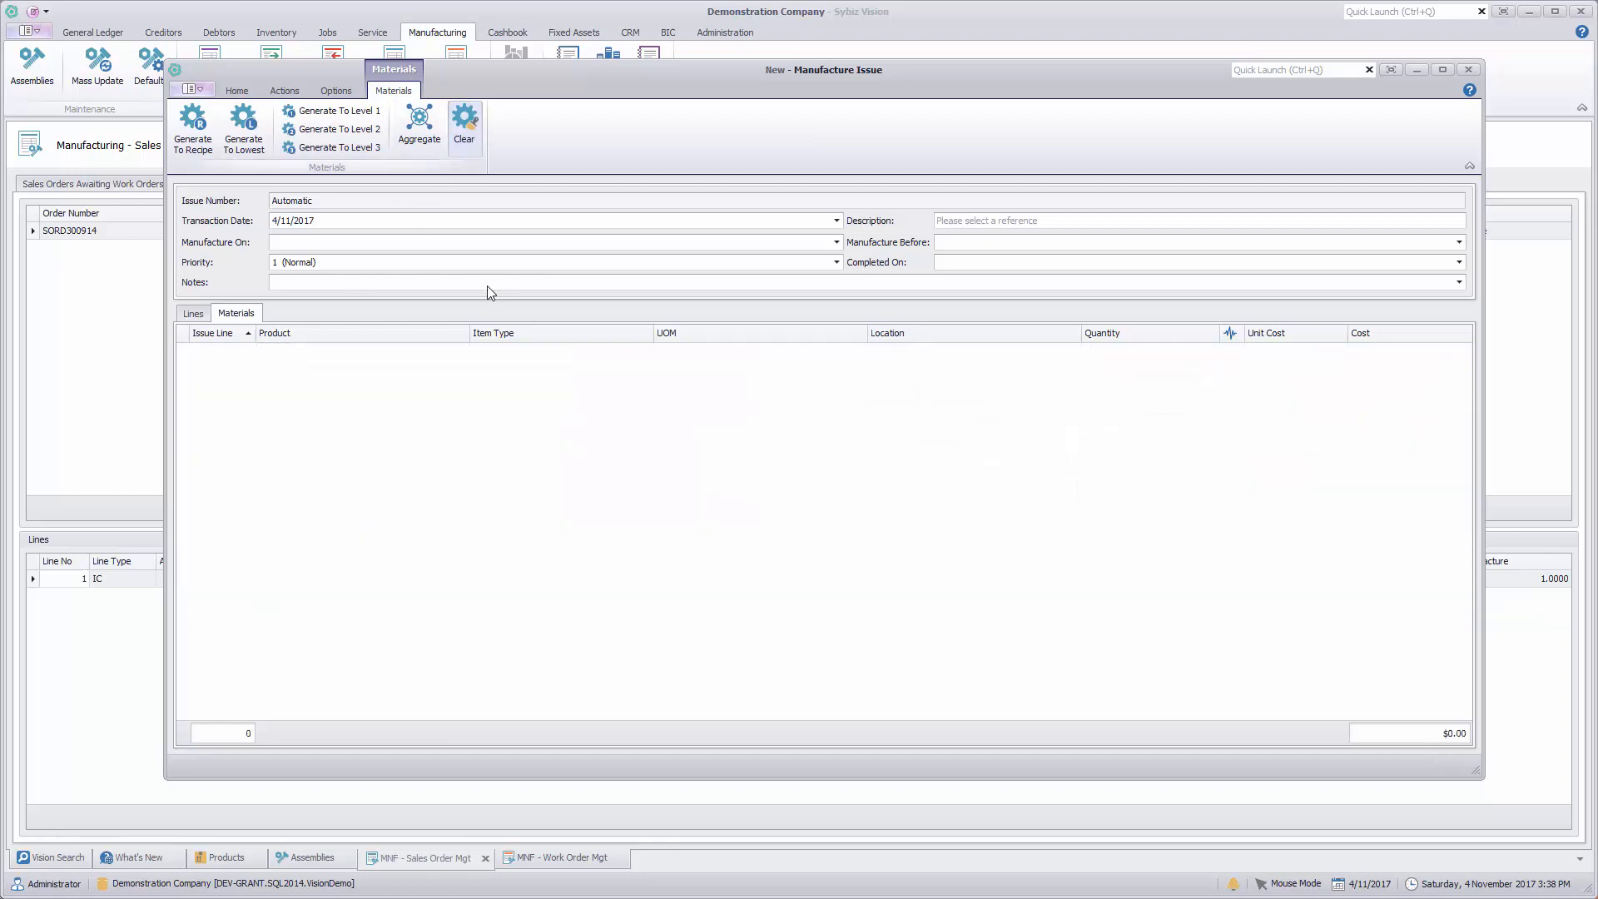
left_click(355, 115)
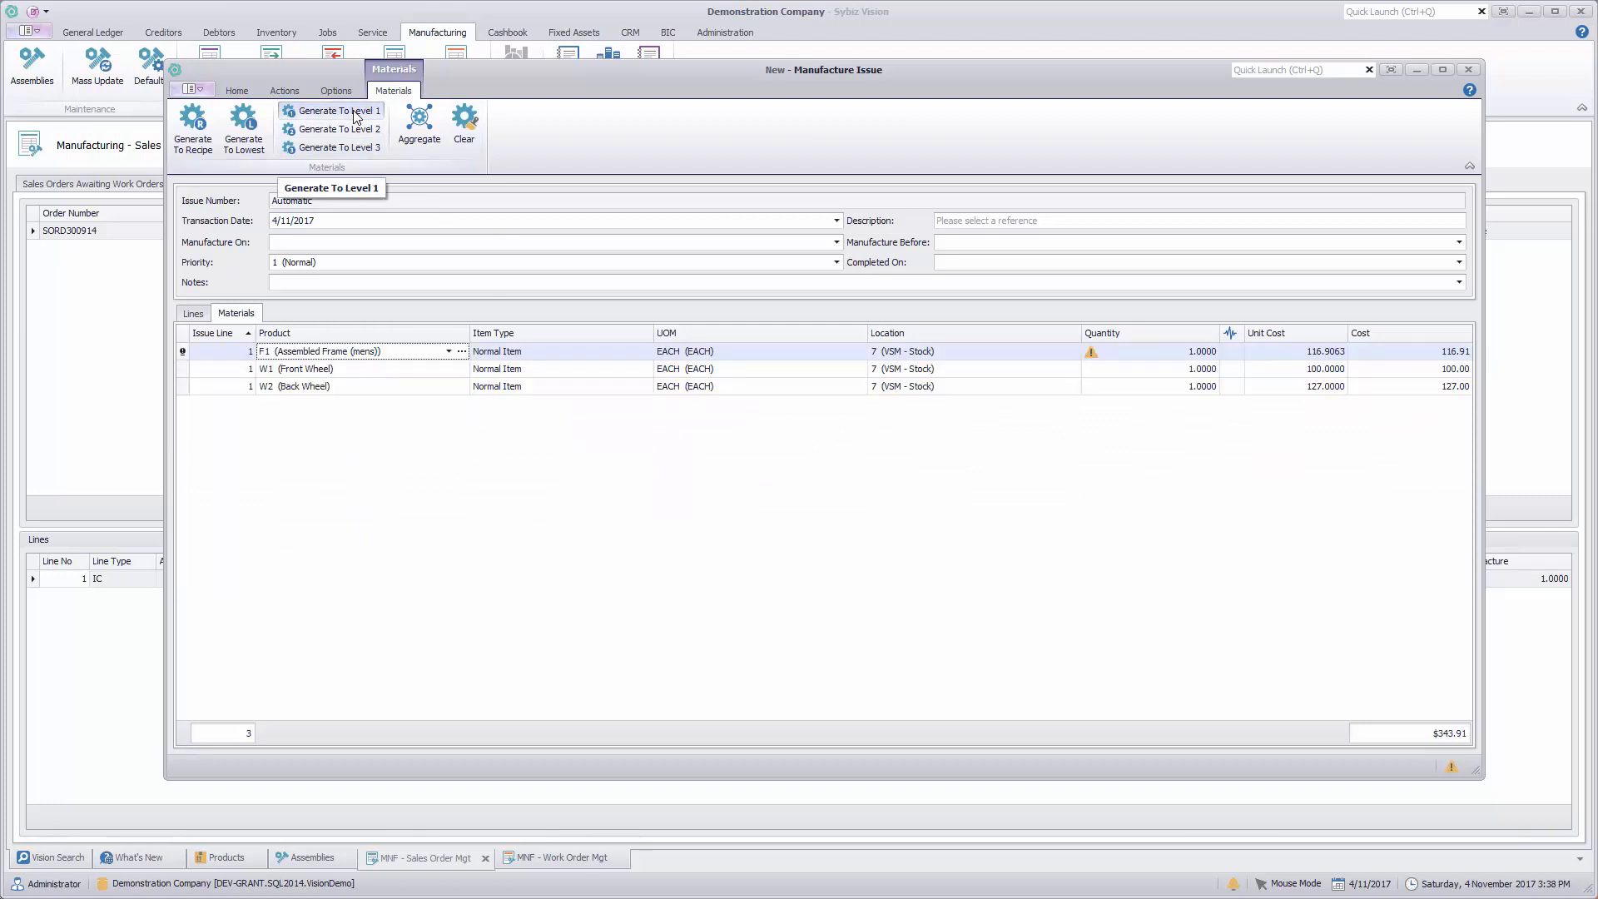
left_click(360, 132)
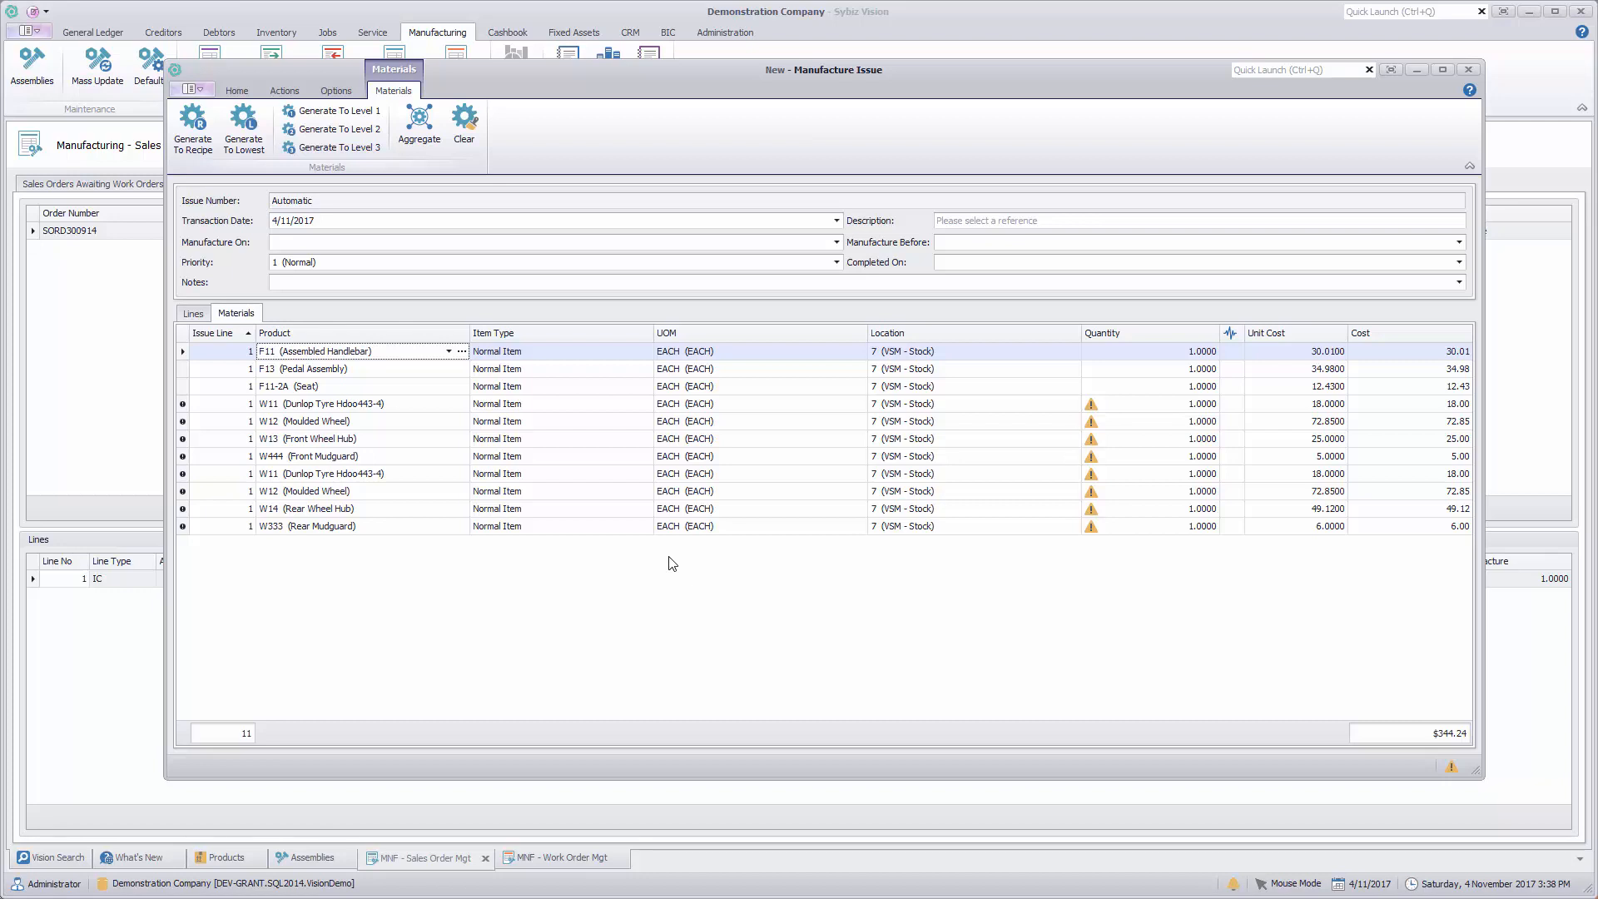
Step: Regenerate the materials to recipe level with F1 (Assembled Frame (mens)) exploded one level, and process the manufacture issue
left_click(464, 123)
left_click(200, 139)
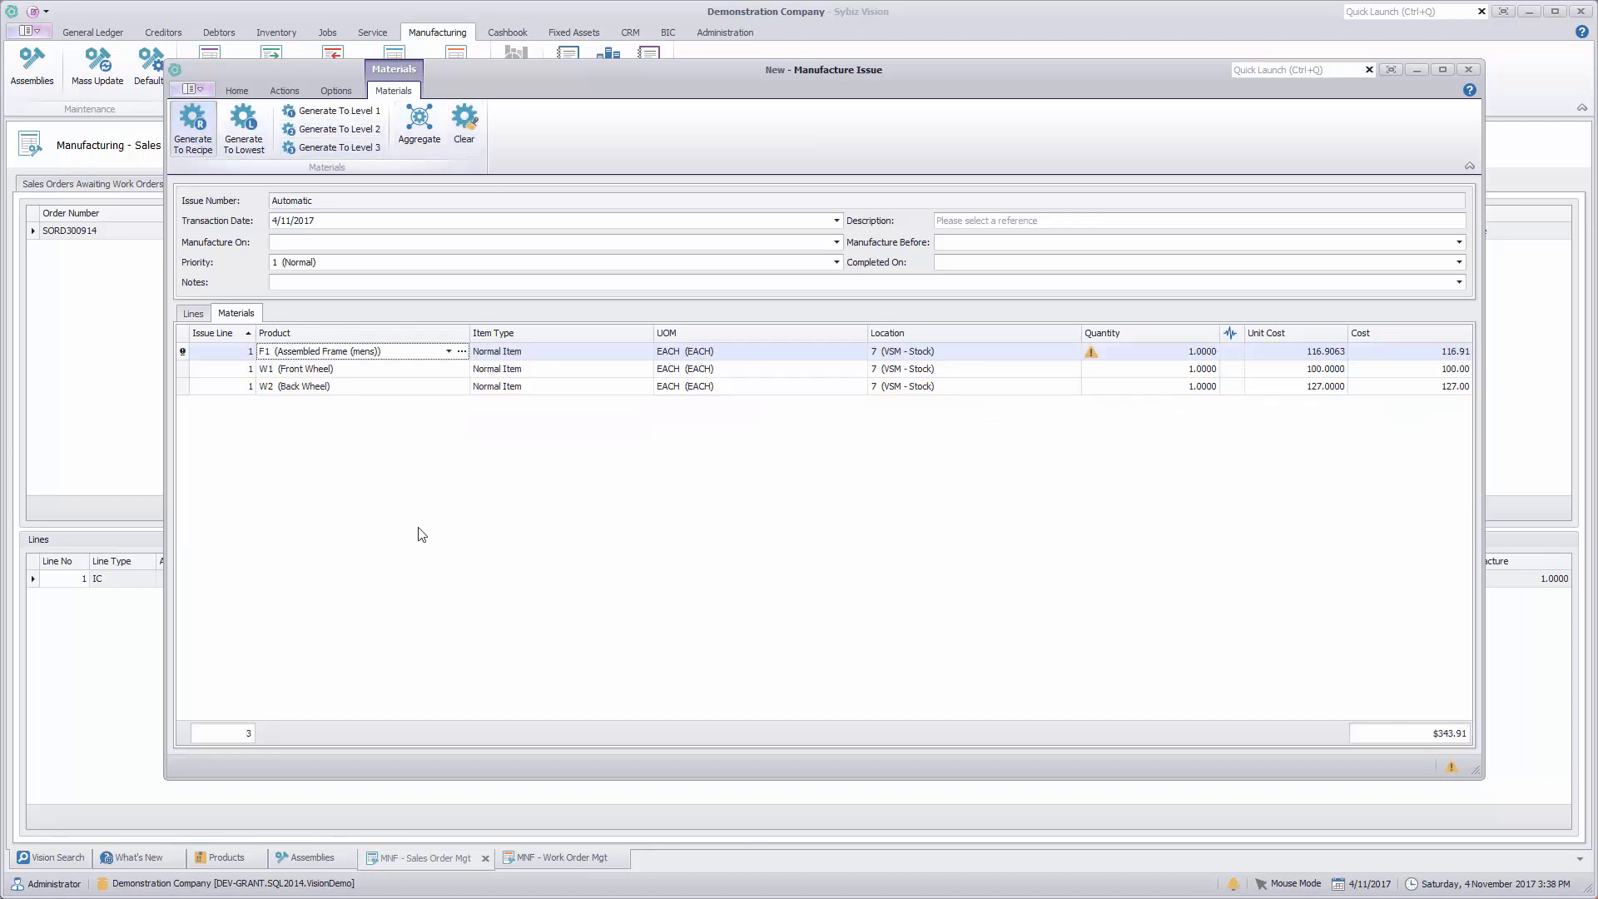
left_click(237, 91)
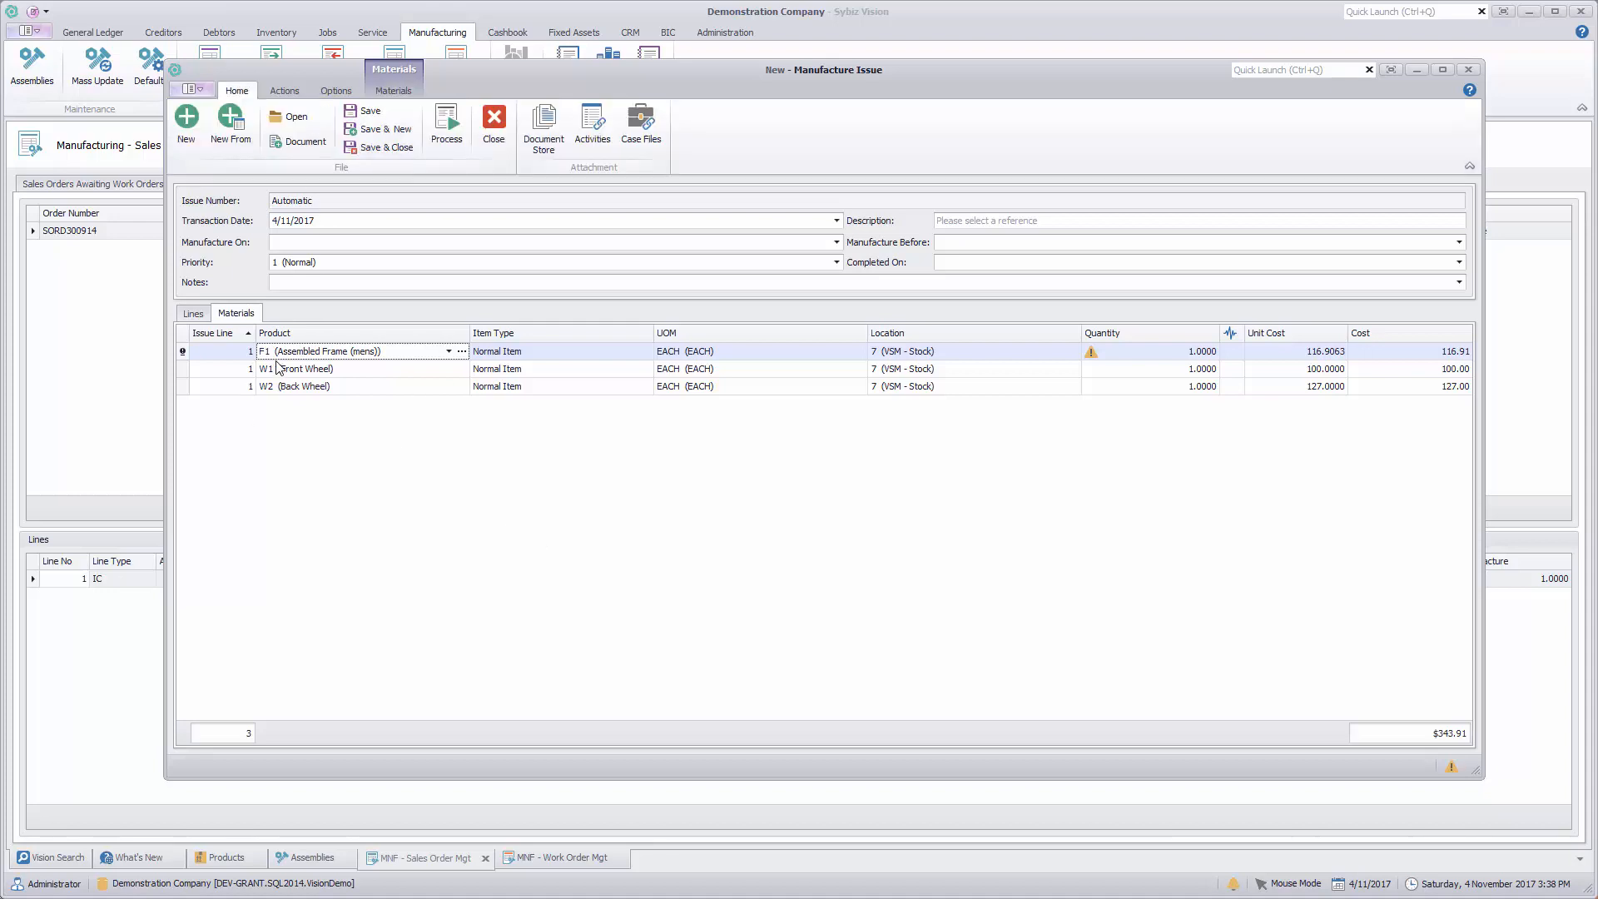
right_click(248, 356)
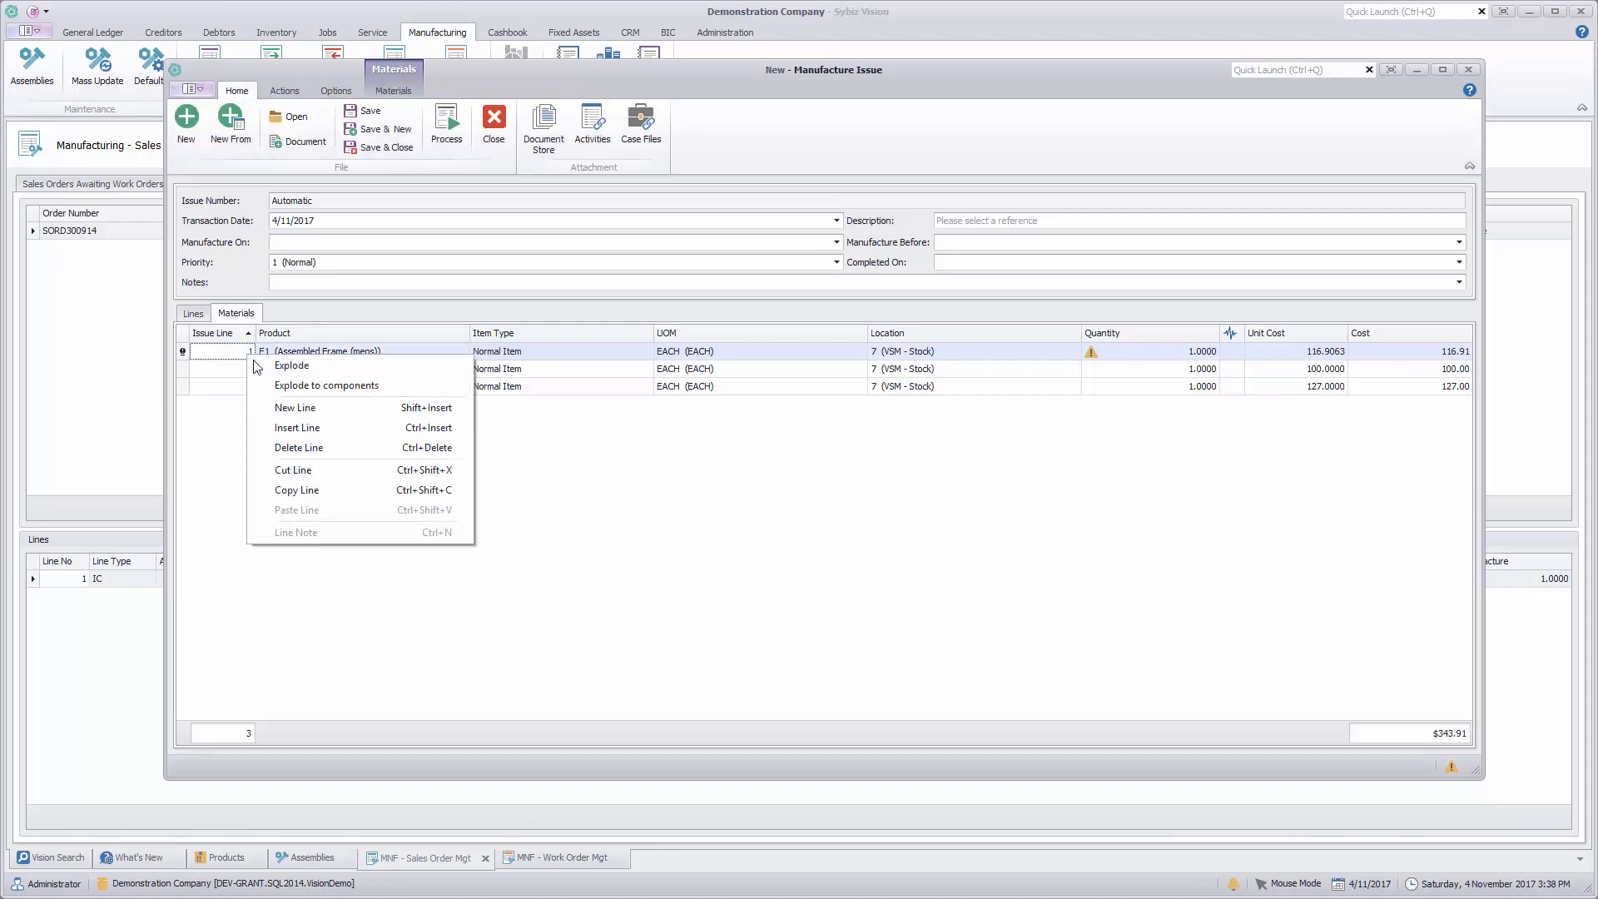
left_click(314, 372)
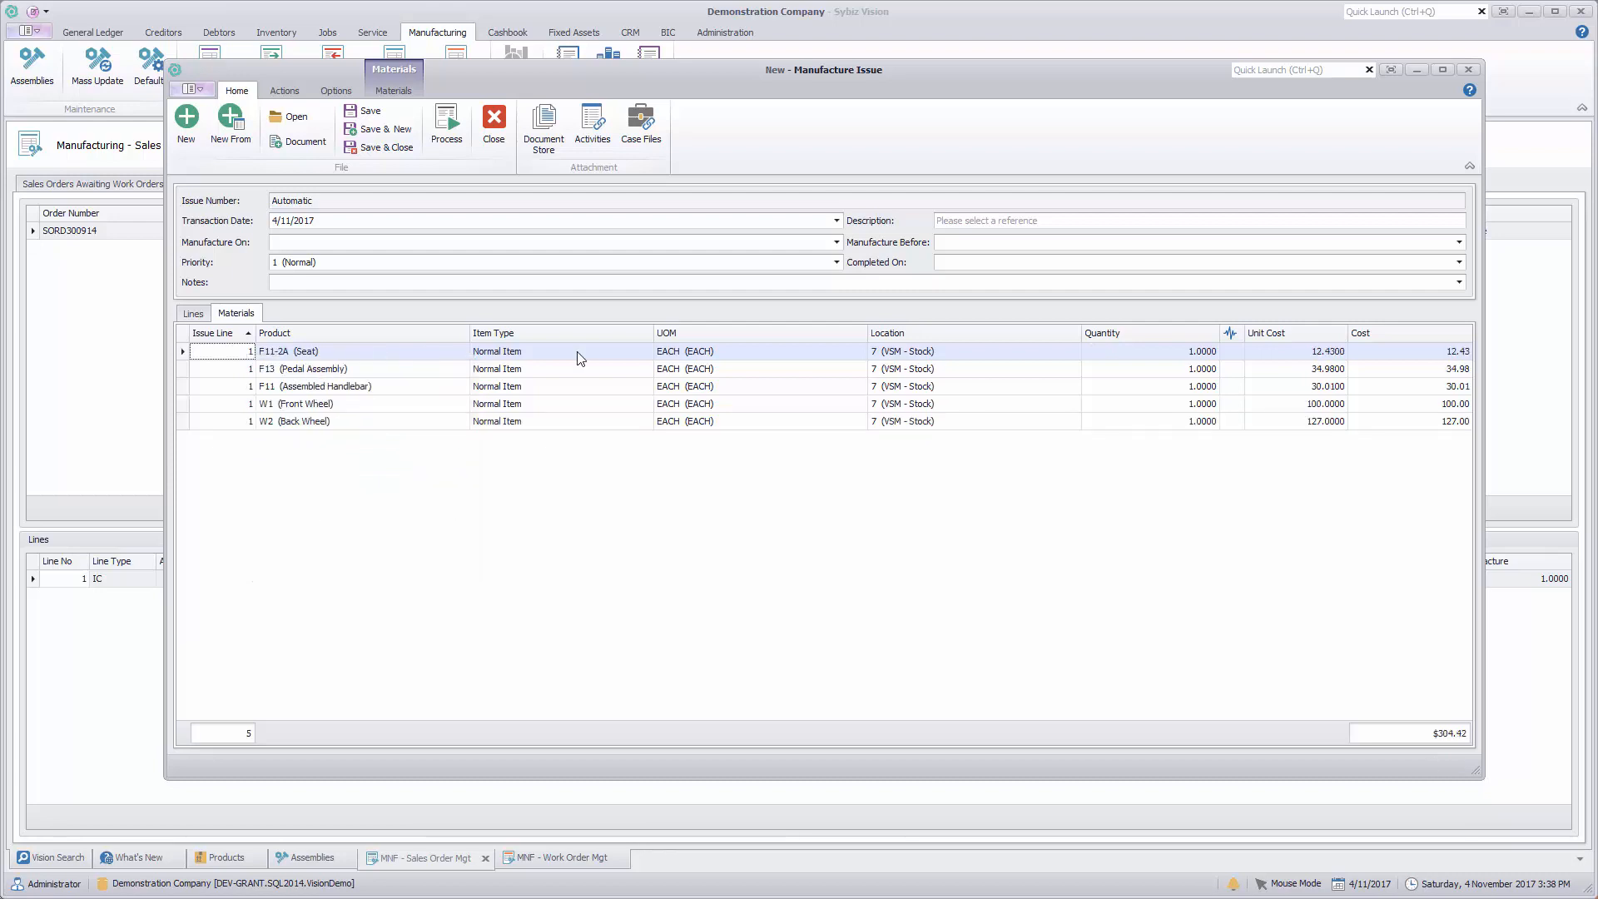
left_click(452, 129)
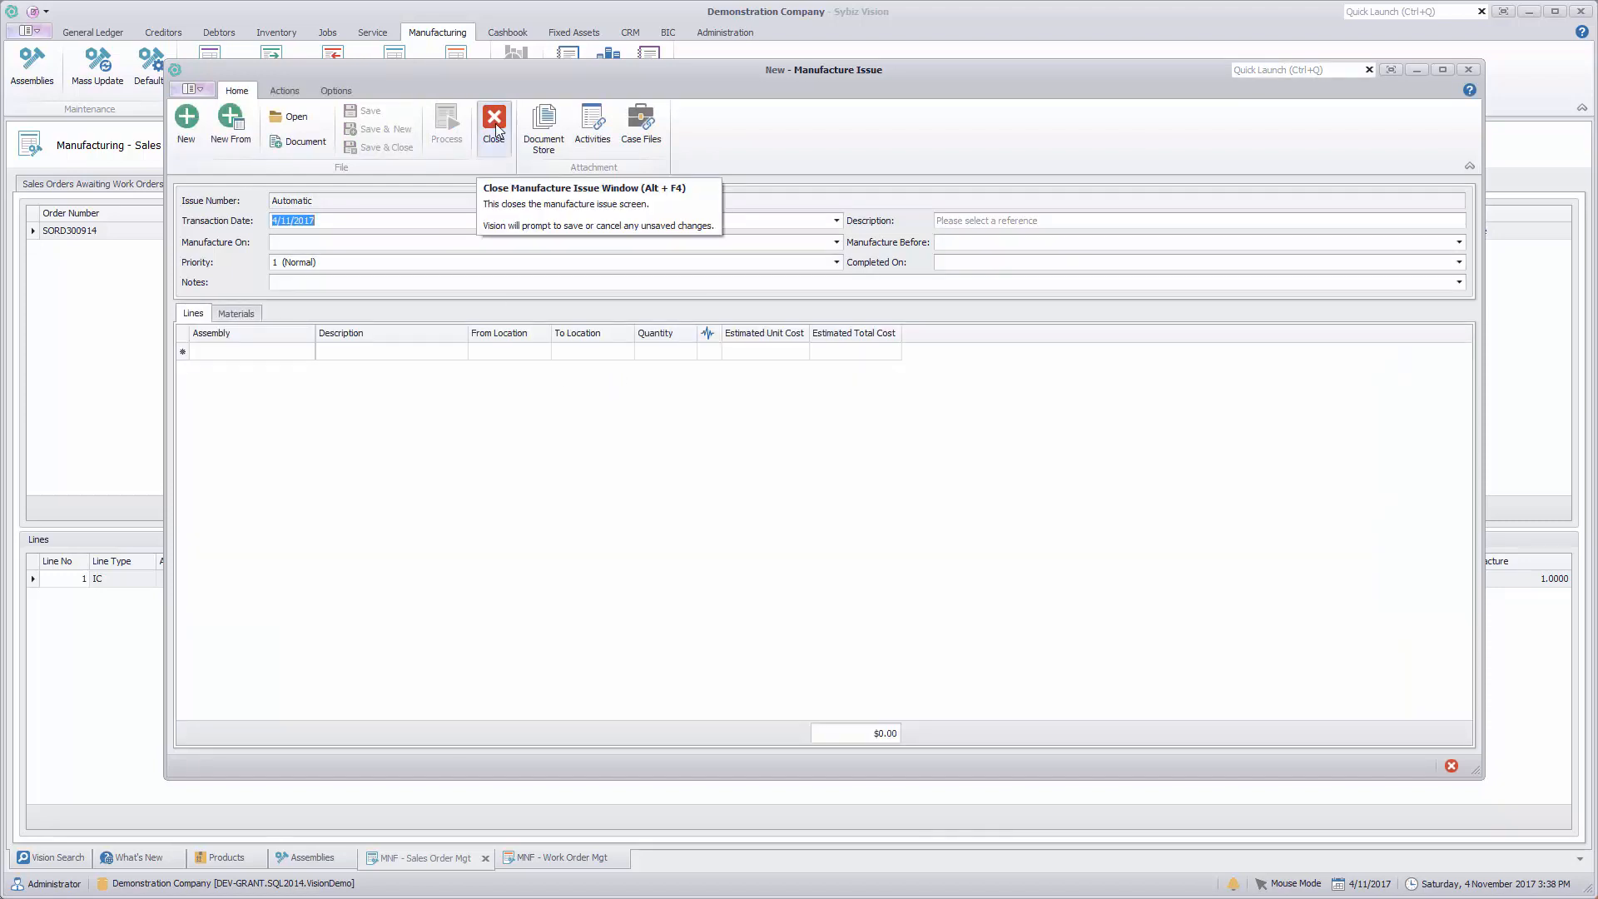
Step: Set the output method of the Standard manufacture issue print template to Print Preview and accept the print settings
left_click(300, 92)
left_click(321, 91)
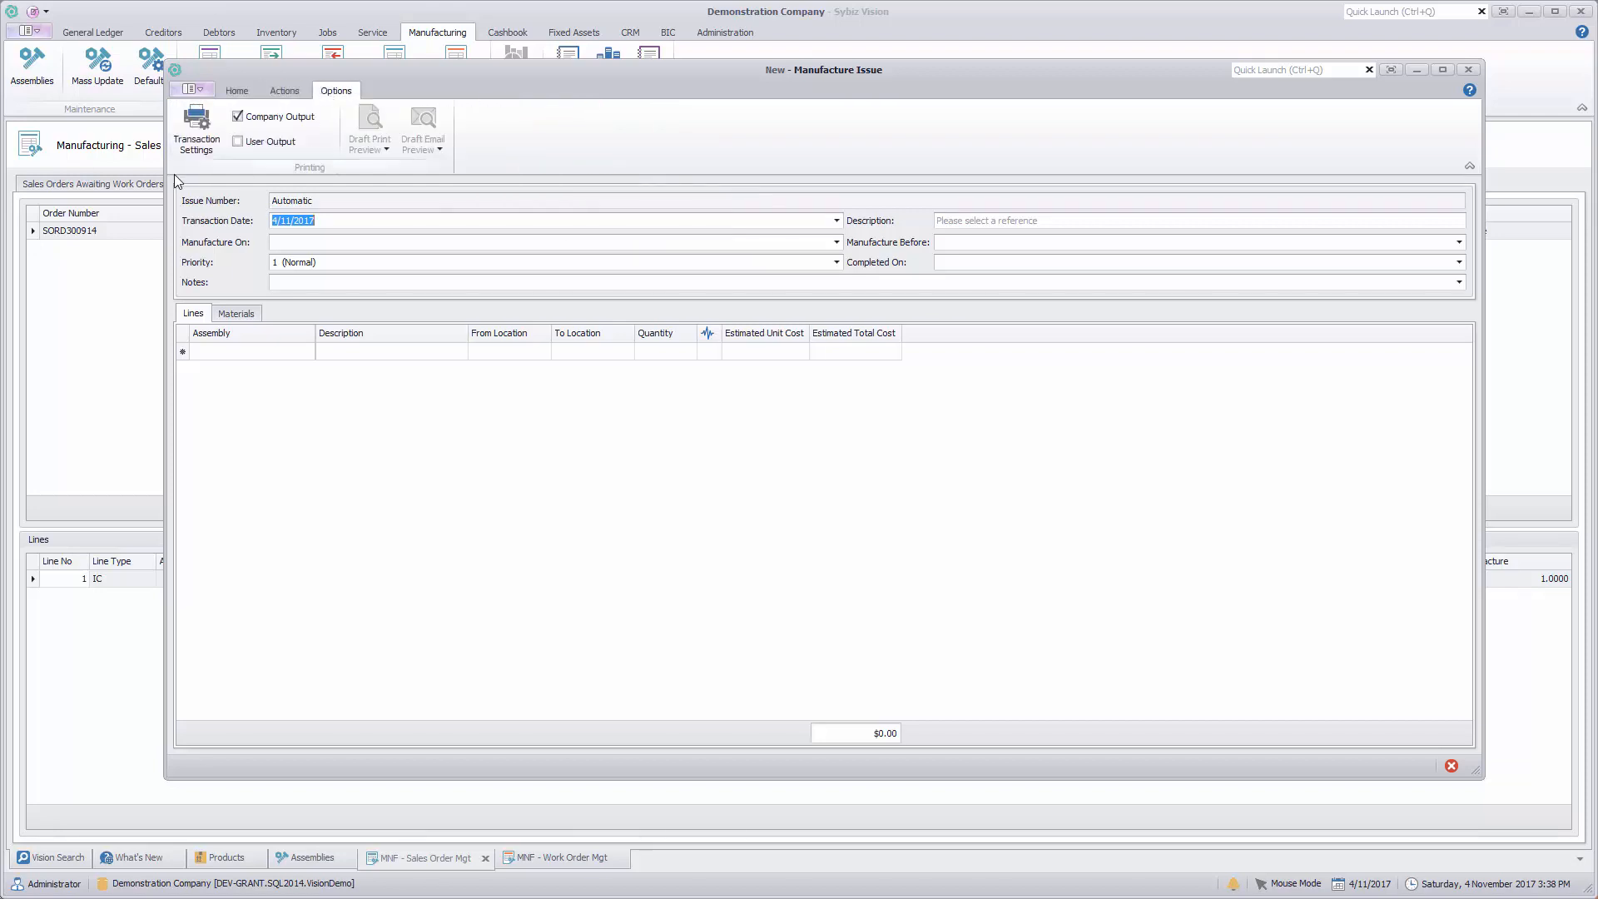
left_click(208, 142)
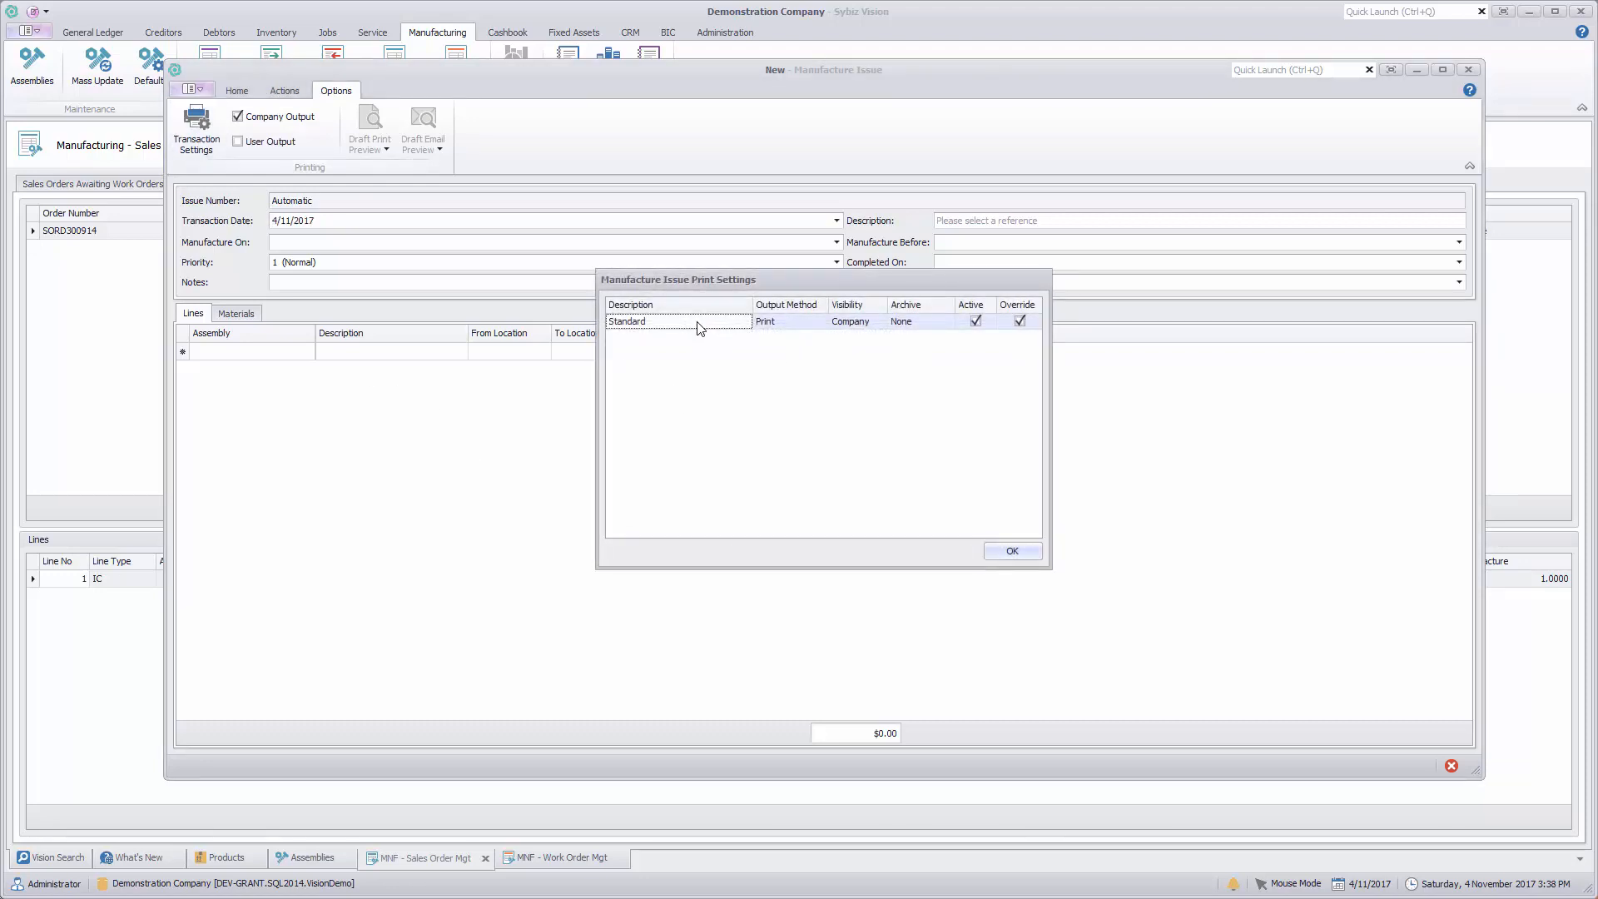
double_click(698, 327)
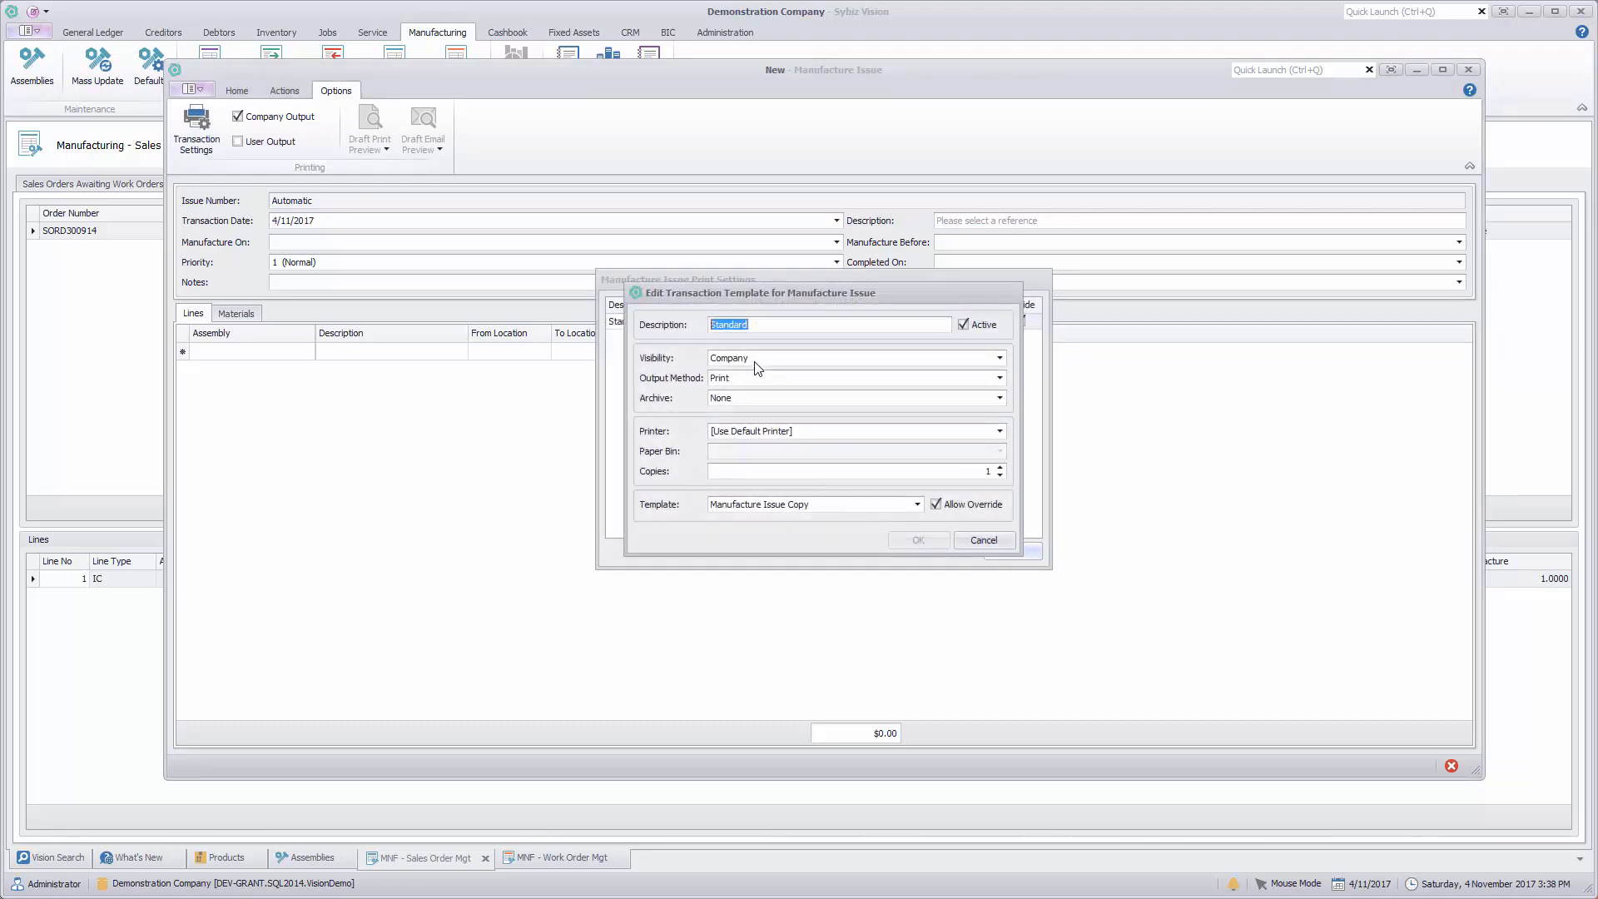
left_click(1001, 378)
left_click(778, 403)
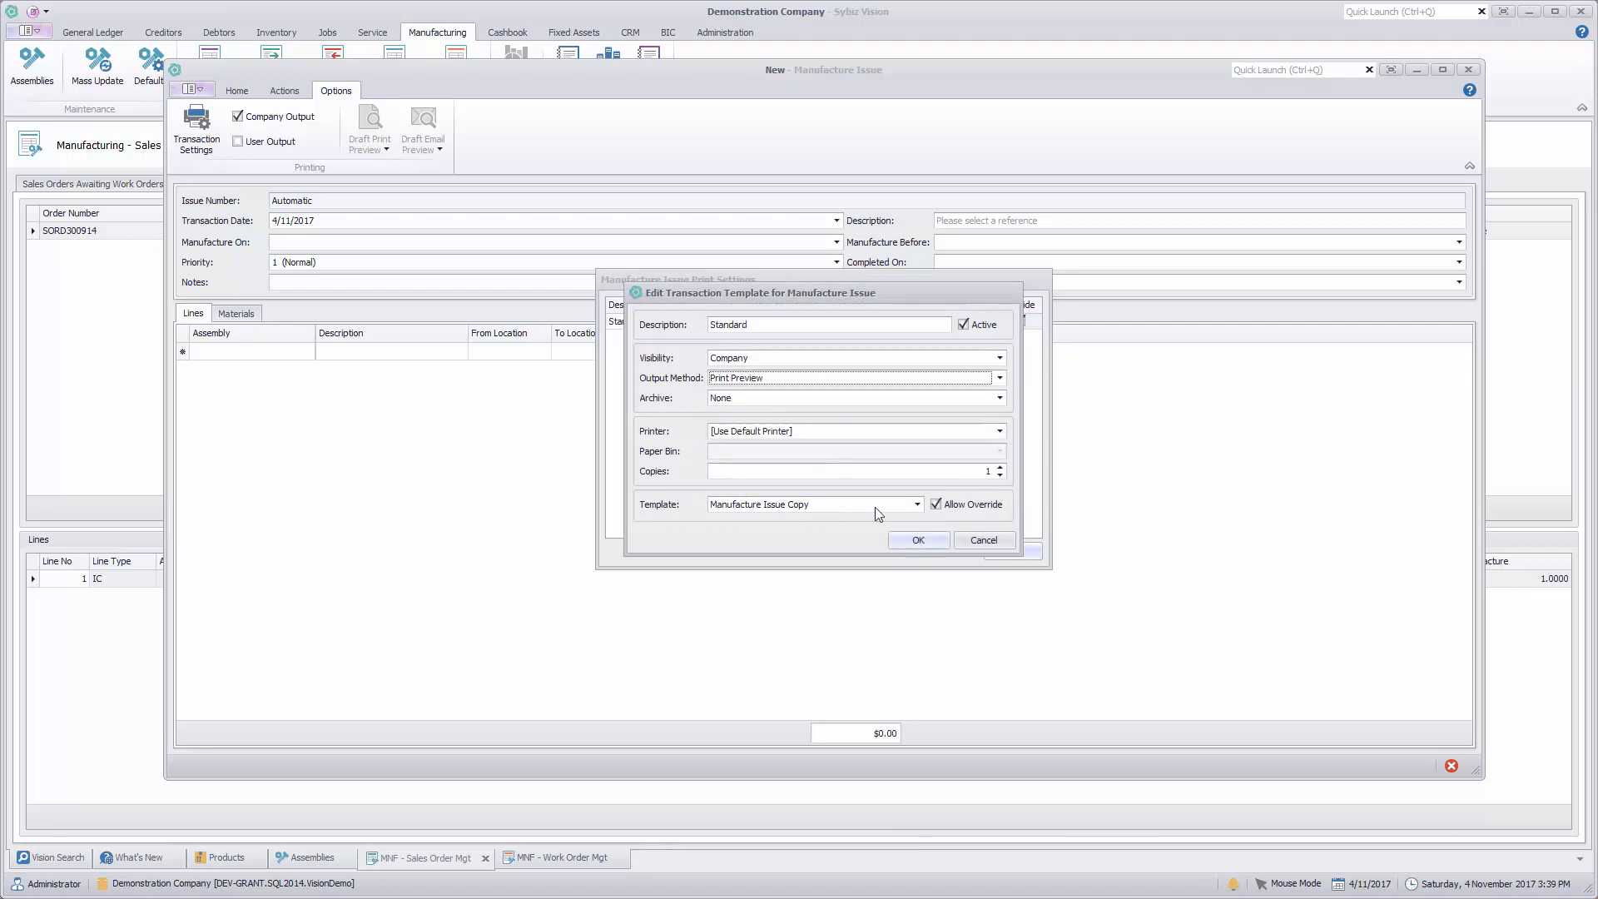
left_click(915, 541)
left_click(1007, 551)
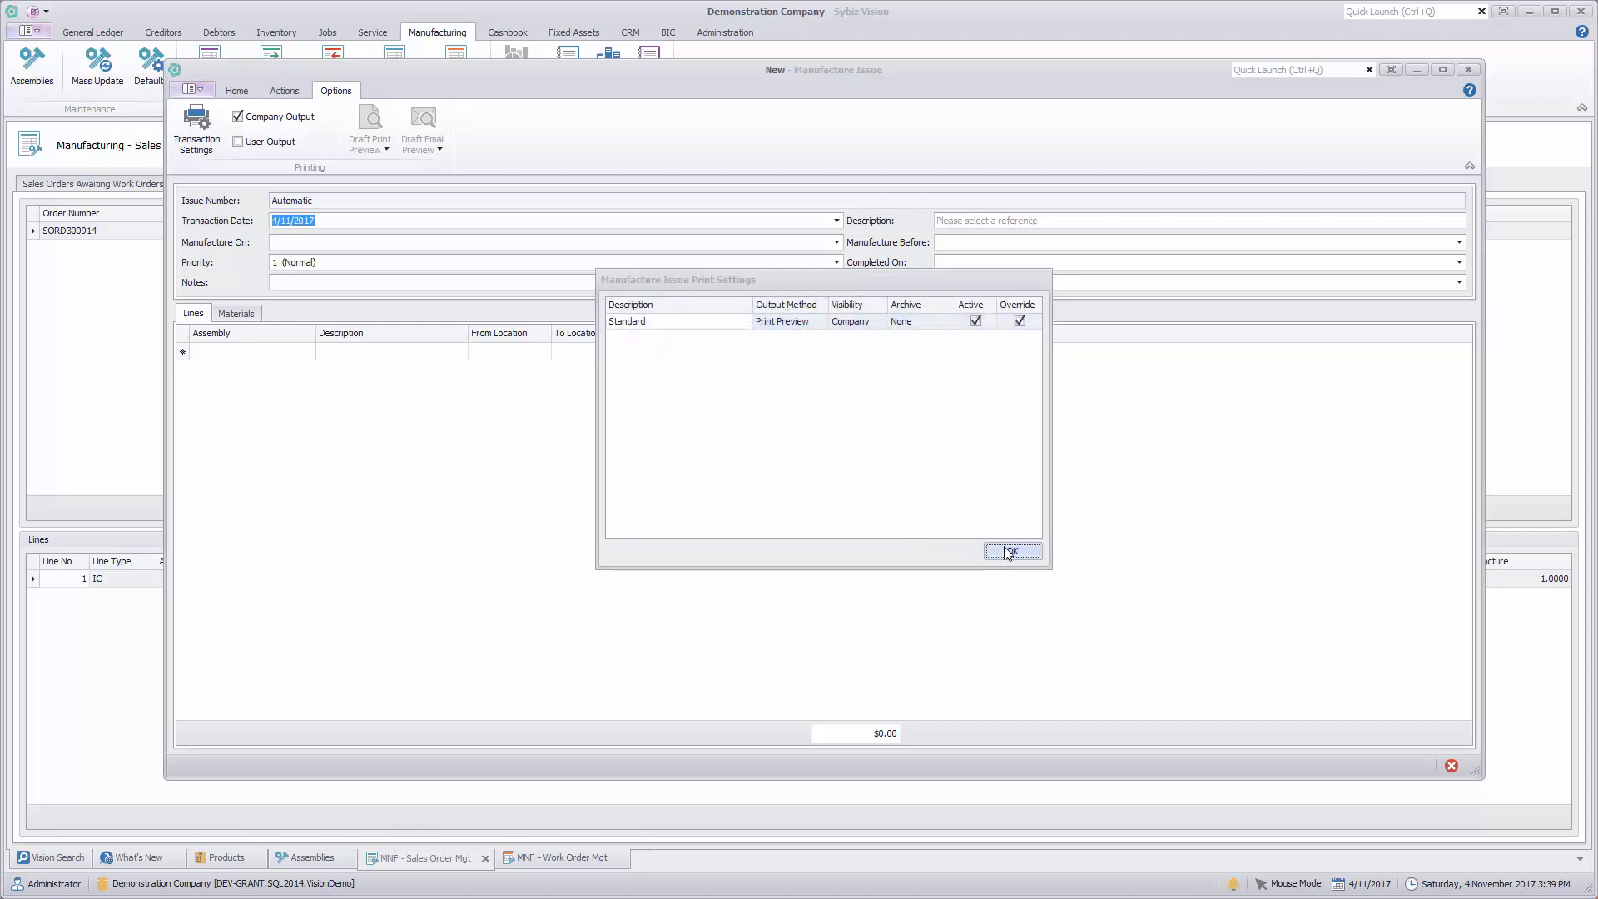
Step: Enter assembly 1234 (Sybiz Superbike (mens)) on the new issue's first line and generate its materials to recipe level
left_click(243, 93)
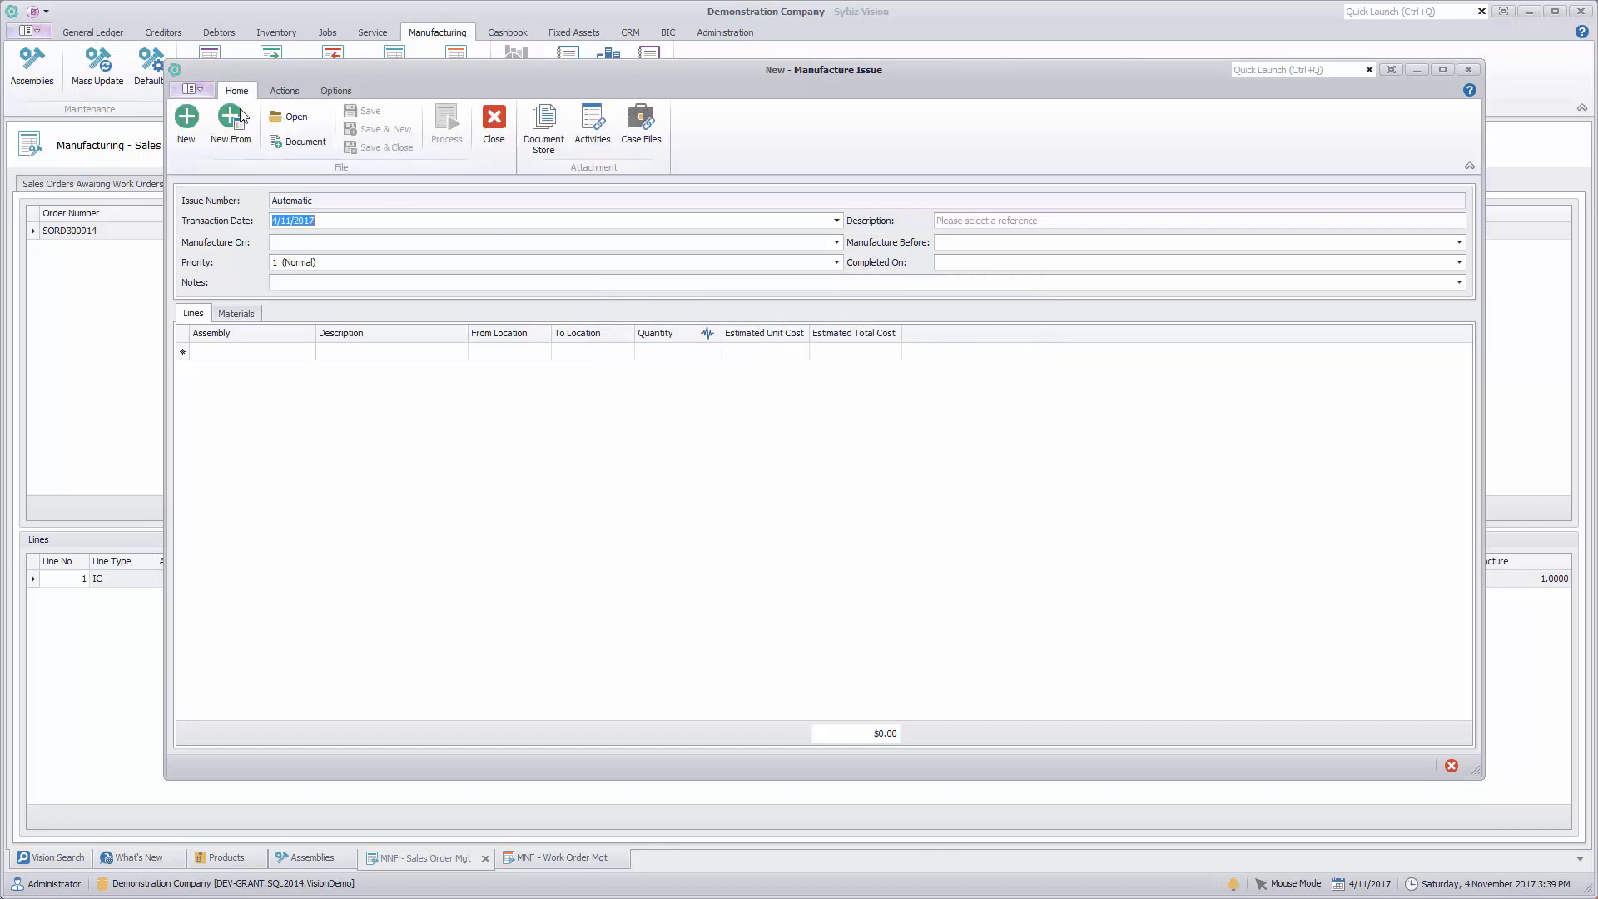
left_click(337, 353)
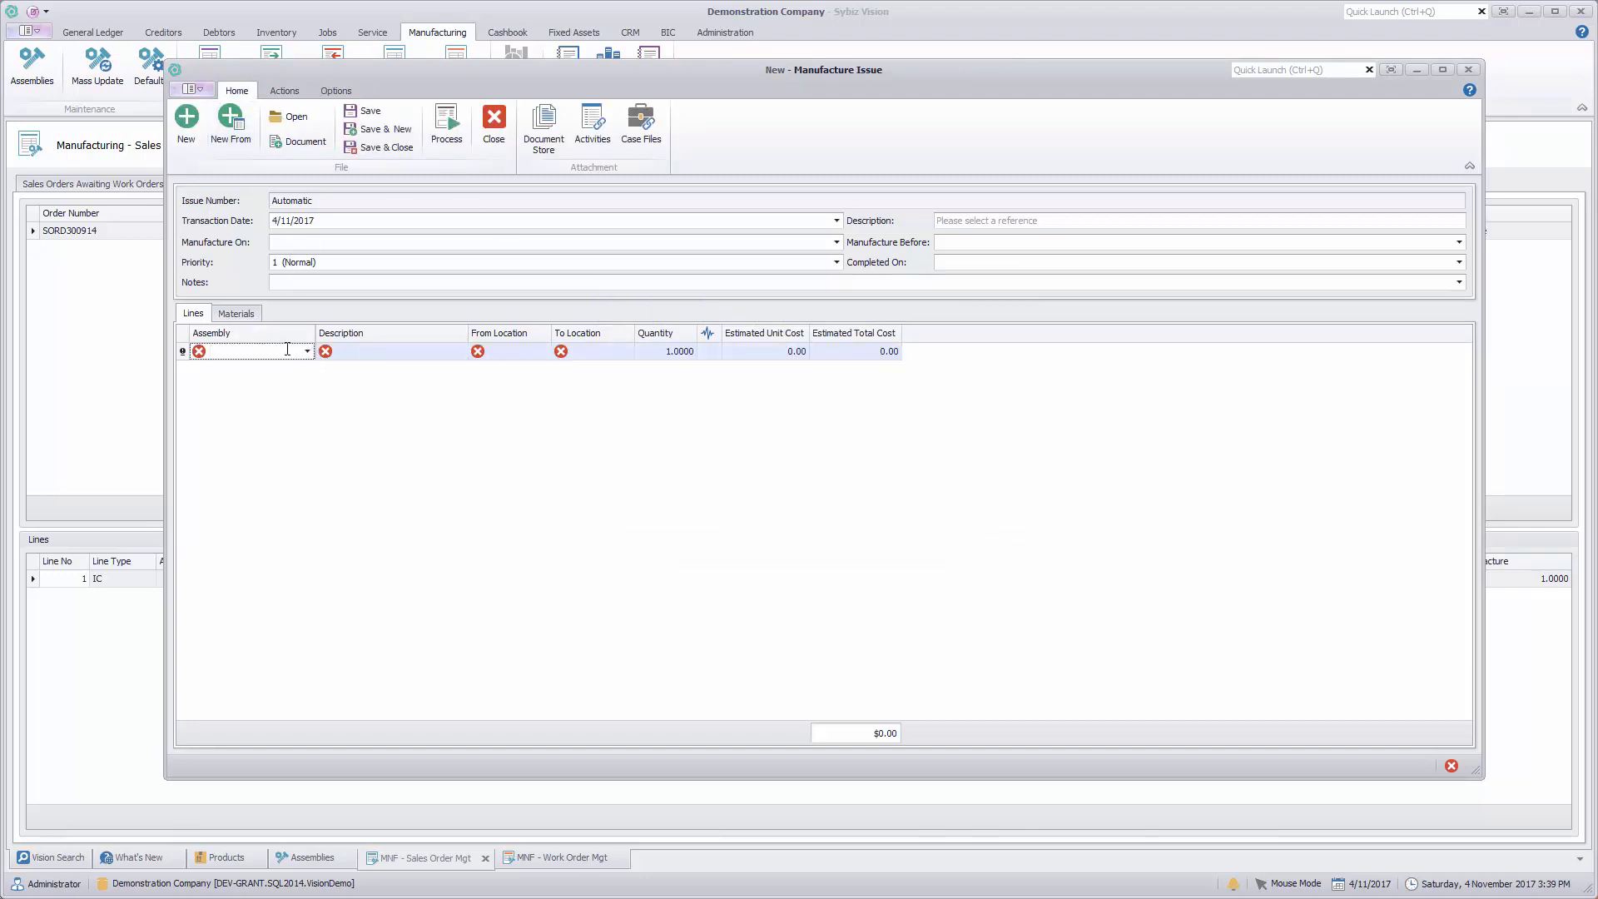
type("1234")
key("Tab")
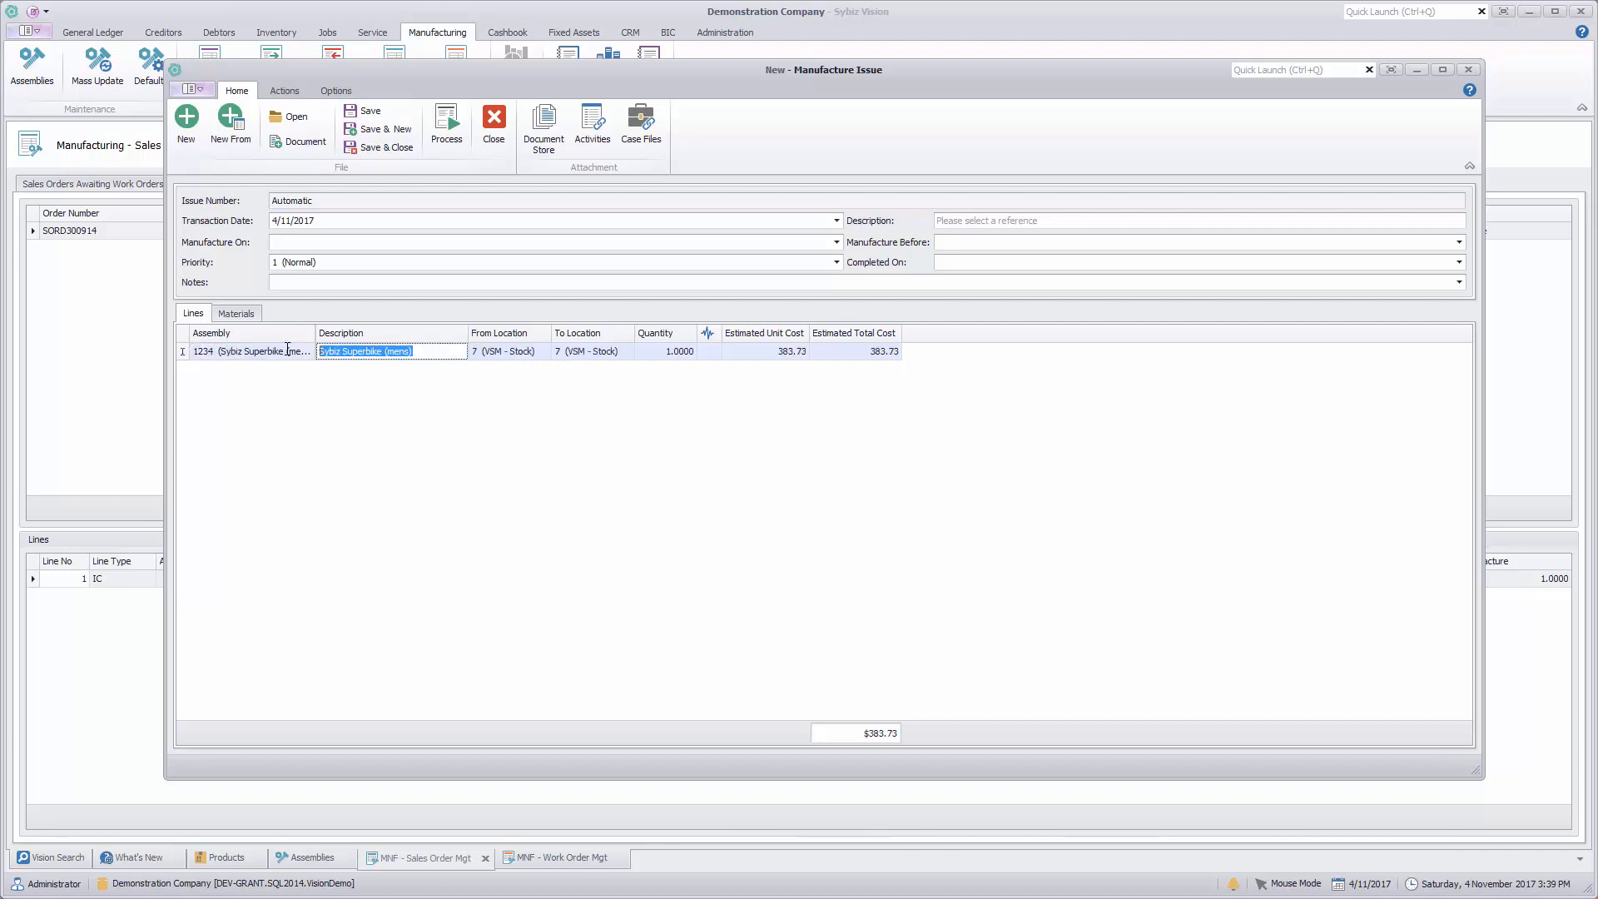
left_click(236, 314)
left_click(193, 125)
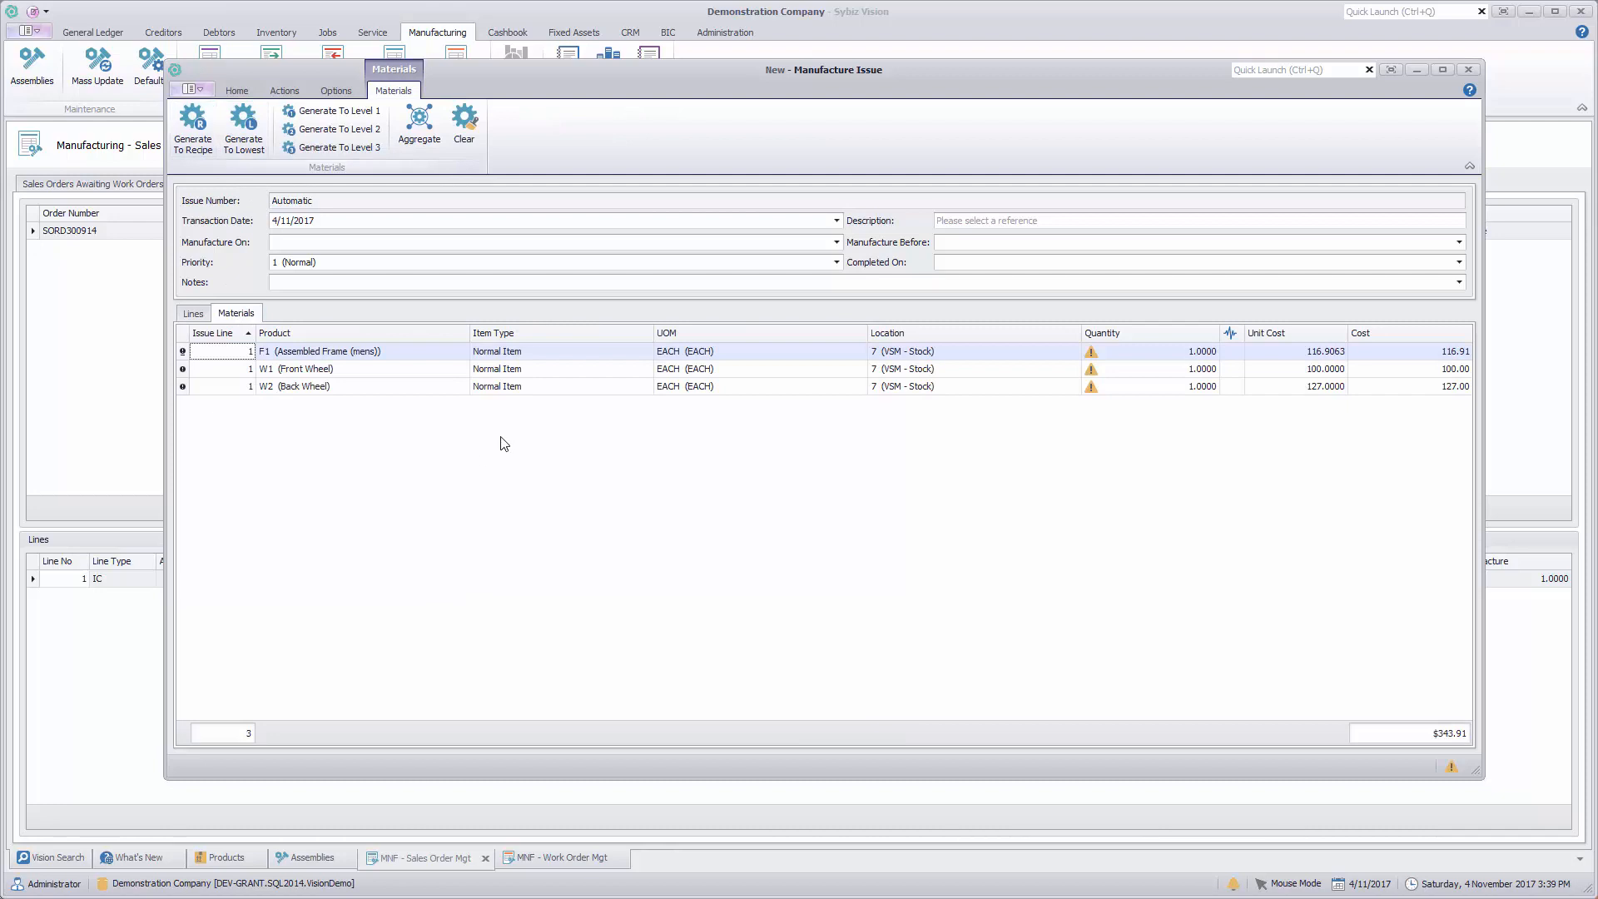
Step: Explode the F1 (Assembled Frame (mens)), W1 (Front Wheel) and W2 (Back Wheel) material lines by one level
right_click(319, 351)
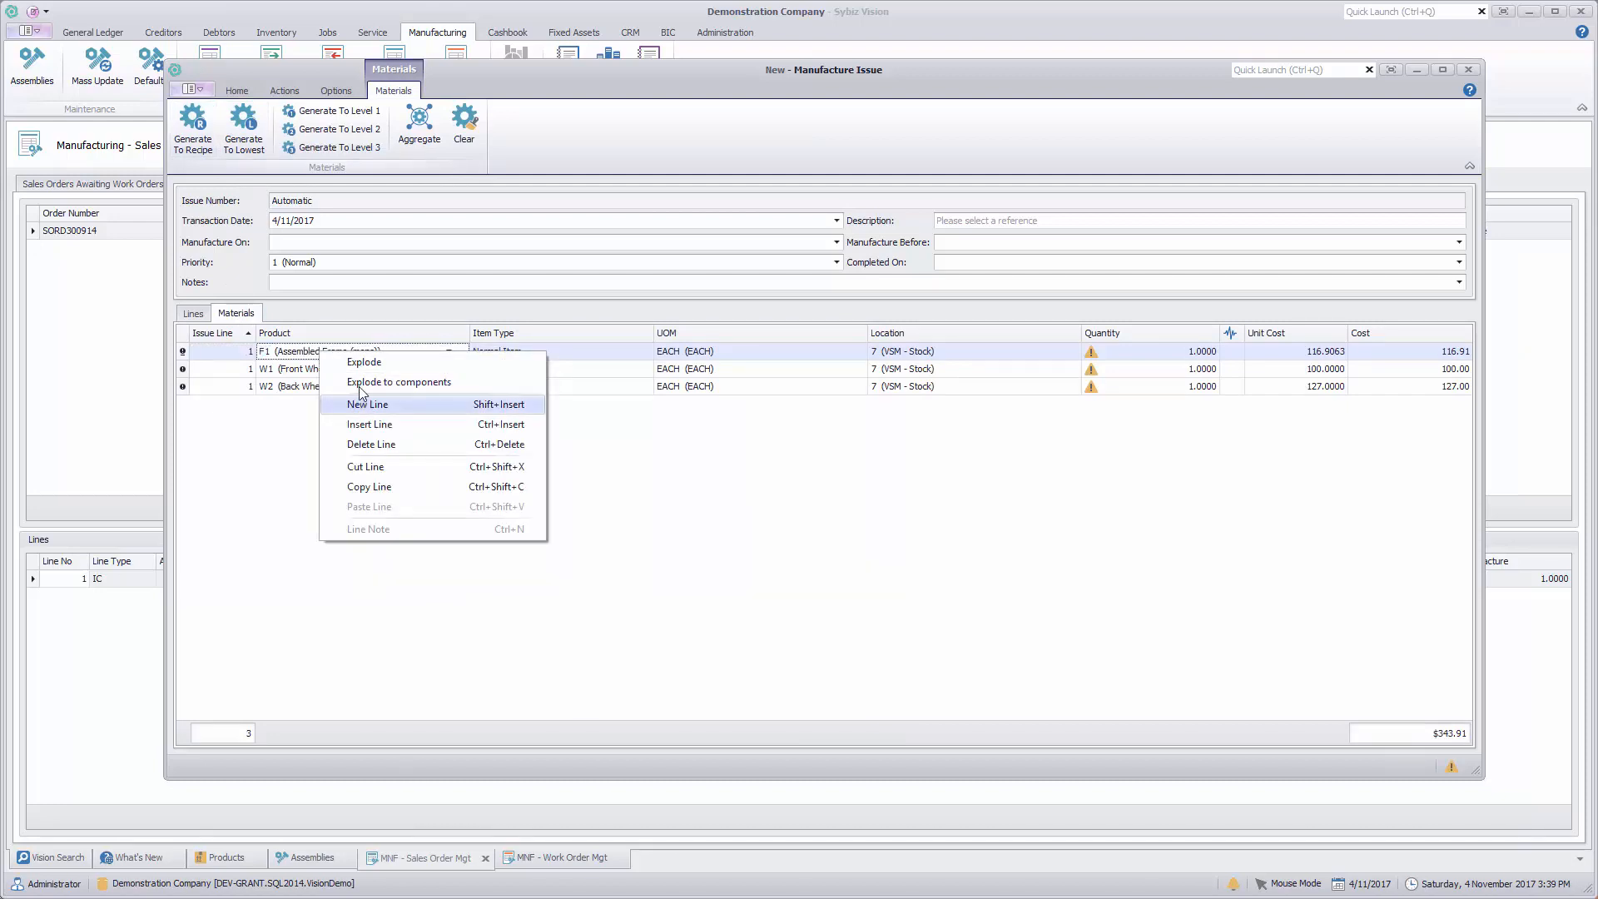
left_click(361, 364)
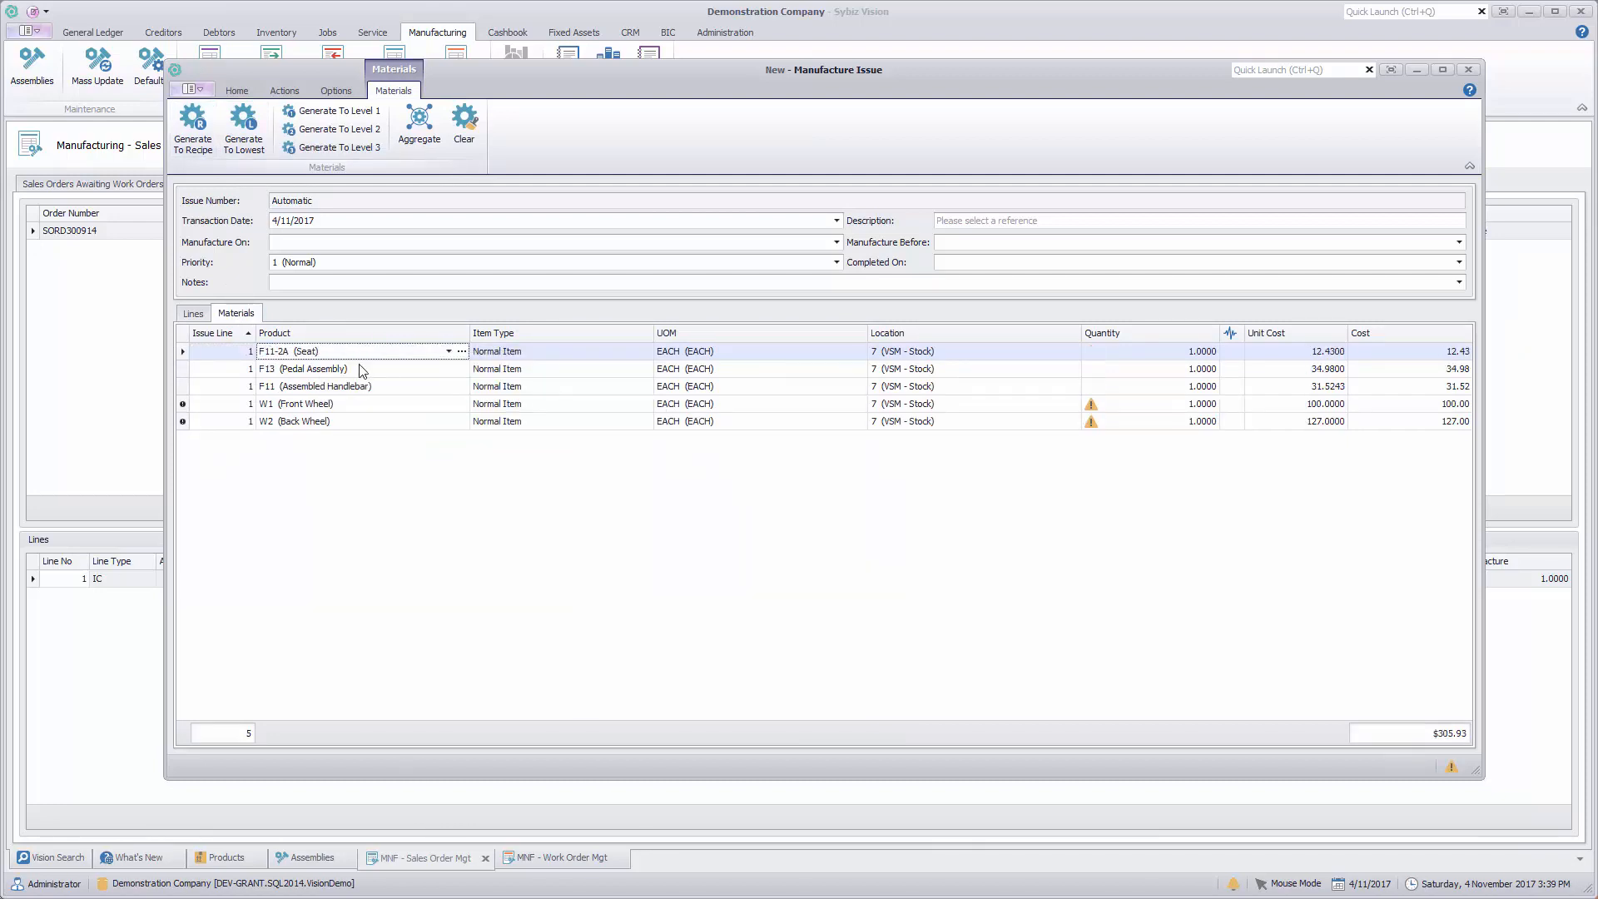
right_click(298, 408)
left_click(327, 420)
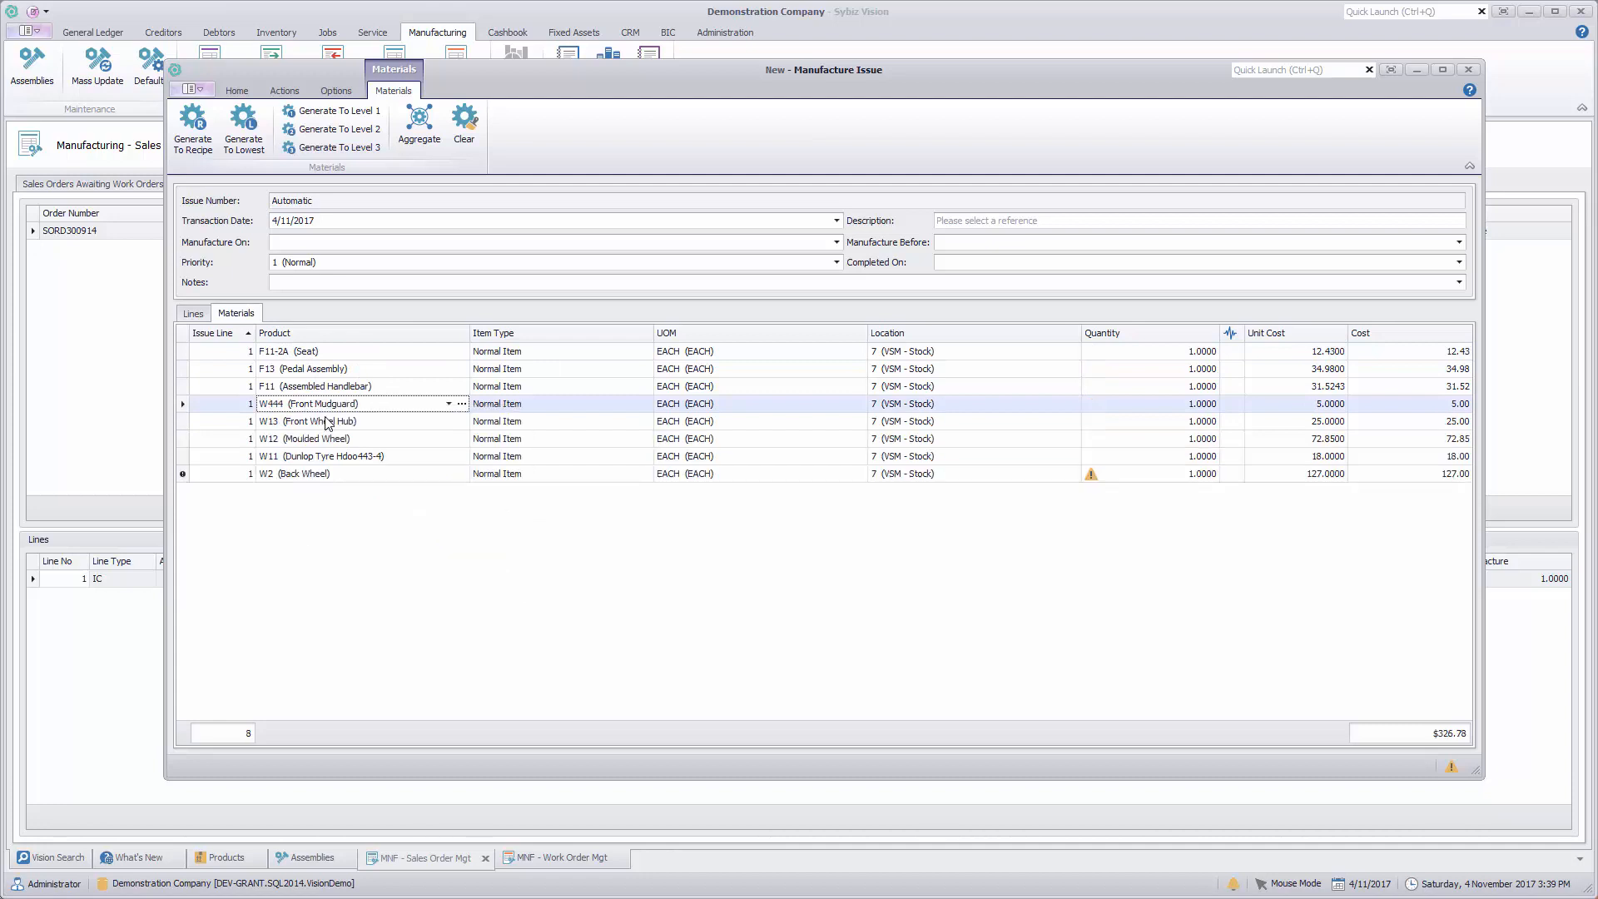
right_click(322, 473)
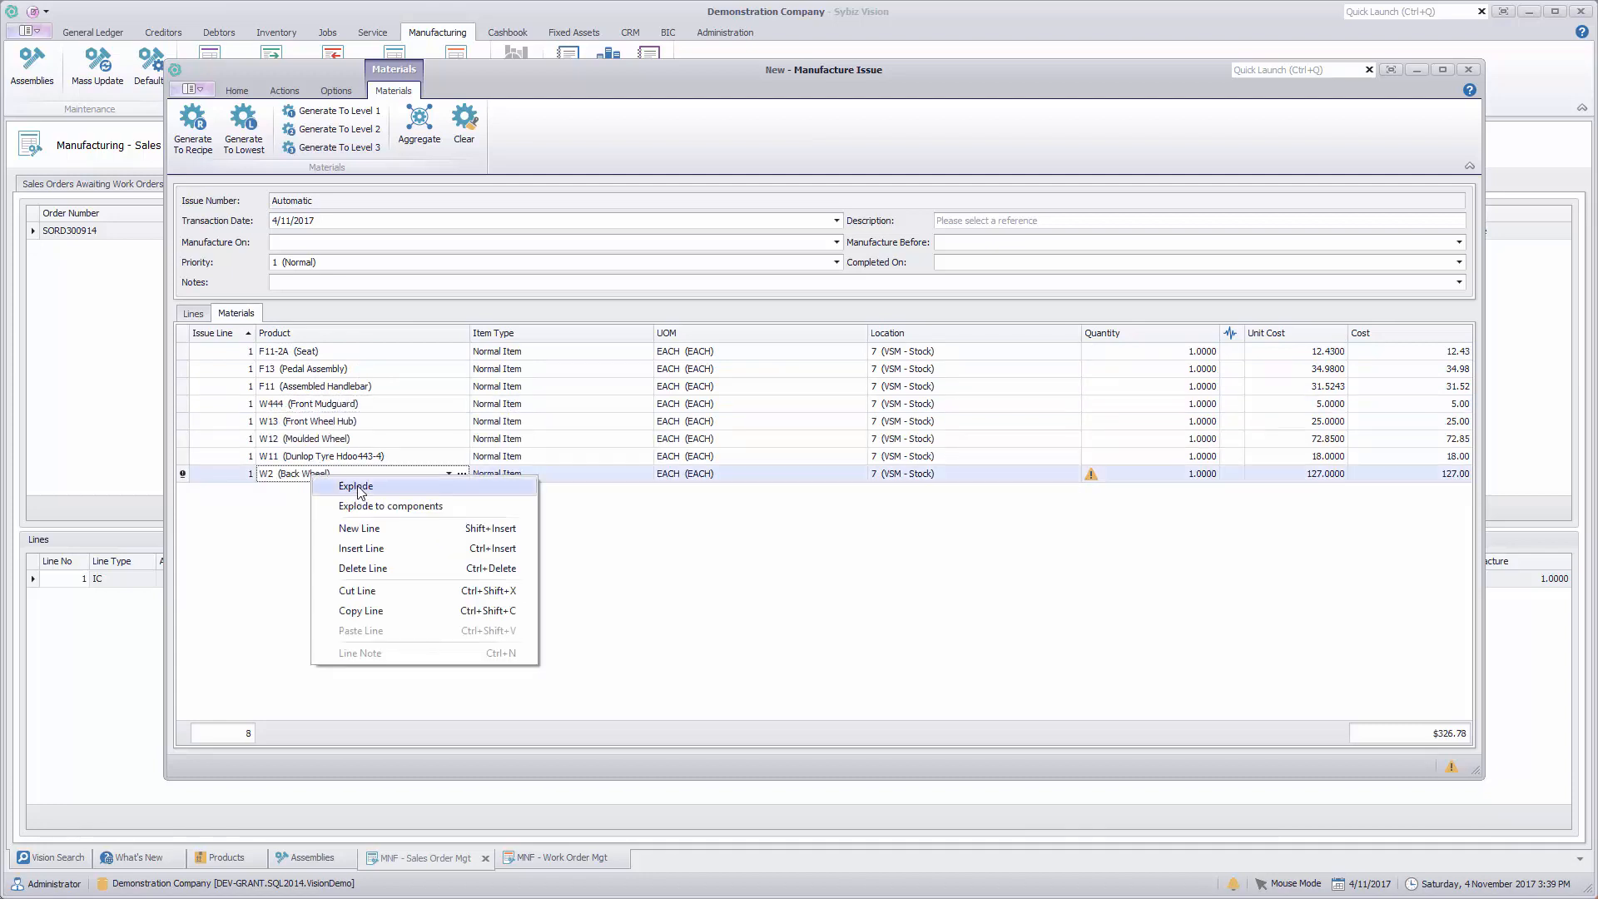
left_click(361, 492)
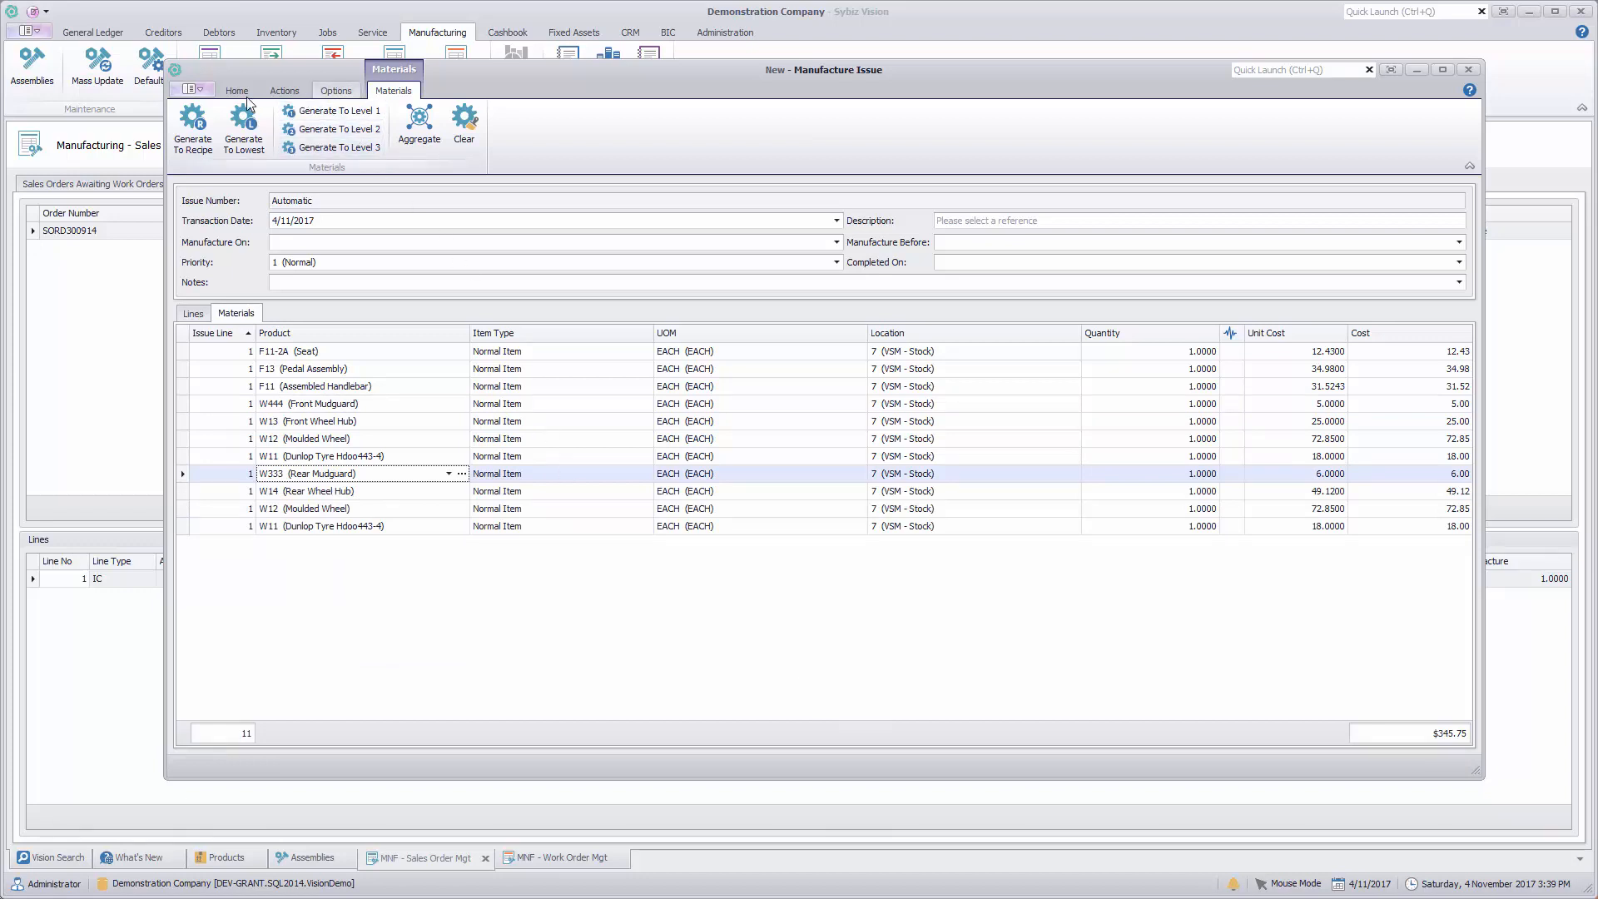
Step: Review the manufacture issue in a Standard draft print preview, close it and return to the main issue commands
left_click(194, 89)
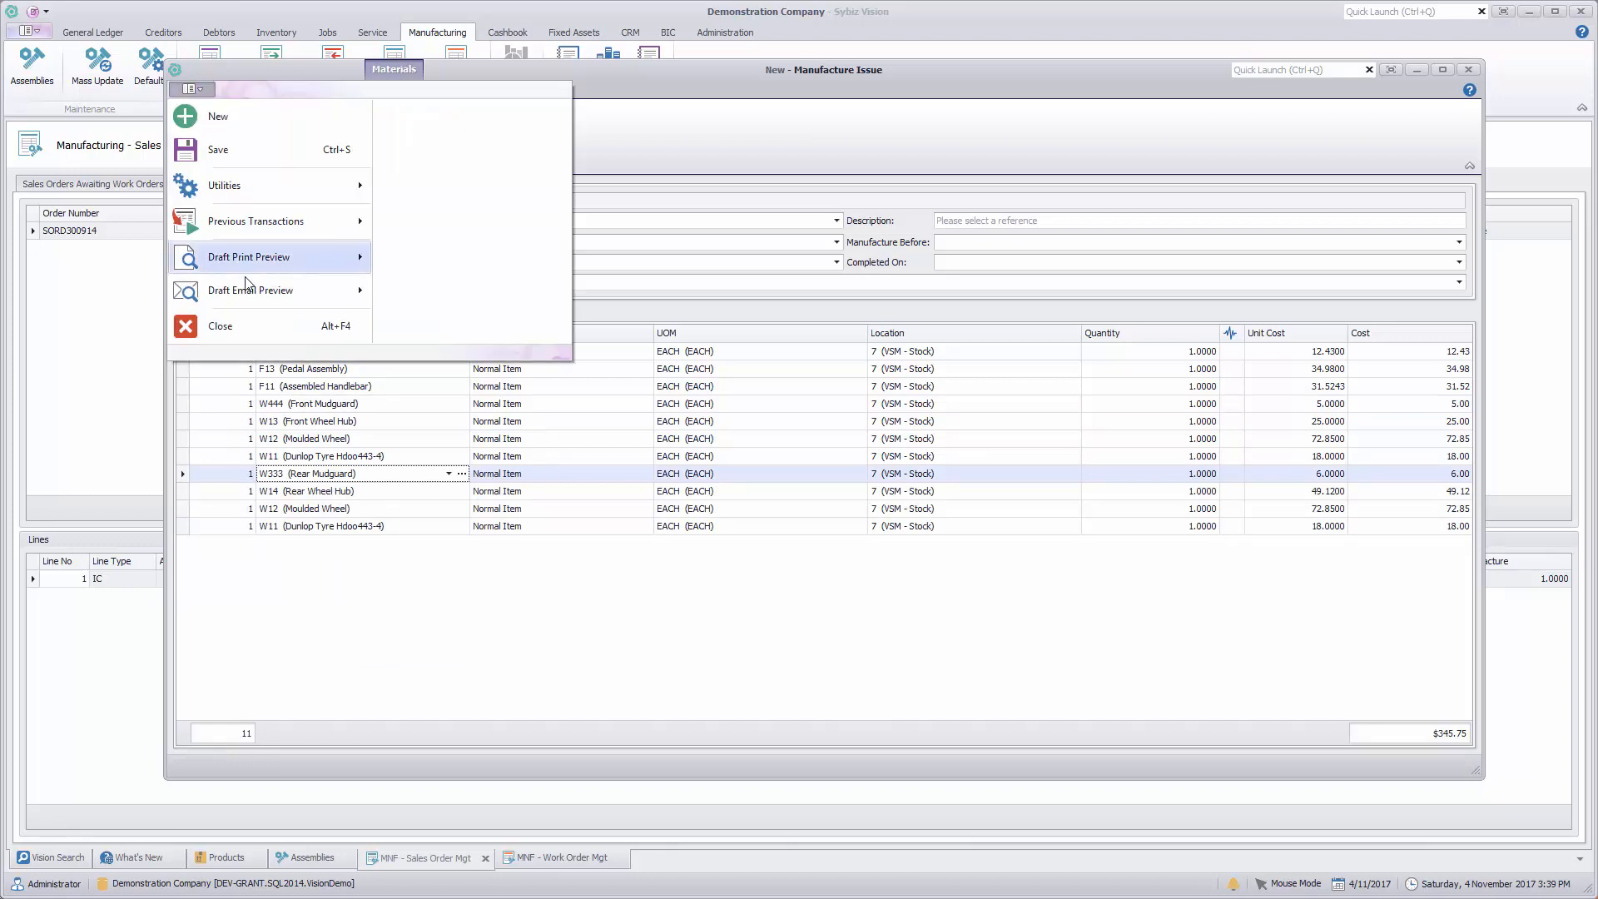
mouse_move(218, 258)
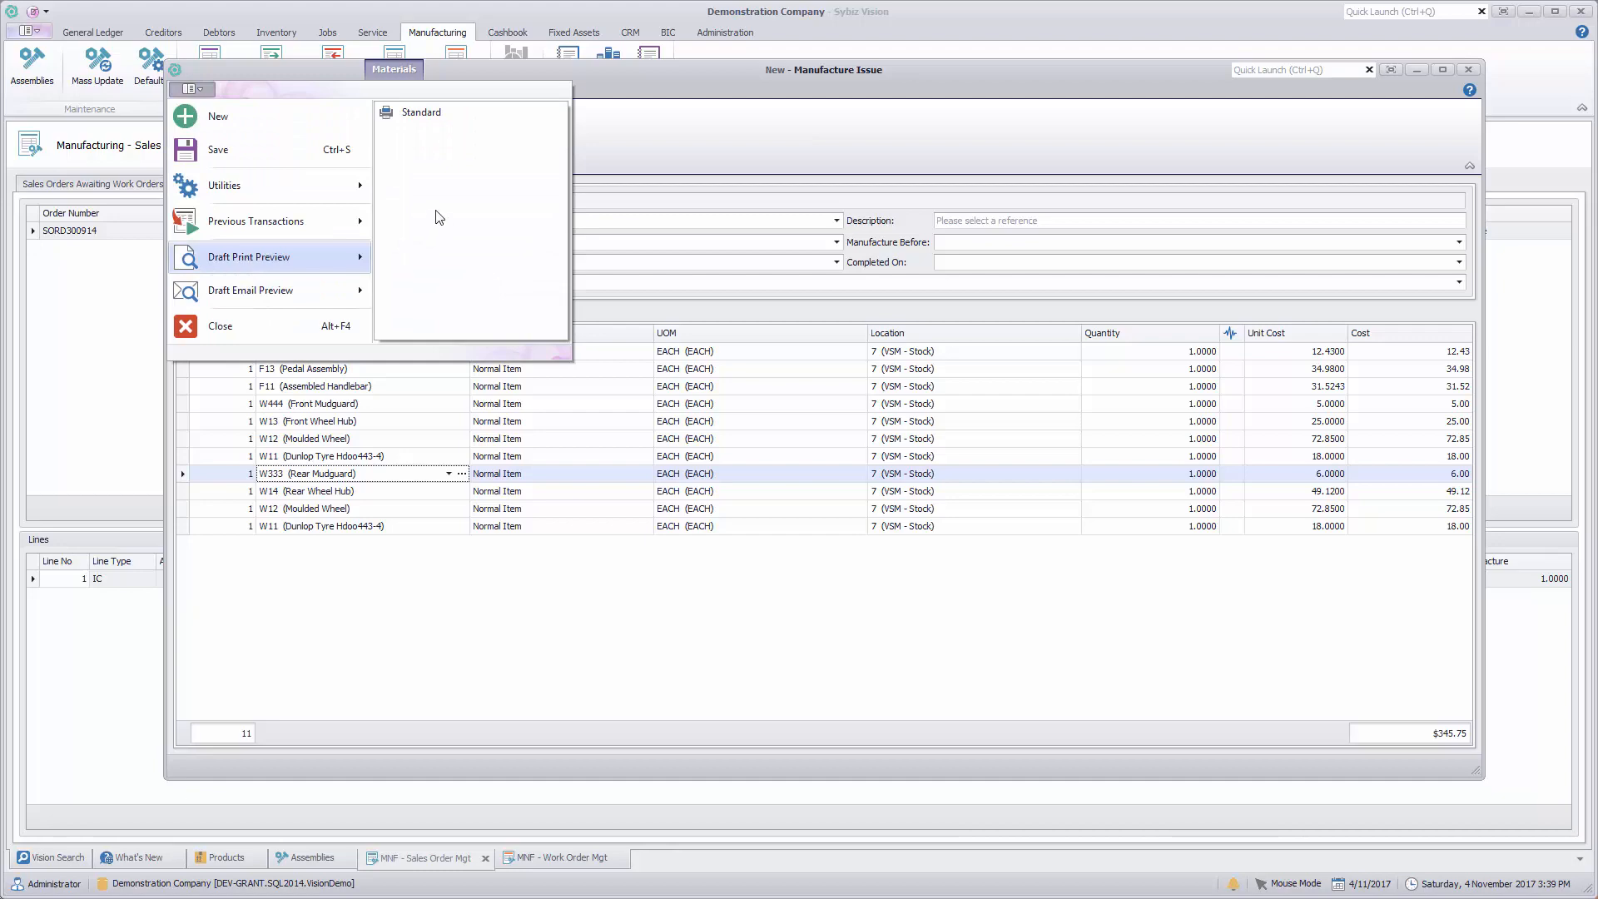
left_click(406, 117)
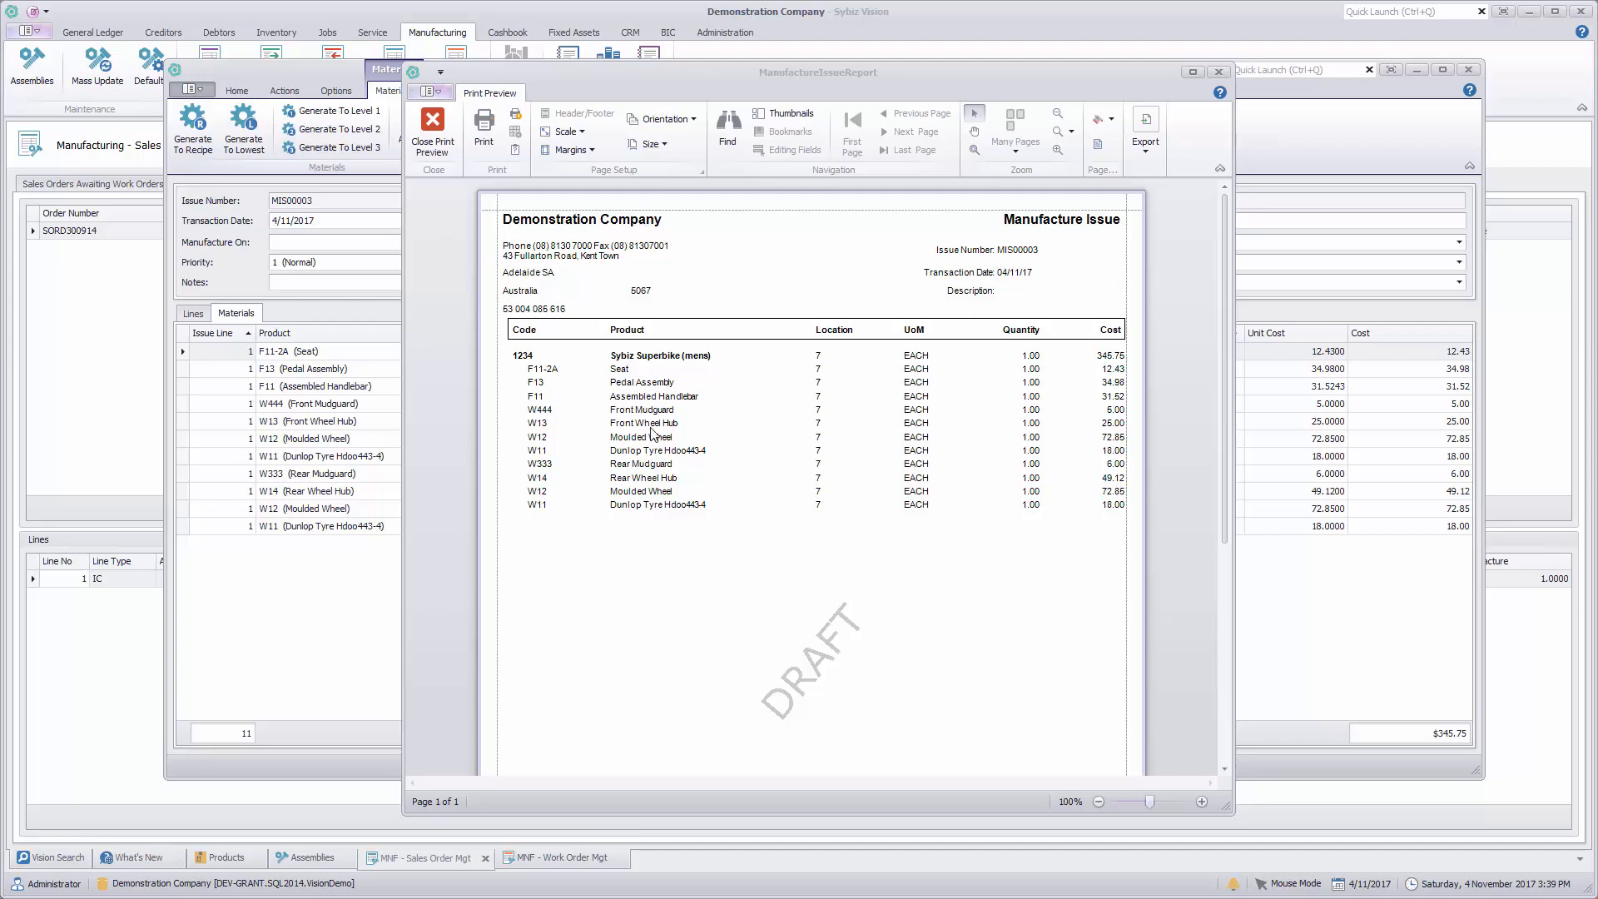
left_click(441, 140)
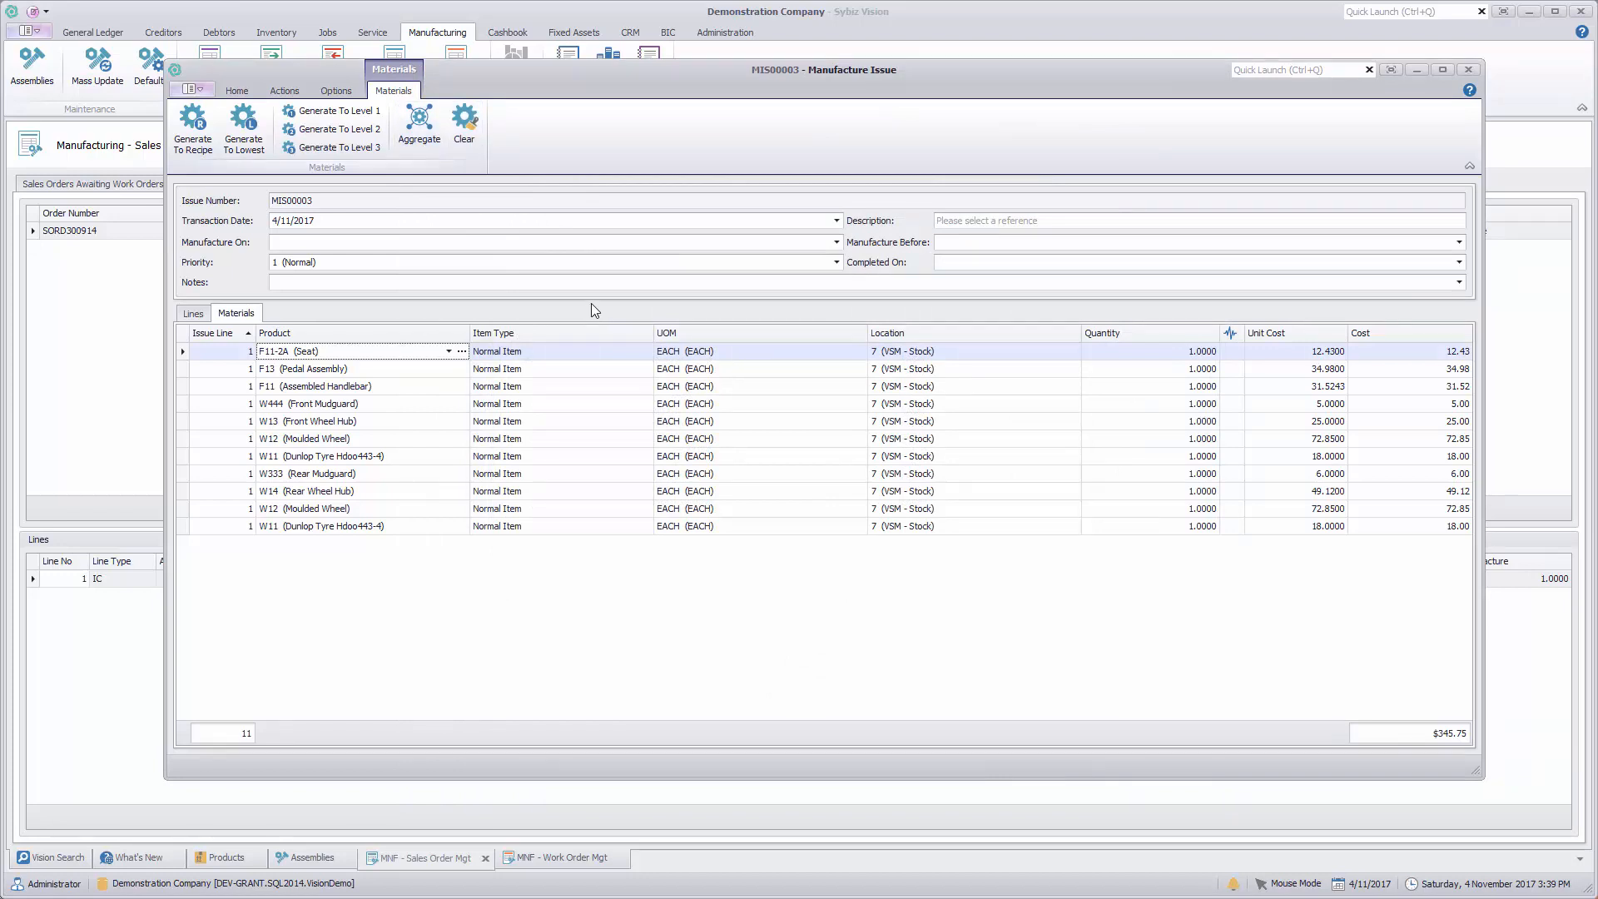
left_click(239, 91)
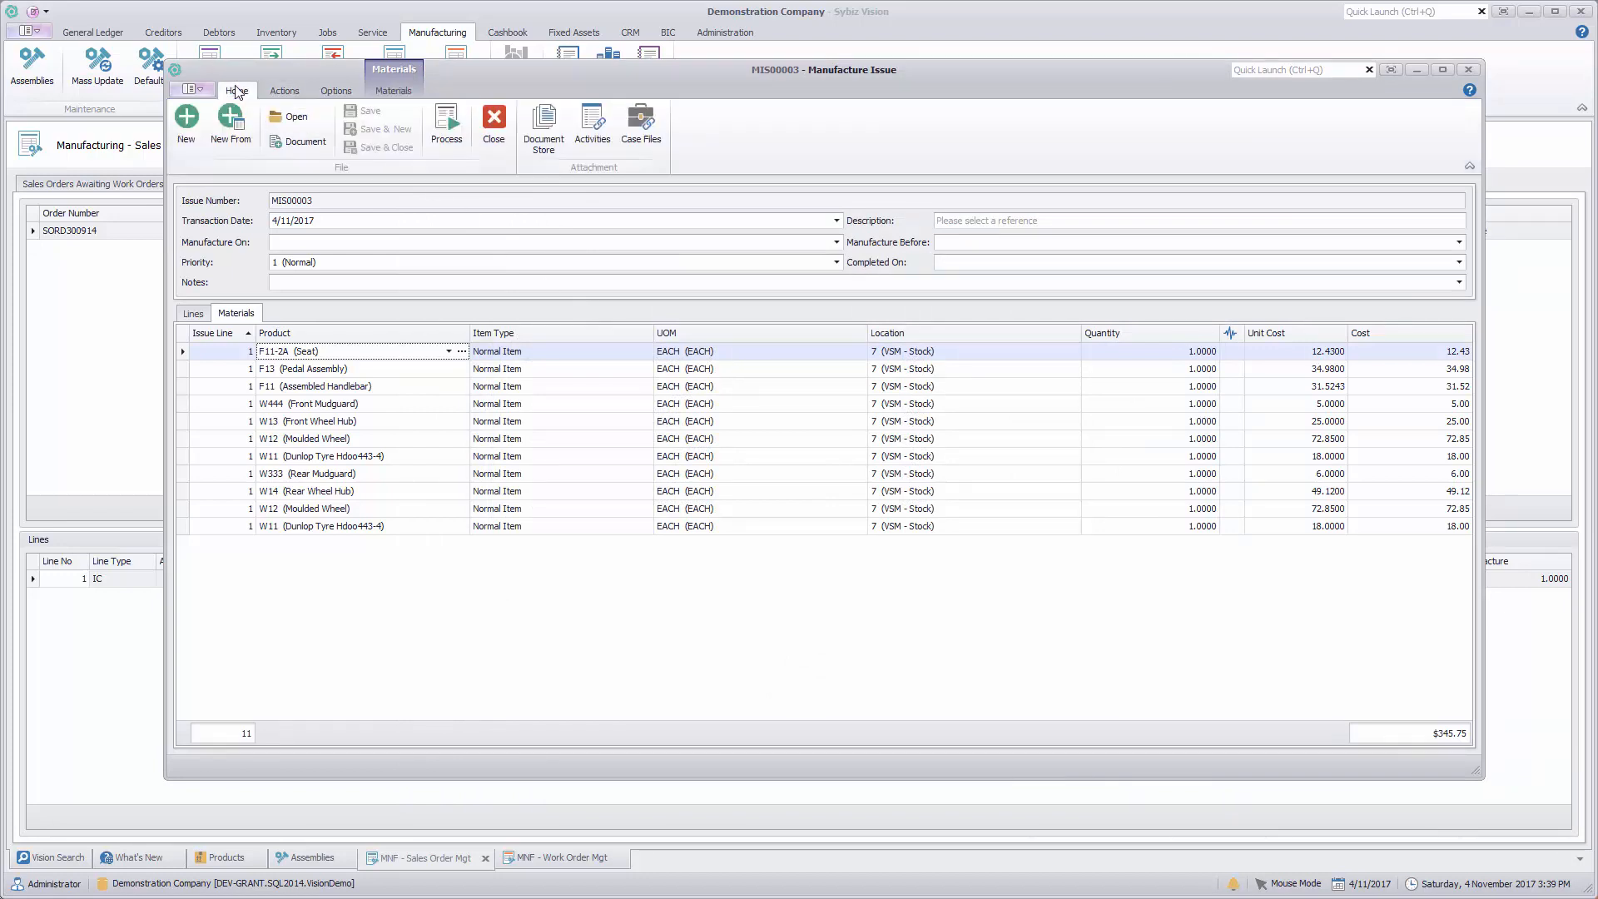
Step: Check the processed manufacture issue's document store, close it and close the issue
left_click(549, 143)
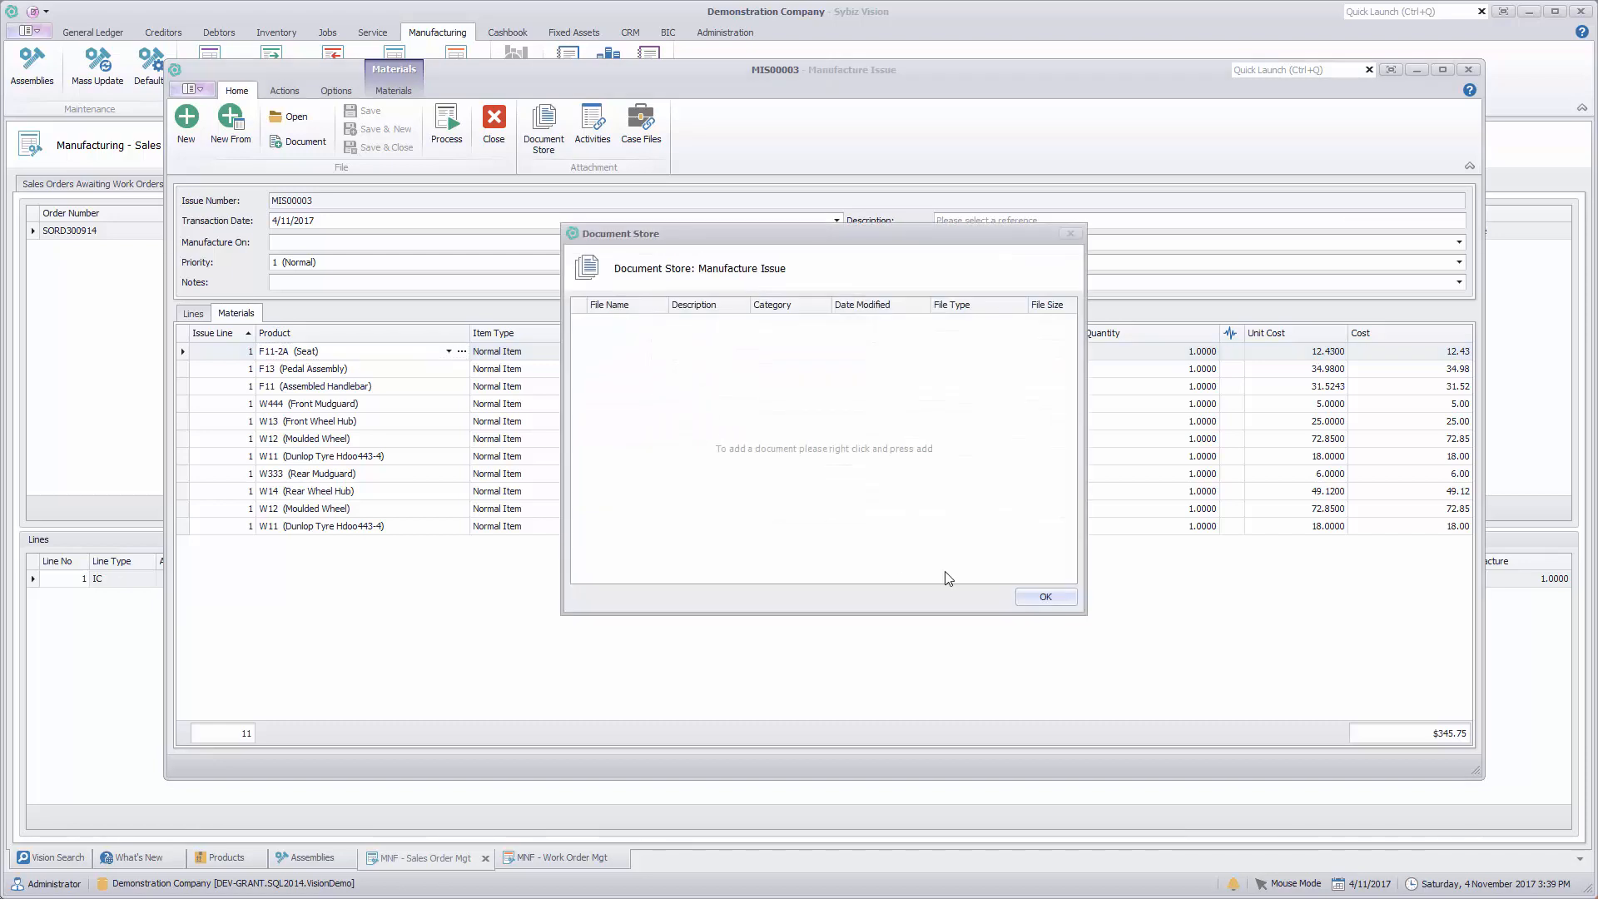
left_click(1032, 597)
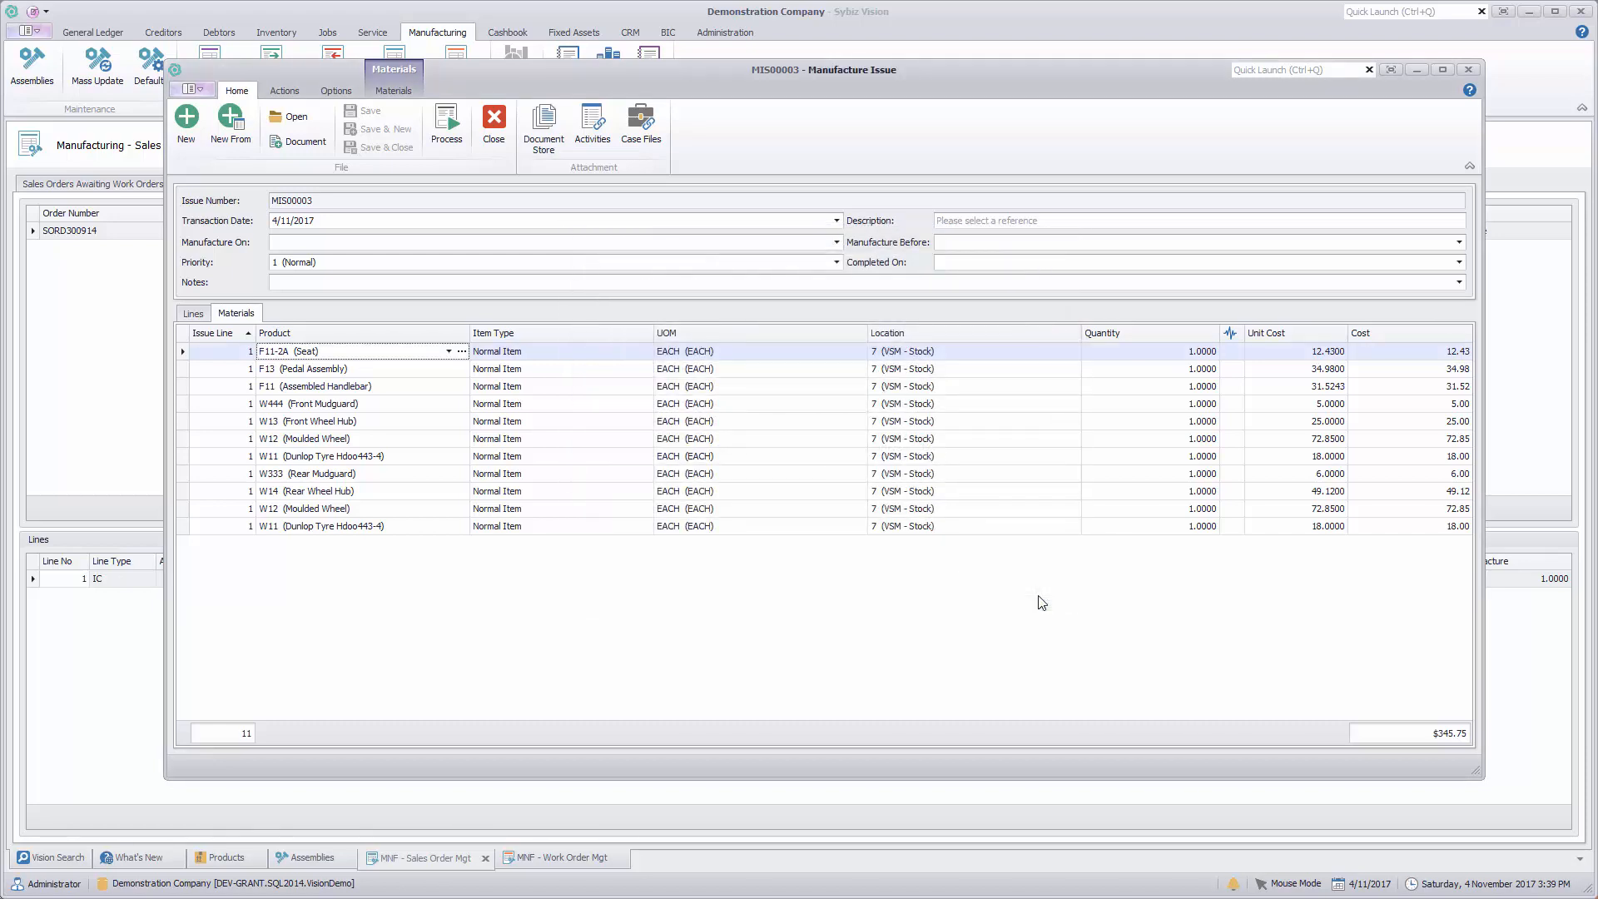
left_click(497, 118)
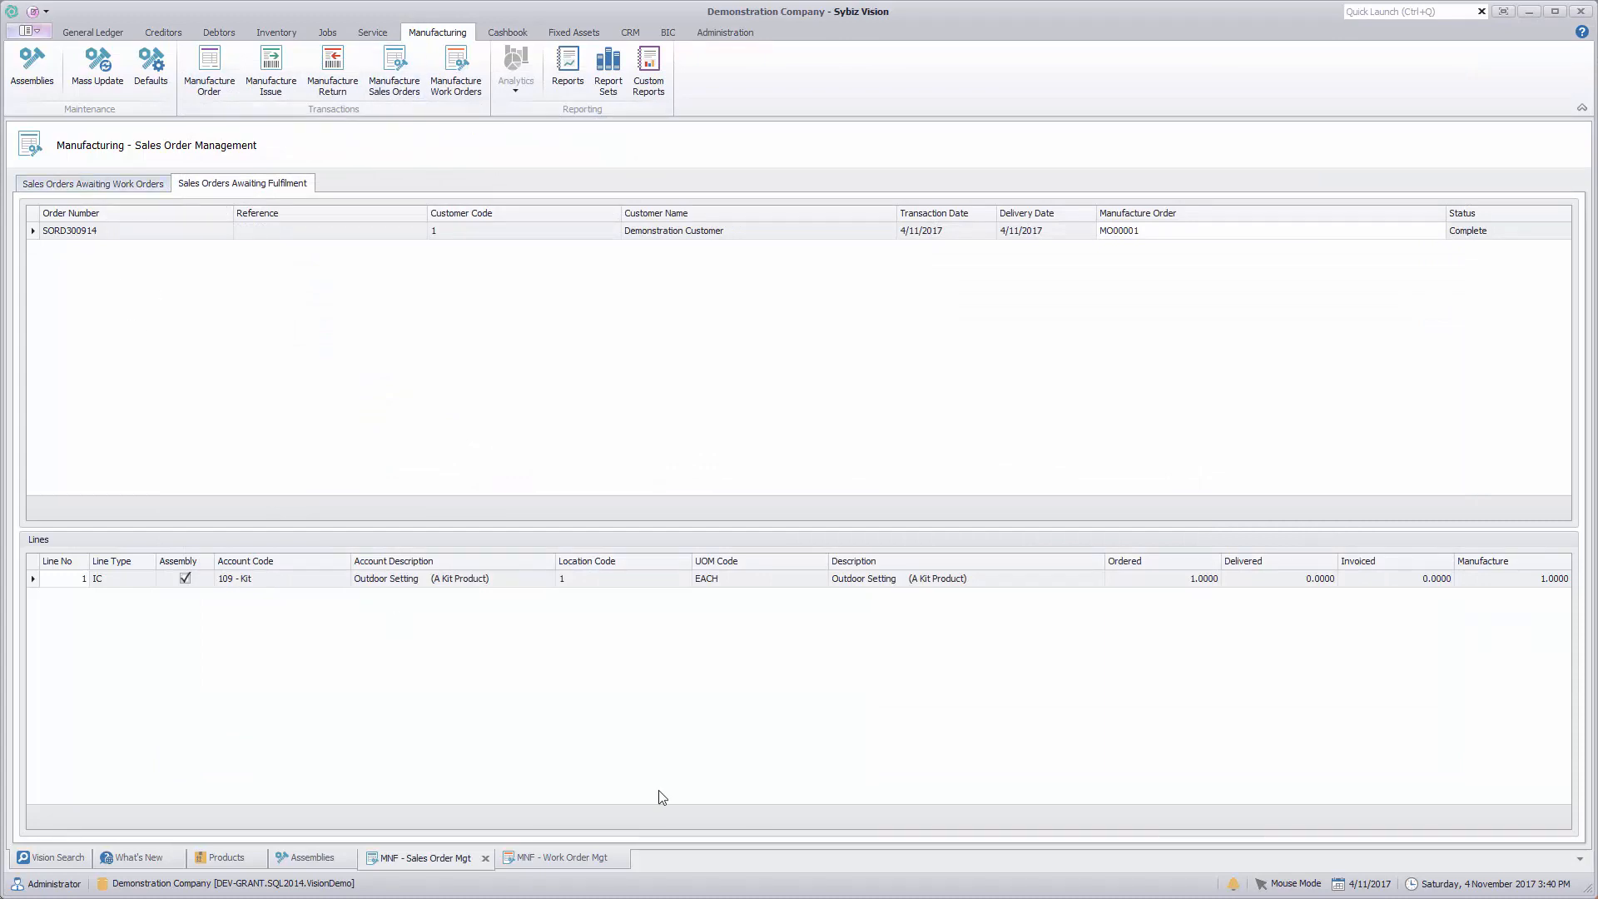
Step: Open the details of the process-ready work order for assembly 1234 in work order management
left_click(558, 859)
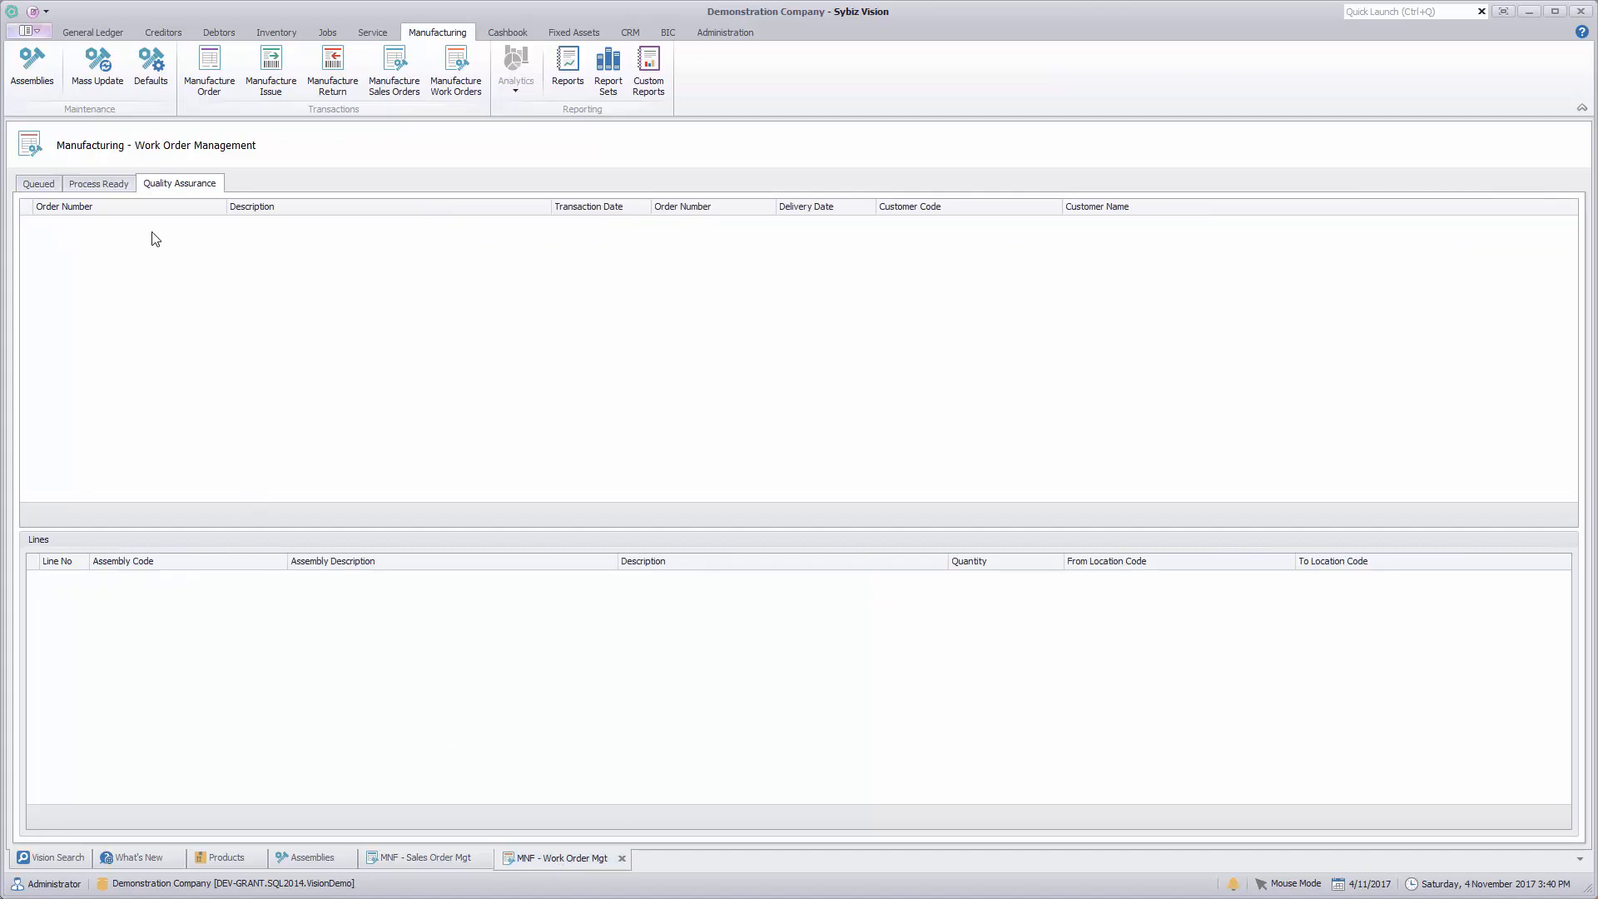
left_click(40, 185)
left_click(70, 185)
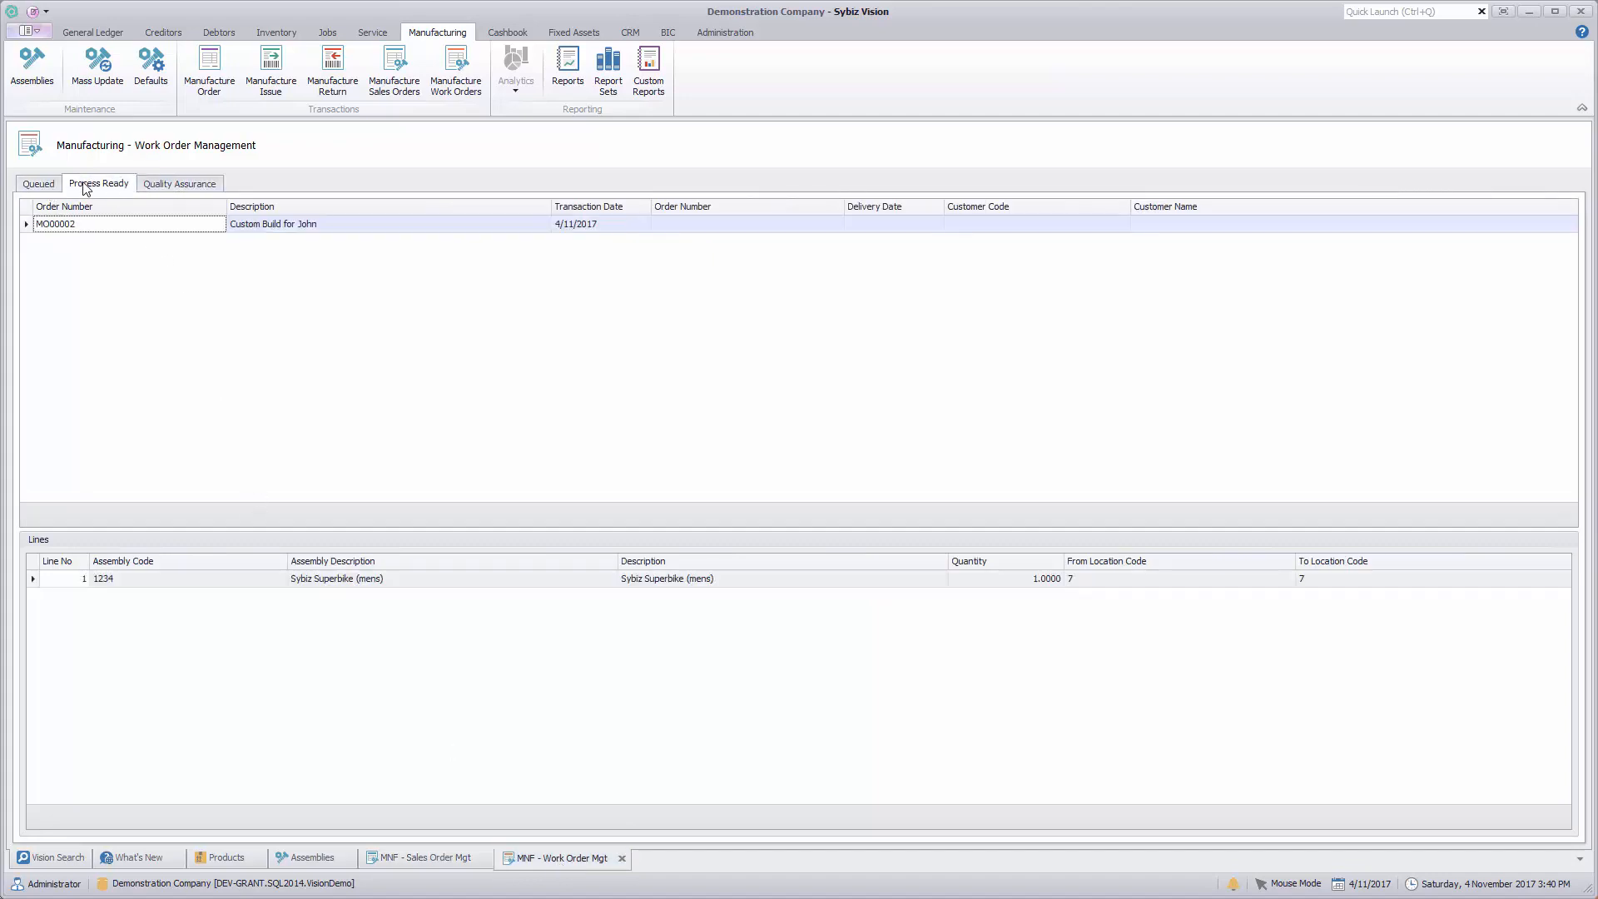
right_click(142, 225)
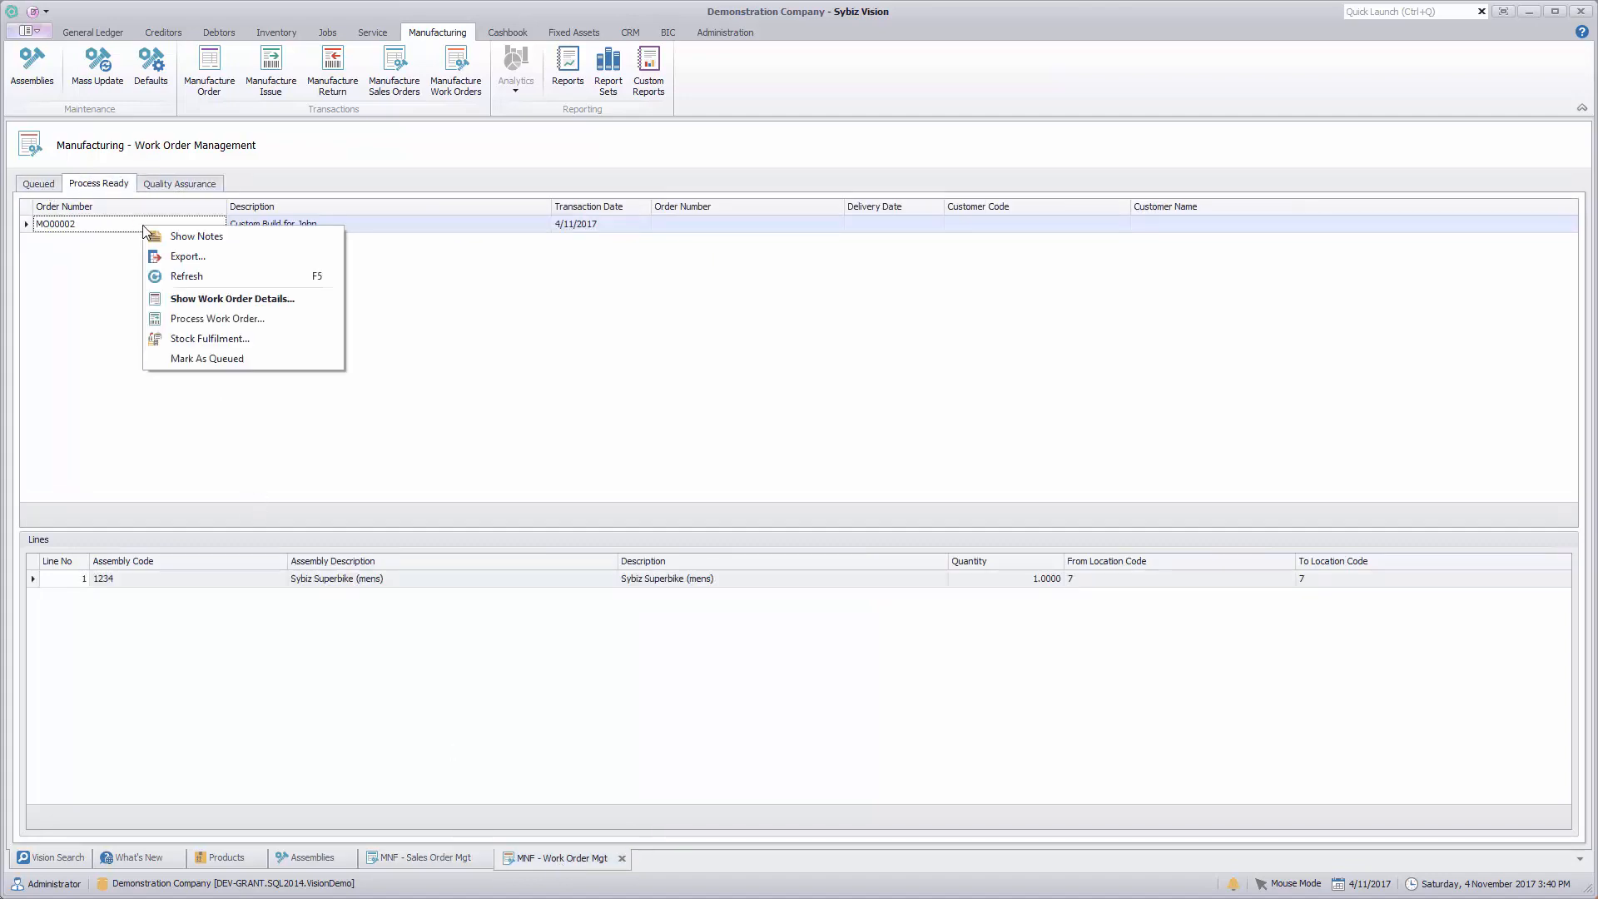
left_click(211, 300)
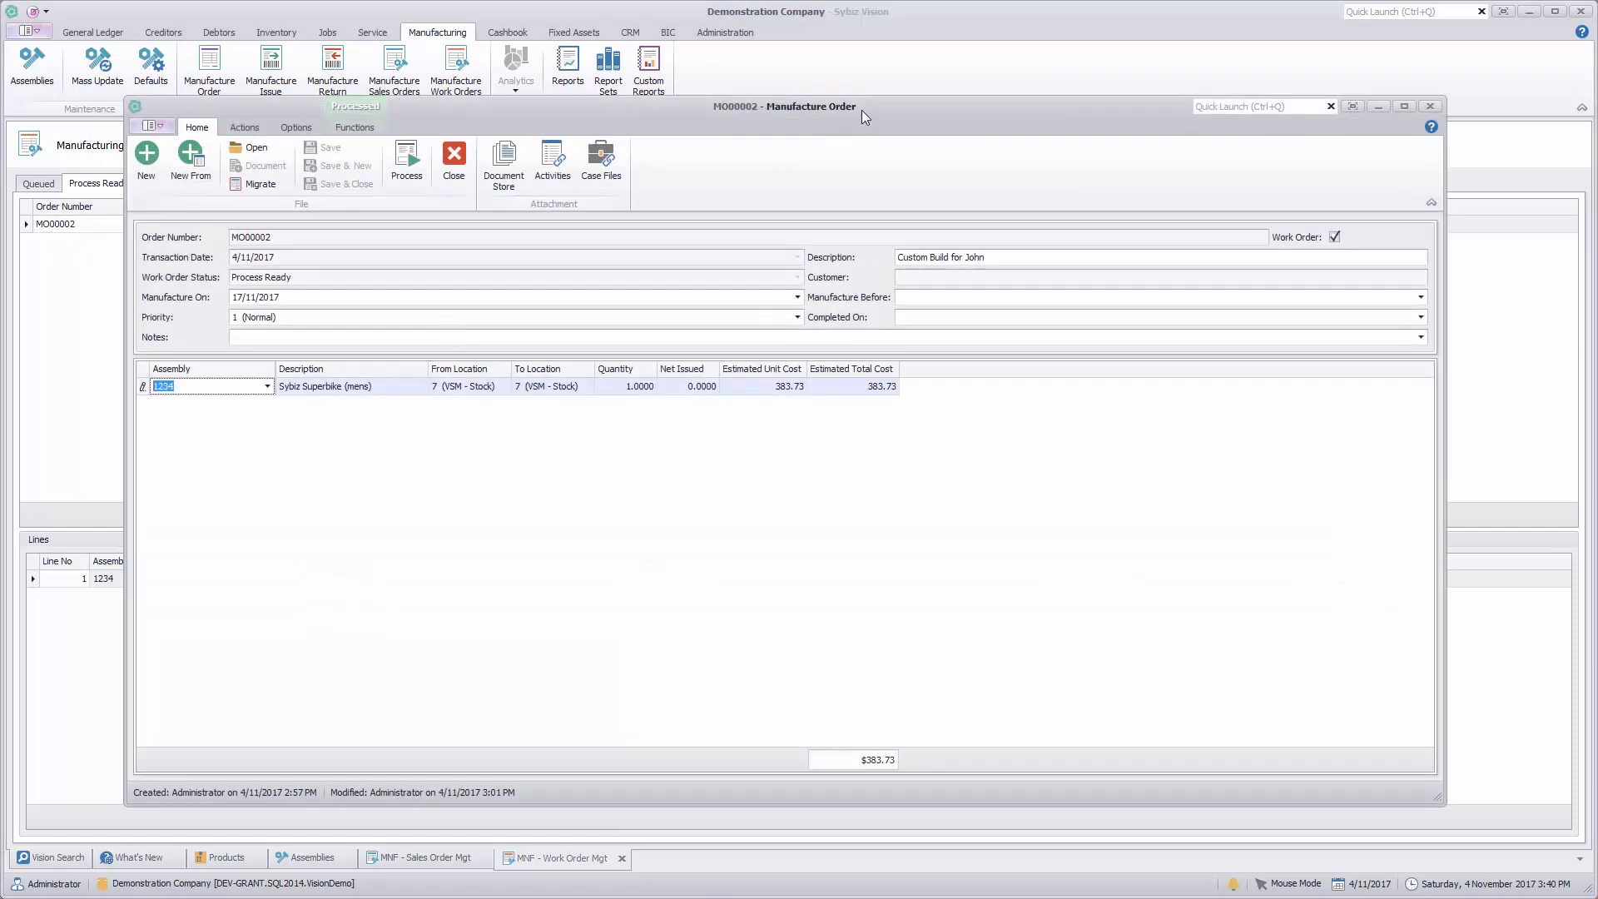
Step: Review the whole manufacture order in a Standard draft print preview and close the preview
left_click(148, 127)
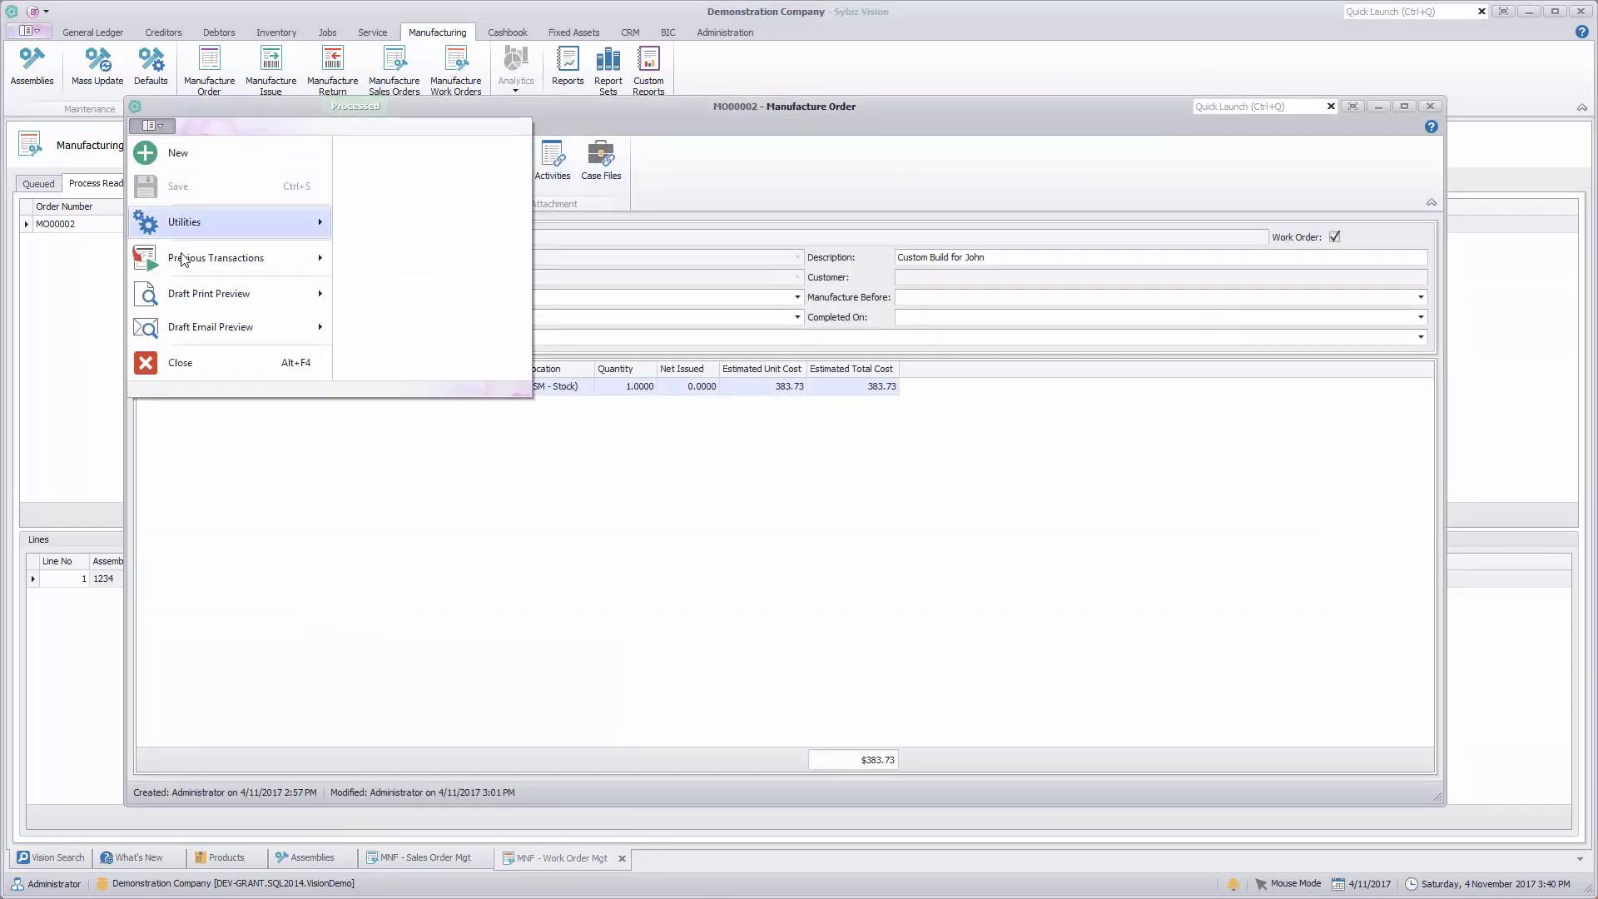
mouse_move(208, 293)
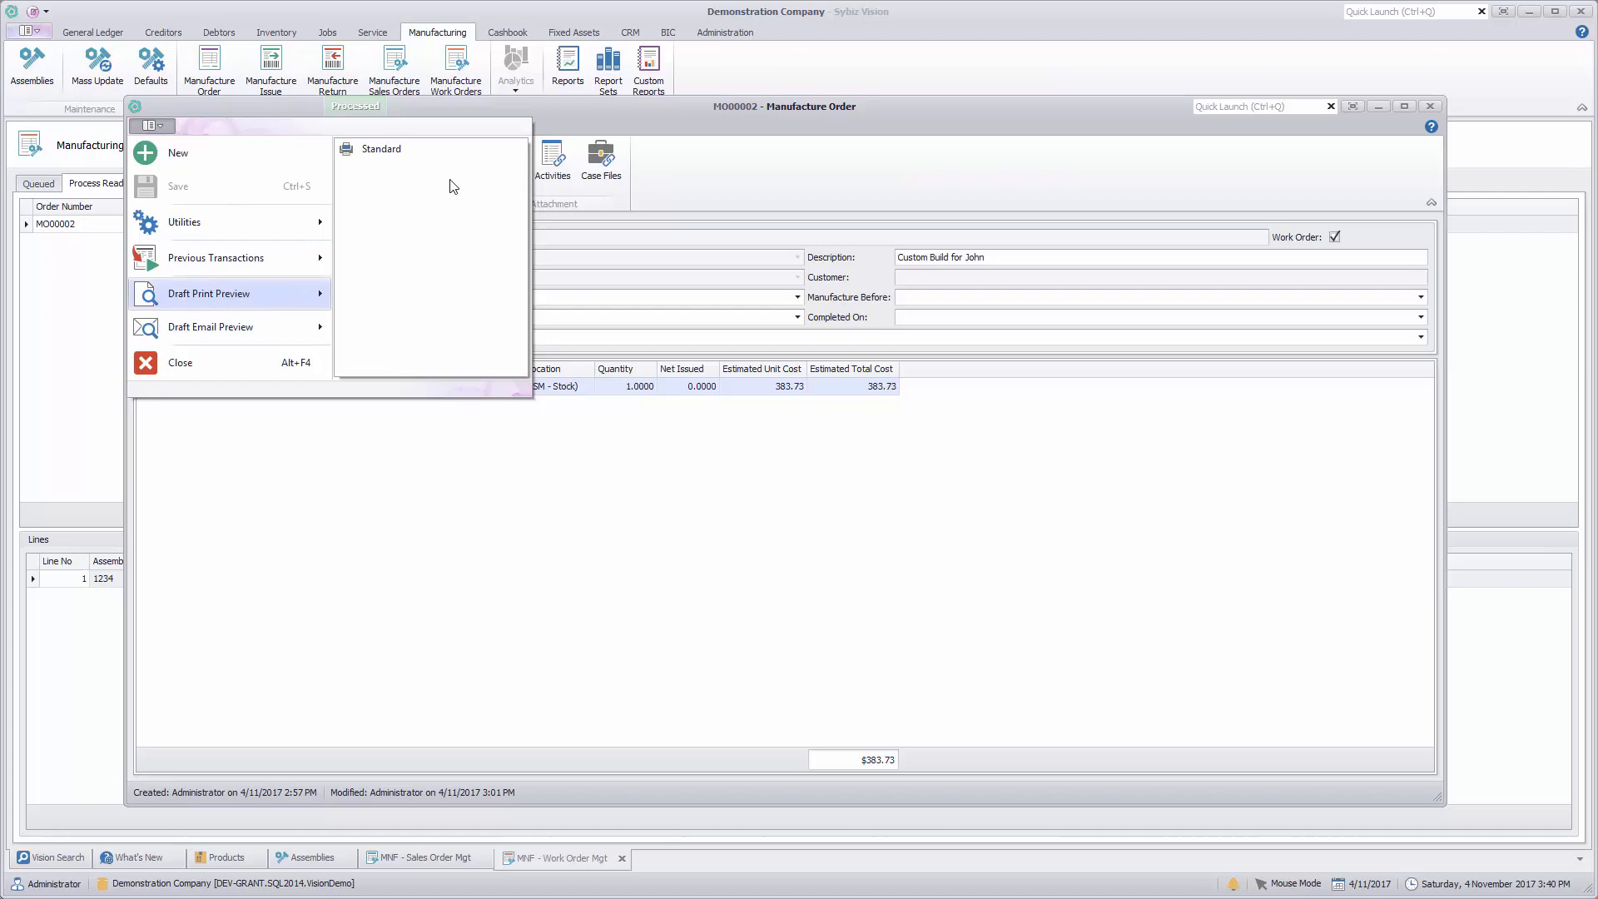
left_click(417, 150)
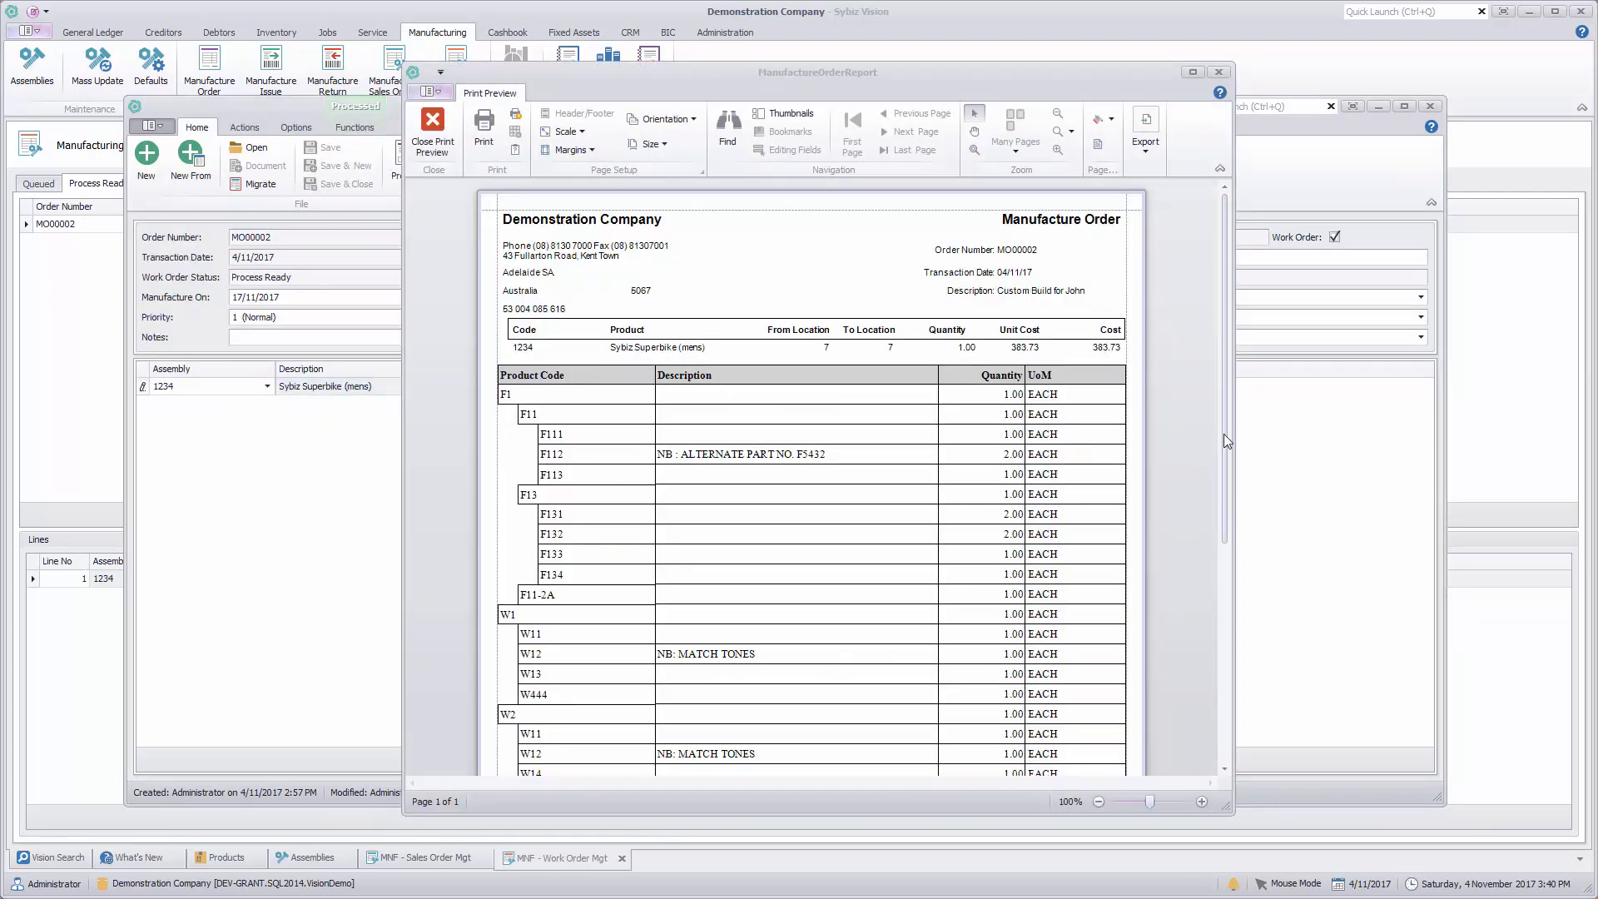
left_click_drag(1225, 434, 1231, 510)
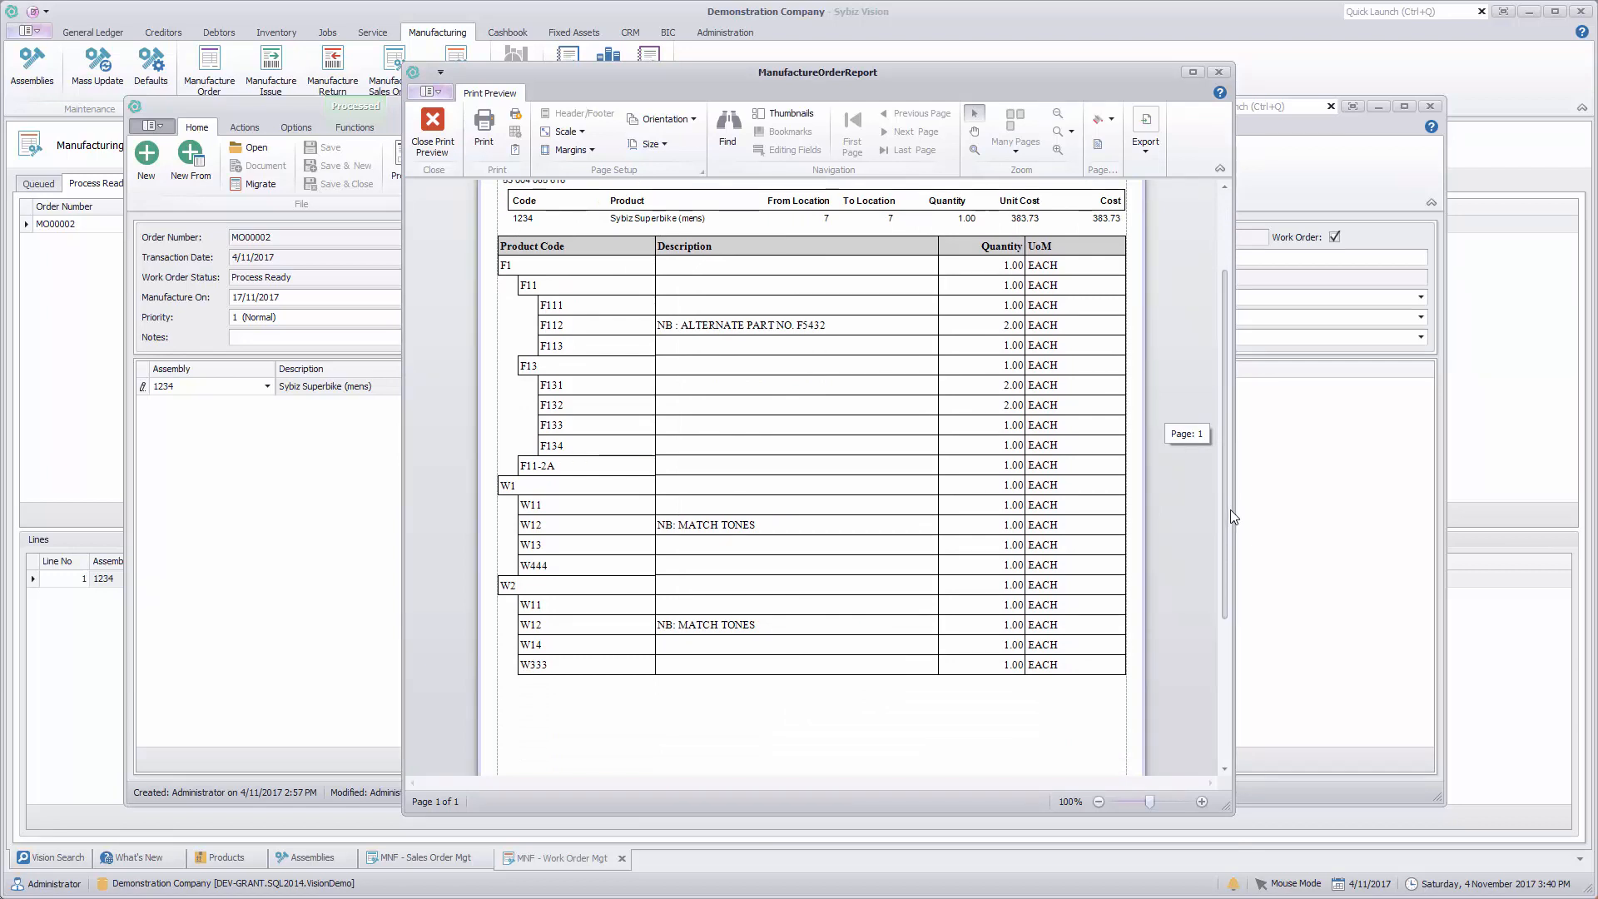
left_click_drag(1233, 516, 1232, 343)
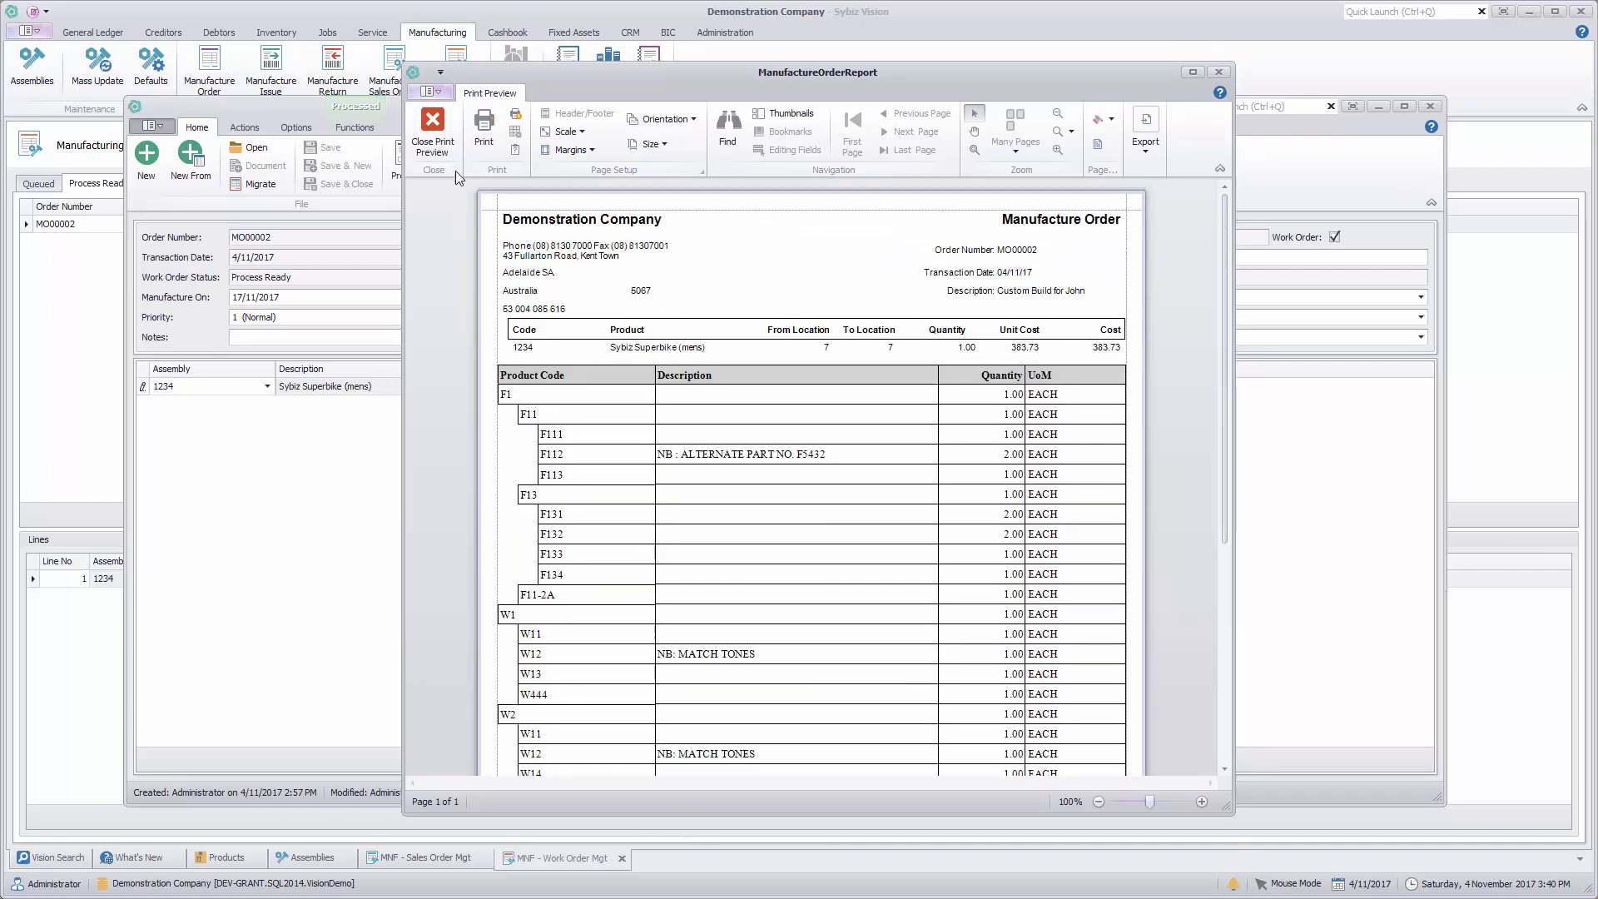
left_click(433, 131)
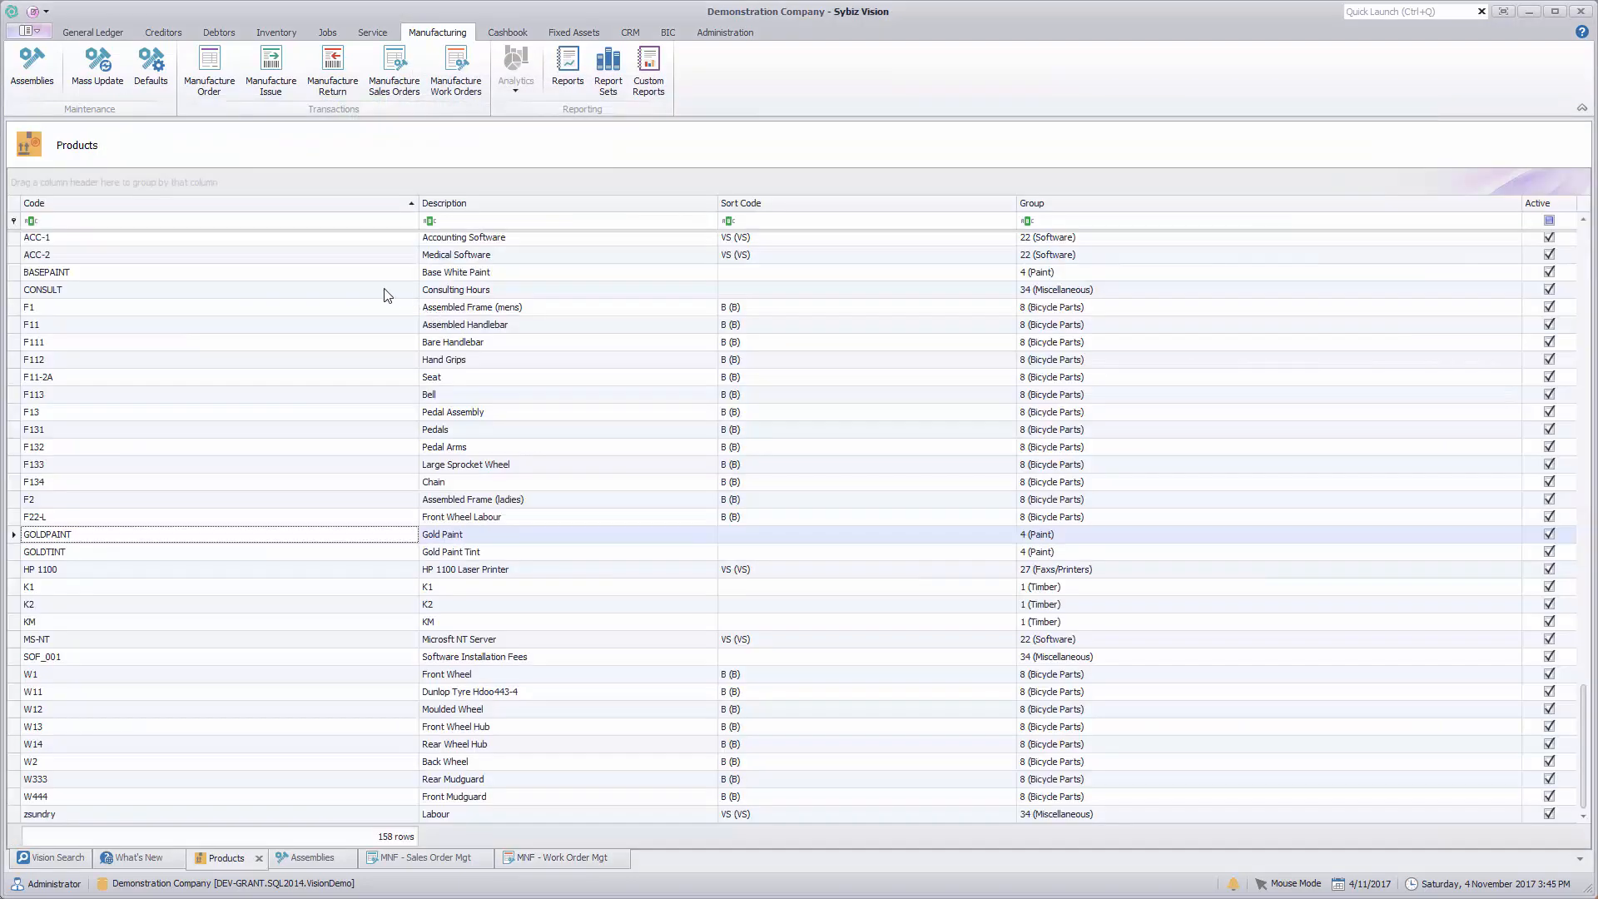
Step: Start a new manufacture issue for assembly GOLDPAINT (Gold Paint) with both the from and to locations set to 1 (SA - Main)
left_click(273, 74)
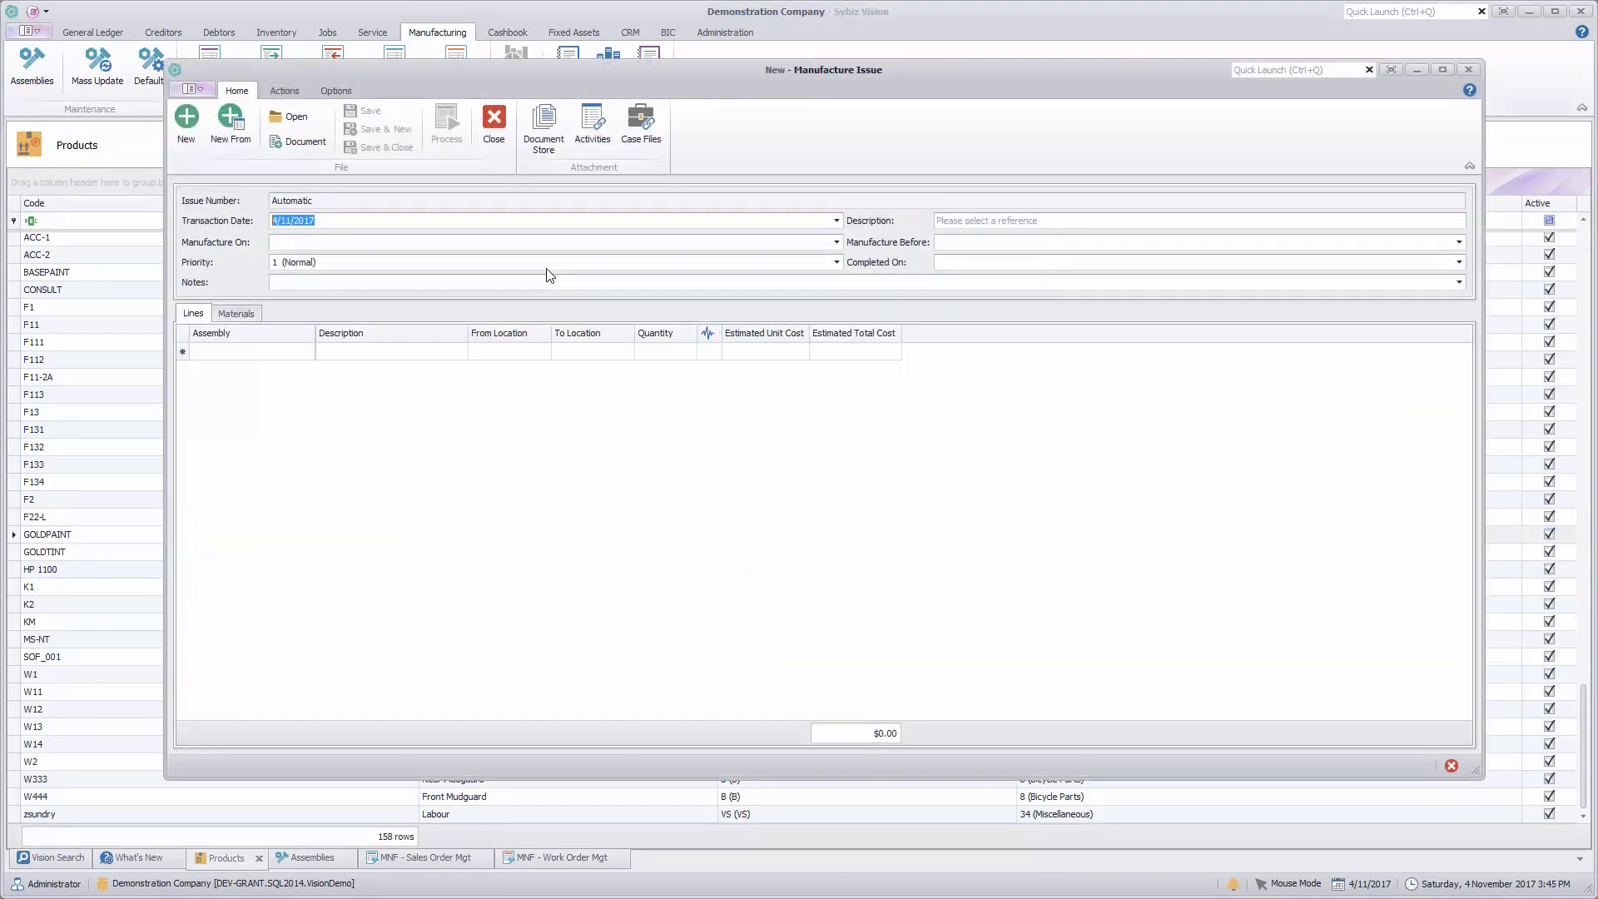
left_click(284, 353)
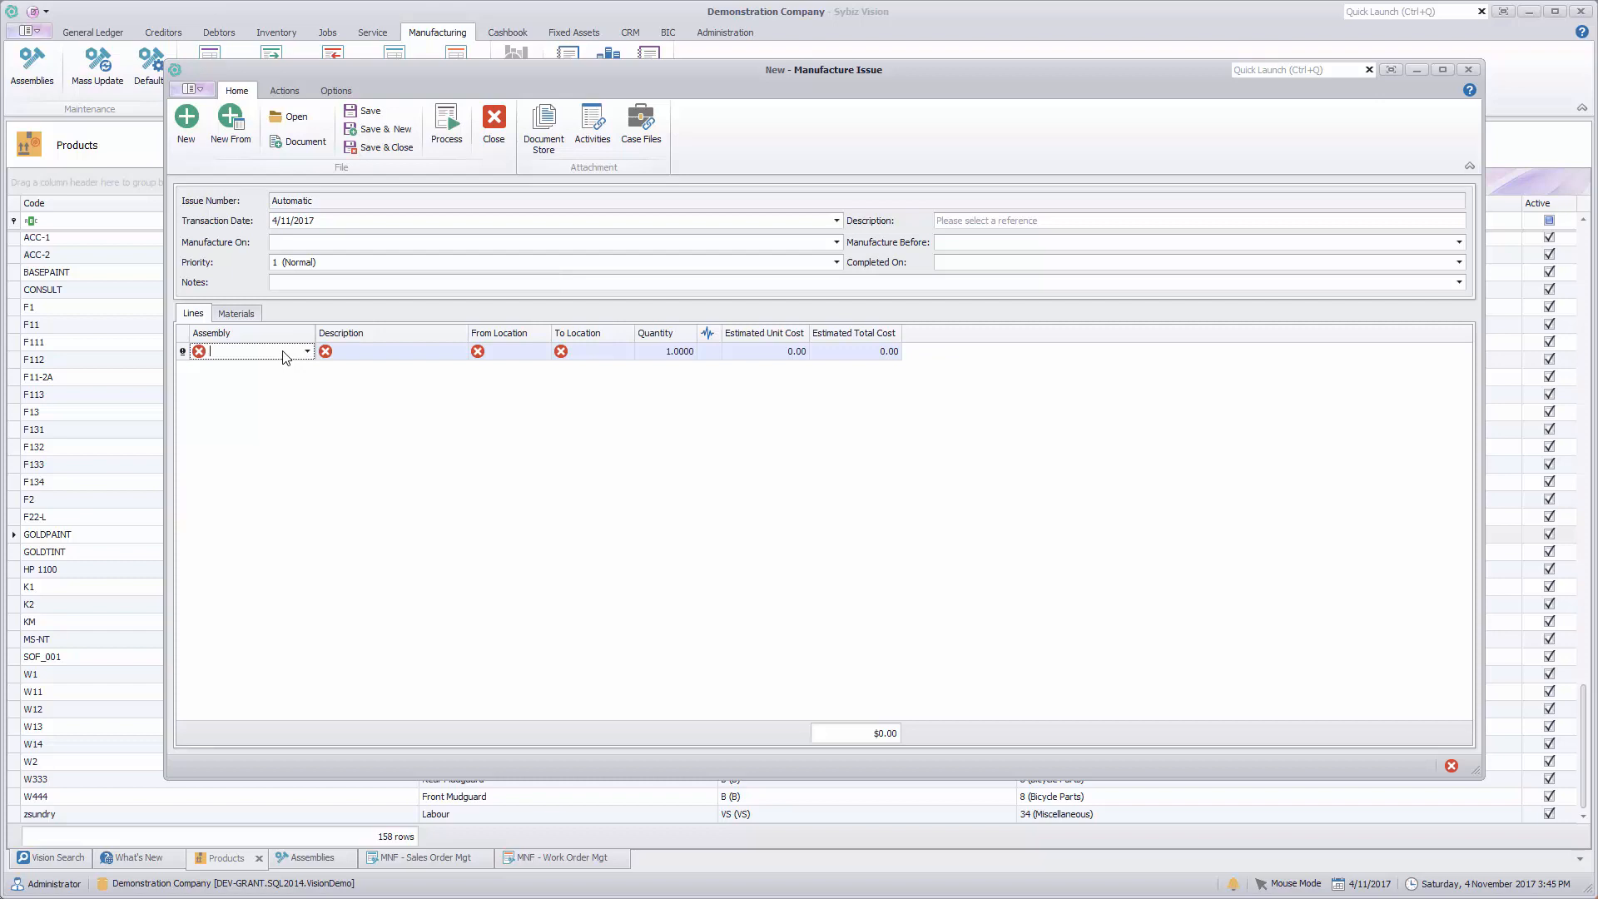
type("GOLDPAINT")
key("Tab")
key("Tab")
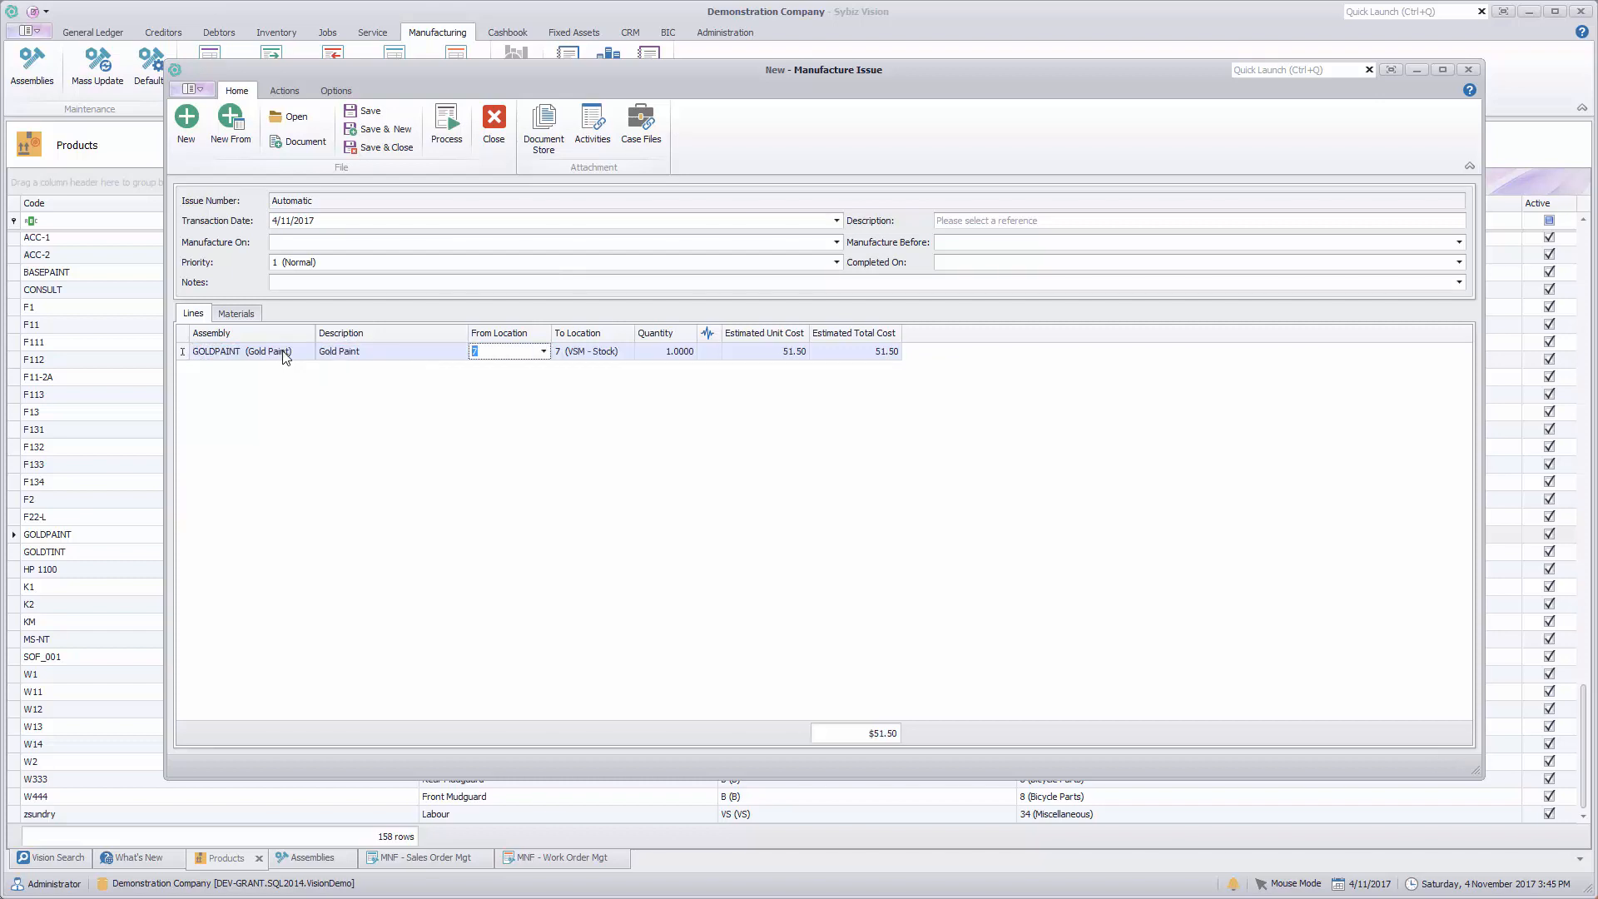
type("1")
key("Tab")
type("1")
key("Tab")
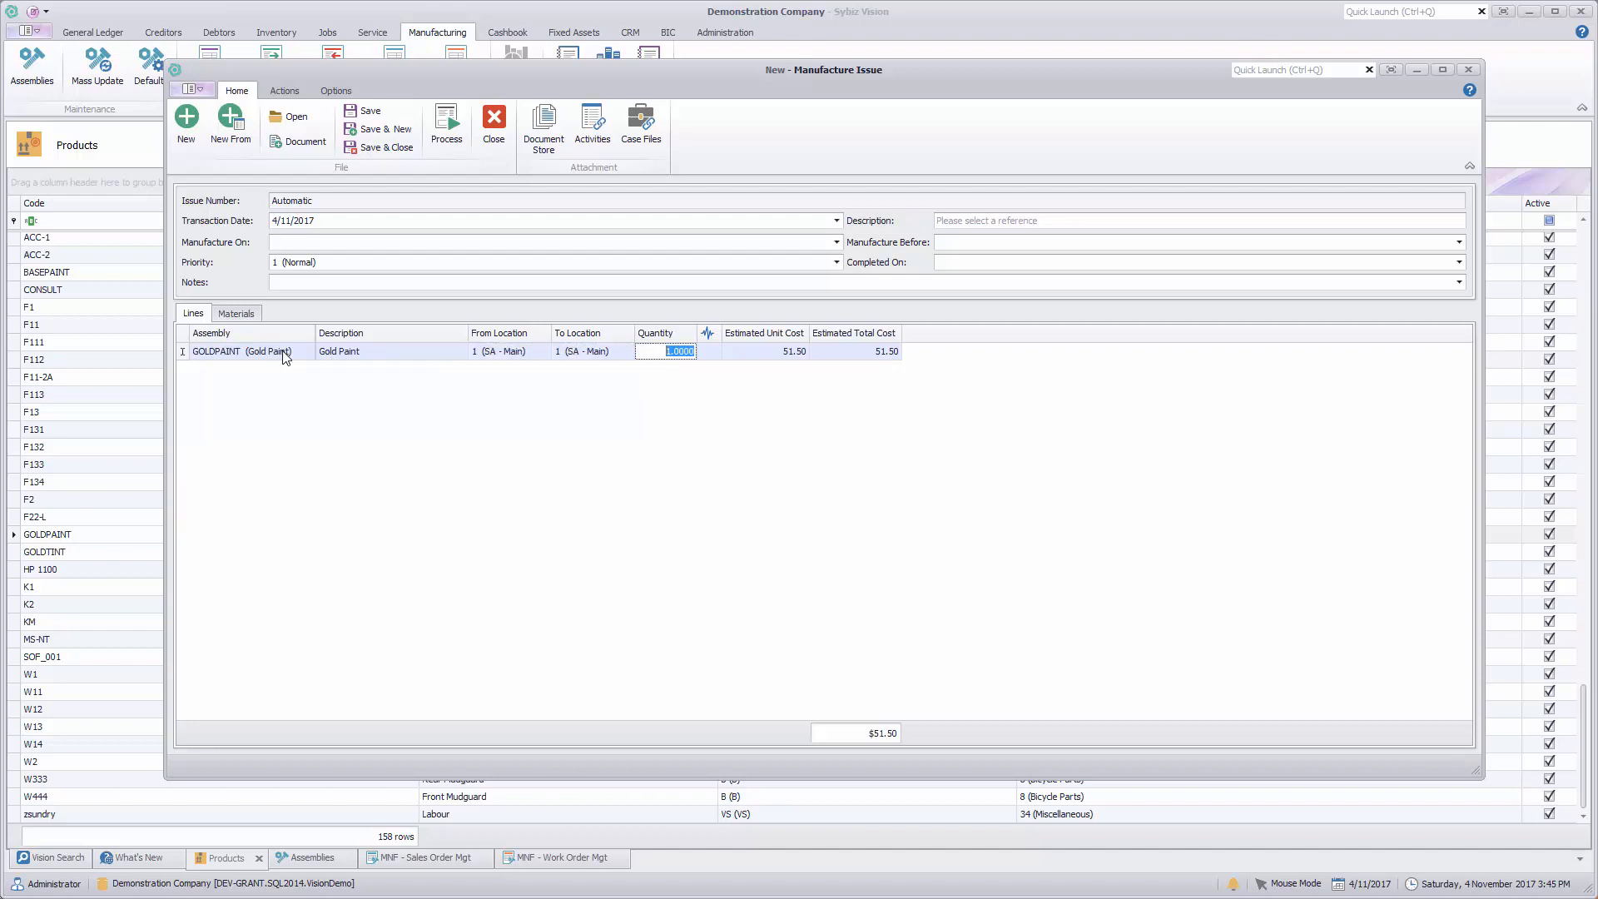
Step: Set the Gold Paint line's quantity to 1,000 and delete the blank line beneath it
type("1,00")
type("0")
key("Return")
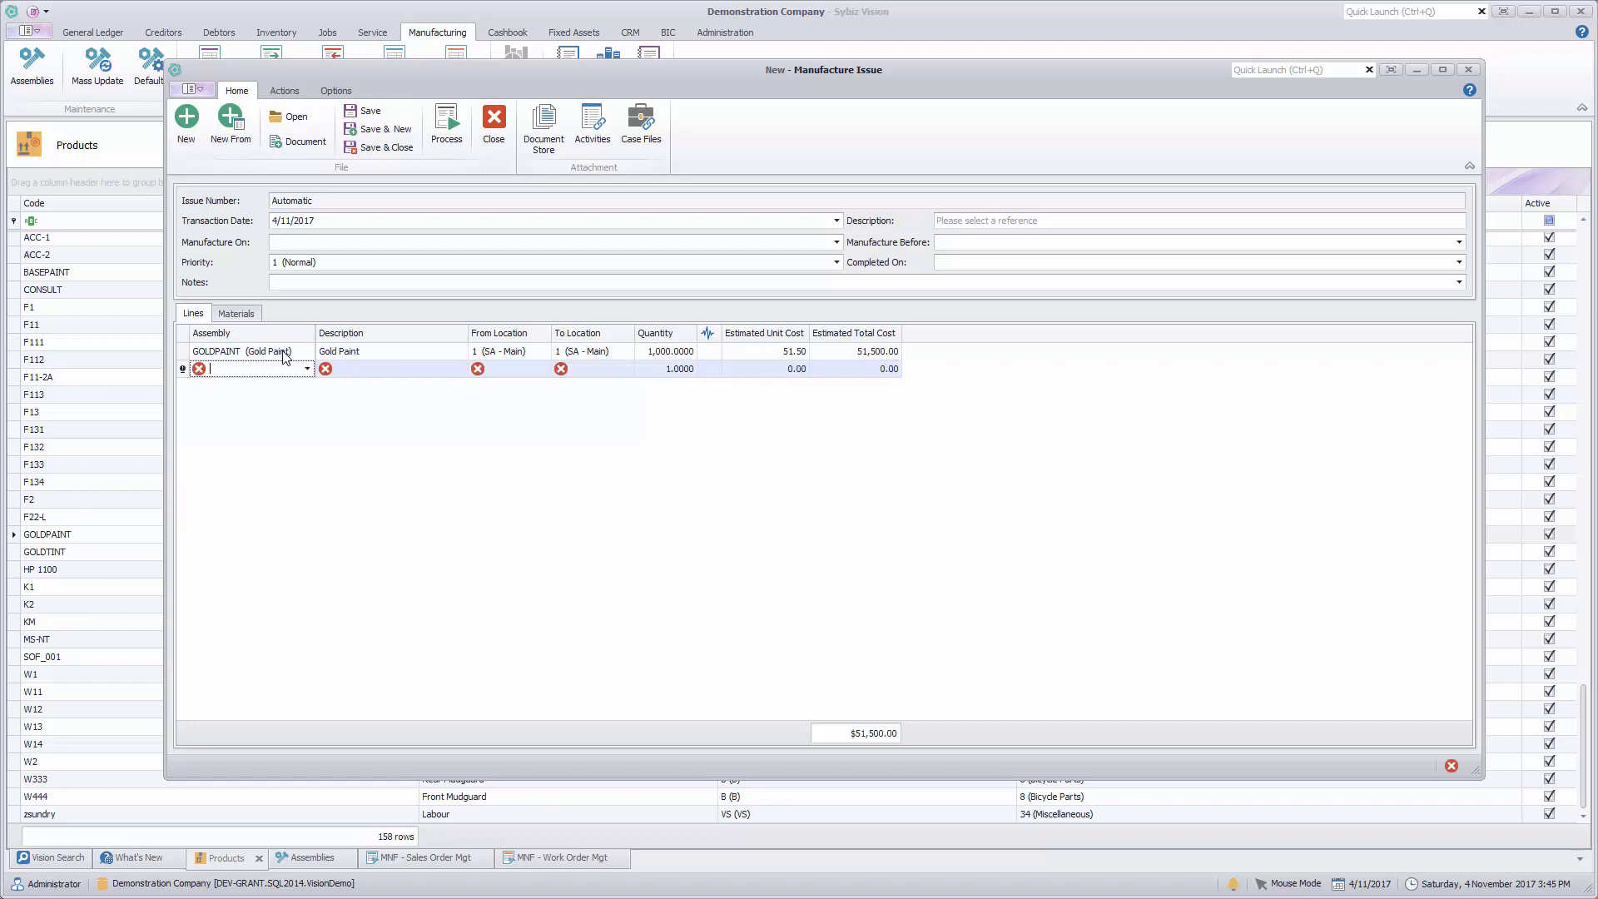
right_click(365, 375)
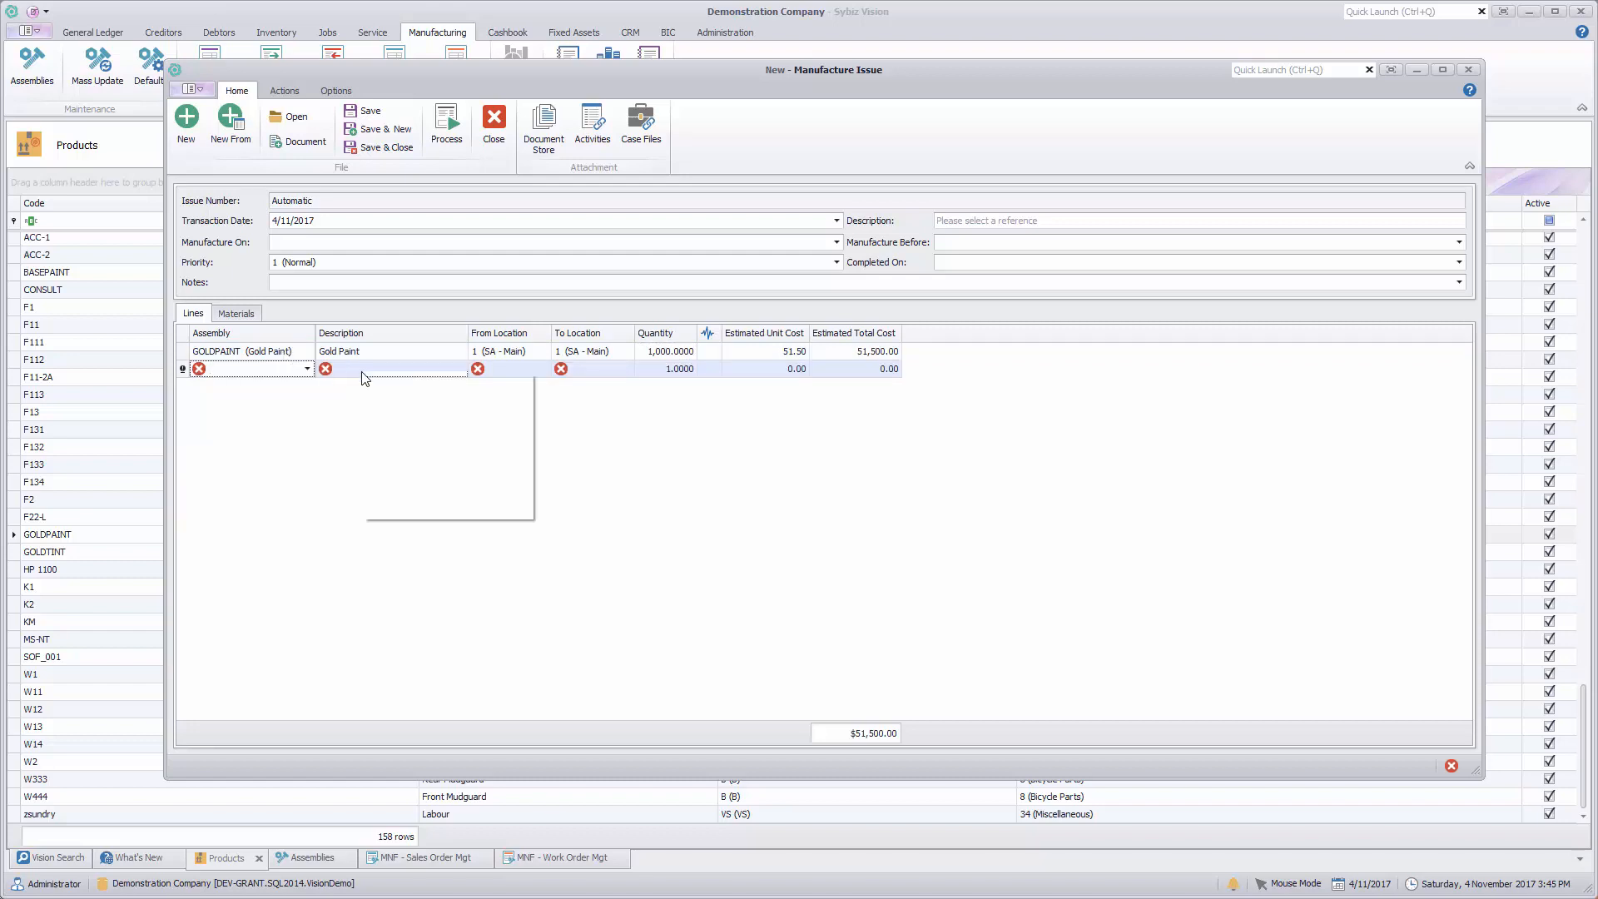
left_click(433, 425)
Step: Generate the Gold Paint materials to recipe level, clear the generated list and return to the main issue commands
left_click(235, 313)
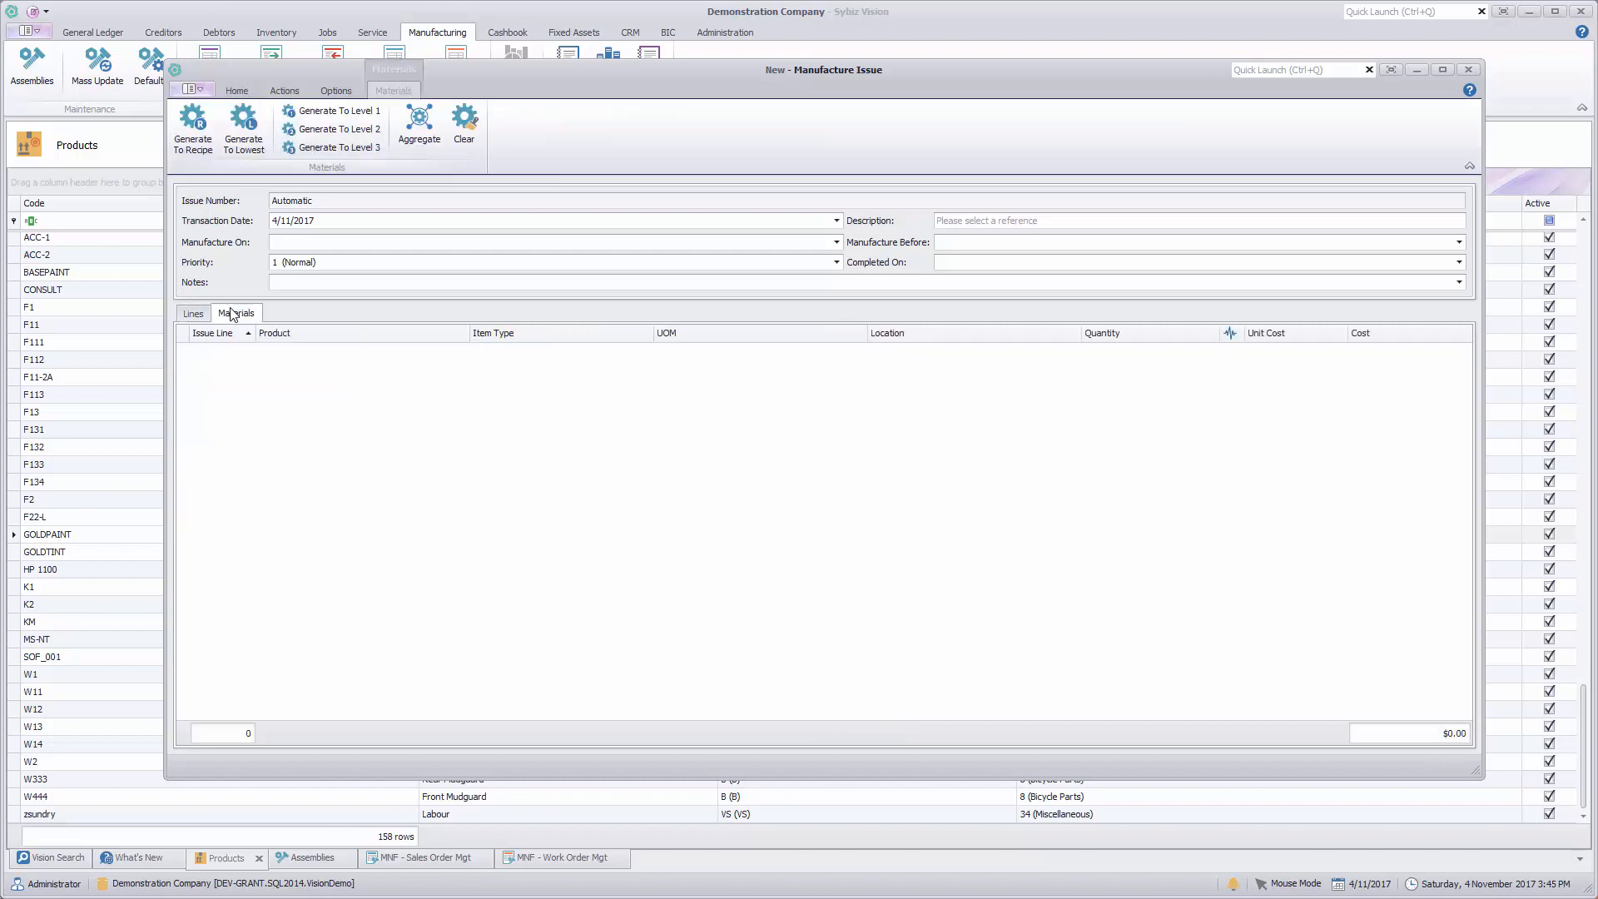
left_click(200, 145)
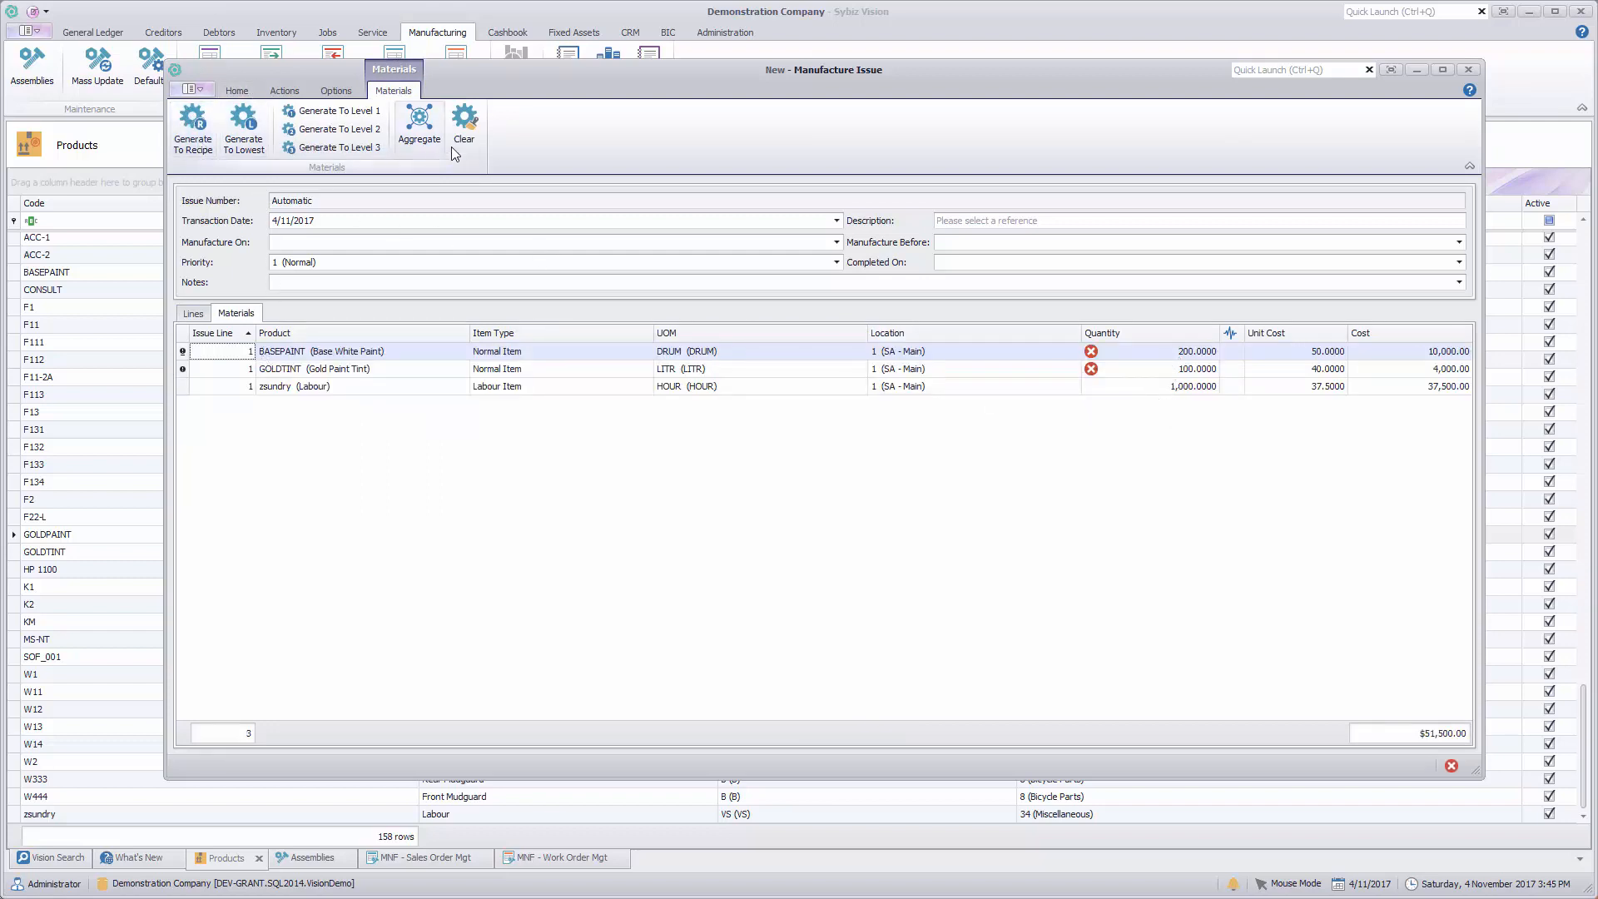
left_click(463, 121)
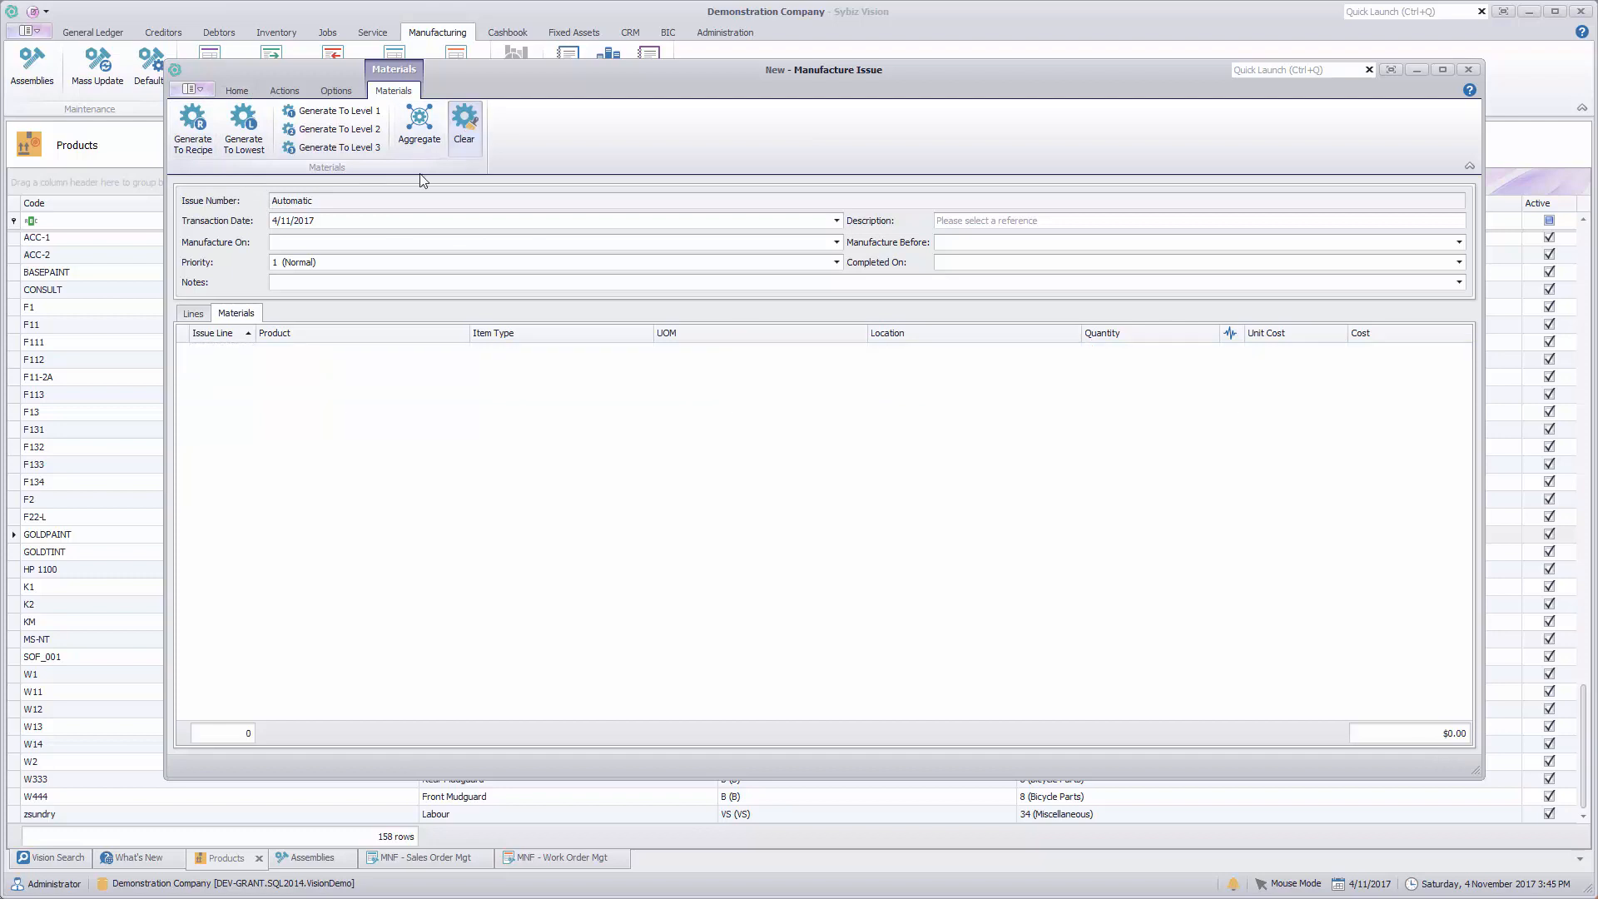
left_click(237, 92)
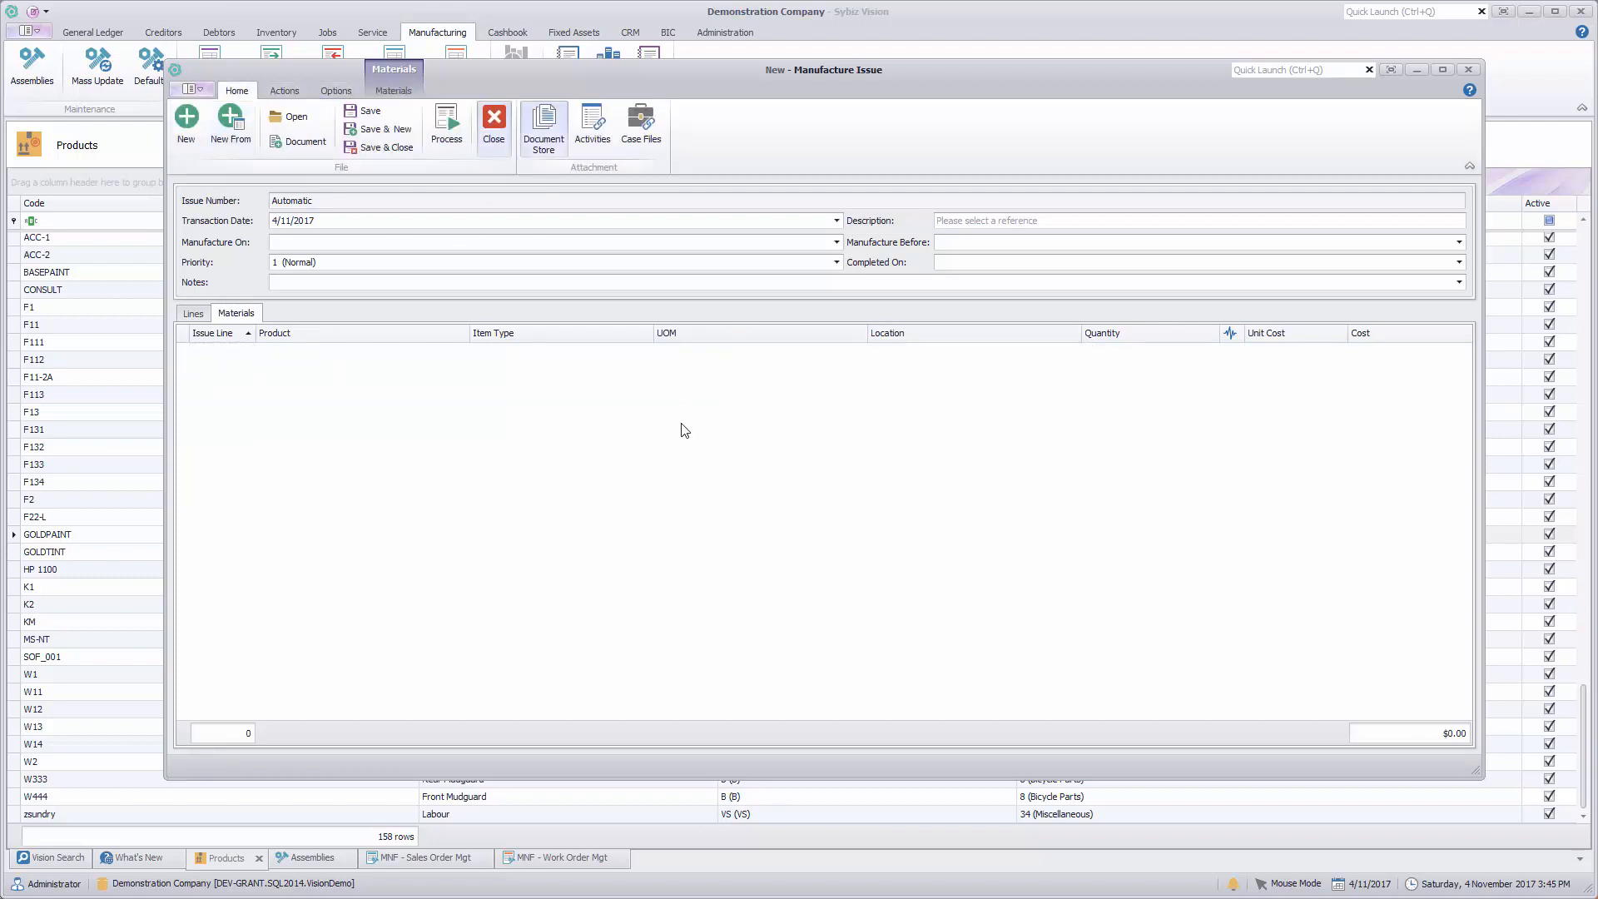
Step: Set the Gold Paint line's quantity to 100, without a blank line beneath it, and generate its materials to recipe level
left_click(193, 313)
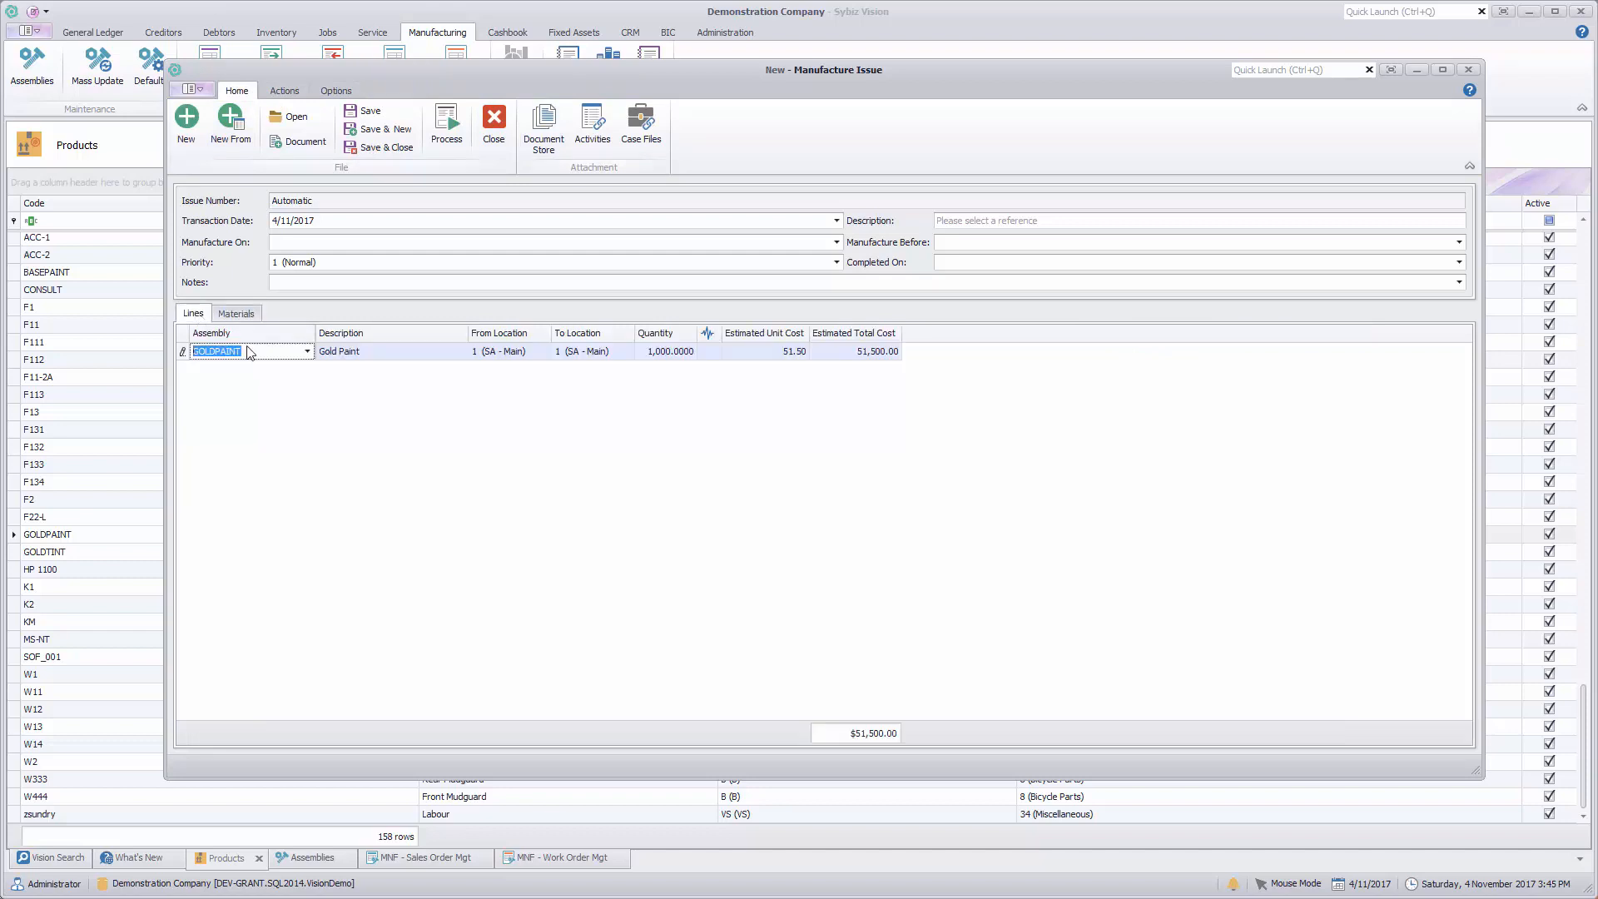
left_click(653, 351)
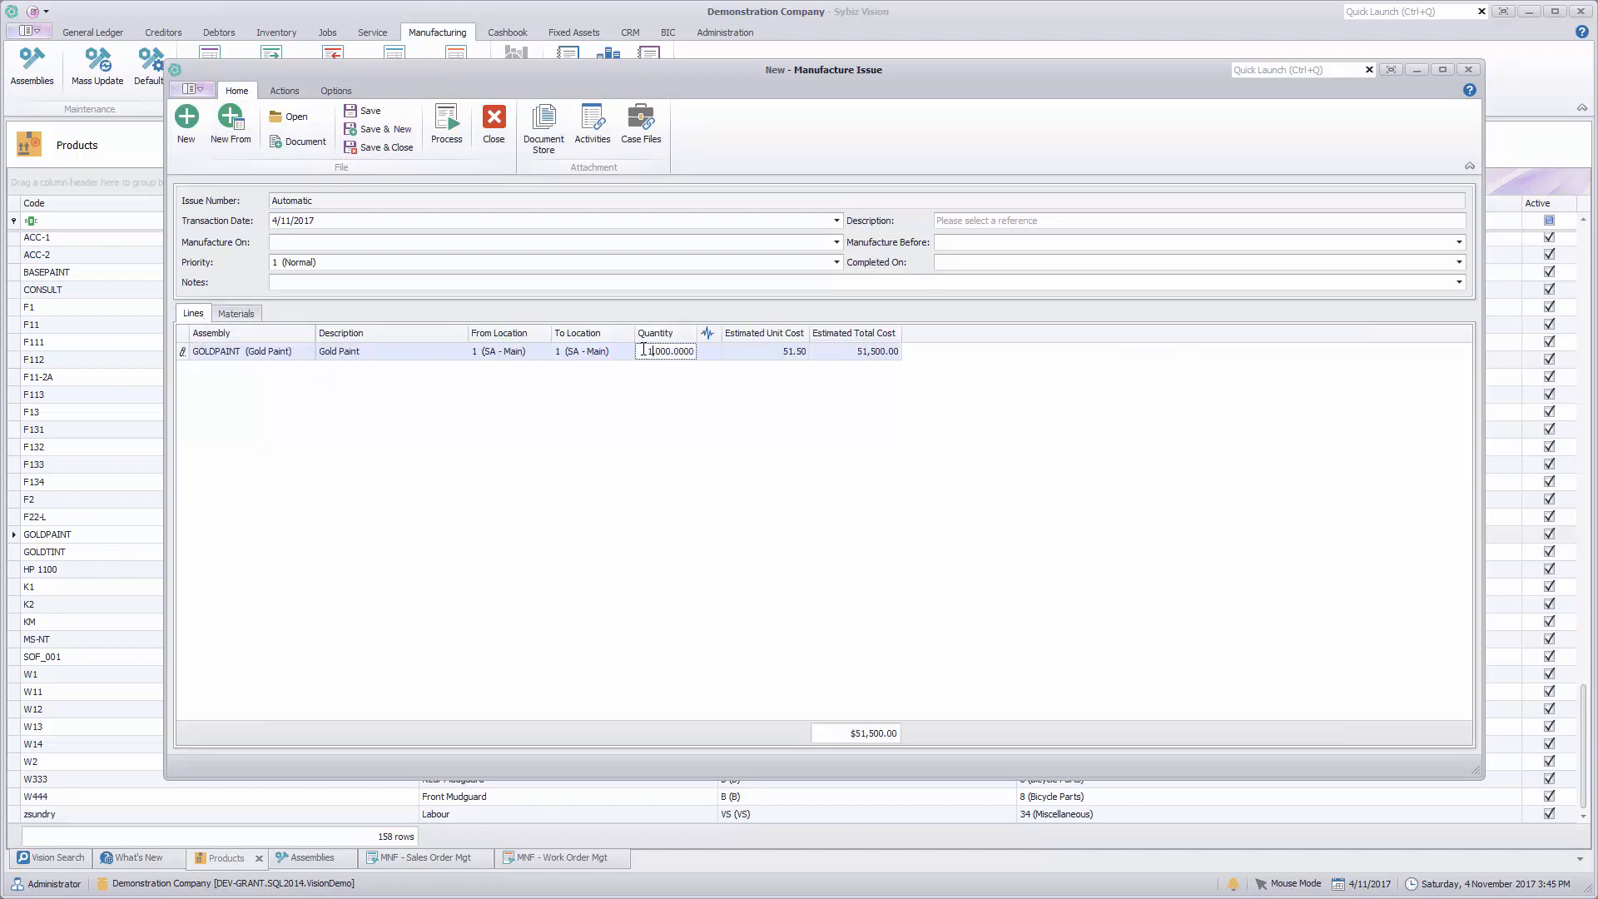
left_click_drag(641, 352, 761, 366)
type("100")
key("Return")
right_click(622, 376)
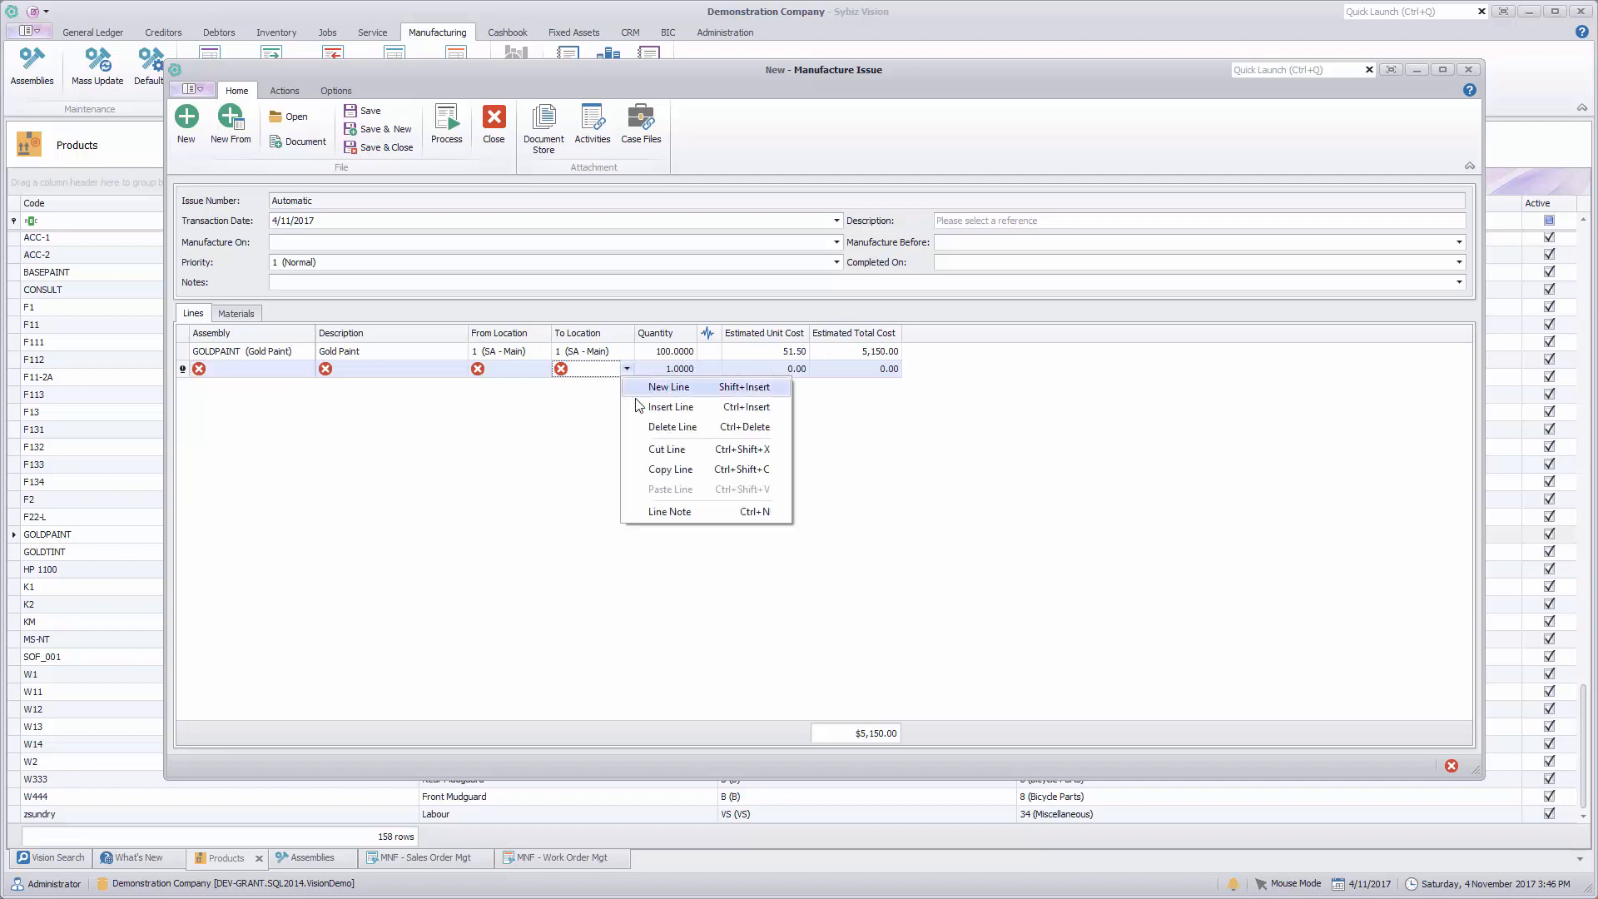
left_click(670, 426)
left_click(233, 313)
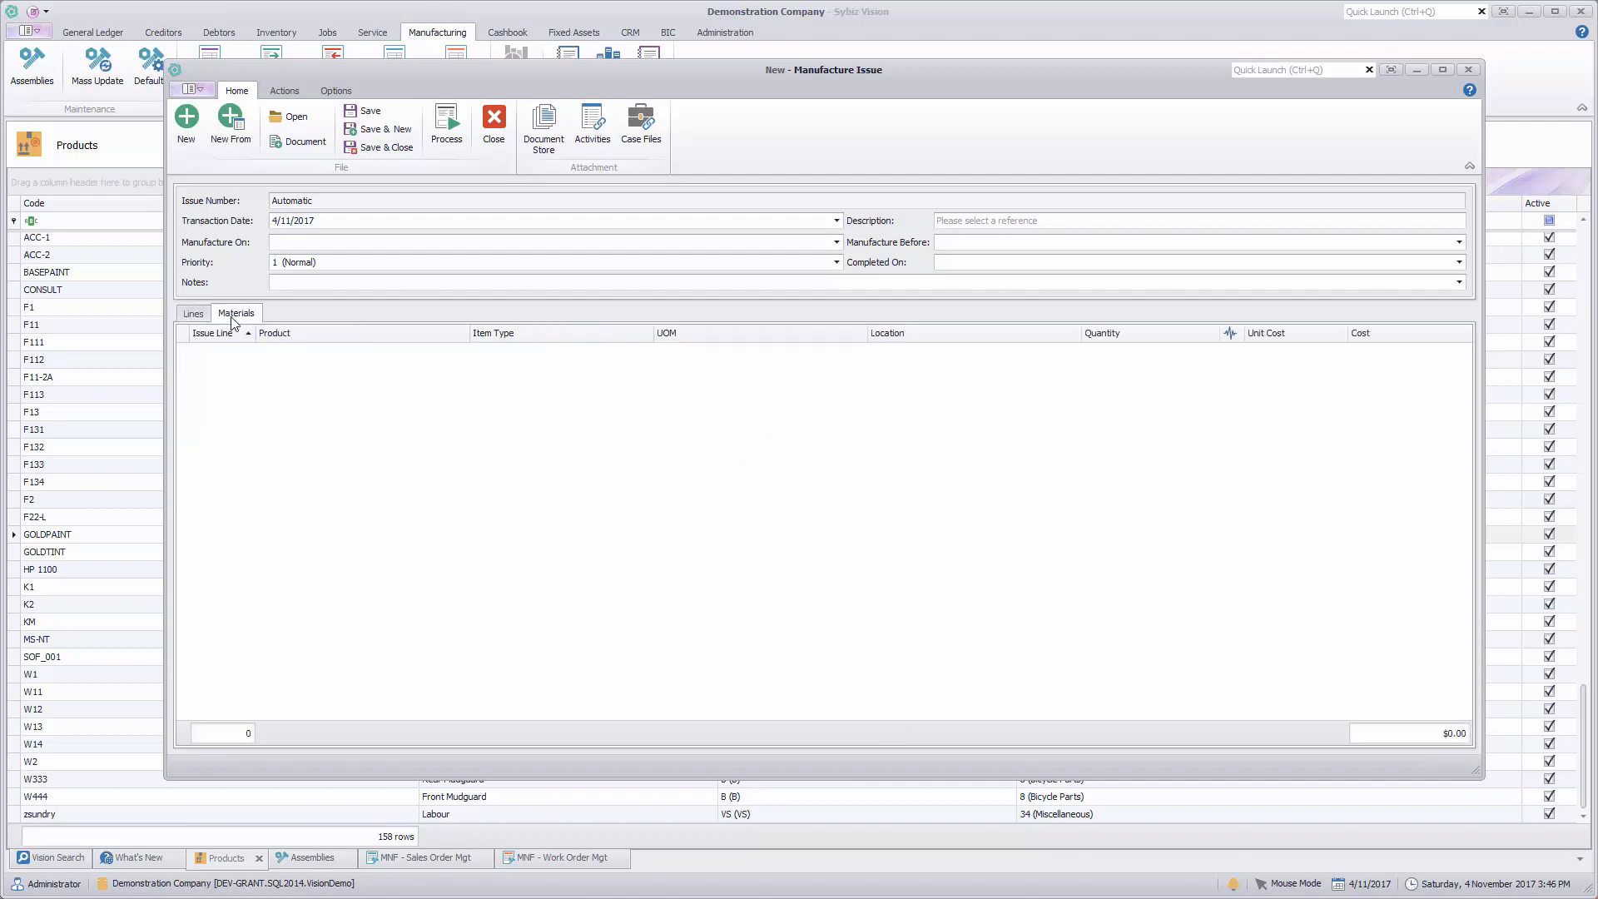
left_click(193, 133)
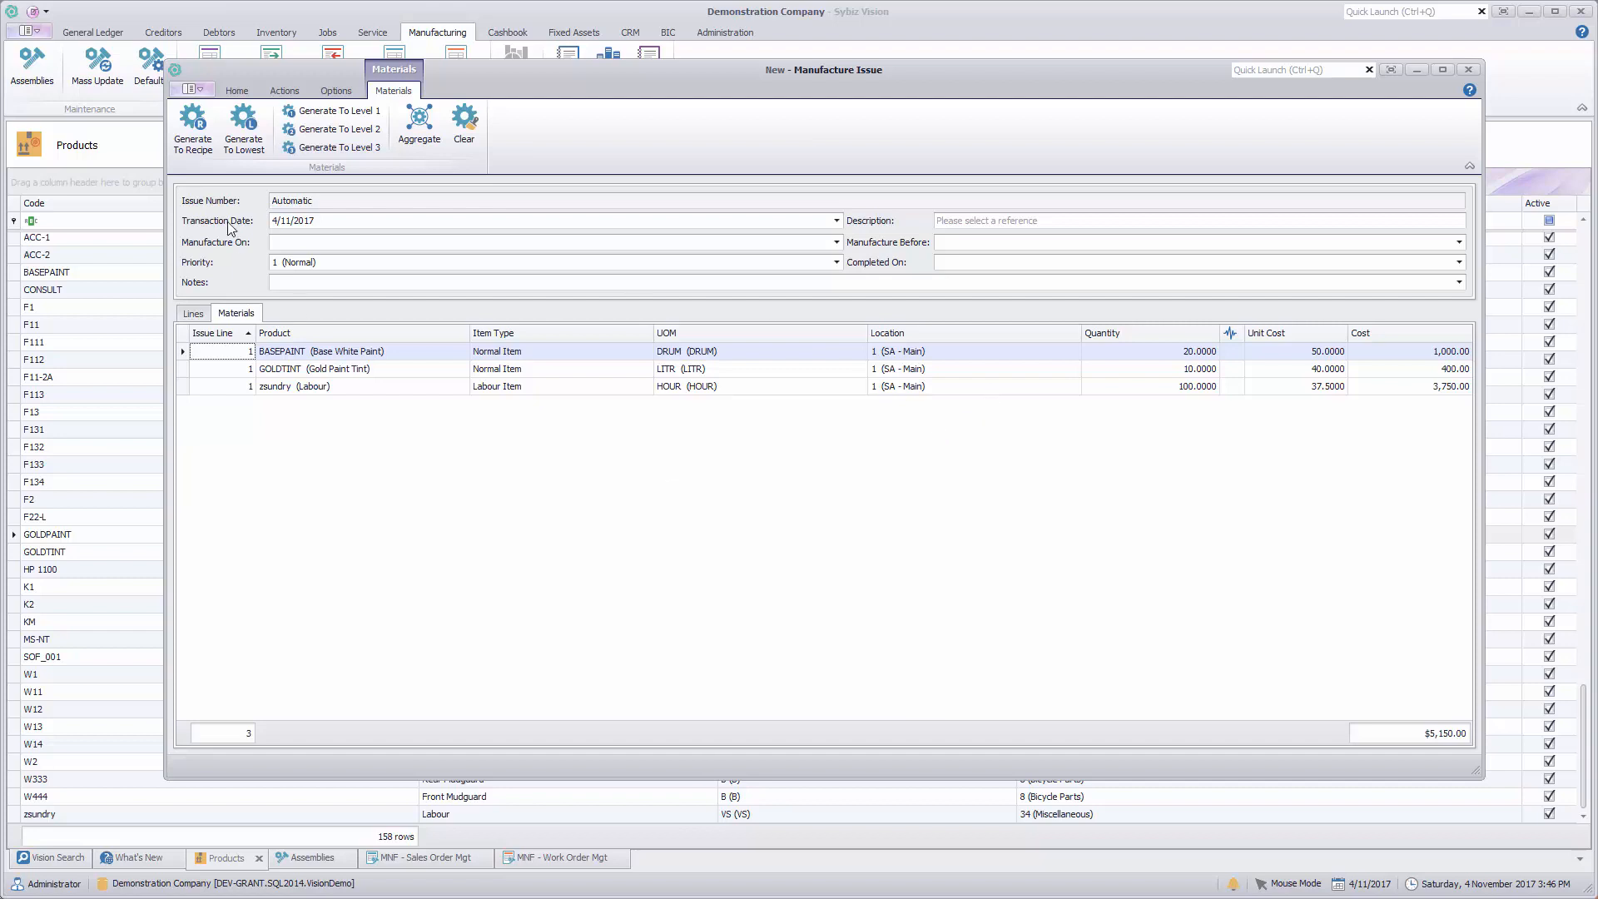
Step: Set the Gold Paint line's quantity to 95 and check the generated material lines against it
left_click(194, 313)
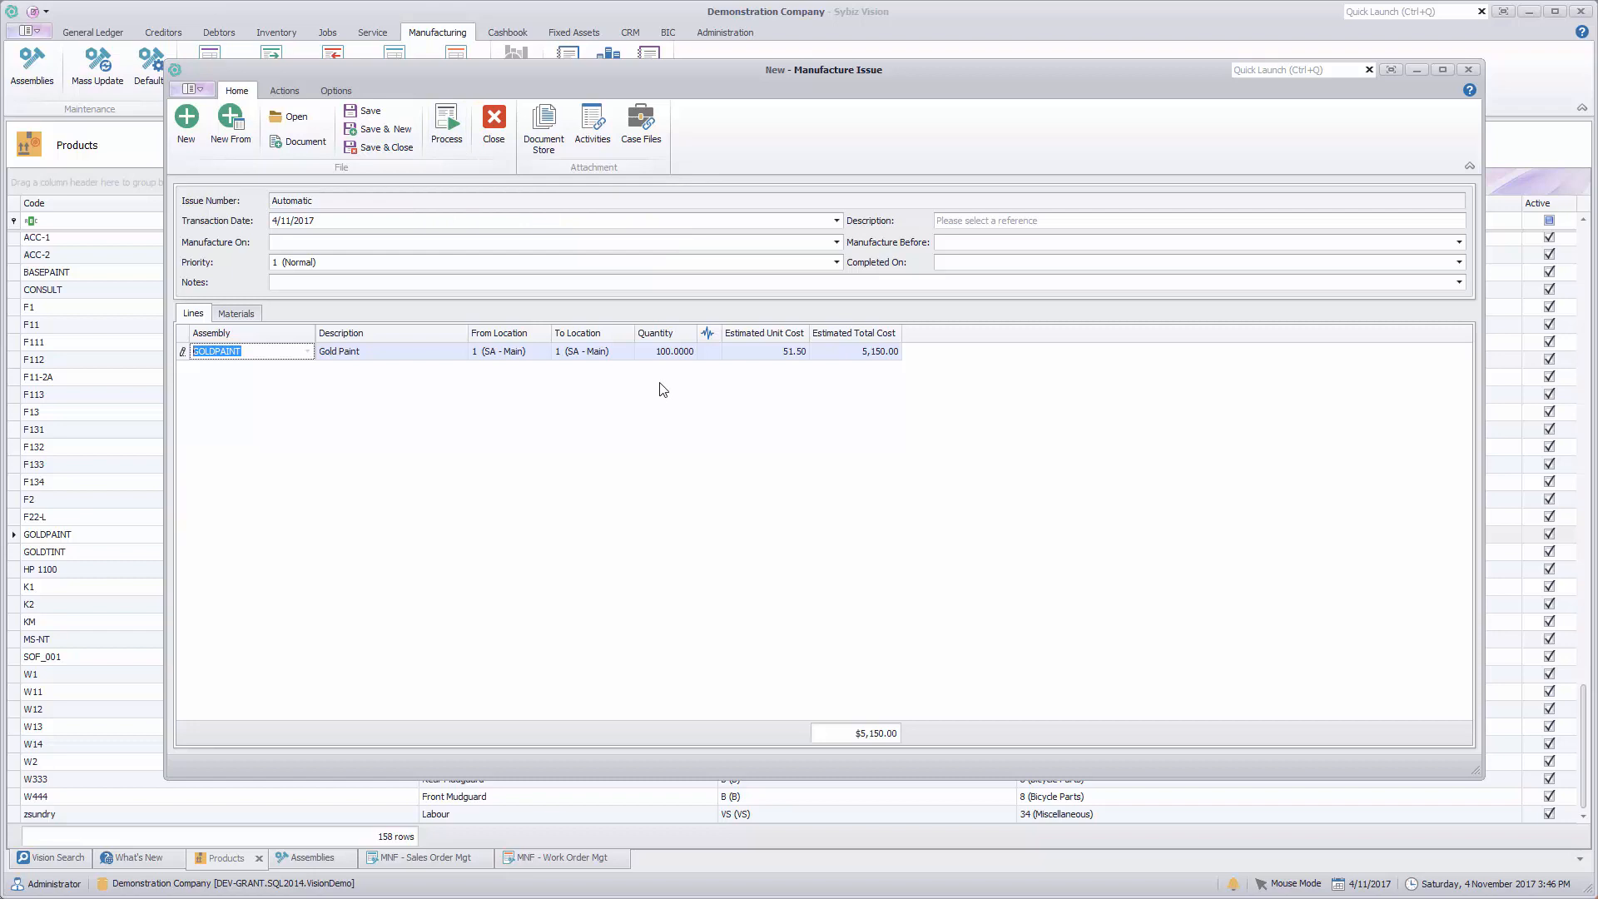
left_click(660, 353)
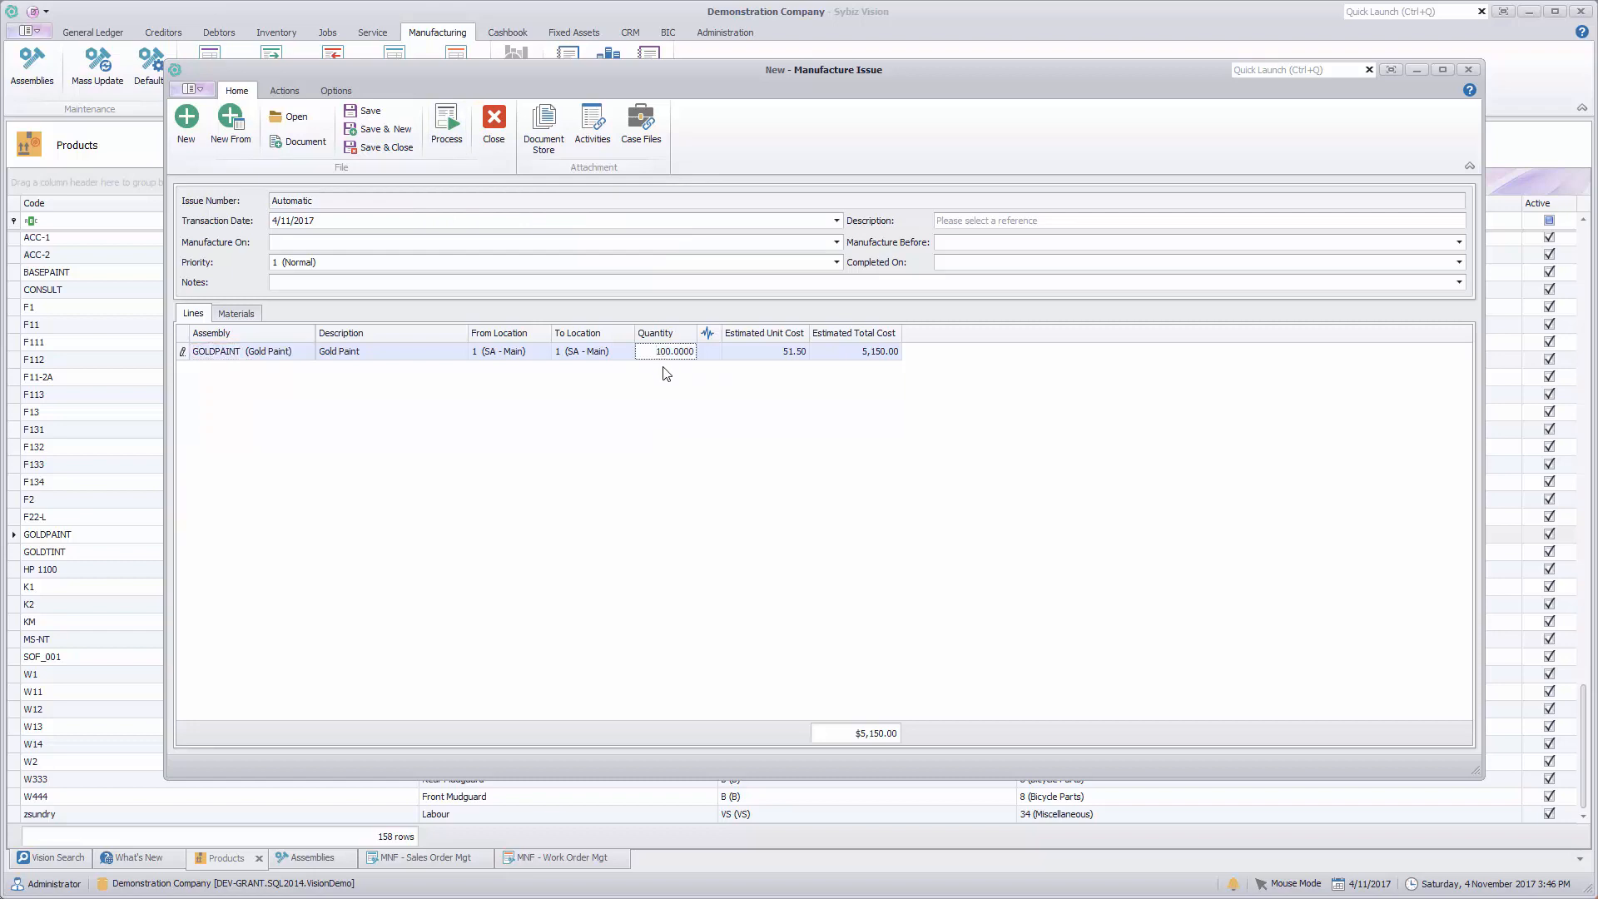
left_click_drag(656, 351, 691, 351)
type("95")
key("Tab")
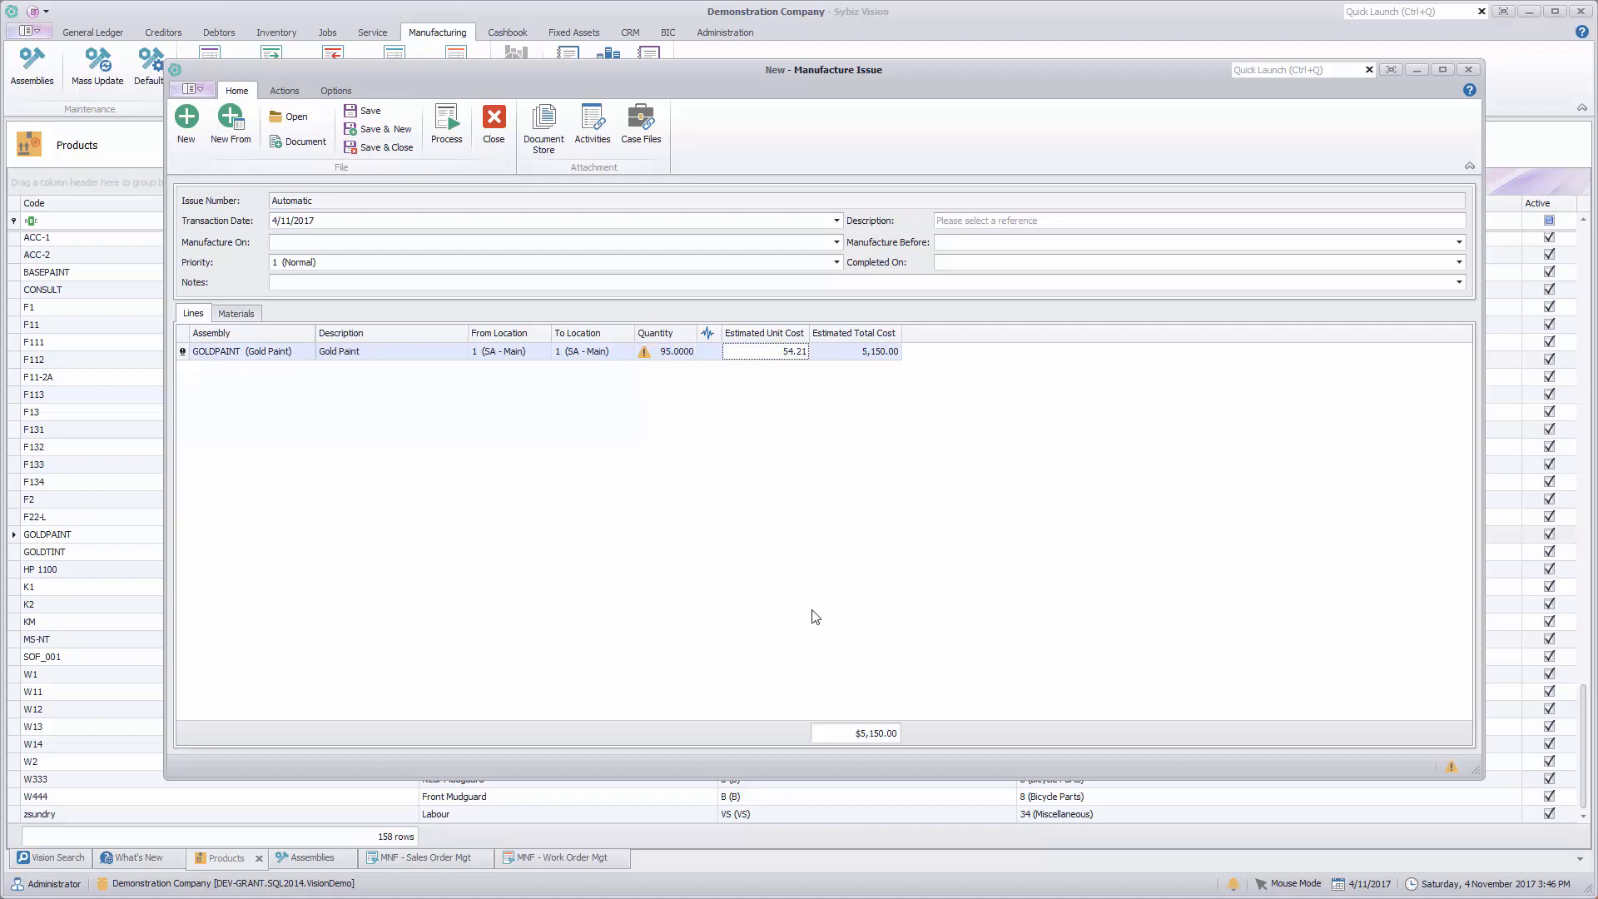
mouse_move(648, 357)
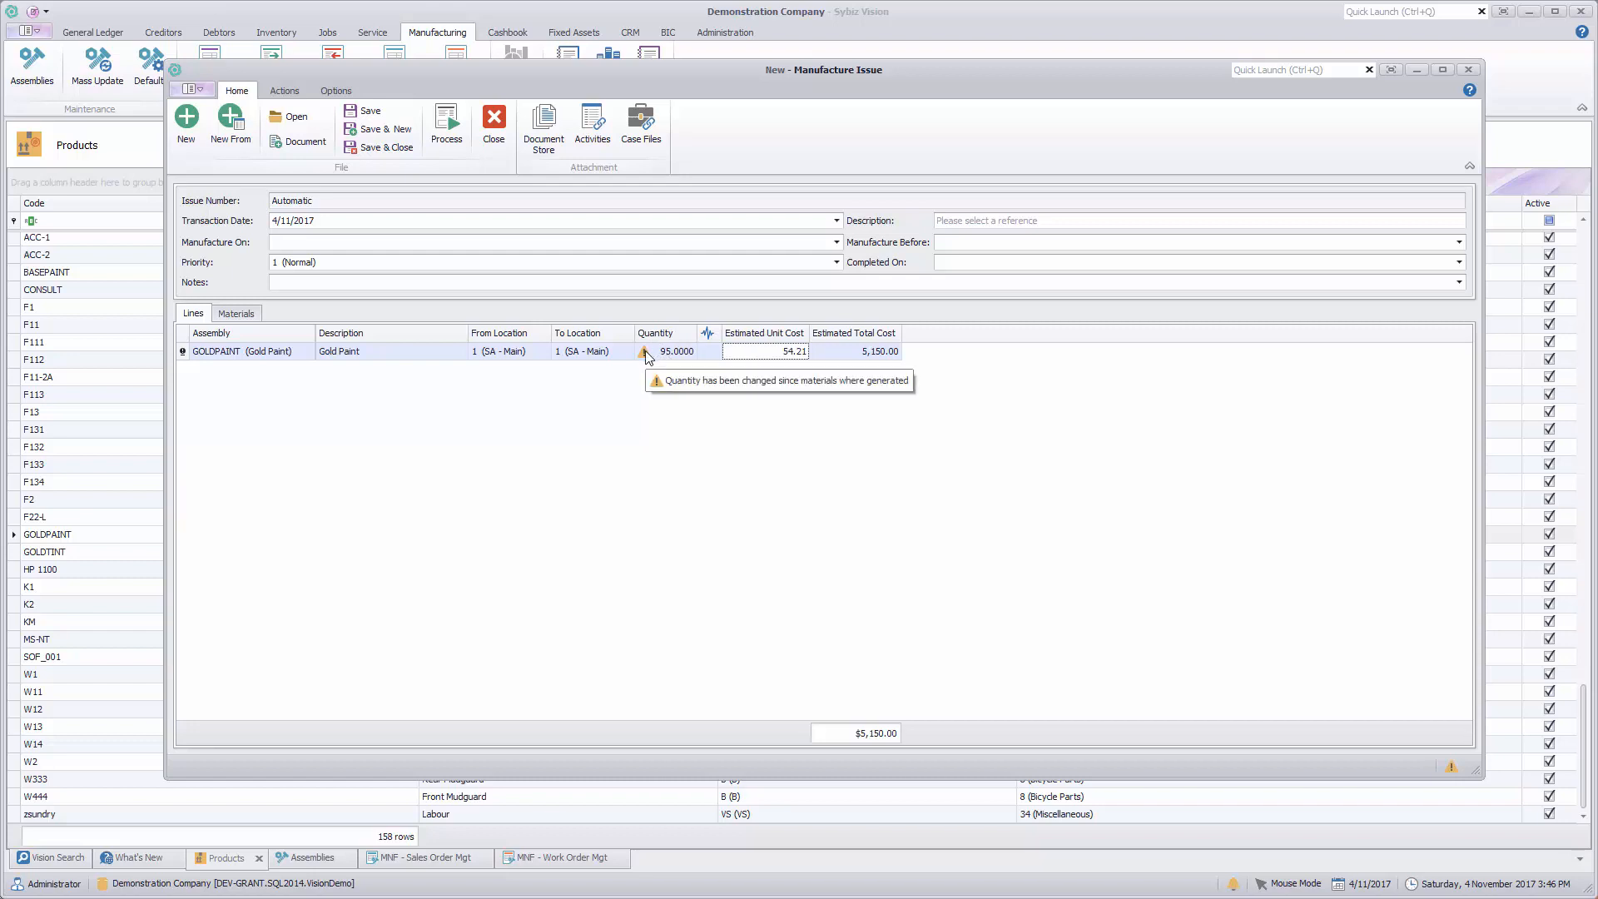
left_click(236, 315)
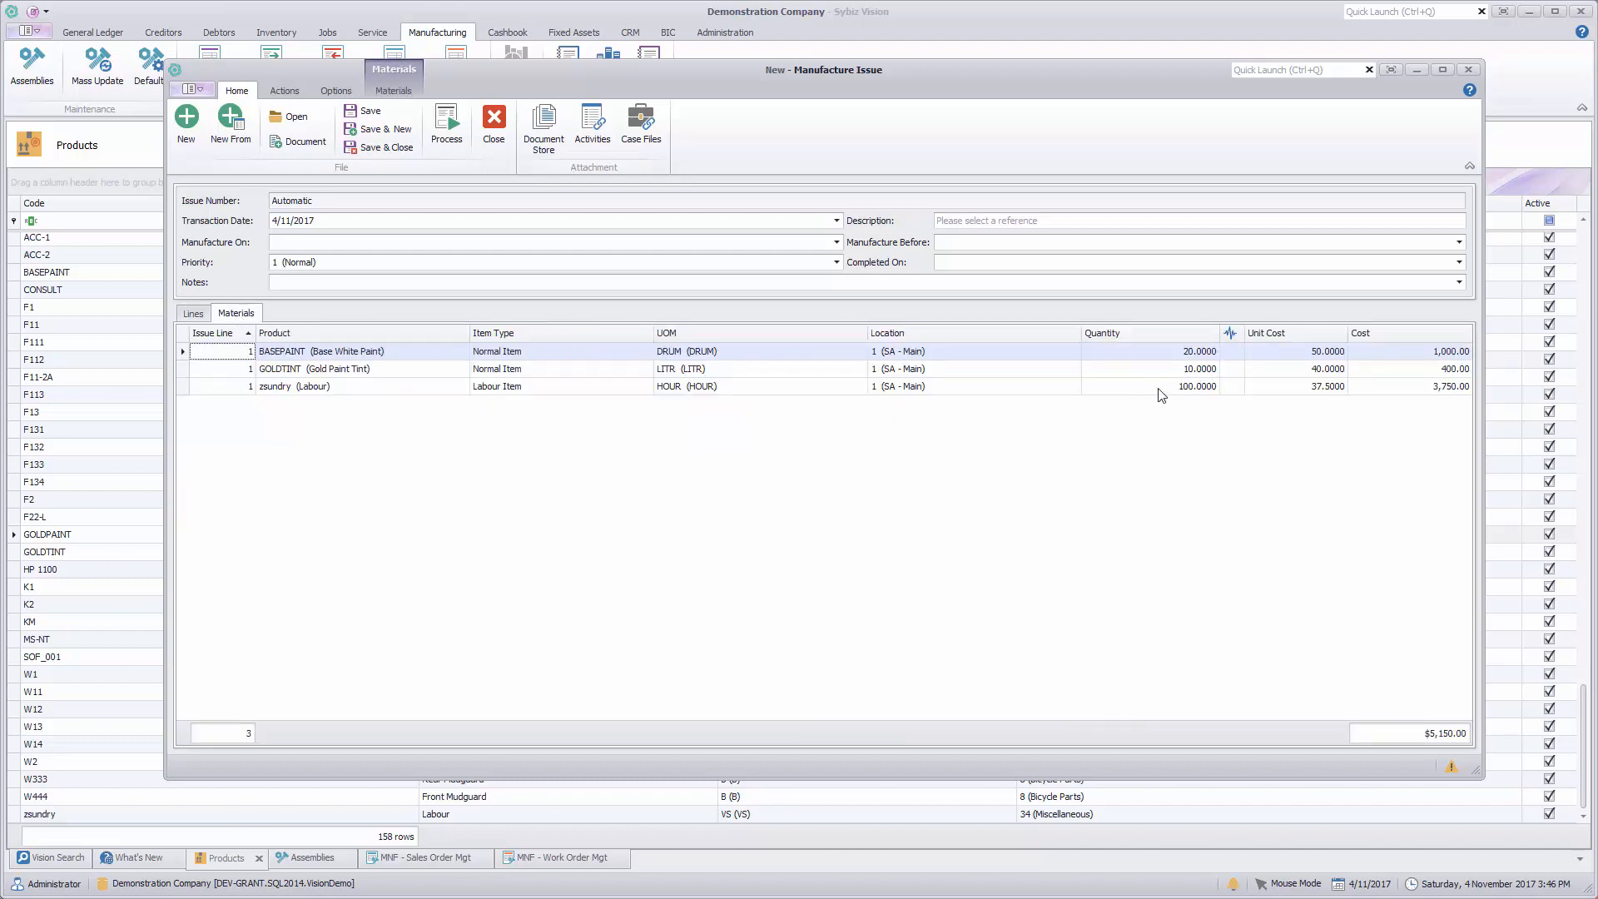
left_click(193, 314)
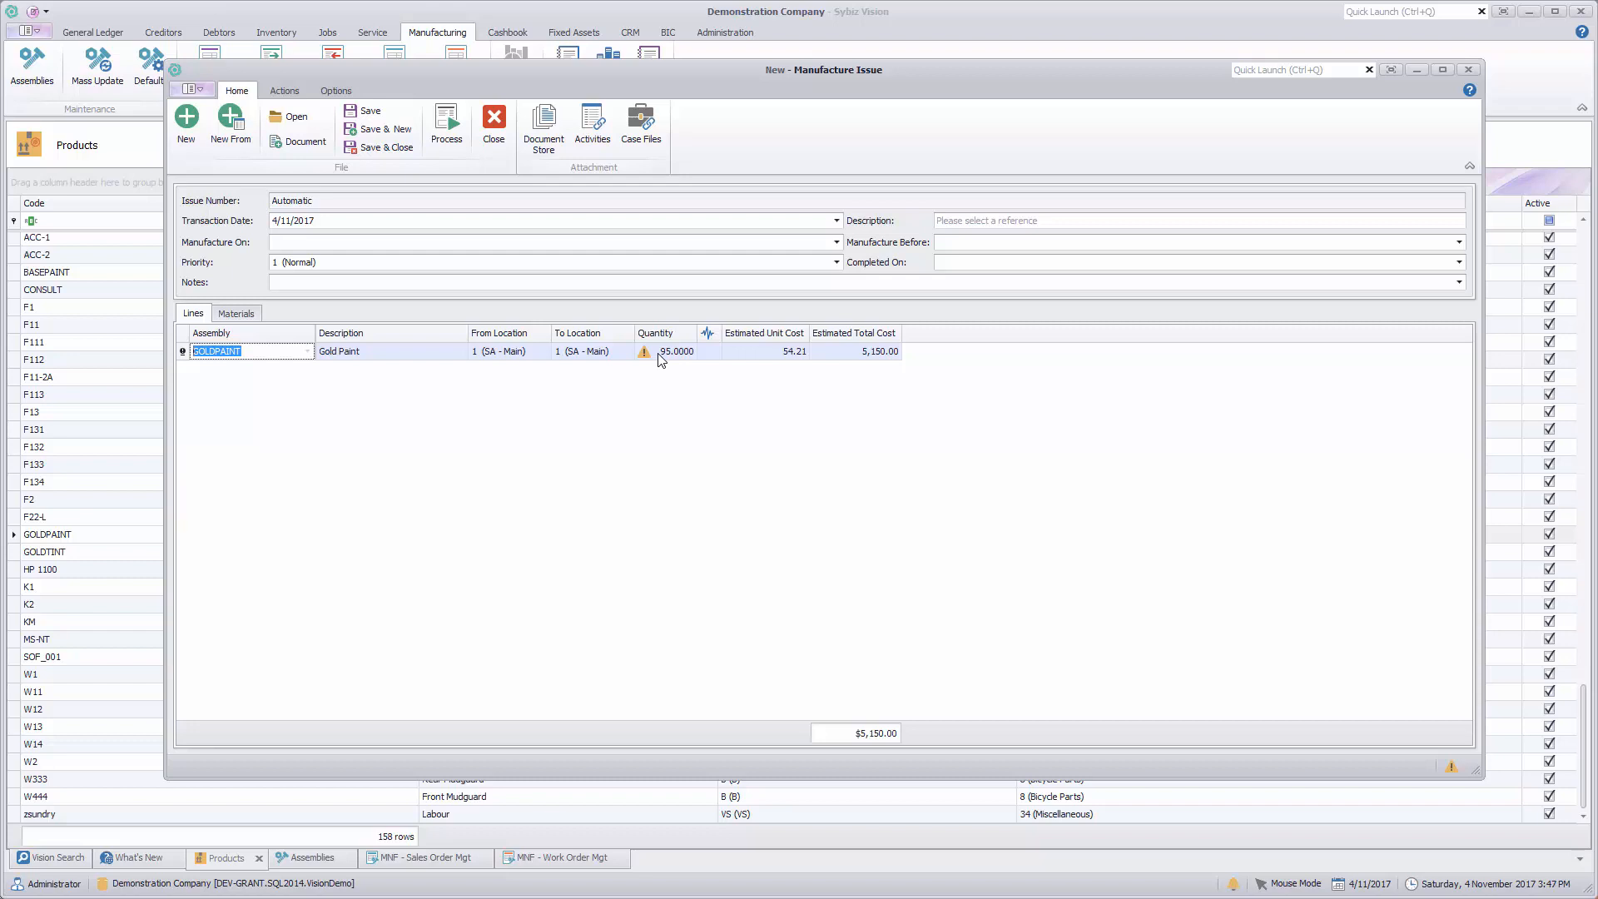
Step: Process the Gold Paint manufacture issue, then close its print preview and the new blank issue
left_click(447, 133)
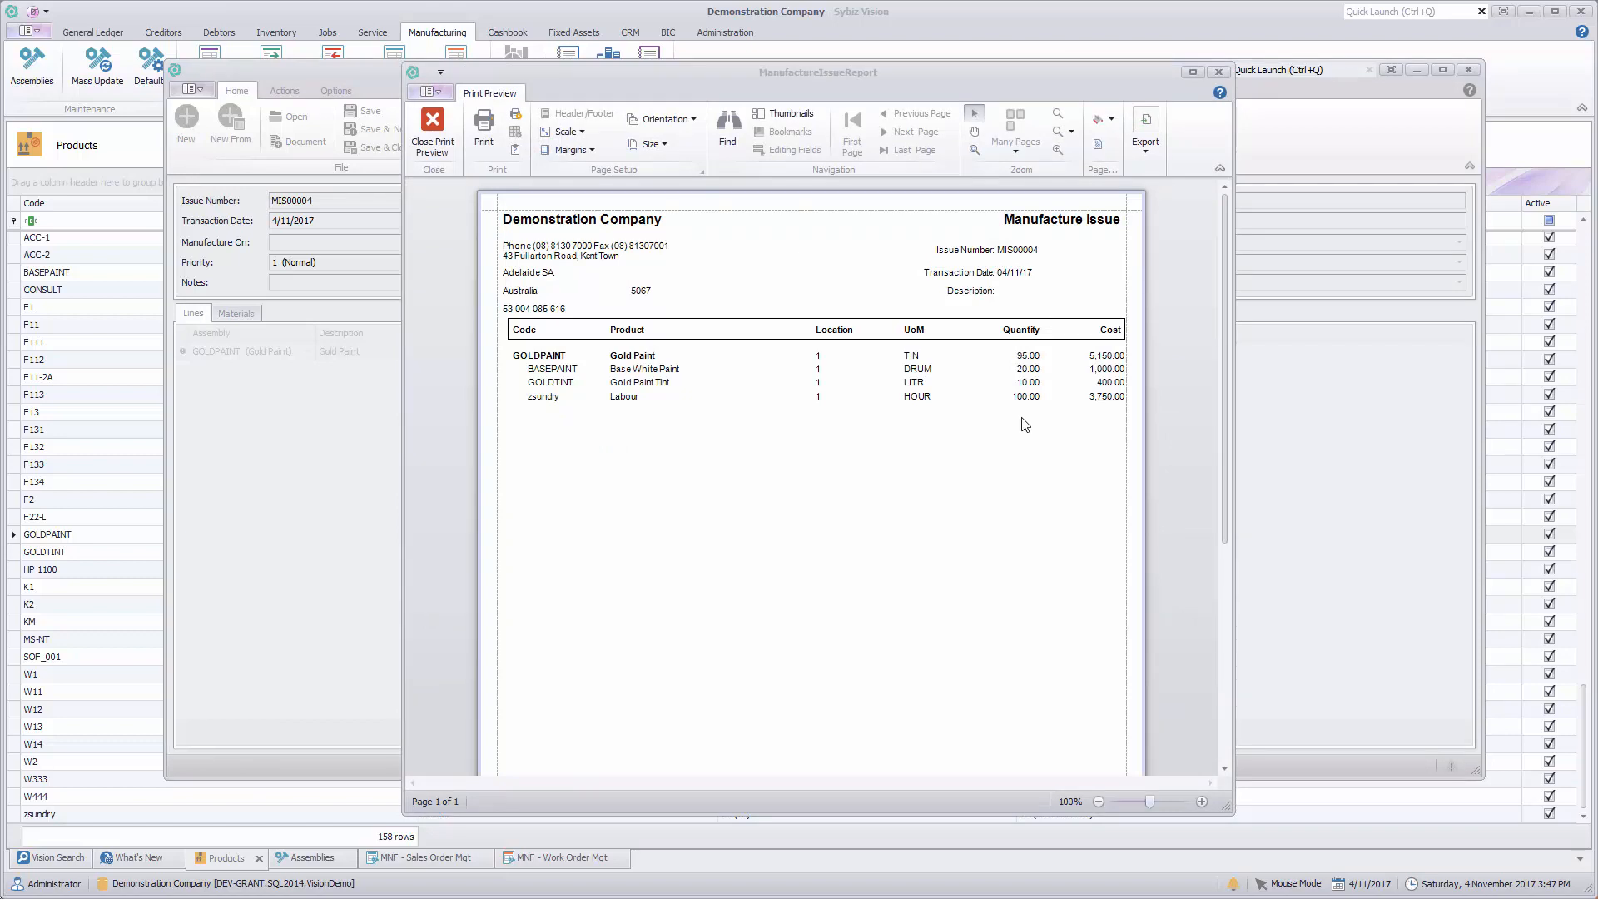
left_click(438, 128)
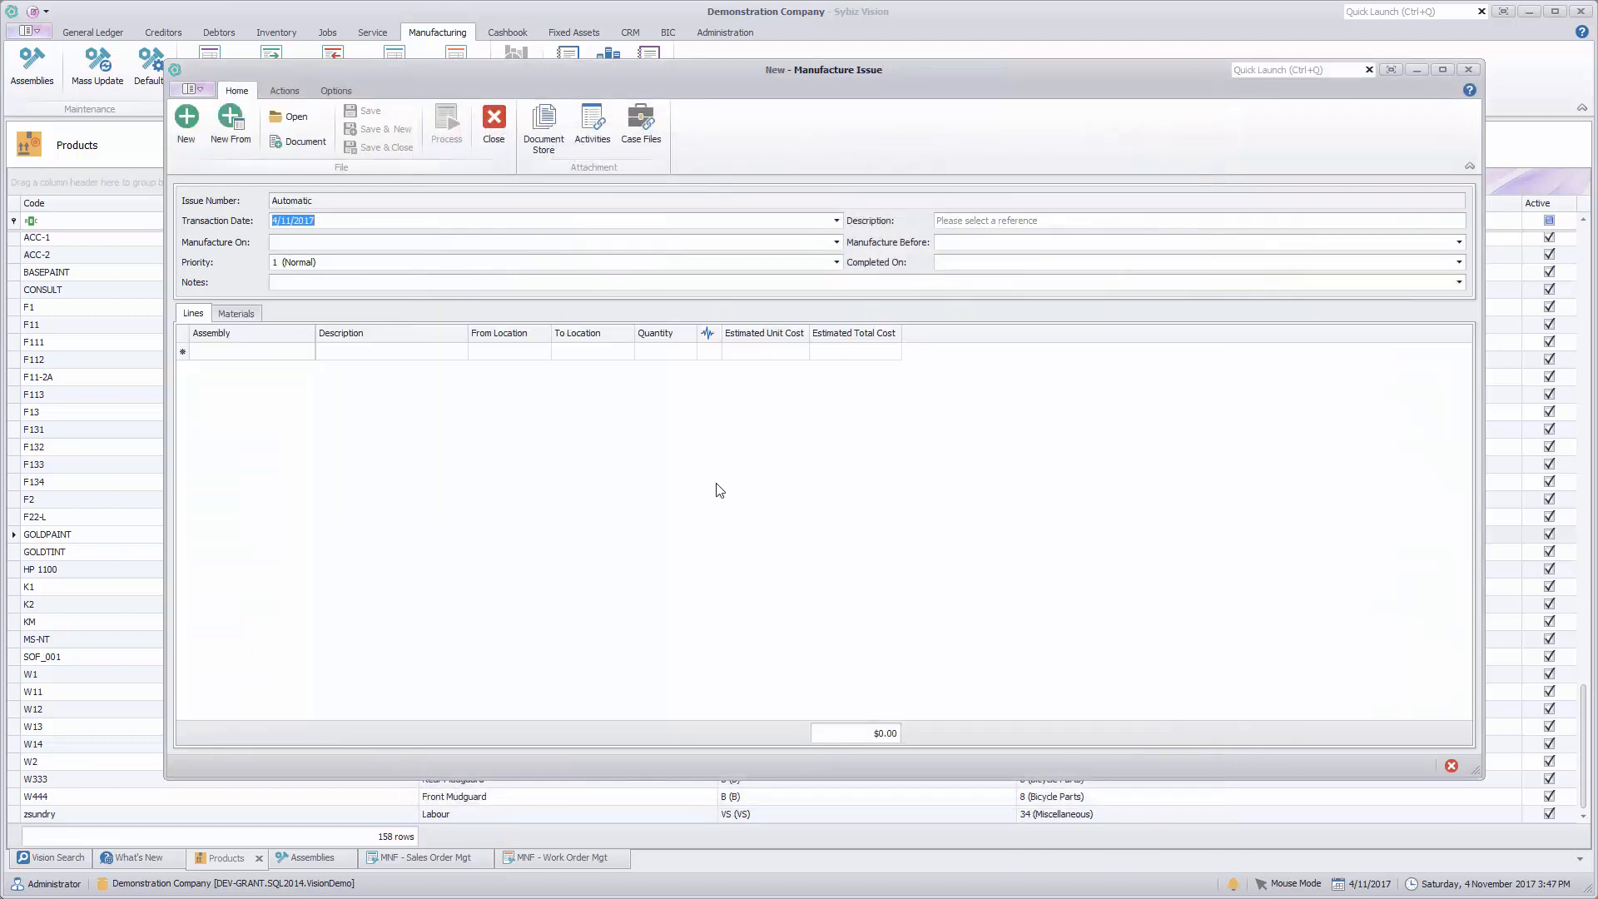
left_click(496, 127)
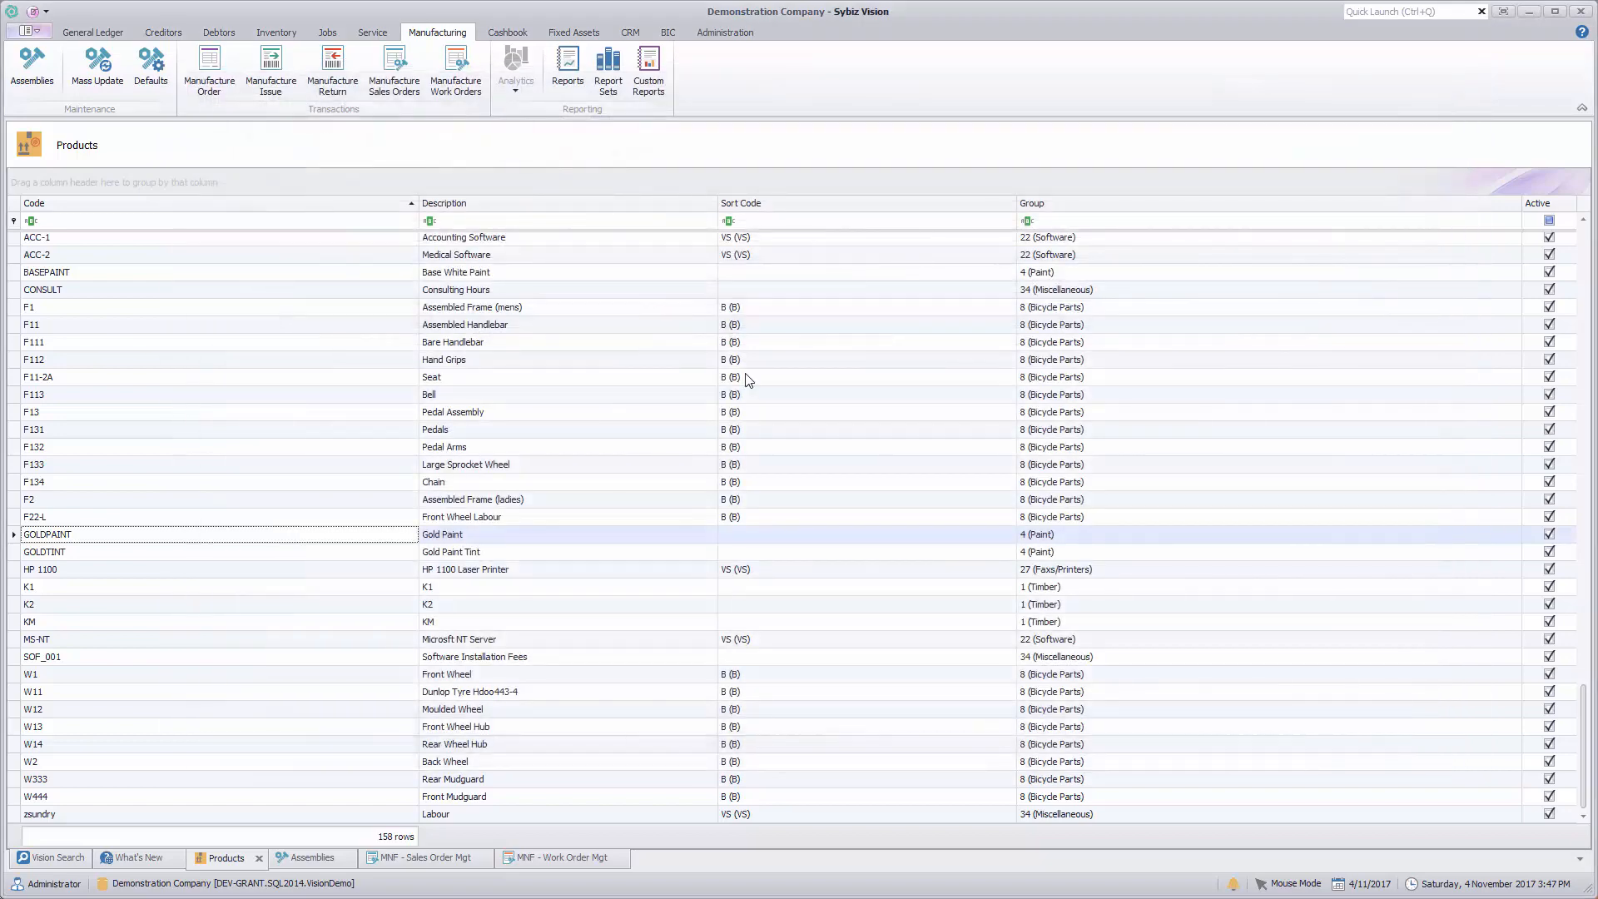